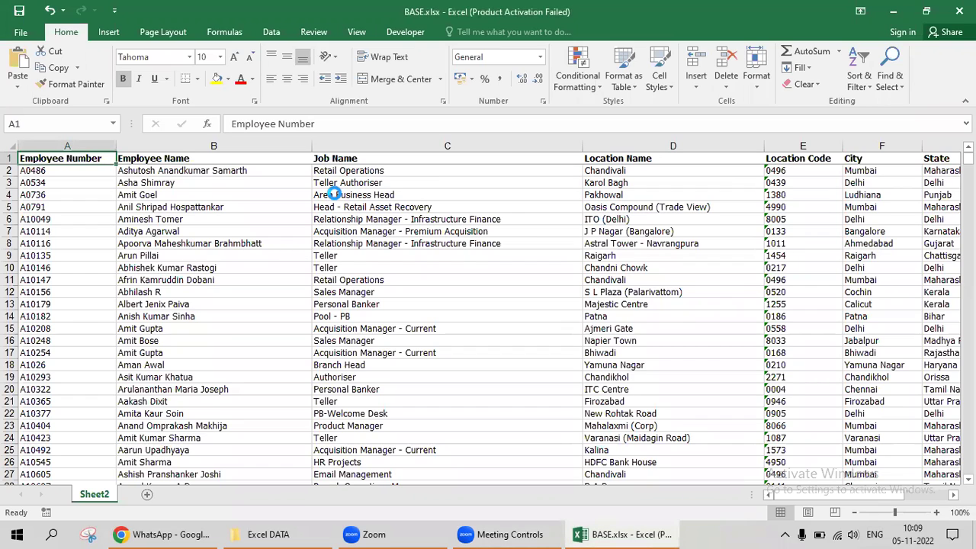
# Start a new blank workbook headed Text Category in B2, with column B autofitted.
pyautogui.hotkey('ctrl', 'n')
pyautogui.press('Down')
pyautogui.press('Down')
pyautogui.press('Right')
pyautogui.press('Right')
pyautogui.press('Left')
pyautogui.scroll(5, 366, 265)
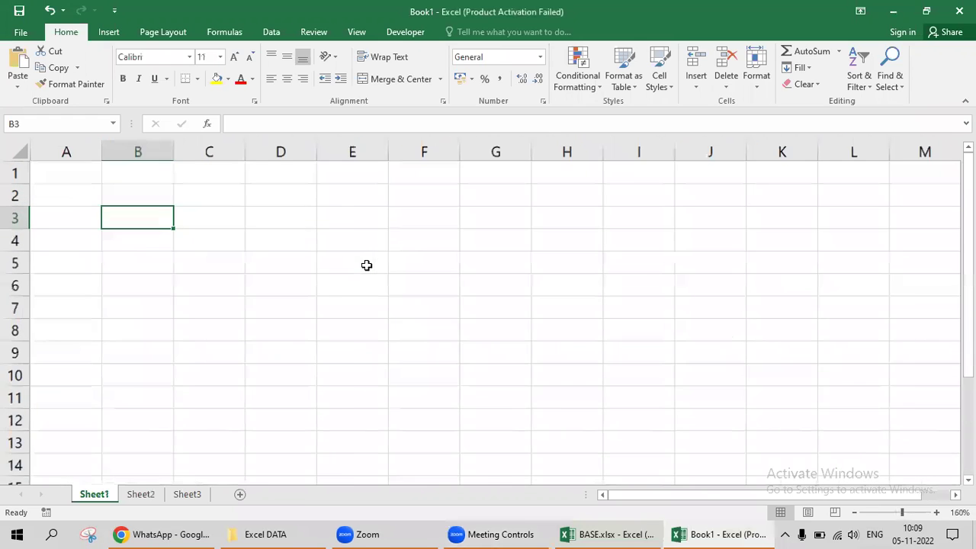
pyautogui.press('Up')
pyautogui.write('Te')
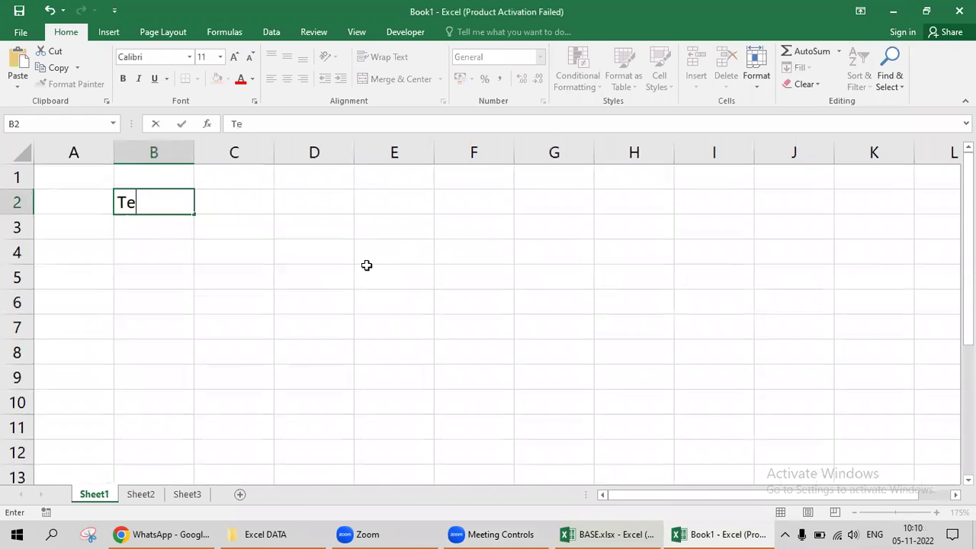
pyautogui.write('xt Category')
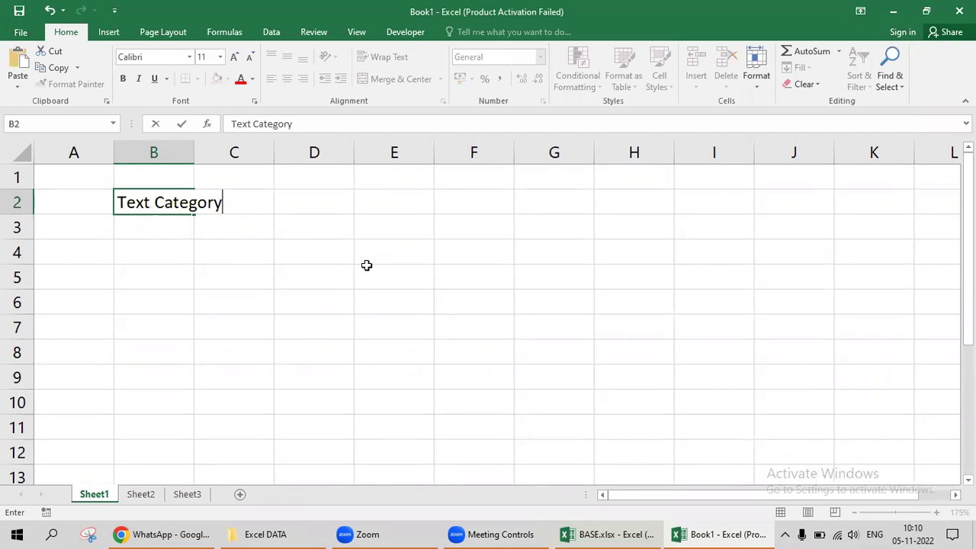
pyautogui.hotkey('ctrl', 'Return')
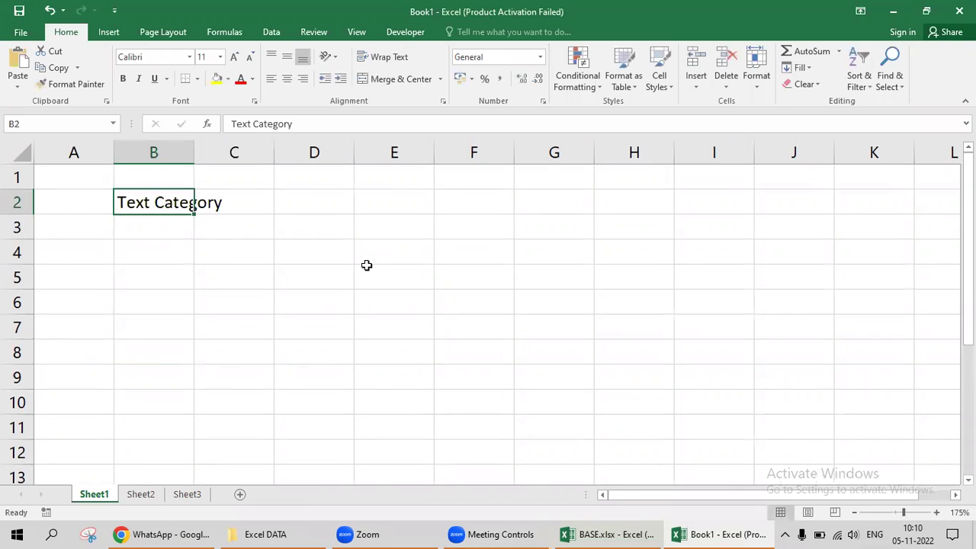
pyautogui.hotkey('alt', 'o')
pyautogui.press('c')
pyautogui.press('a')
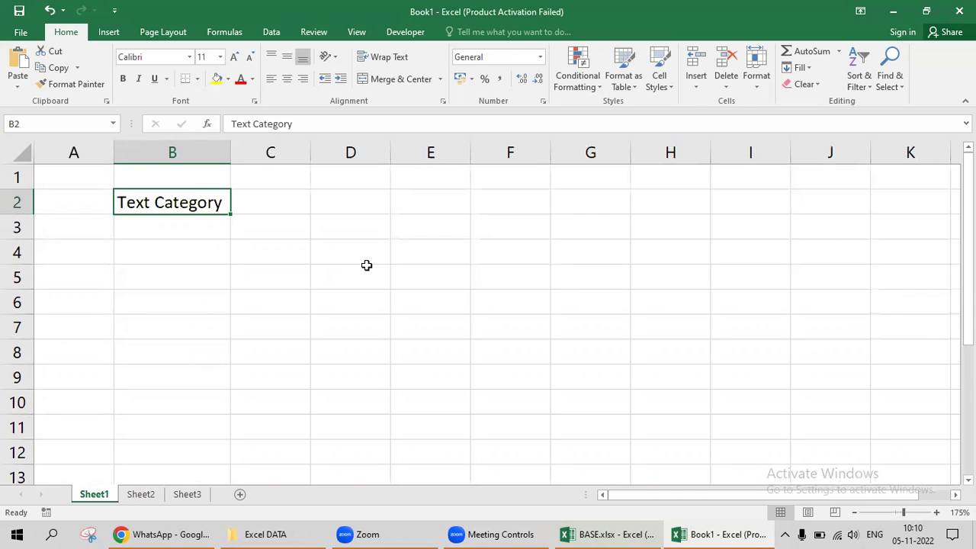
# Enter the labels Len in B3 and Length in C3.
pyautogui.press('Down')
pyautogui.write('Len')
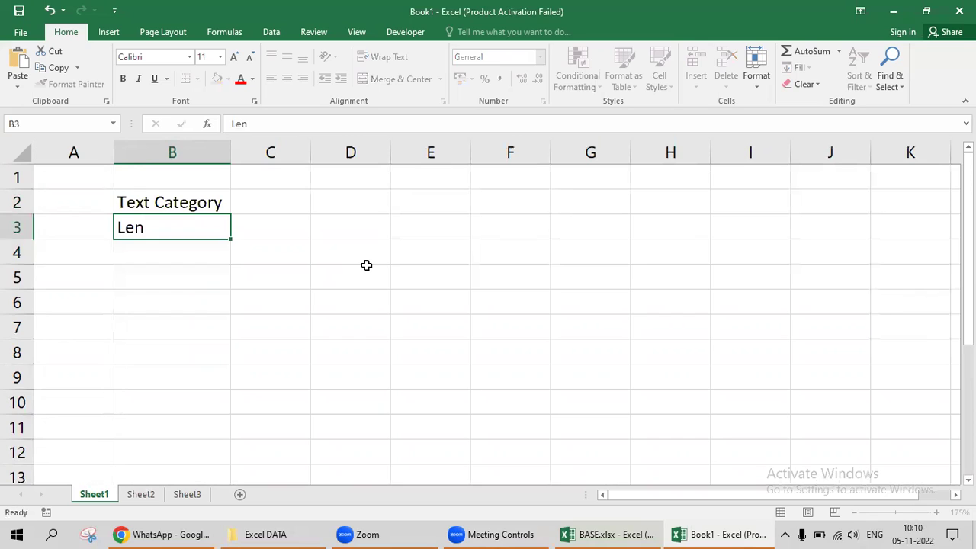
pyautogui.press('Return')
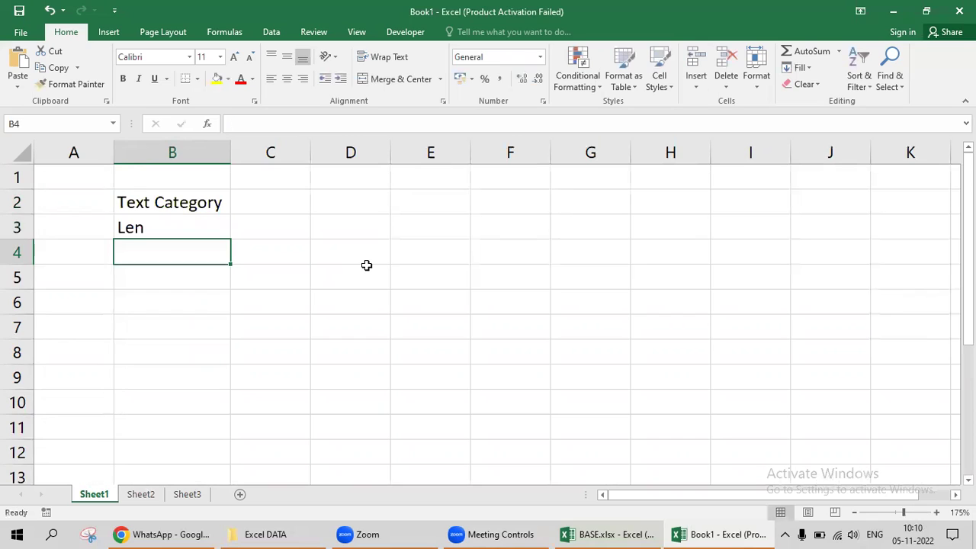
pyautogui.press('Up')
pyautogui.press('Right')
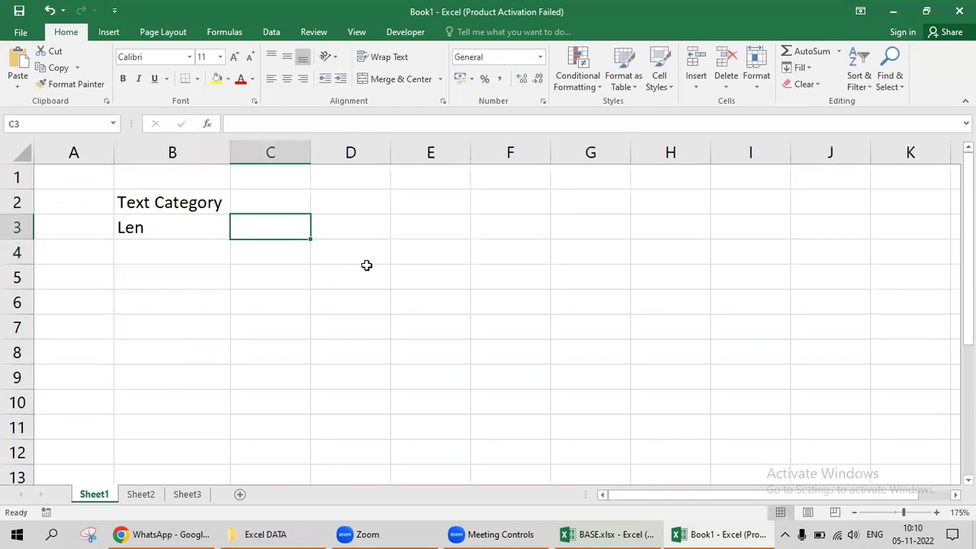
pyautogui.write('Lengh')
pyautogui.write('r')
pyautogui.press('BackSpace')
pyautogui.press('BackSpace')
pyautogui.write('th\\')
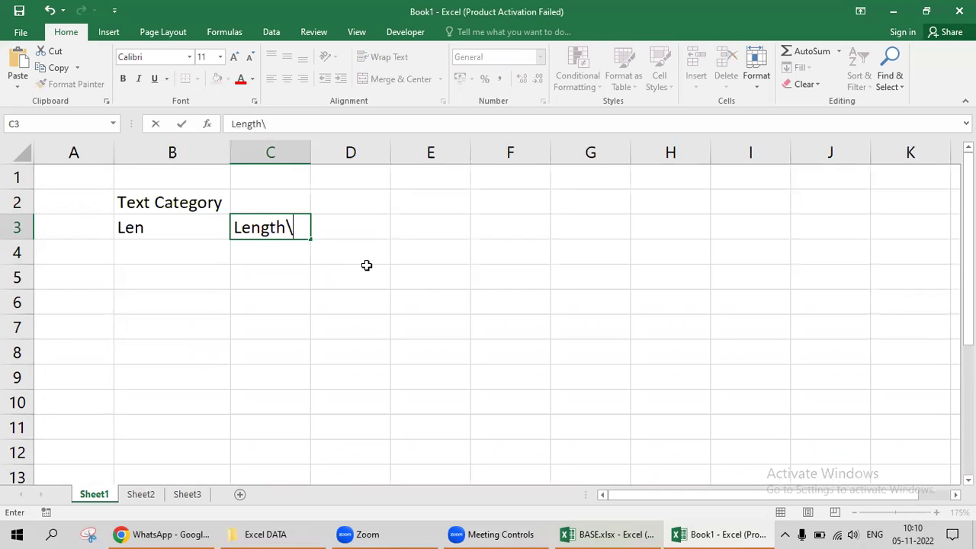
pyautogui.press('BackSpace')
pyautogui.press('Return')
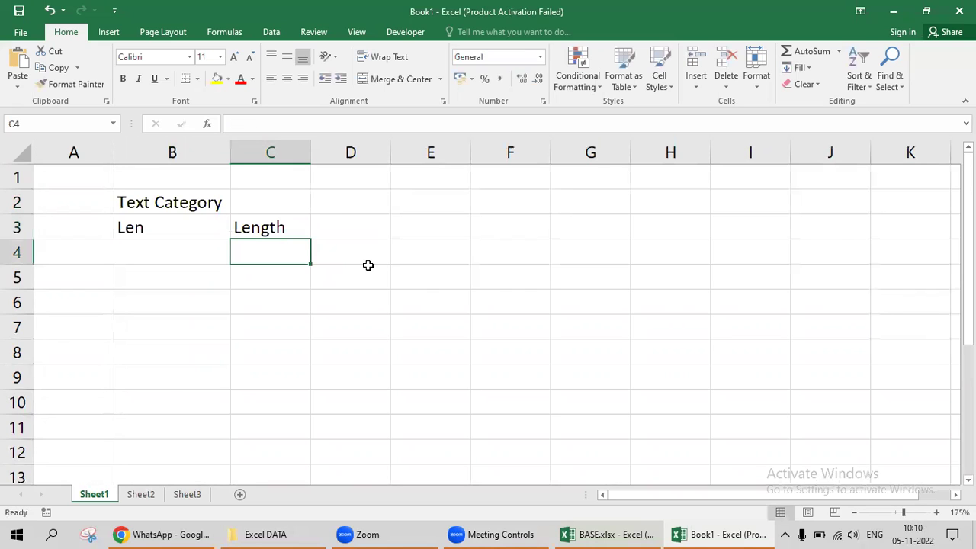
pyautogui.press('Left')
# Enter Text, Upper, lower, Proper, Left and Right in B4:B9.
pyautogui.write('Text')
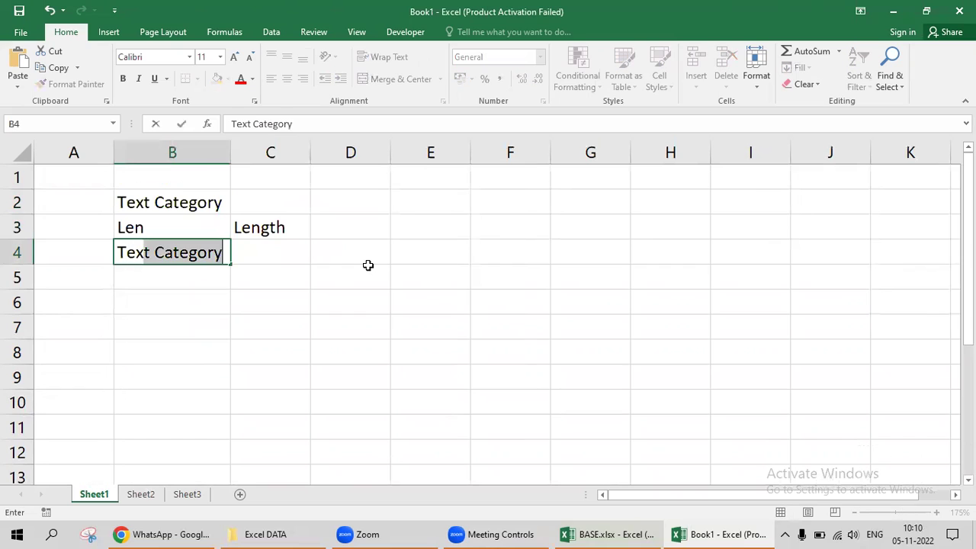
pyautogui.press('Delete')
pyautogui.press('Right')
pyautogui.press('Left')
pyautogui.press('Down')
pyautogui.write('Upper')
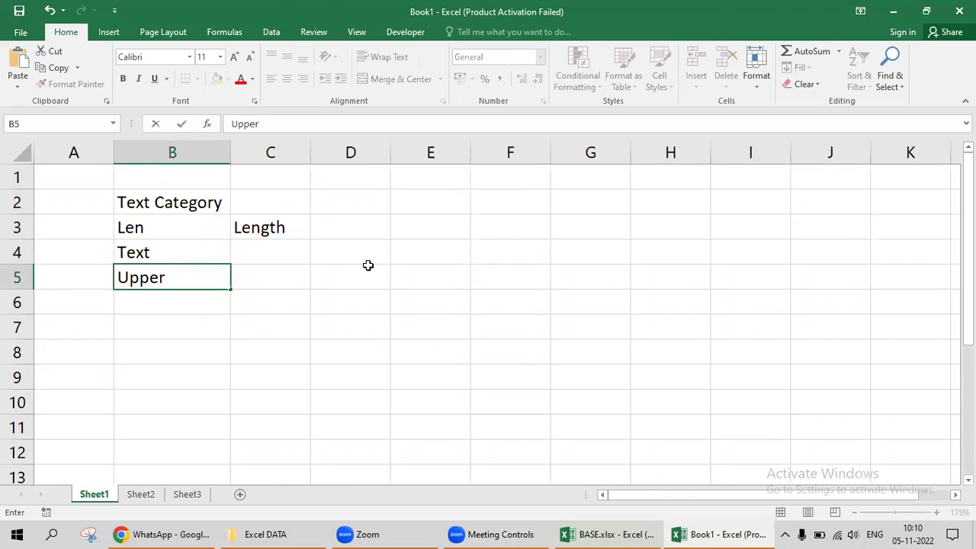
pyautogui.press('Return')
pyautogui.write('lower')
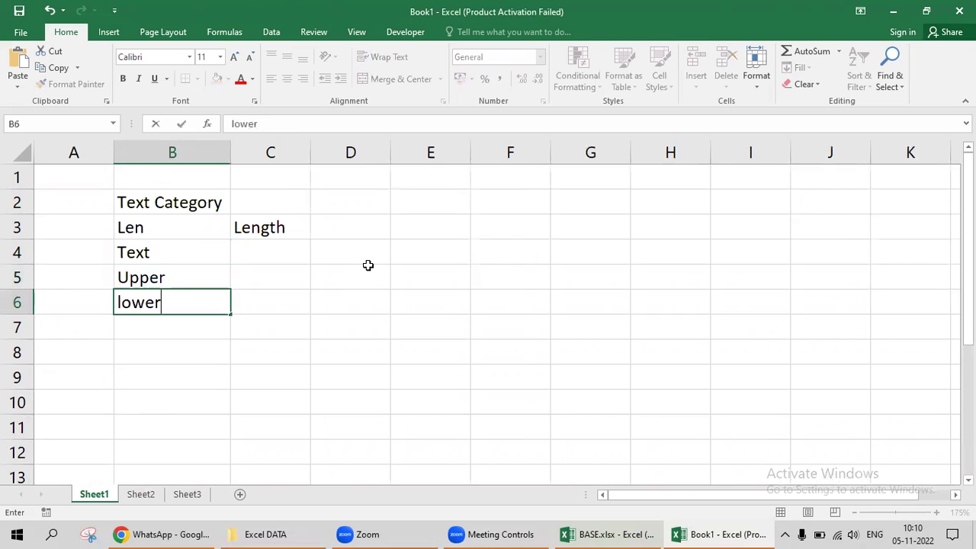
pyautogui.press('Return')
pyautogui.write('Proper')
pyautogui.press('Return')
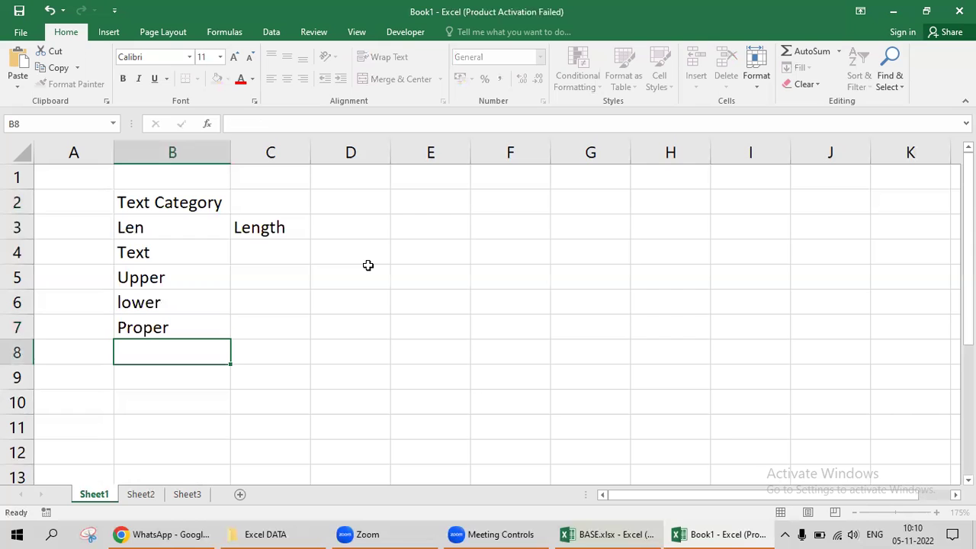
pyautogui.write('Left')
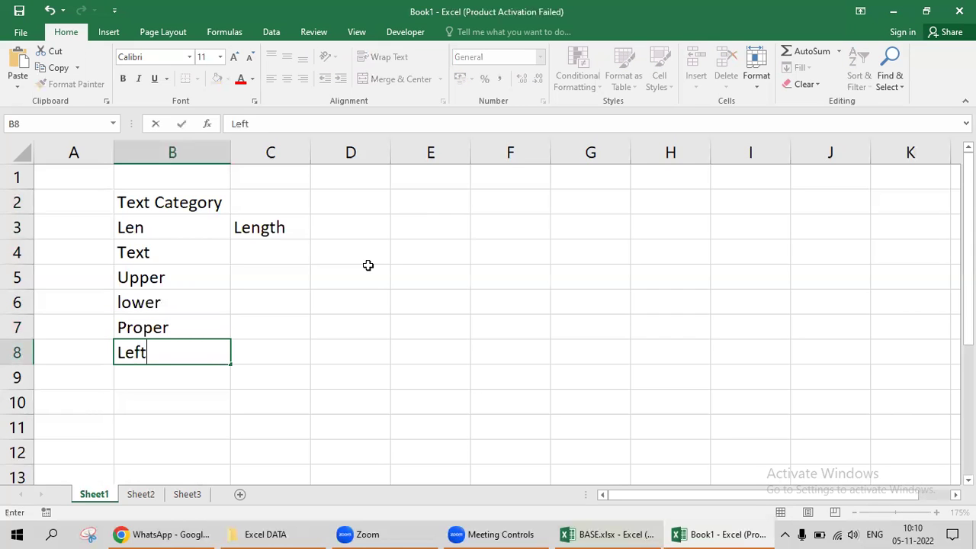
pyautogui.press('Return')
pyautogui.write('Right')
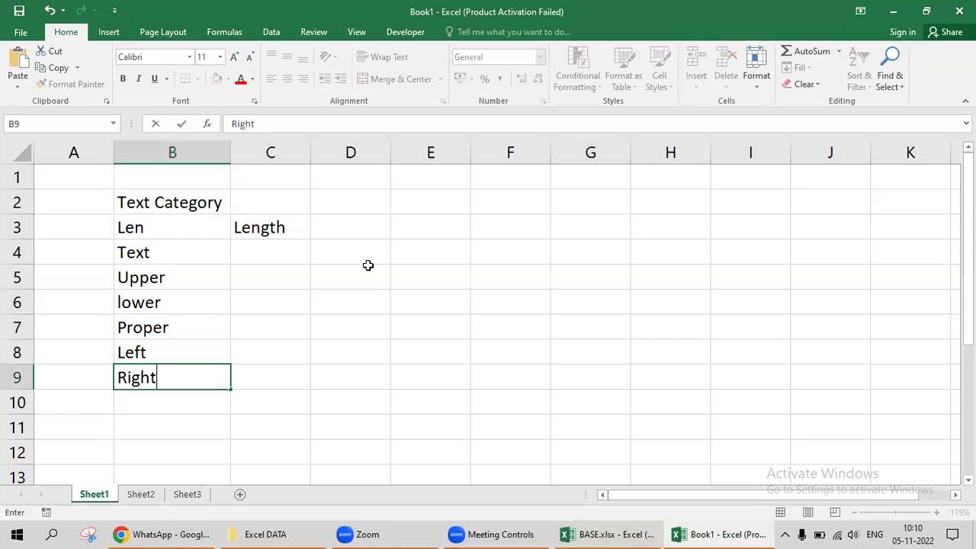
pyautogui.press('Return')
# Enter mid, Substitute, Replace and Find in B10:B13.
pyautogui.write('mid')
pyautogui.press('Return')
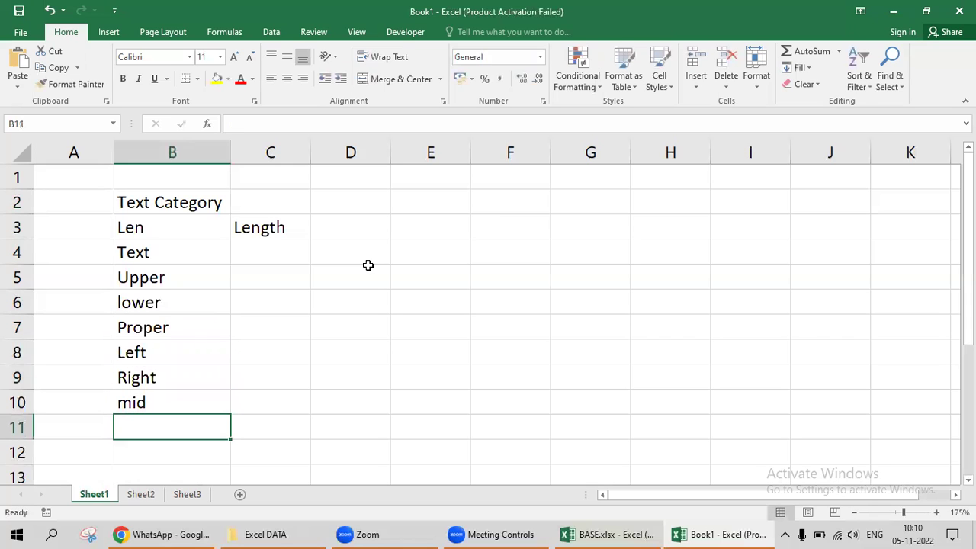
pyautogui.write('Sub')
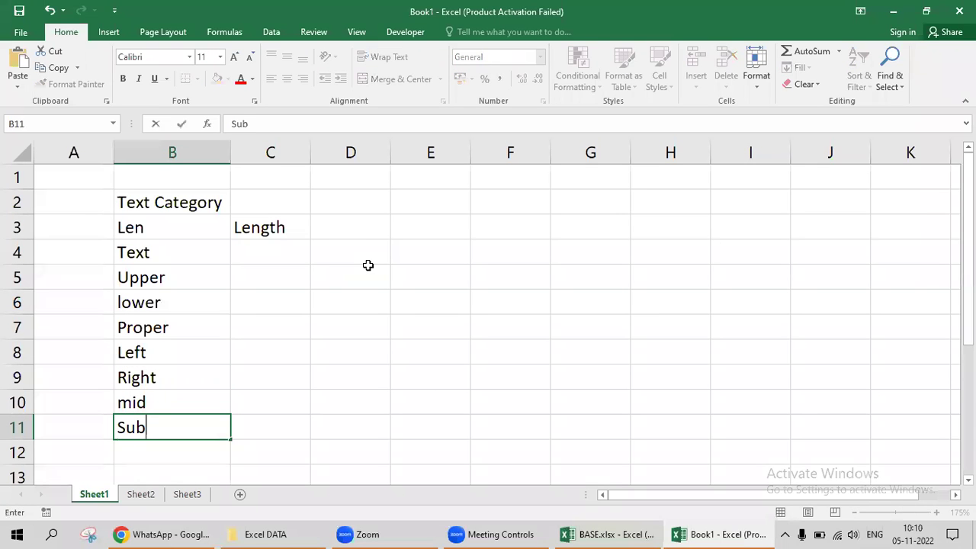
pyautogui.write('stitute')
pyautogui.press('Return')
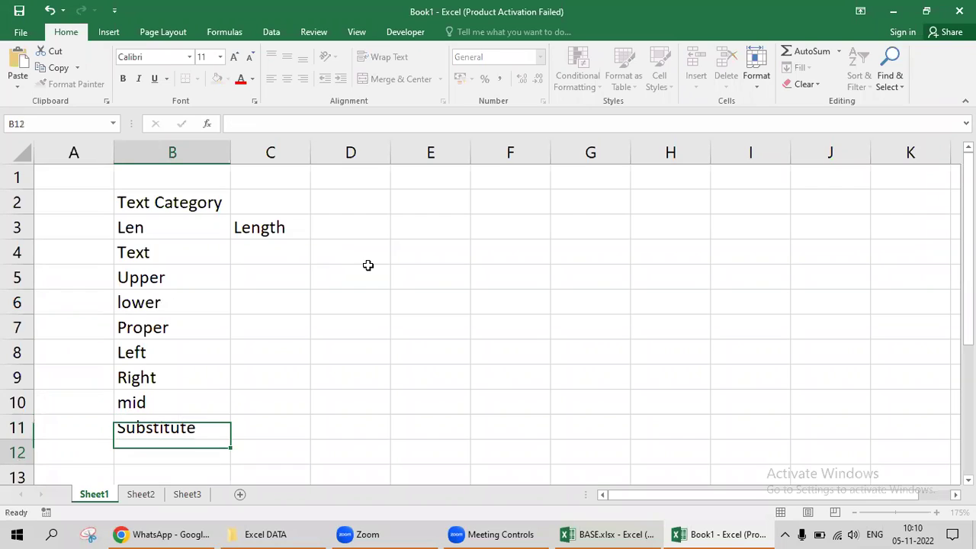
pyautogui.write('epa')
pyautogui.press('BackSpace')
pyautogui.press('BackSpace')
pyautogui.press('BackSpace')
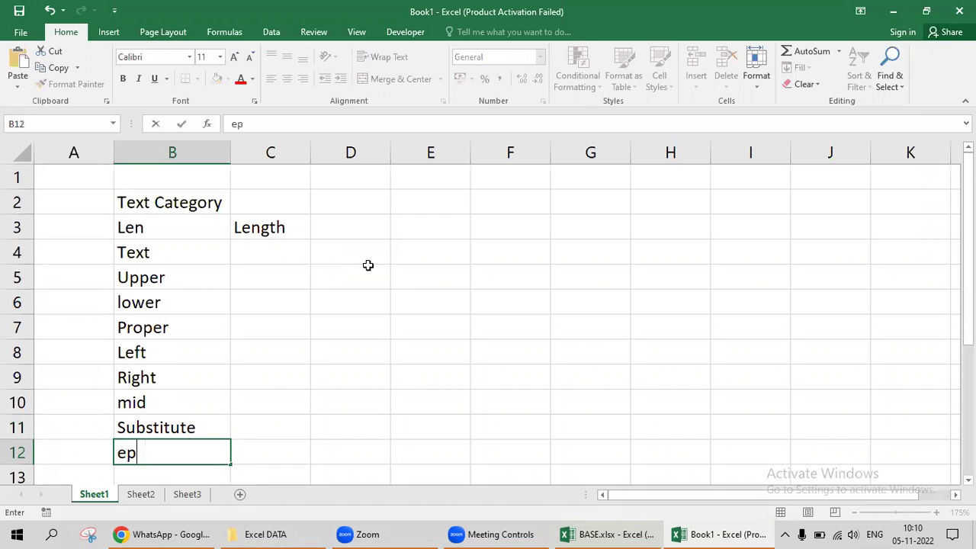
pyautogui.write('Repace')
pyautogui.press('BackSpace')
pyautogui.press('BackSpace')
pyautogui.press('BackSpace')
pyautogui.write('lace')
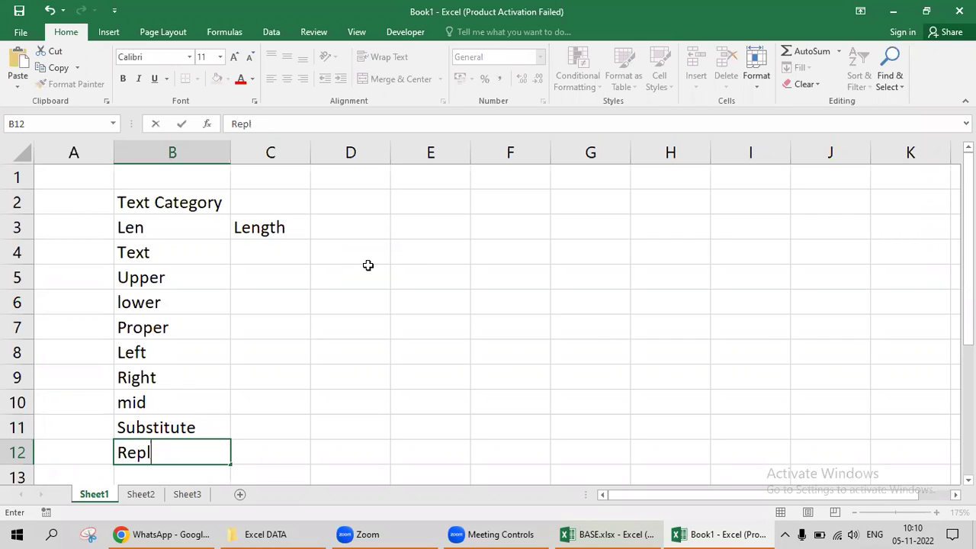
pyautogui.press('Return')
pyautogui.write('Find')
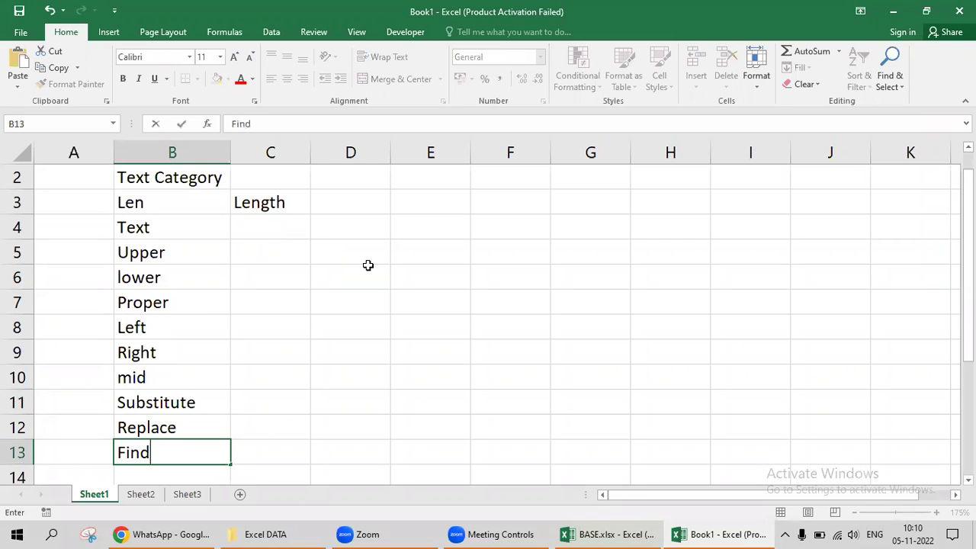
pyautogui.press('Return')
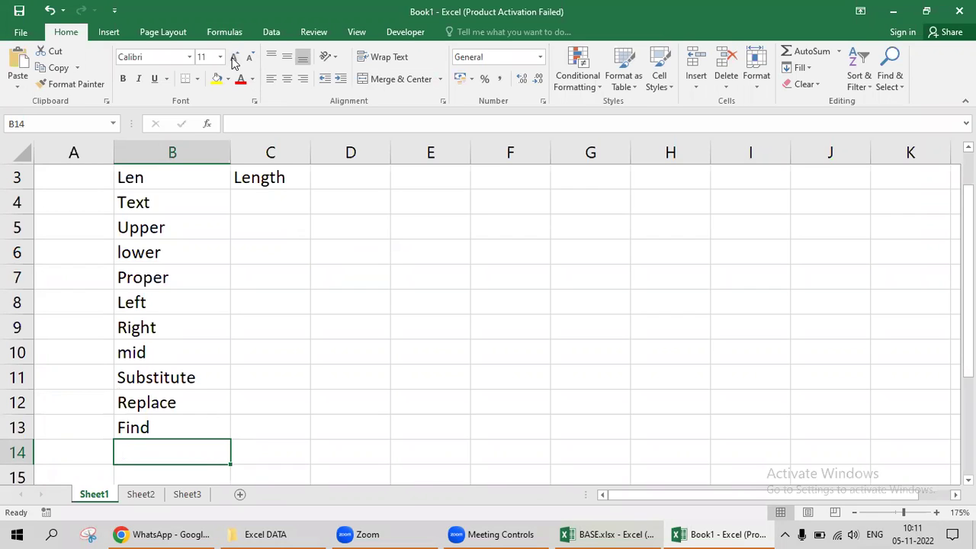
pyautogui.click(225, 32)
# Review the Formulas Text function list, then enter Search and Char in B14:B15.
pyautogui.click(204, 90)
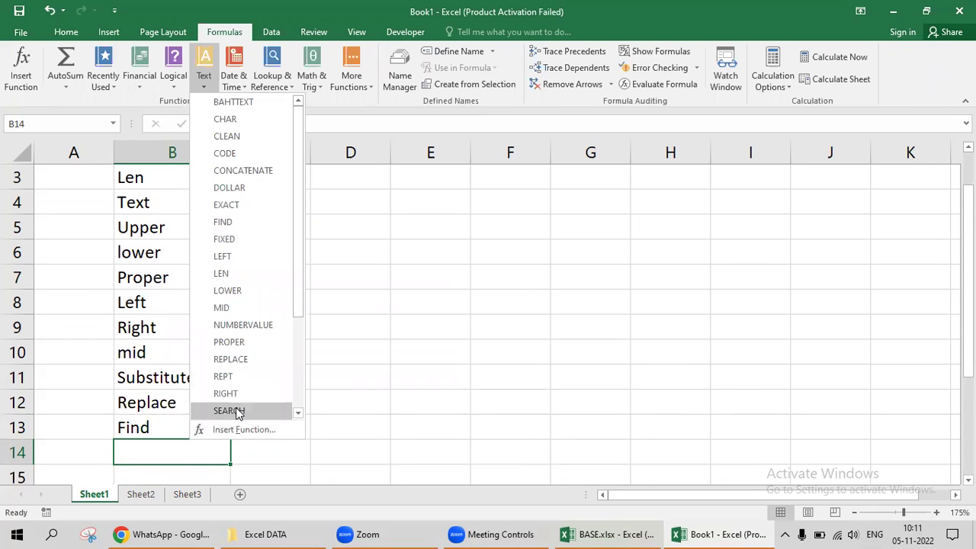
pyautogui.click(158, 448)
pyautogui.write('Search')
pyautogui.press('Return')
pyautogui.write('Char')
pyautogui.press('Return')
# Enter Code, exact and Clean in B16:B18 and select the list up to B3.
pyautogui.write('Code')
pyautogui.press('Return')
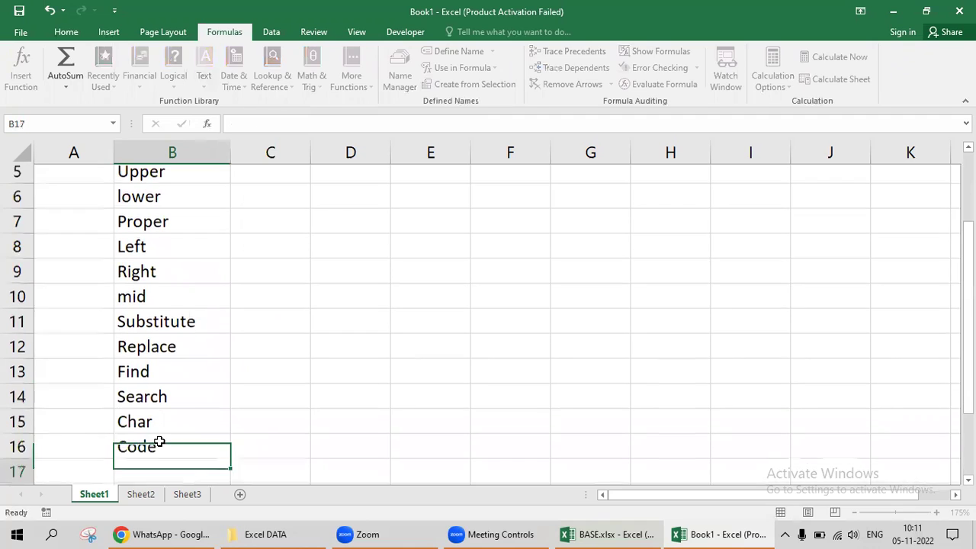
pyautogui.write('exact')
pyautogui.press('Return')
pyautogui.write('Clean')
pyautogui.press('Return')
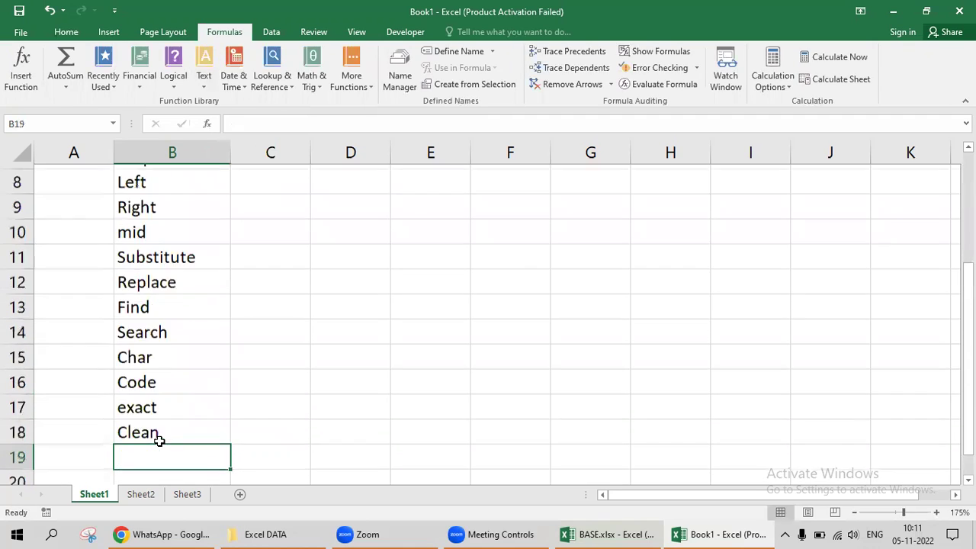
pyautogui.click(158, 439)
pyautogui.hotkey('ctrl', 'shift', 'Up')
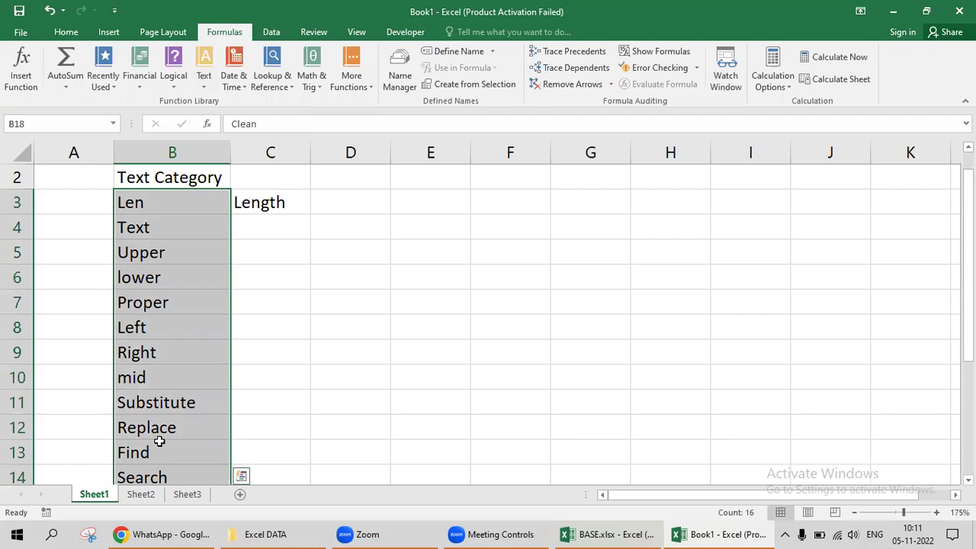
# Clear the word Length from cell C3.
pyautogui.hotkey('ctrl', 'Up')
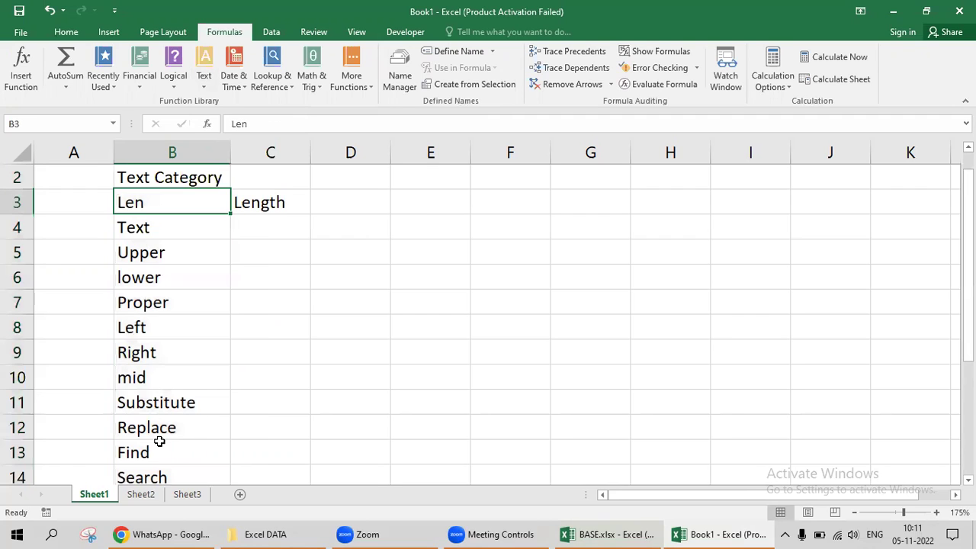
pyautogui.hotkey('ctrl', 'shift', 'Down')
pyautogui.hotkey('ctrl', 'Up')
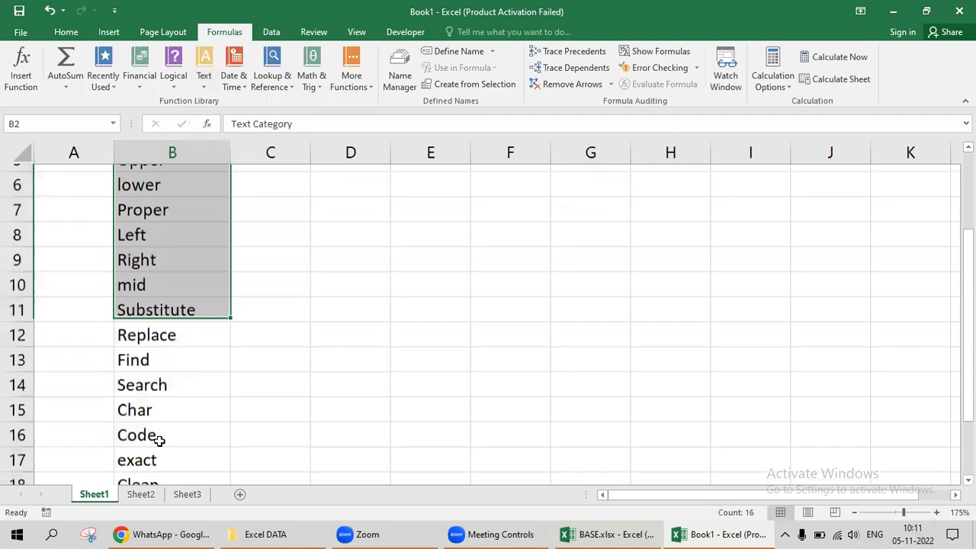
pyautogui.press('Down')
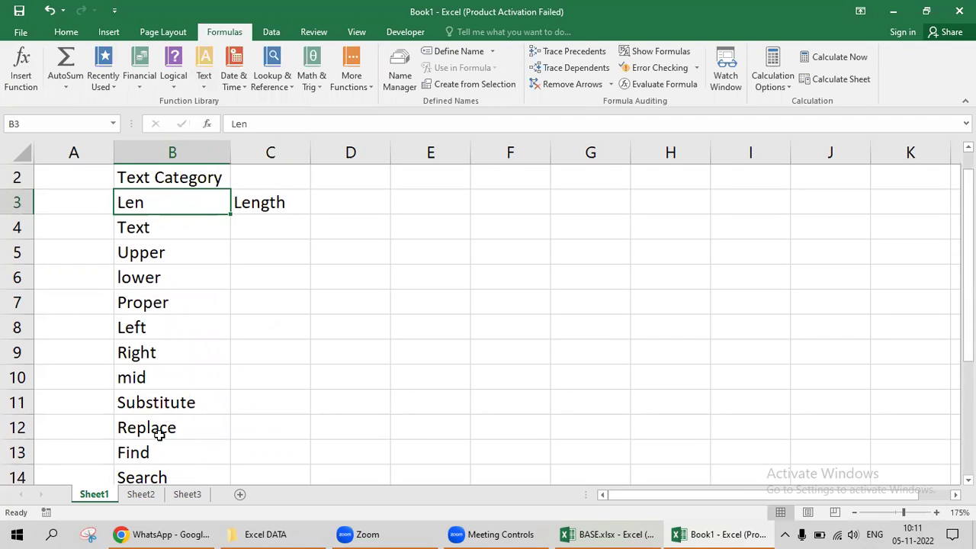
pyautogui.press('Right')
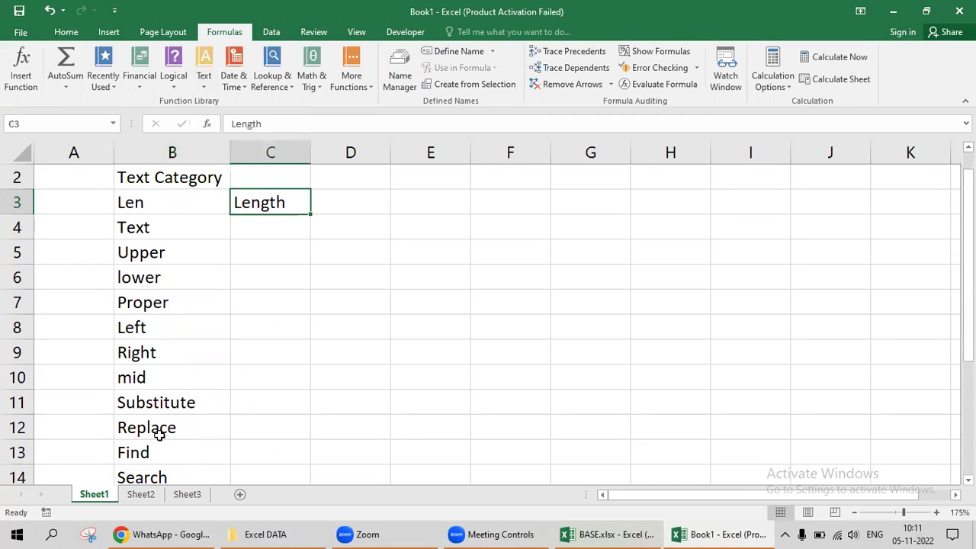
pyautogui.press('Delete')
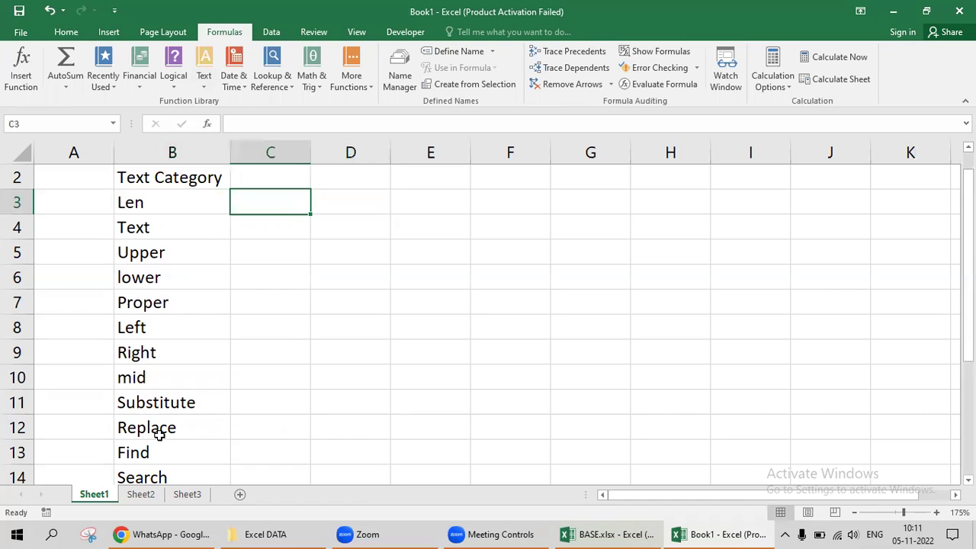
# Select and review the function list in column B from Len down to Clean.
pyautogui.press('Left')
pyautogui.hotkey('ctrl', 'shift', 'Down')
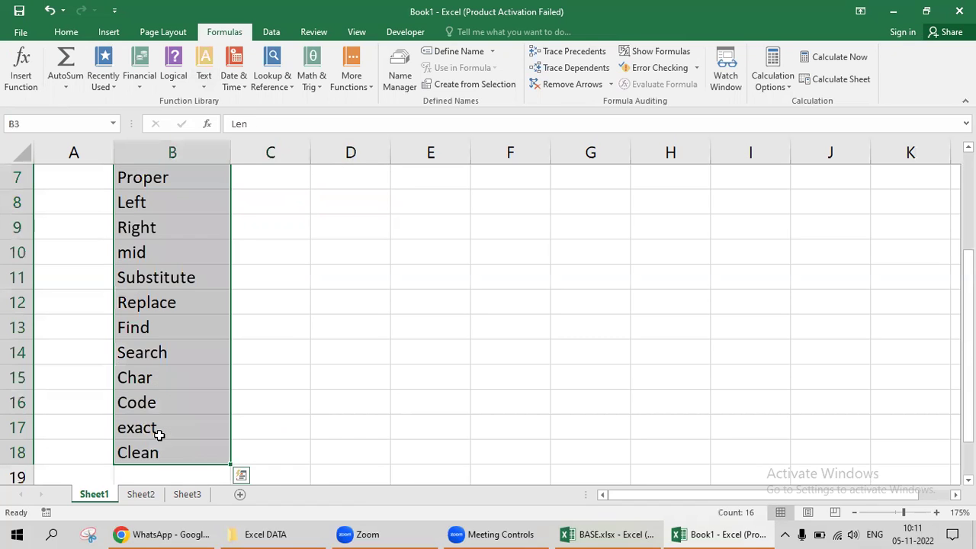
pyautogui.hotkey('ctrl', 'Up')
pyautogui.press('Down')
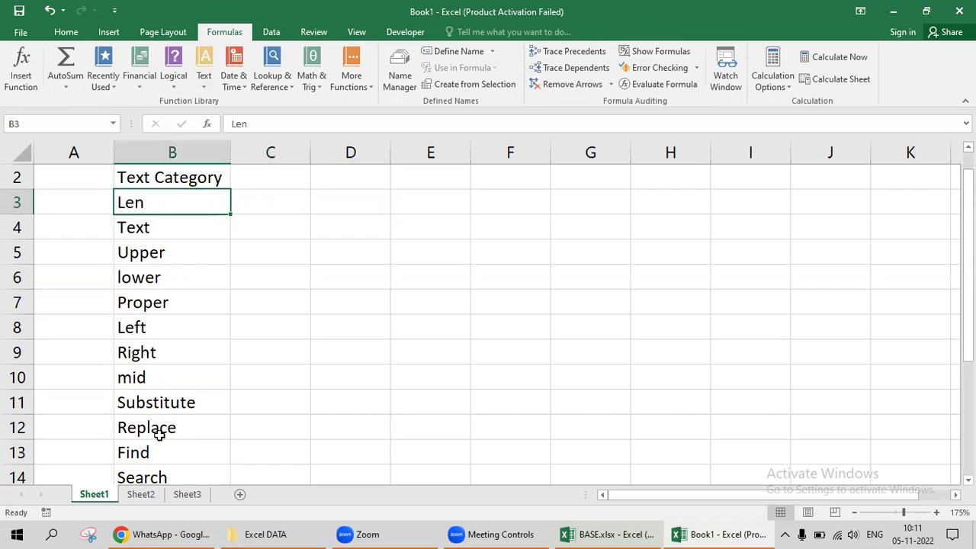
pyautogui.press('Down')
pyautogui.press('Down')
pyautogui.press('Down')
pyautogui.press('Down')
pyautogui.press('Down')
pyautogui.press('Down')
pyautogui.press('Down')
pyautogui.press('Down')
pyautogui.press('Down')
pyautogui.press('Down')
pyautogui.press('Down')
pyautogui.press('Down')
pyautogui.press('Down')
pyautogui.press('Down')
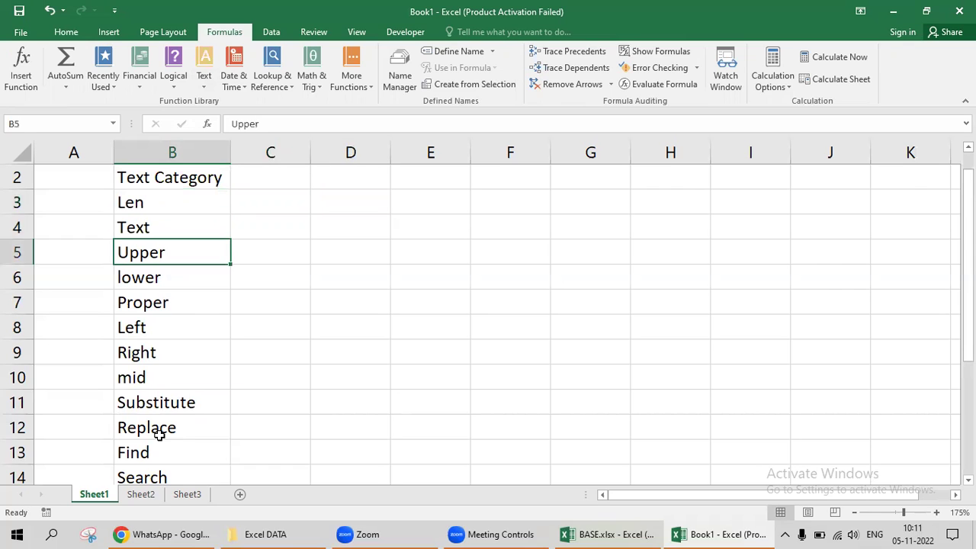
pyautogui.press('Down')
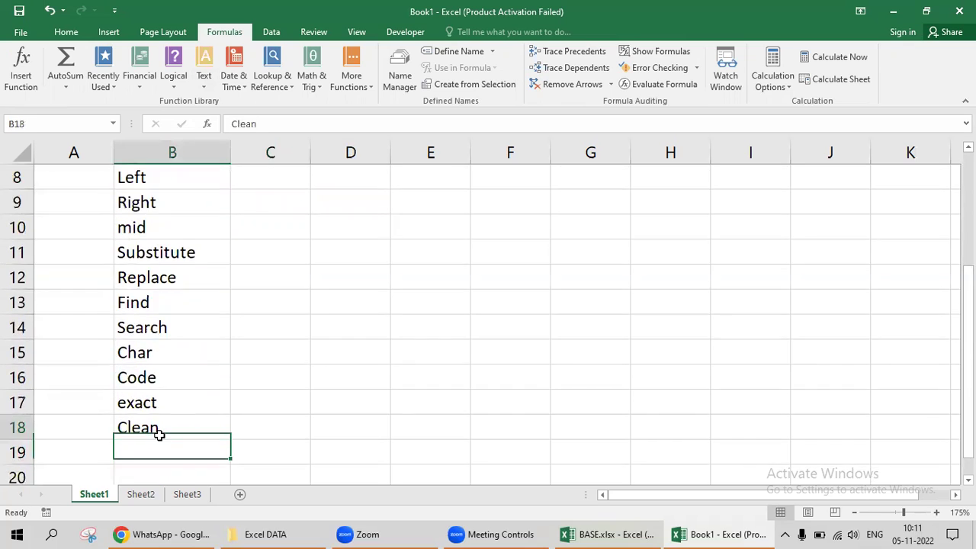
pyautogui.press('Up')
pyautogui.press('Up')
pyautogui.press('Up')
pyautogui.press('Up')
pyautogui.press('Up')
pyautogui.press('Up')
pyautogui.press('Up')
pyautogui.press('Down')
pyautogui.press('Down')
pyautogui.press('Down')
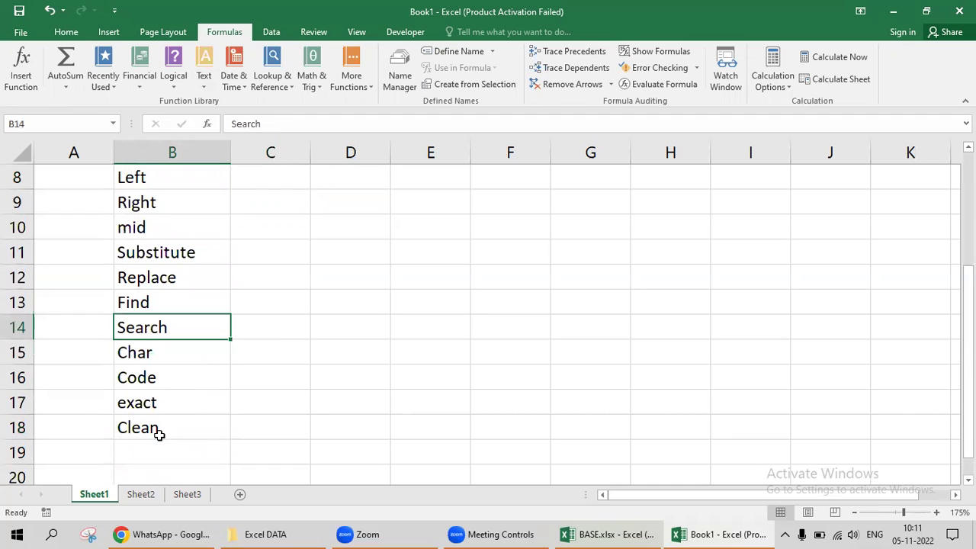
pyautogui.press('Down')
pyautogui.press('Down')
pyautogui.press('Down')
pyautogui.press('Down')
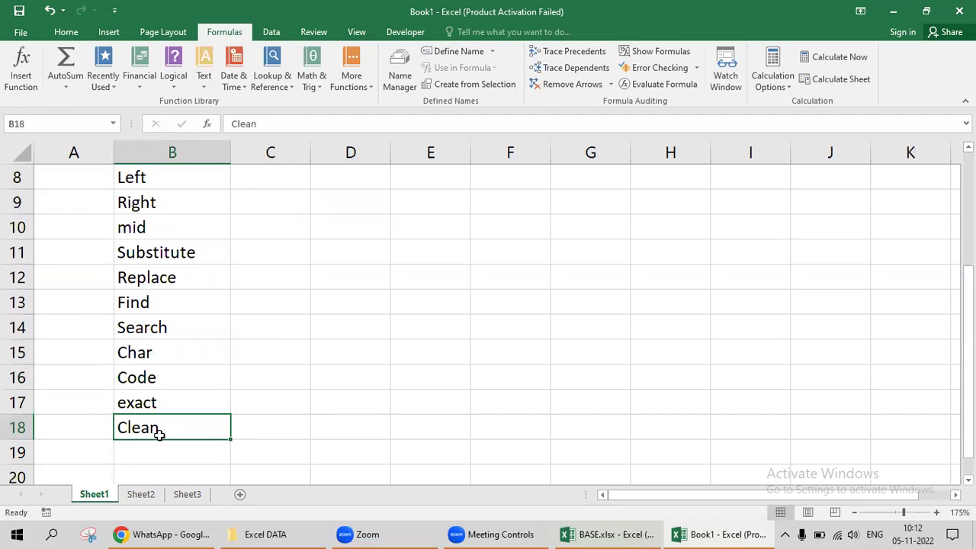
pyautogui.press('Up')
pyautogui.press('Up')
pyautogui.press('Up')
pyautogui.press('Up')
pyautogui.press('Up')
pyautogui.press('Up')
pyautogui.press('Up')
pyautogui.press('Up')
pyautogui.press('Up')
pyautogui.press('Up')
pyautogui.press('Up')
pyautogui.press('Up')
pyautogui.press('Up')
pyautogui.press('Up')
pyautogui.press('Up')
pyautogui.press('Down')
pyautogui.press('Down')
pyautogui.press('Down')
# Insert a blank row above Upper and enter Concatenate in B5.
pyautogui.press('Up')
pyautogui.hotkey('shift', 'space')
pyautogui.hotkey('ctrl', 'shift', '+')
pyautogui.press('Up')
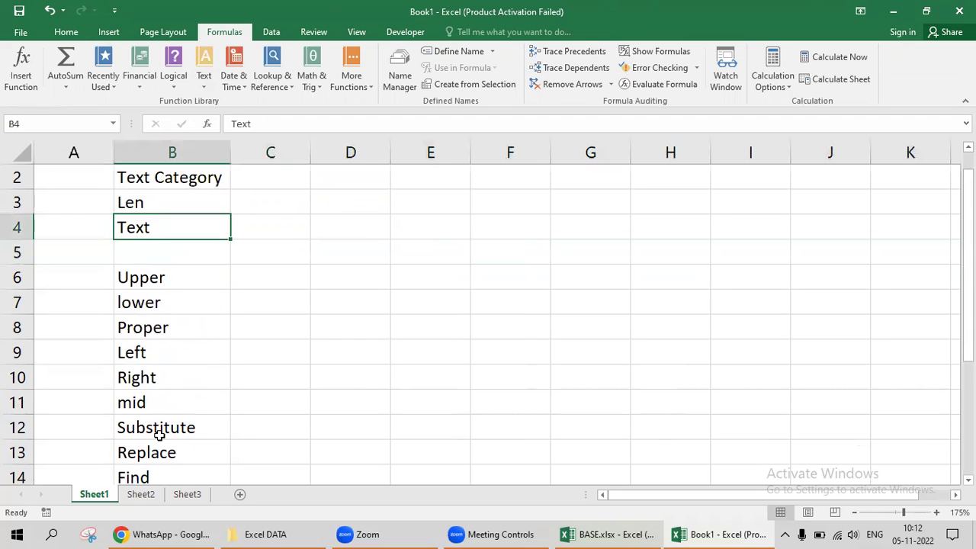
pyautogui.press('Down')
pyautogui.write('Code')
pyautogui.press('BackSpace')
pyautogui.press('BackSpace')
pyautogui.write('ncate')
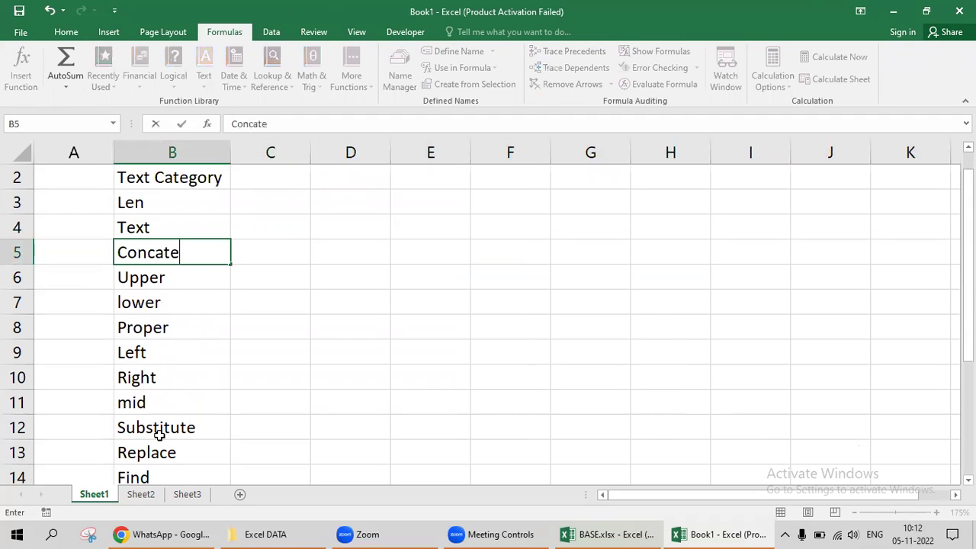
pyautogui.write('nate')
pyautogui.press('Return')
pyautogui.press('Up')
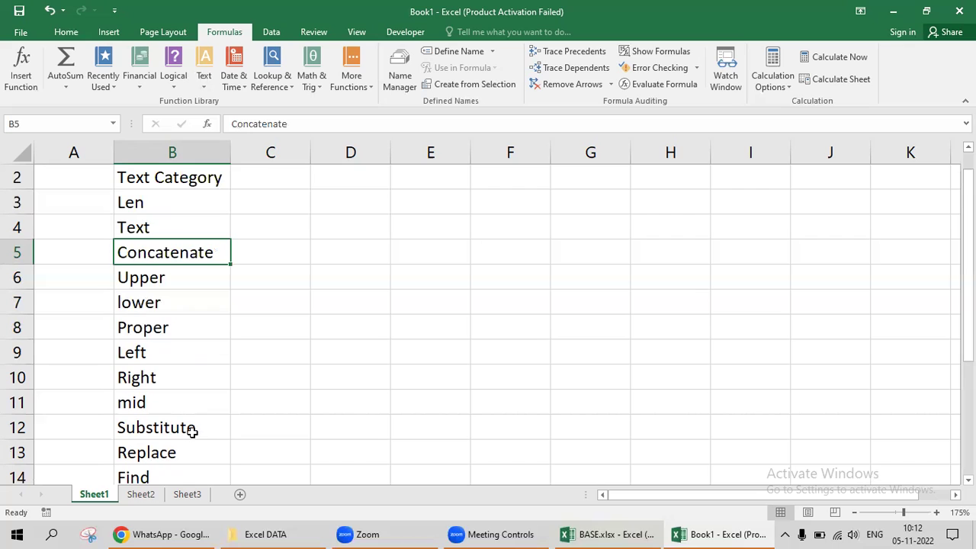
pyautogui.press('Up')
pyautogui.press('Up')
pyautogui.press('Up')
# Enter the heading Formulas in cell D3.
pyautogui.press('Right')
pyautogui.press('Right')
pyautogui.press('Right')
pyautogui.press('Right')
pyautogui.press('Right')
pyautogui.press('Right')
pyautogui.press('Right')
pyautogui.press('Right')
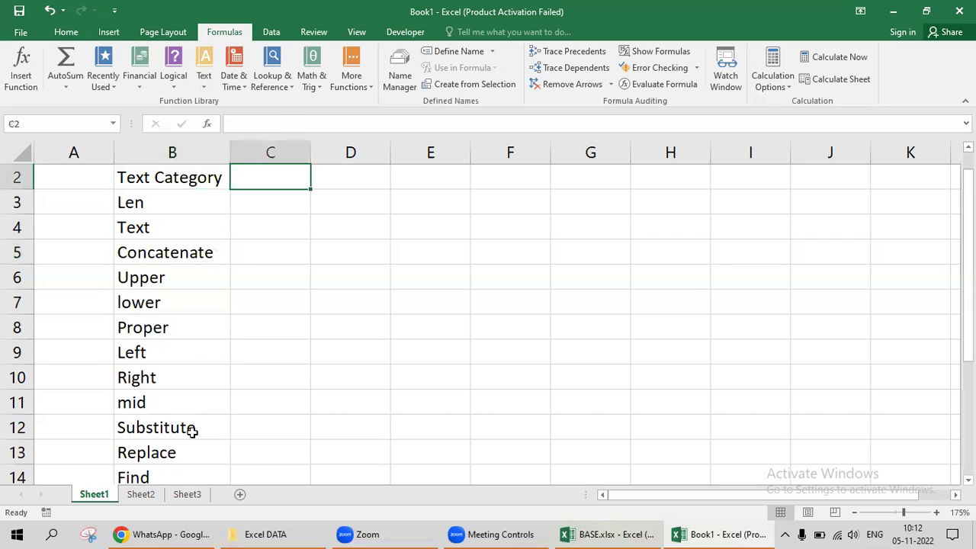
pyautogui.press('Right')
pyautogui.press('Right')
pyautogui.press('Right')
pyautogui.press('Right')
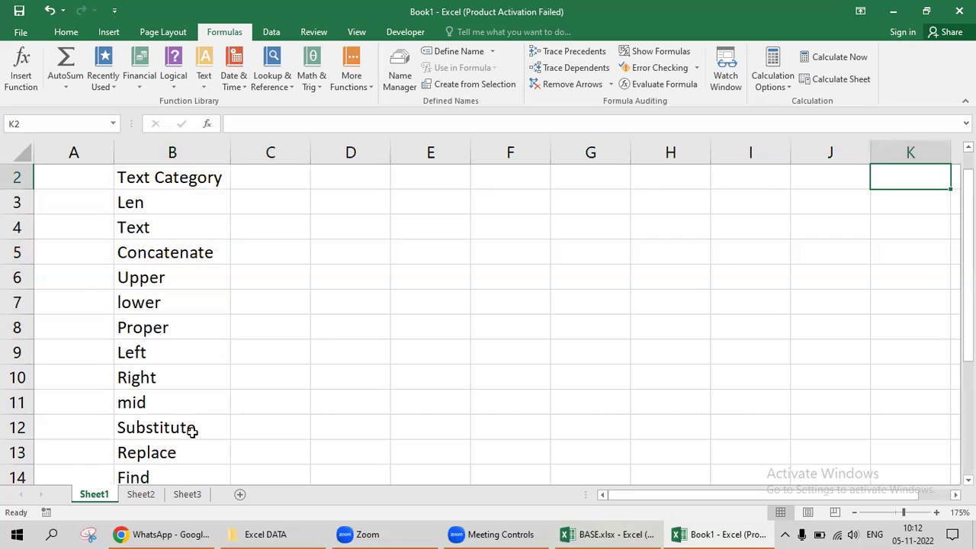
pyautogui.press('Down')
pyautogui.hotkey('ctrl', 'Left')
pyautogui.press('Right')
pyautogui.press('Right')
pyautogui.press('Right')
pyautogui.press('Right')
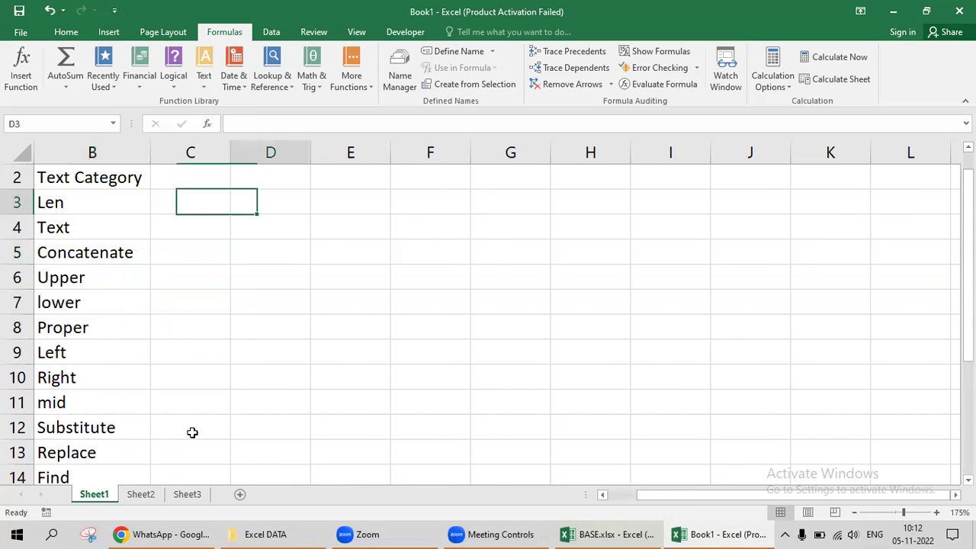
pyautogui.press('Left')
pyautogui.press('Left')
pyautogui.write('Foru')
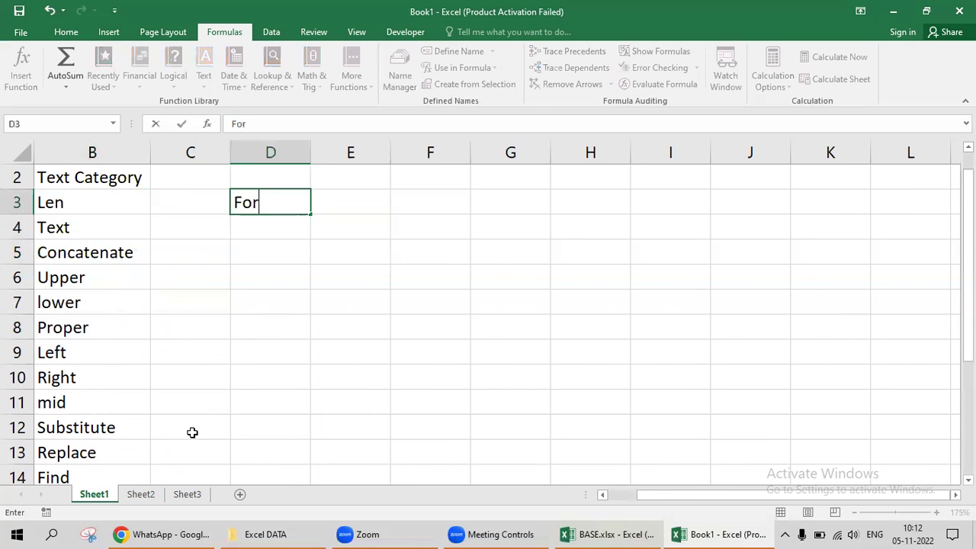
pyautogui.press('BackSpace')
pyautogui.write('mulas')
pyautogui.press('Right')
pyautogui.press('Right')
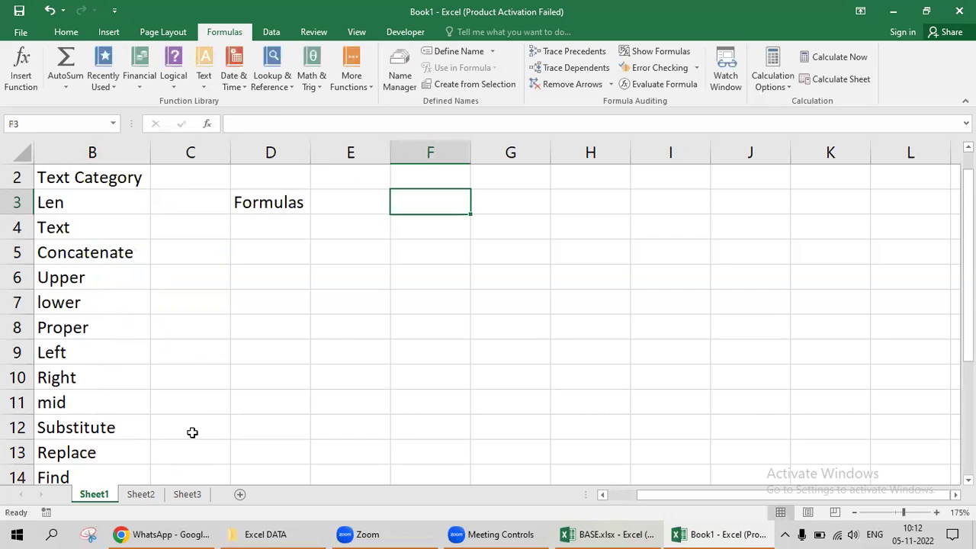
pyautogui.press('Left')
pyautogui.press('Left')
pyautogui.press('Down')
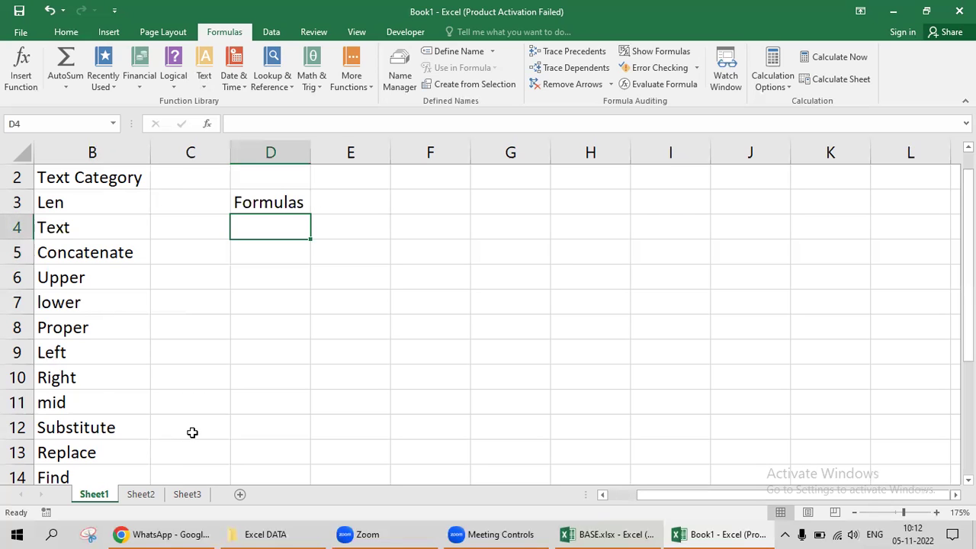
# Add note 1 in D5 with the text Formulas always starts with "=" in E5.
pyautogui.press('Down')
pyautogui.write('1')
pyautogui.press('Return')
pyautogui.press('Up')
pyautogui.press('Right')
pyautogui.write('F')
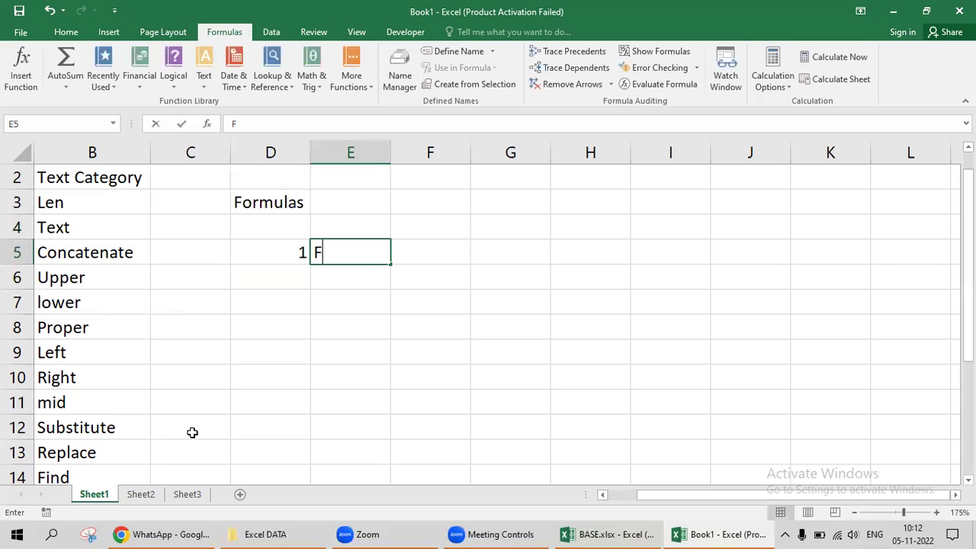
pyautogui.write('ormulas alw')
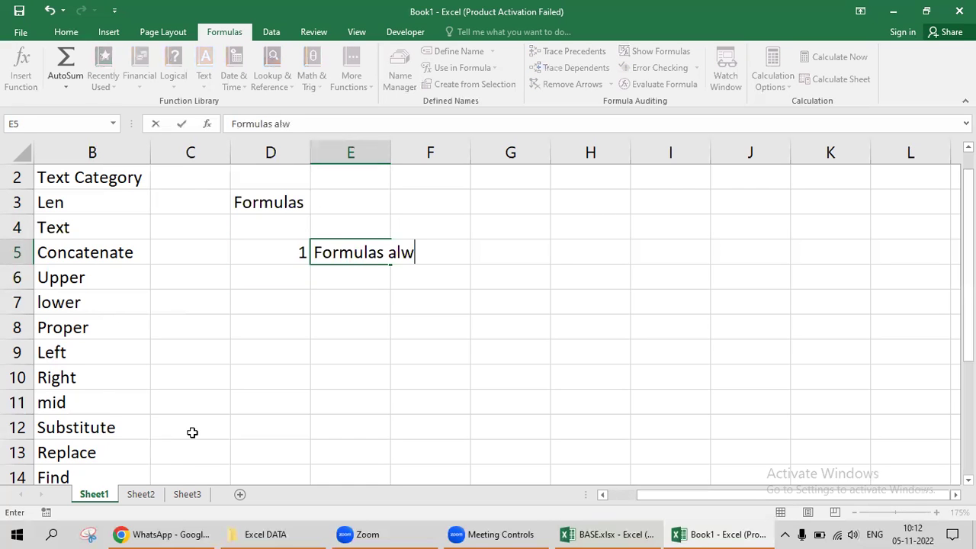
pyautogui.write('ays starts wi')
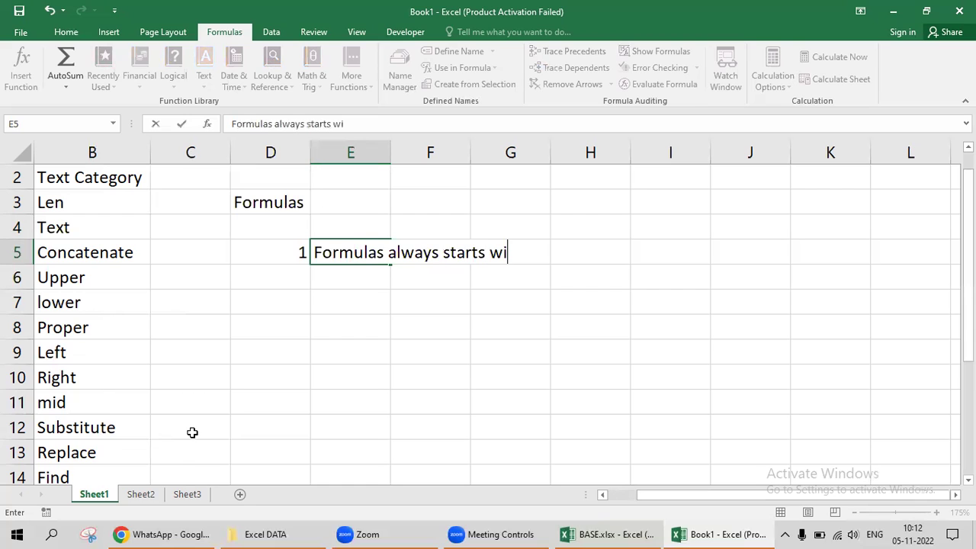
pyautogui.write('th "="')
pyautogui.press('Return')
pyautogui.press('Left')
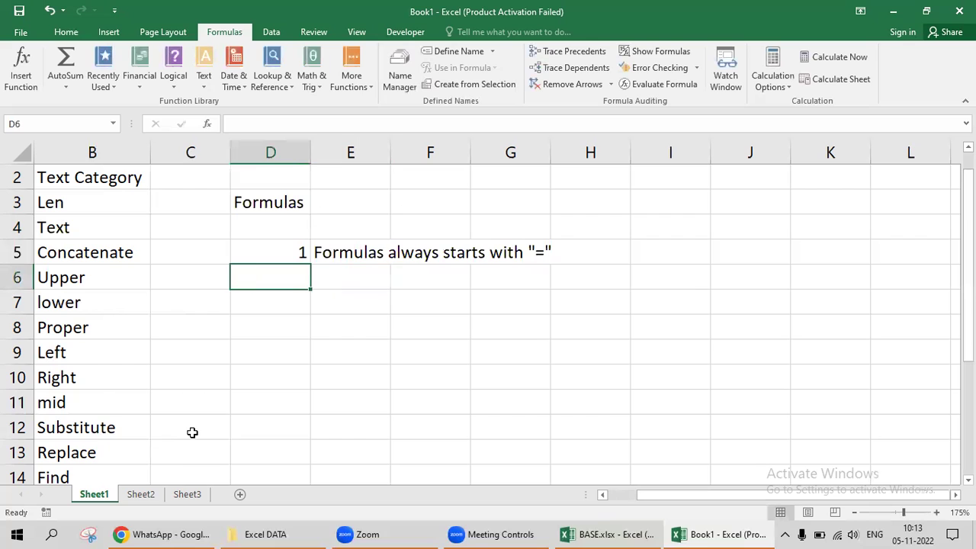
# Enter note 2 in D6 with the text calculations symbols in E6.
pyautogui.write('2')
pyautogui.press('Tab')
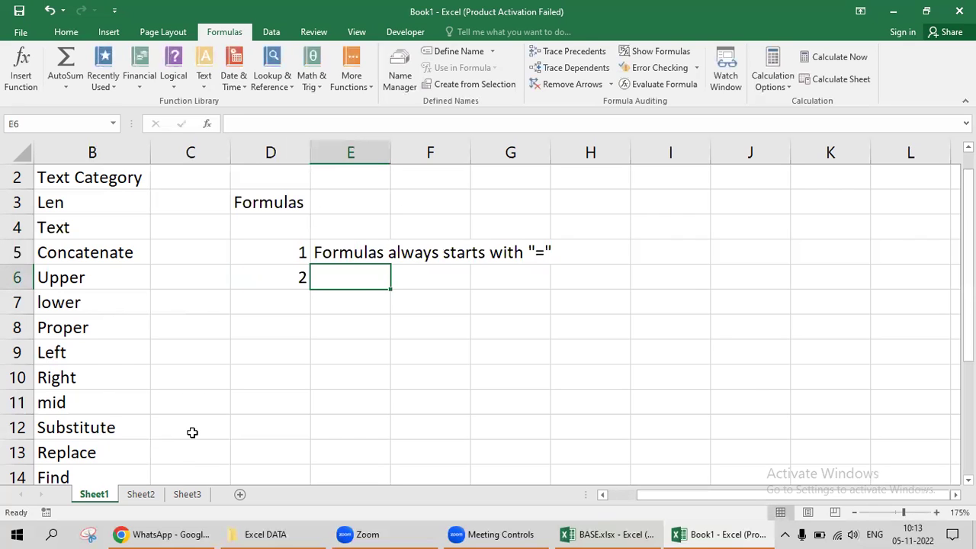
pyautogui.write('Formul')
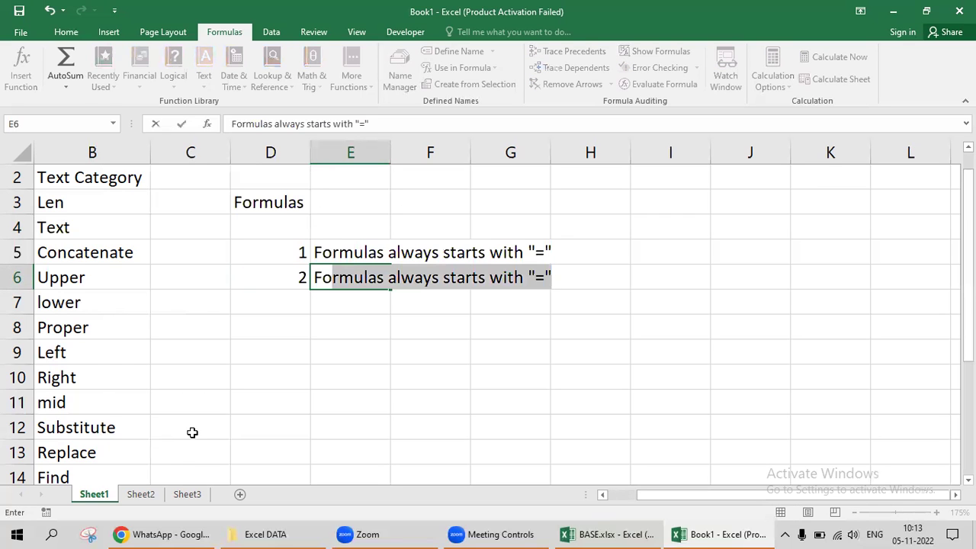
pyautogui.write('as')
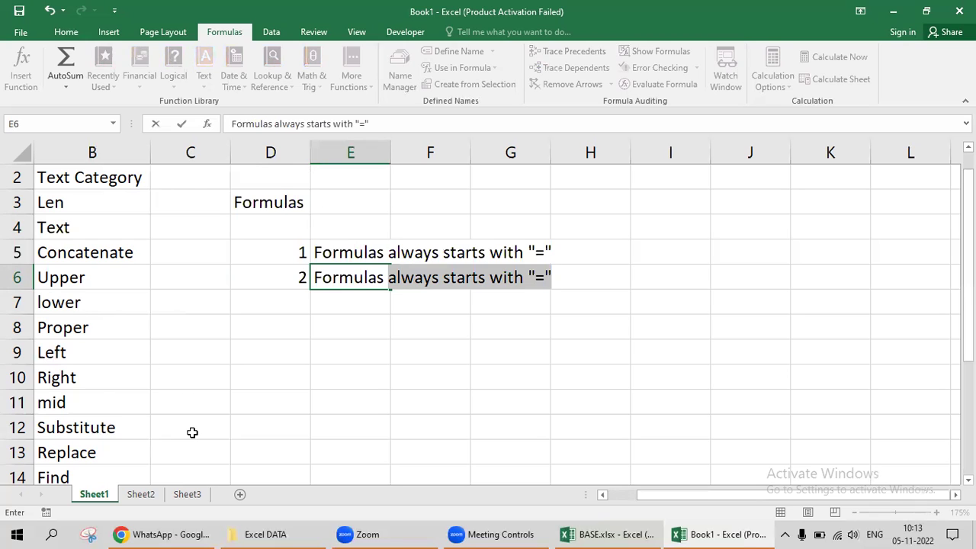
pyautogui.press('BackSpace')
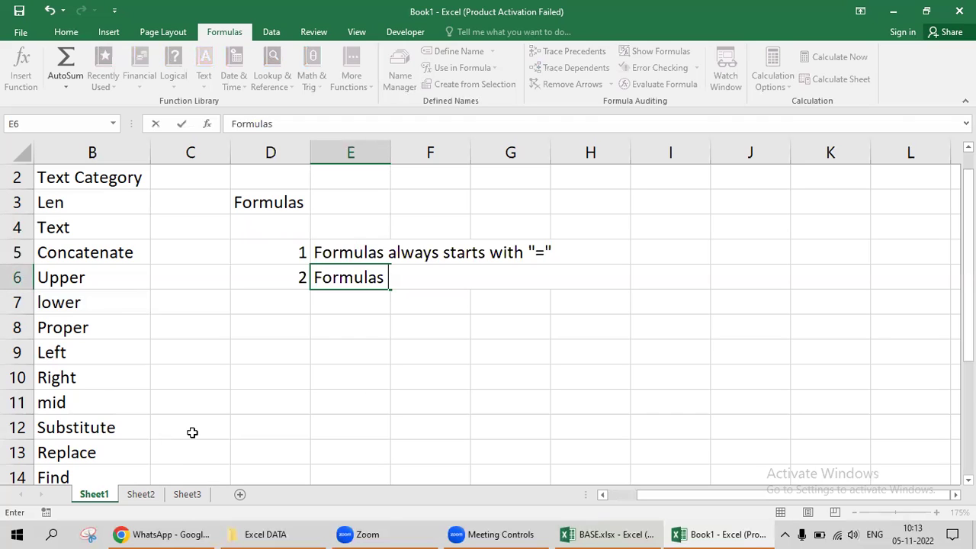
pyautogui.press('Escape')
pyautogui.write('ca')
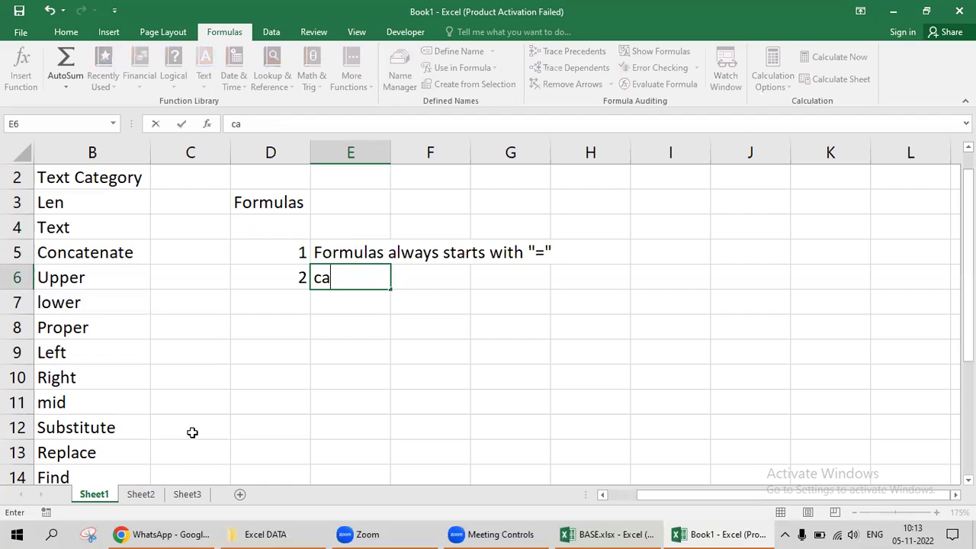
pyautogui.write('lculations ')
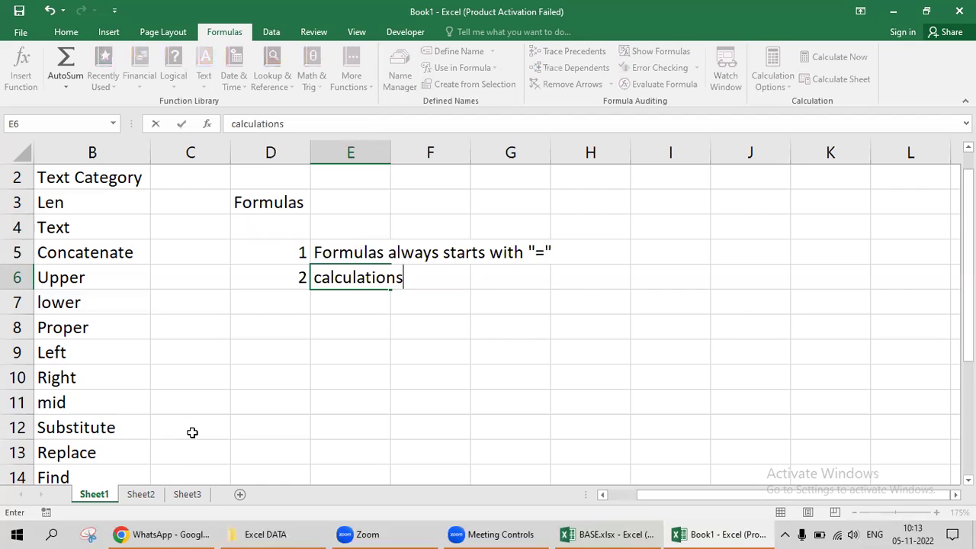
pyautogui.write('symbols')
pyautogui.press('Tab')
pyautogui.press('Left')
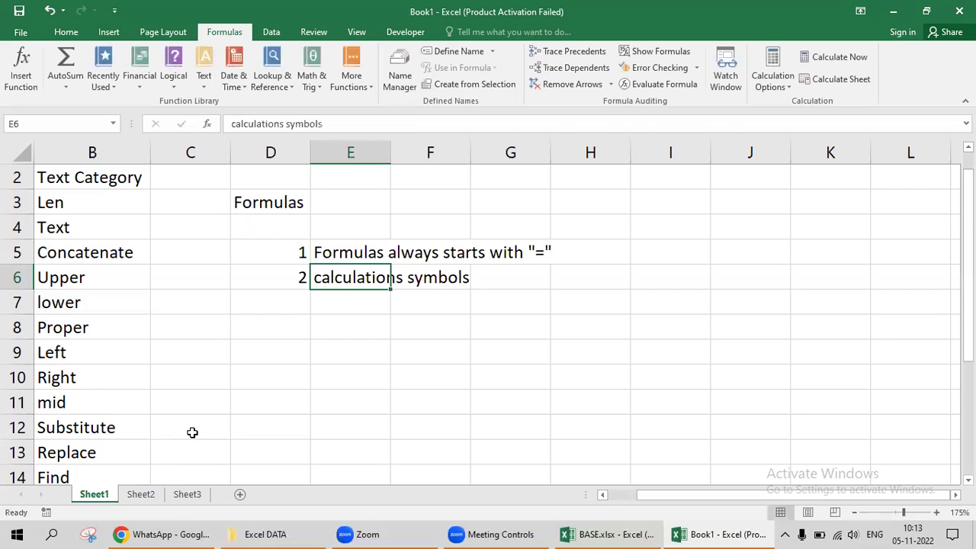
# AutoFit column E to fit the note text.
pyautogui.hotkey('alt', 'o')
pyautogui.press('c')
pyautogui.press('a')
pyautogui.press('Right')
pyautogui.press('Right')
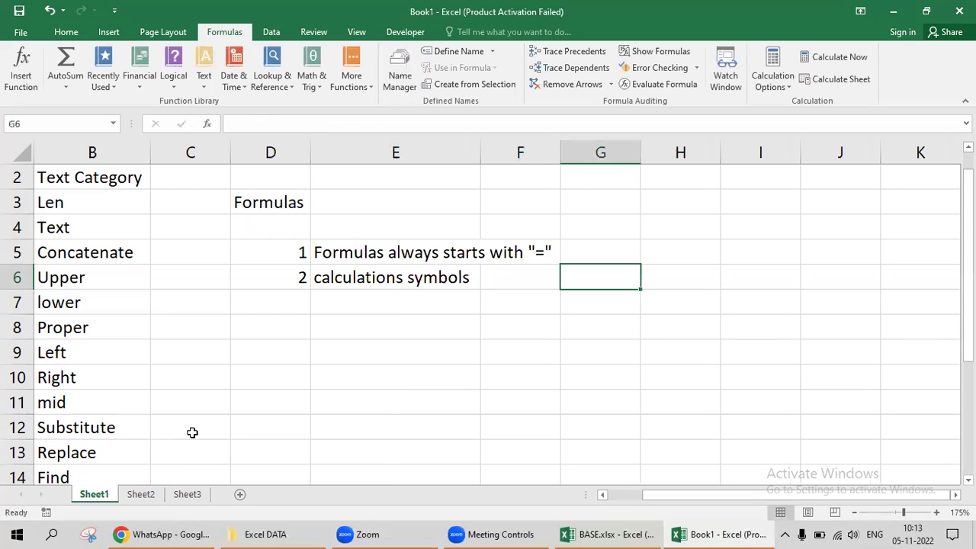
# Enter the symbols *, -, + and = into F6 through I6.
pyautogui.press('Left')
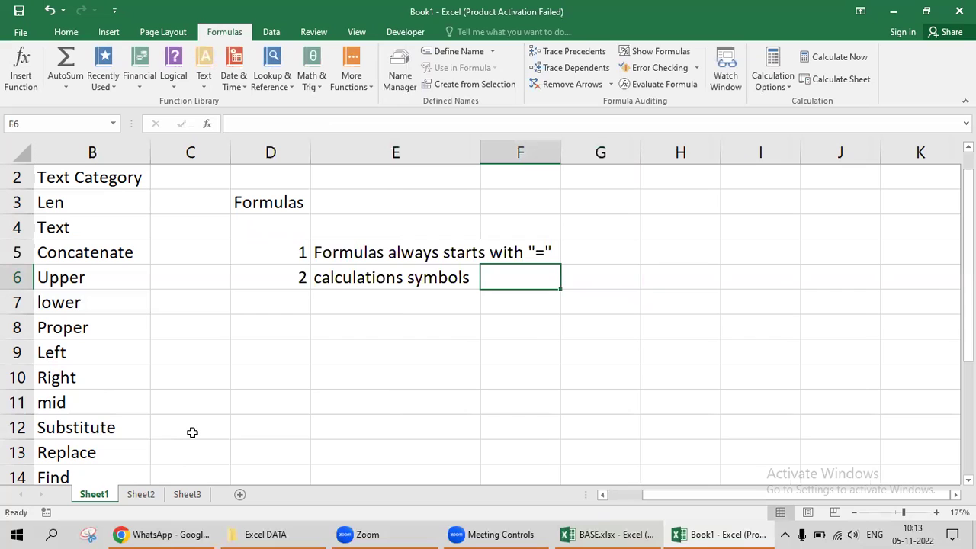
pyautogui.write('*')
pyautogui.press('Tab')
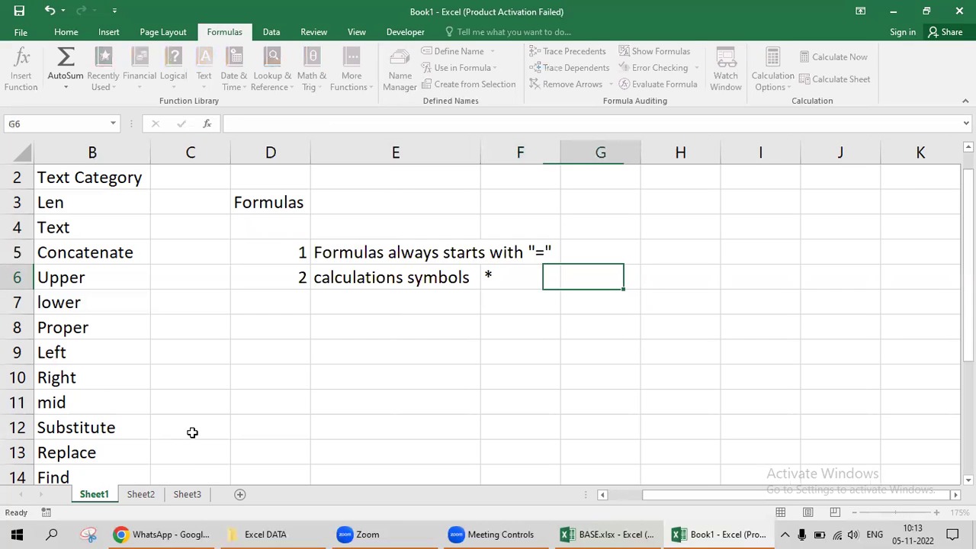
pyautogui.write('-')
pyautogui.press('Tab')
pyautogui.write('+')
pyautogui.press('Tab')
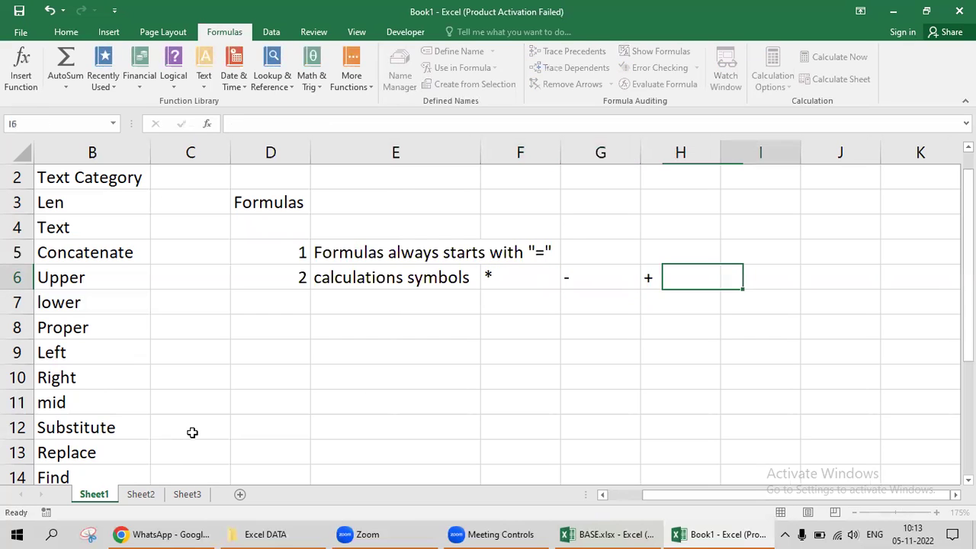
pyautogui.write('=')
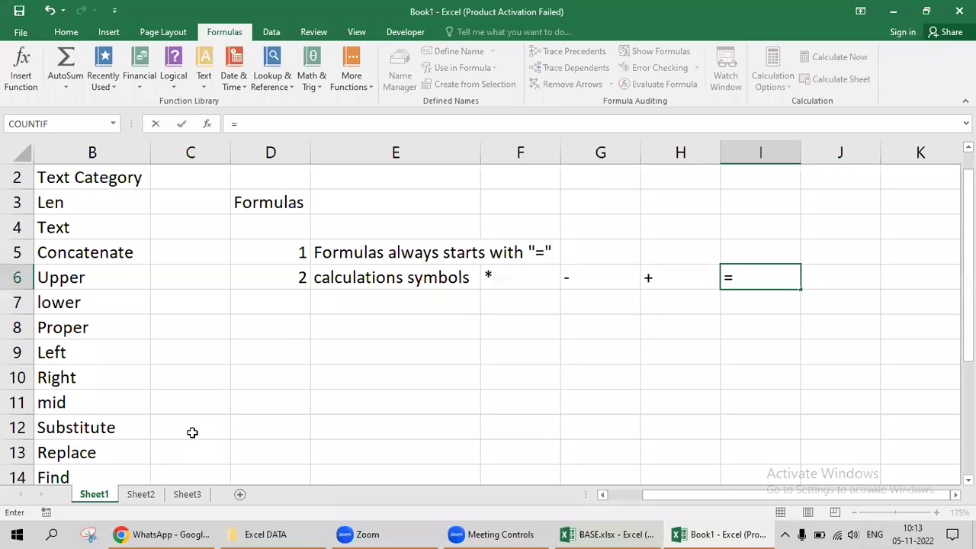
pyautogui.press('Tab')
# Enter the comparison symbols >, < and <> into J6 through L6.
pyautogui.press('Right')
pyautogui.press('Right')
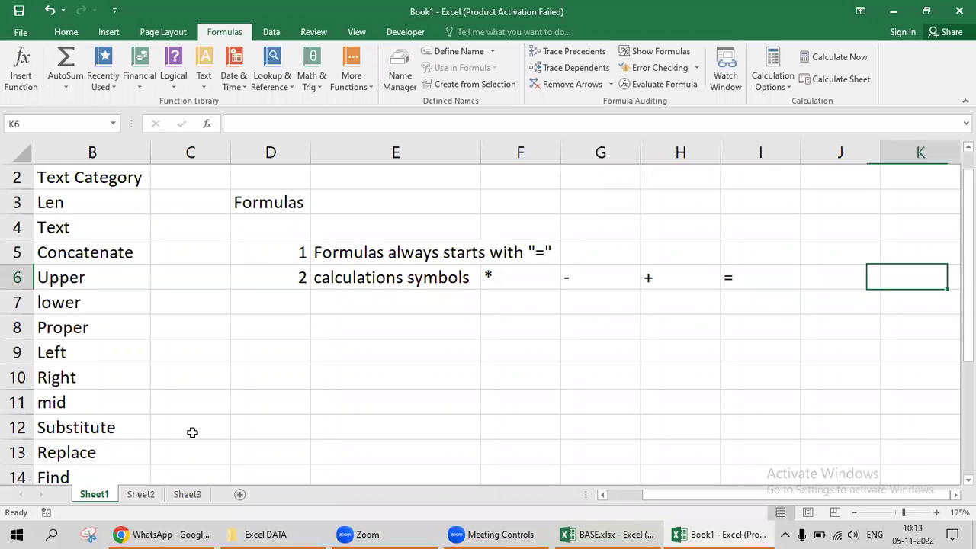
pyautogui.press('Left')
pyautogui.press('Left')
pyautogui.write('>')
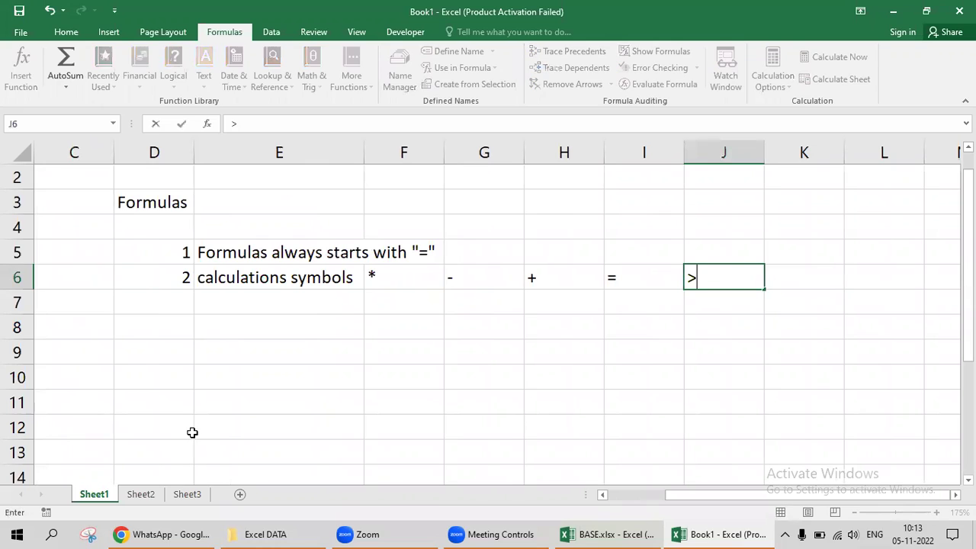
pyautogui.press('Tab')
pyautogui.write('<')
pyautogui.press('Tab')
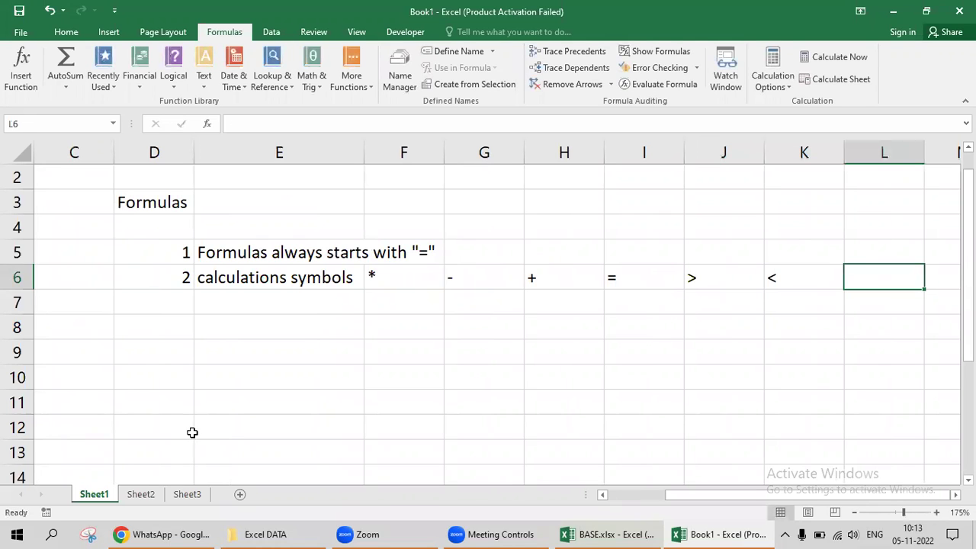
pyautogui.write('<>')
pyautogui.press('Tab')
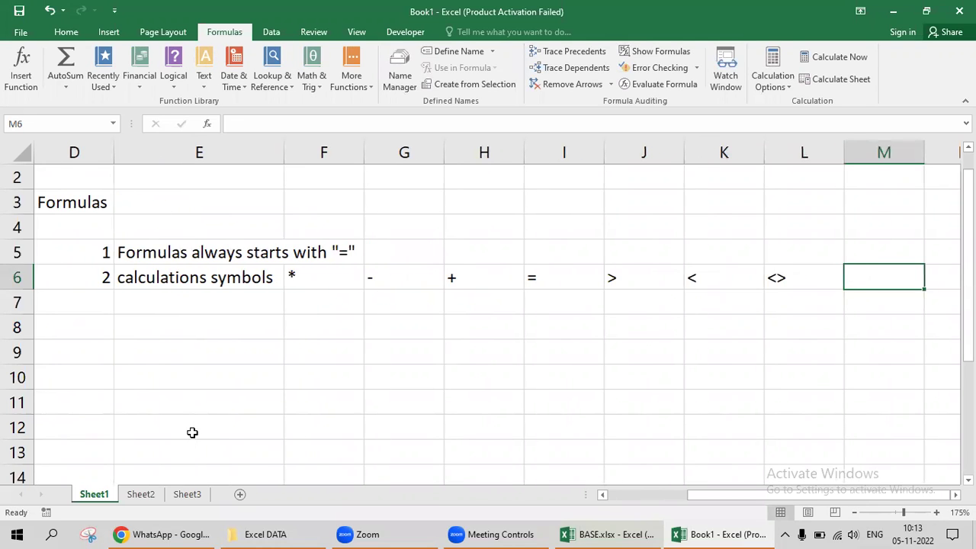
pyautogui.press('Left')
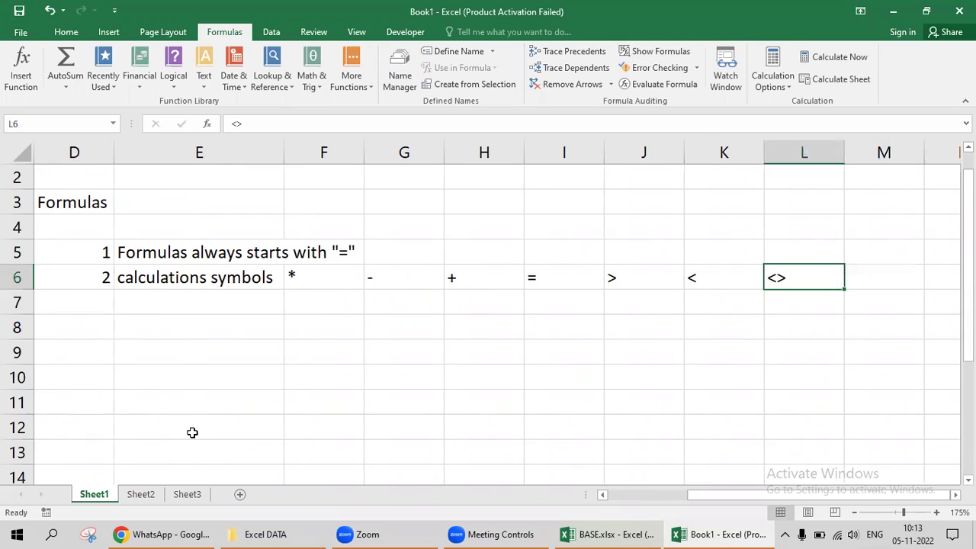
pyautogui.hotkey('ctrl', 'Left')
pyautogui.press('Right')
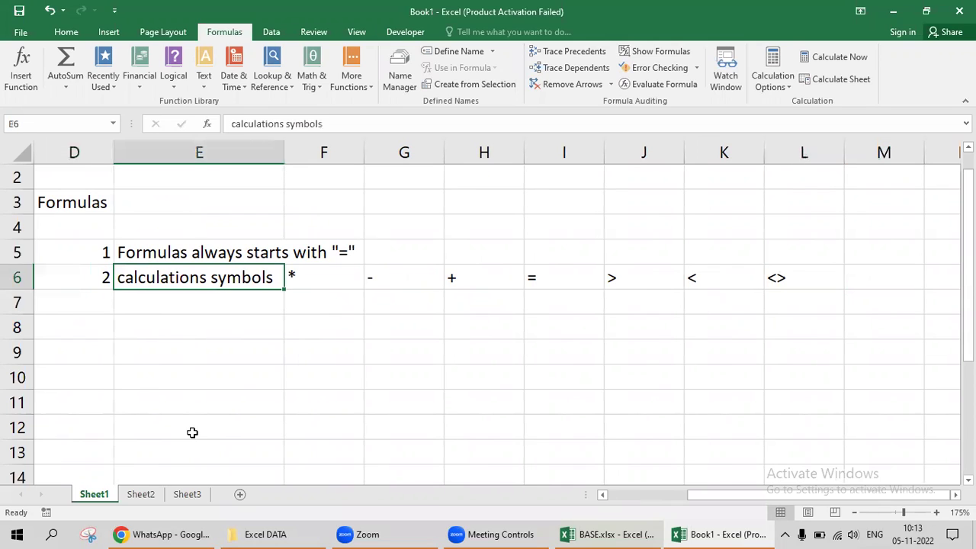
# AutoFit columns F through L to the width of their symbols.
pyautogui.press('Right')
pyautogui.hotkey('ctrl', 'shift', 'Right')
pyautogui.hotkey('alt', 'h')
pyautogui.press('o')
pyautogui.press('i')
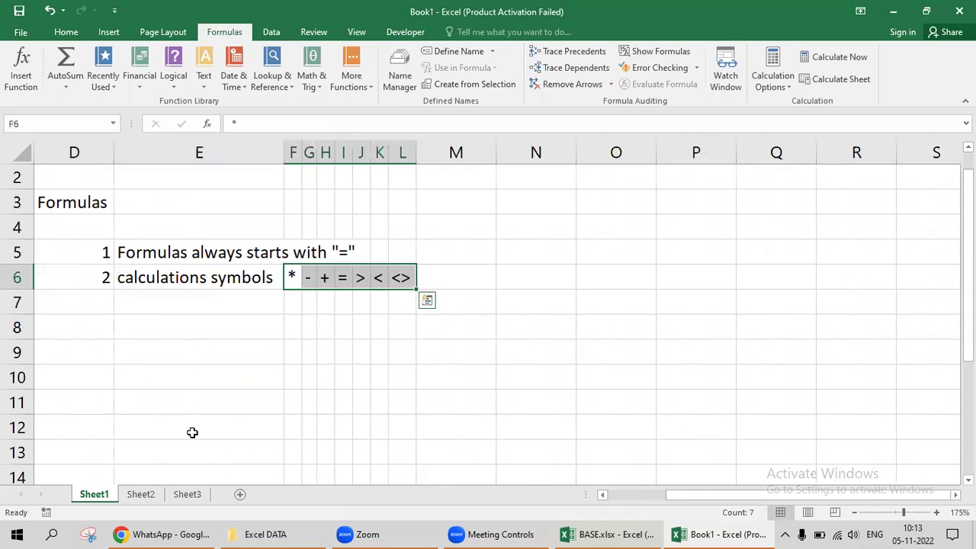
pyautogui.press('Left')
pyautogui.press('Right')
pyautogui.press('Right')
pyautogui.press('Right')
pyautogui.press('Right')
pyautogui.press('Right')
pyautogui.press('Right')
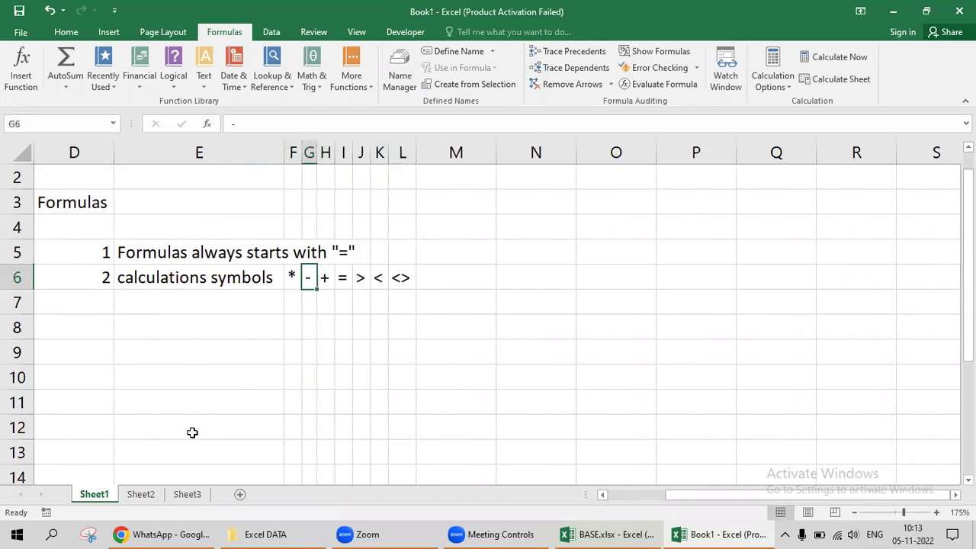
# Enter the division symbol / in M6 as text using '/.
pyautogui.press('Right')
pyautogui.press('Right')
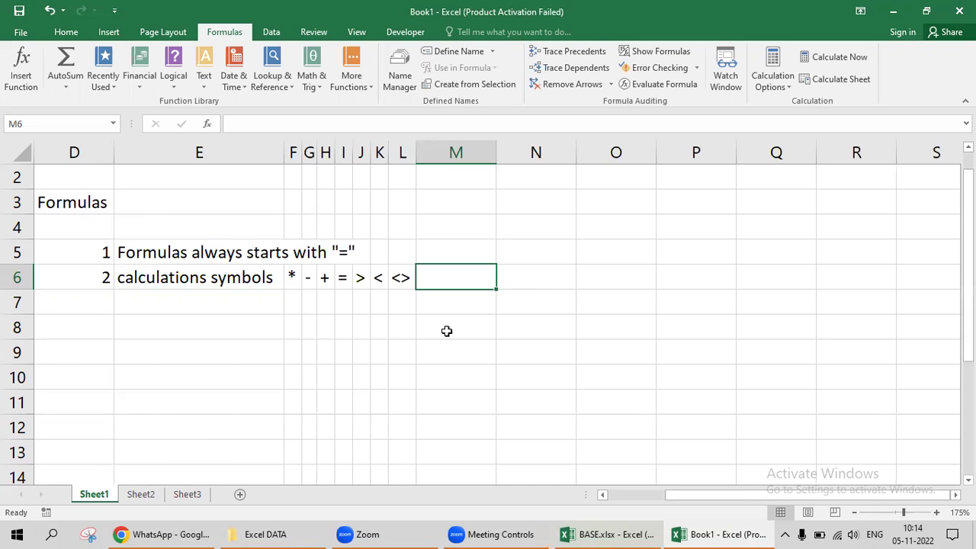
pyautogui.write('=')
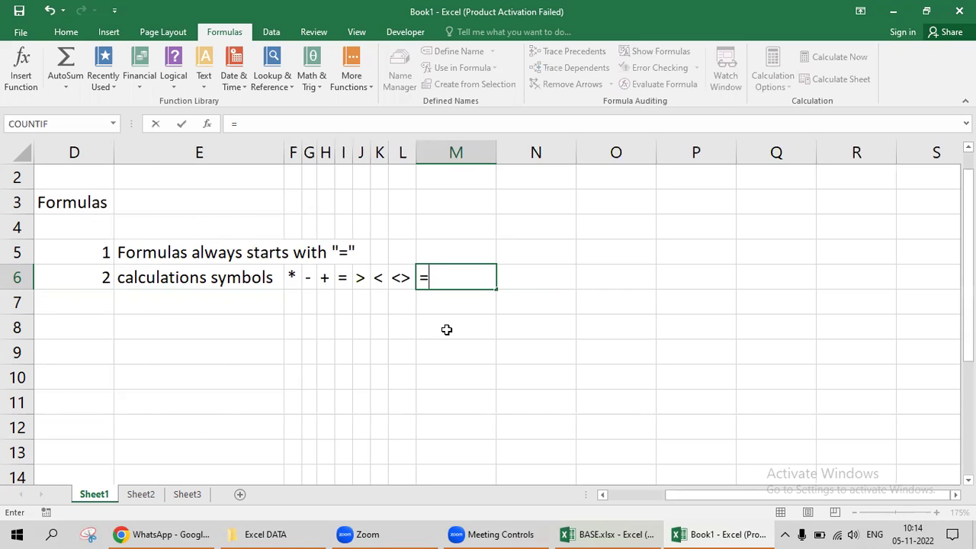
pyautogui.press('Escape')
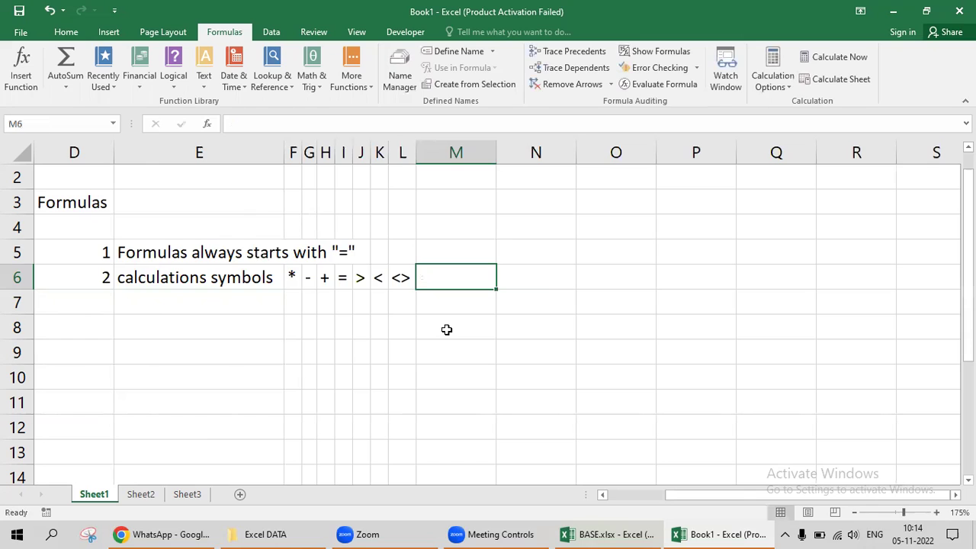
pyautogui.press('Left')
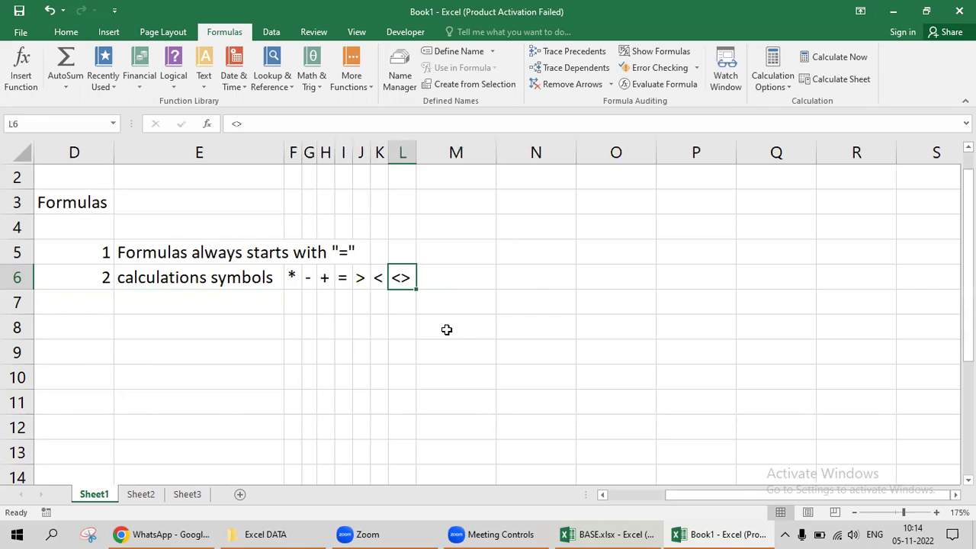
pyautogui.press('Left')
pyautogui.press('Left')
pyautogui.press('Left')
pyautogui.press('Left')
pyautogui.press('Right')
pyautogui.press('Right')
pyautogui.press('Right')
pyautogui.press('Right')
pyautogui.press('Right')
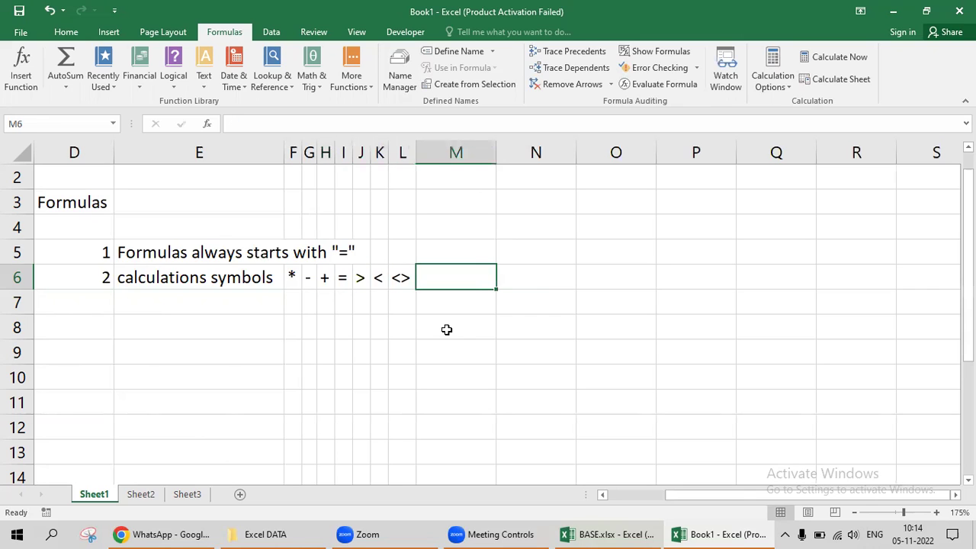
pyautogui.press('alt')
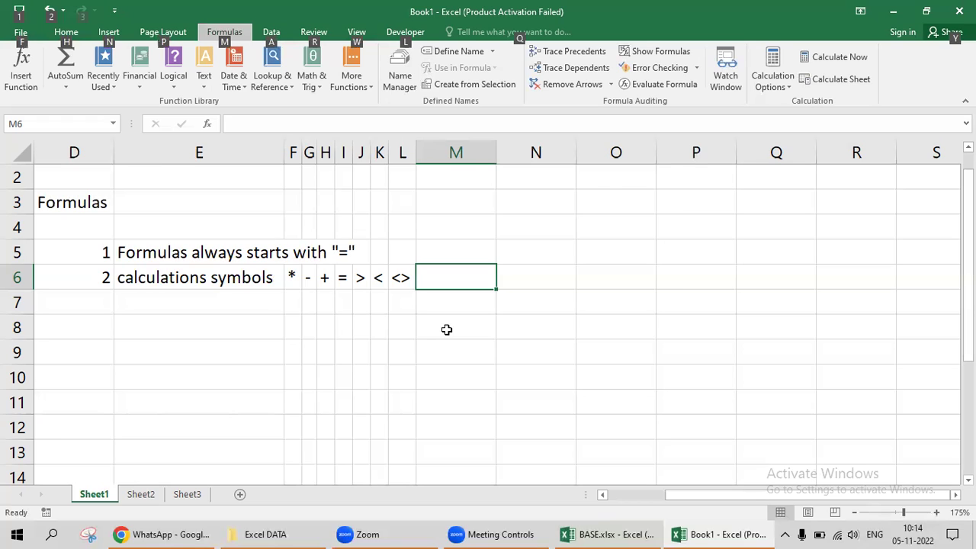
pyautogui.press('Escape')
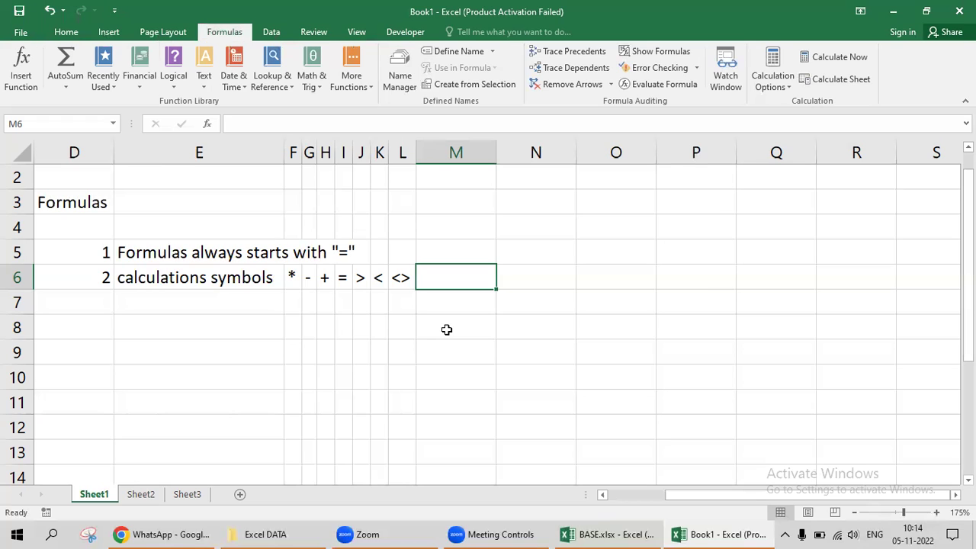
pyautogui.write("'/")
pyautogui.hotkey('ctrl', 'Return')
pyautogui.press('Left')
pyautogui.press('Left')
pyautogui.press('Left')
pyautogui.press('Left')
pyautogui.press('Left')
pyautogui.press('Left')
pyautogui.press('Left')
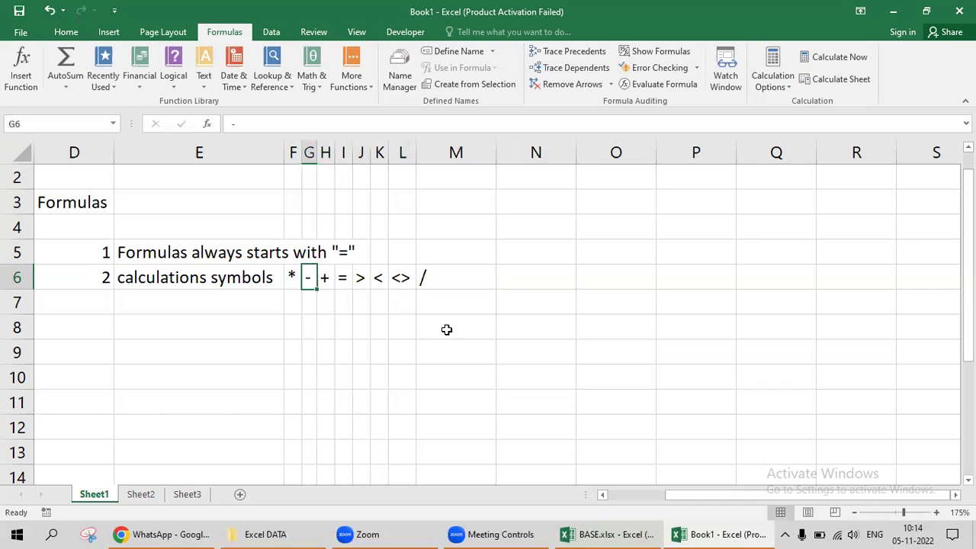
pyautogui.press('Down')
pyautogui.press('Left')
pyautogui.press('Left')
pyautogui.hscroll(-3, 447, 329)
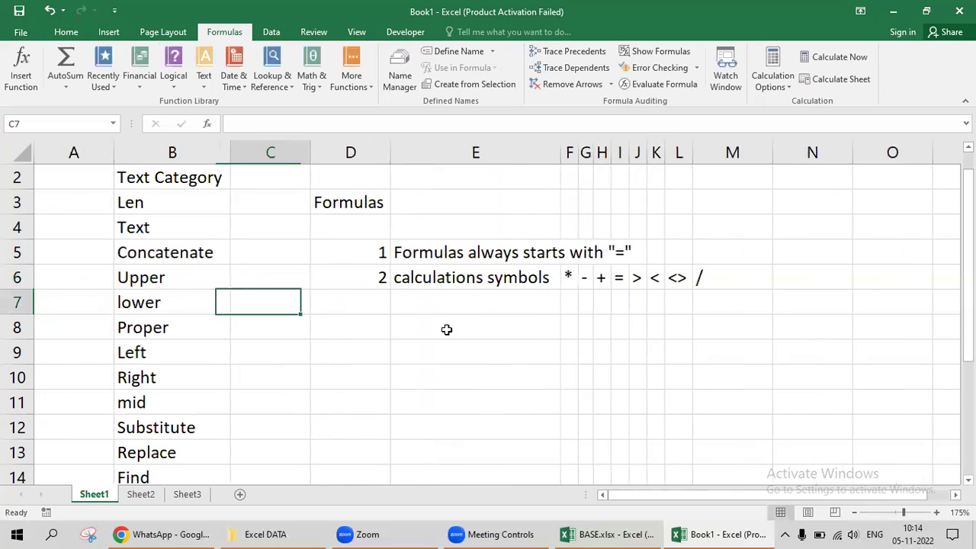
# Enter the point number 3 in D7.
pyautogui.press('Right')
pyautogui.write('3')
pyautogui.press('Escape')
pyautogui.press('Left')
pyautogui.write('3')
pyautogui.press('Right')
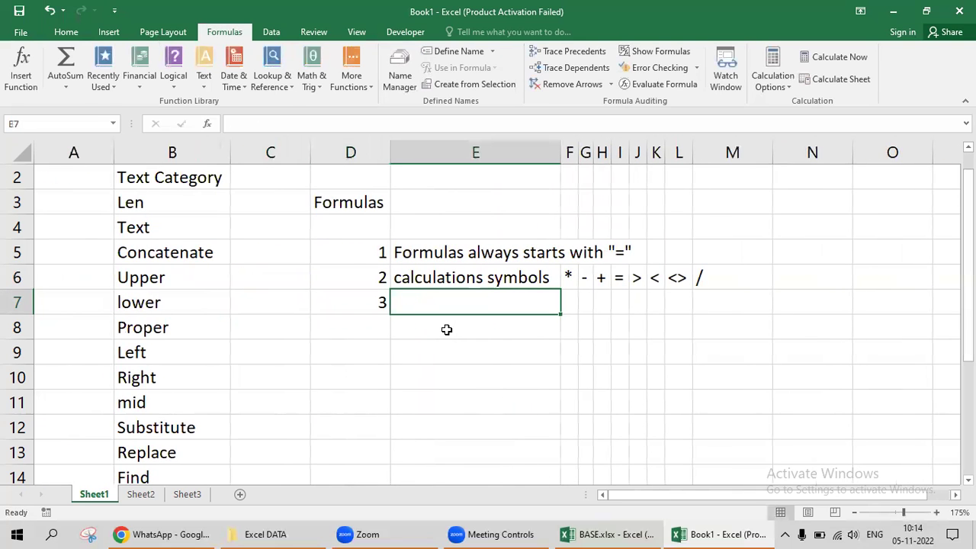
# In E7, write that when entering manual text in formulas, it must be in quotes.
pyautogui.write('s')
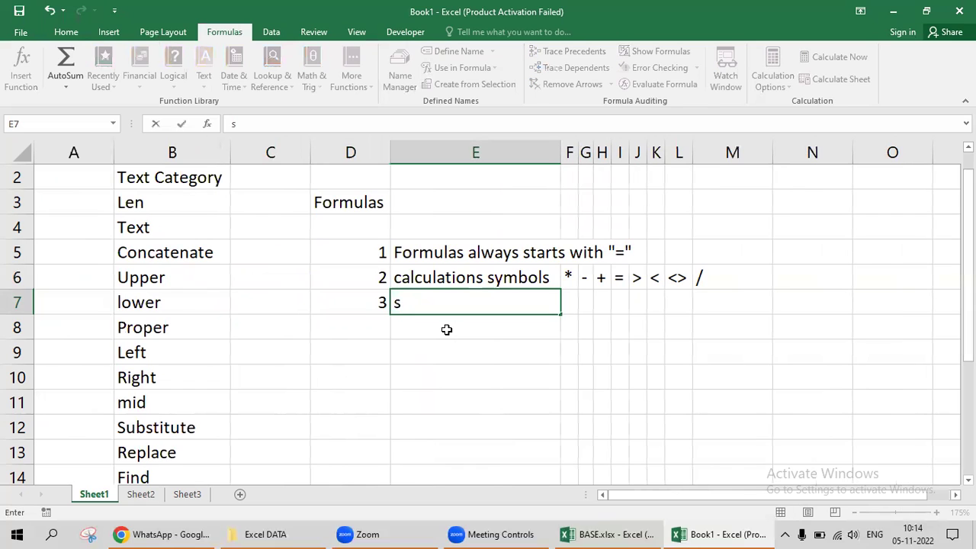
pyautogui.press('BackSpace')
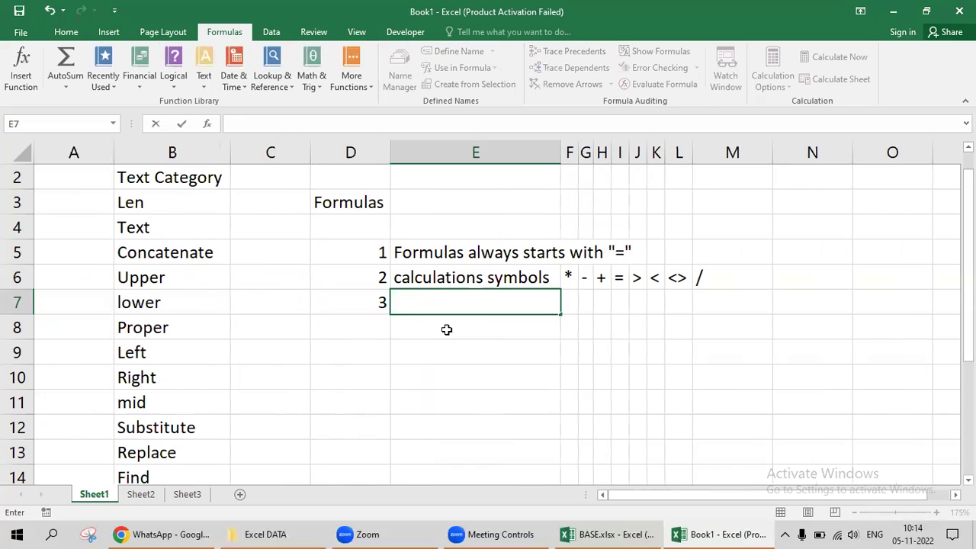
pyautogui.write('At the r')
pyautogui.press('BackSpace')
pyautogui.write('time of ')
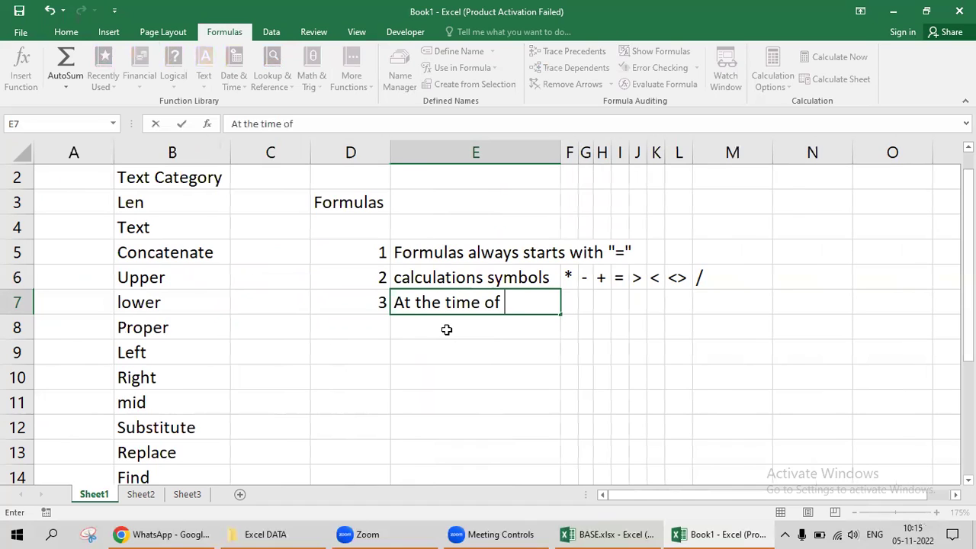
pyautogui.write('using')
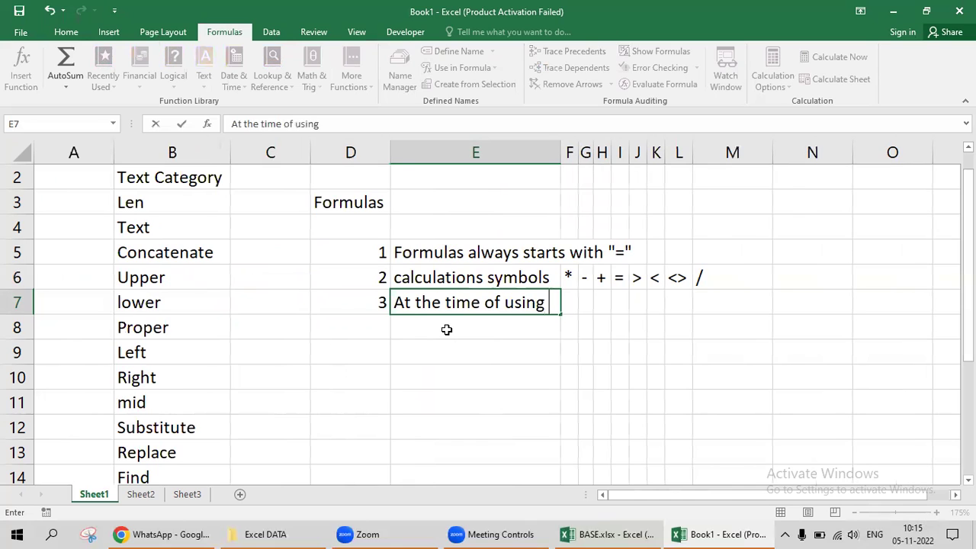
pyautogui.press('BackSpace')
pyautogui.press('BackSpace')
pyautogui.press('BackSpace')
pyautogui.press('BackSpace')
pyautogui.press('BackSpace')
pyautogui.press('BackSpace')
pyautogui.write('e')
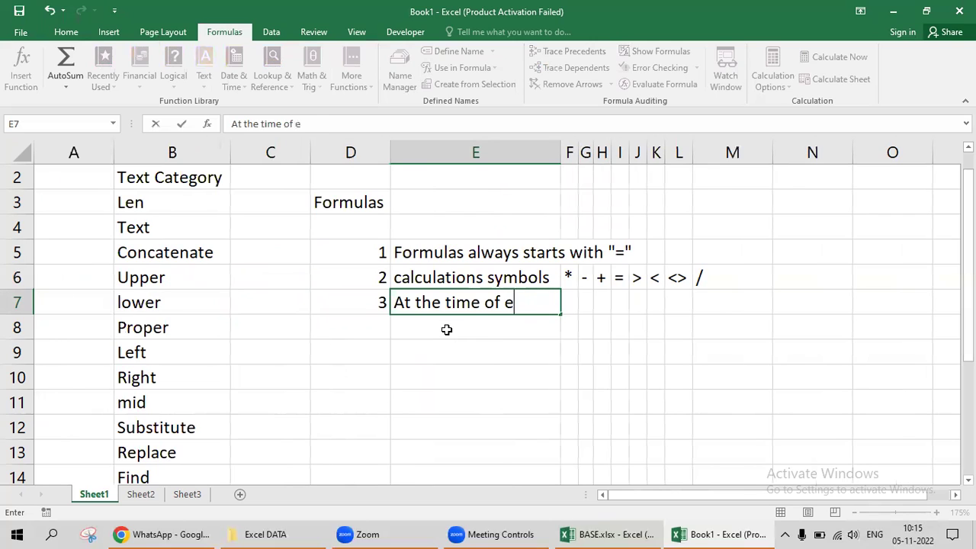
pyautogui.write('ntering m')
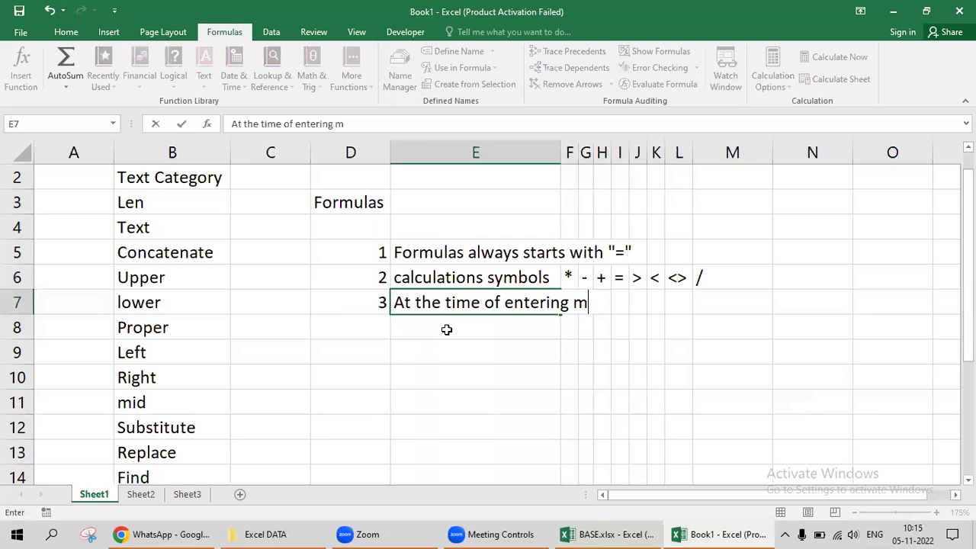
pyautogui.write('anual text o')
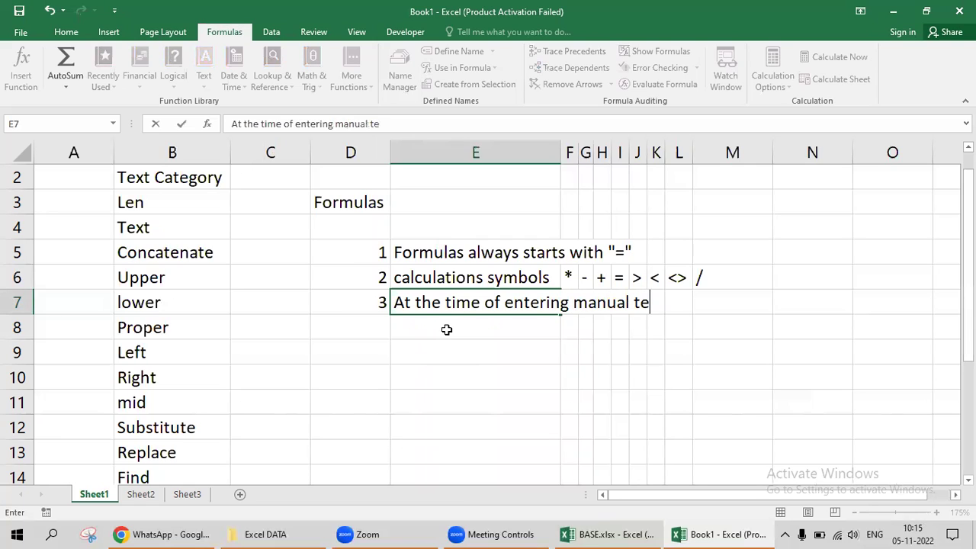
pyautogui.press('BackSpace')
pyautogui.write('in formu')
pyautogui.write('ka')
pyautogui.press('BackSpace')
pyautogui.press('BackSpace')
pyautogui.write('las ne')
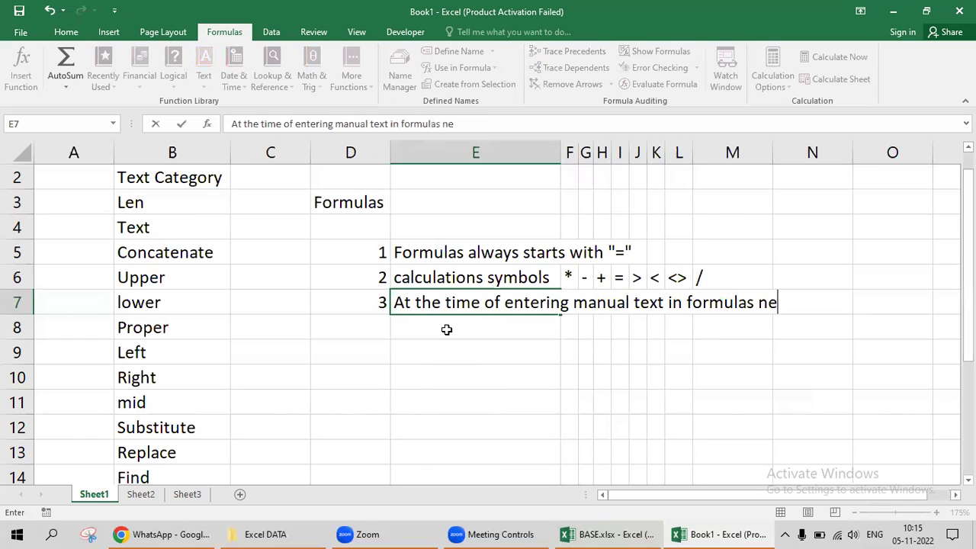
pyautogui.write('ed to ente')
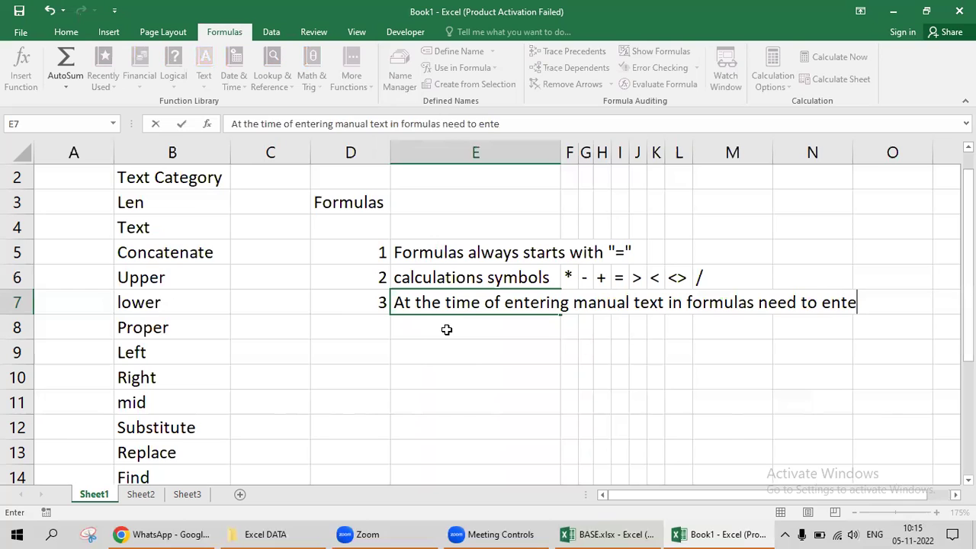
pyautogui.write('r in qoutes')
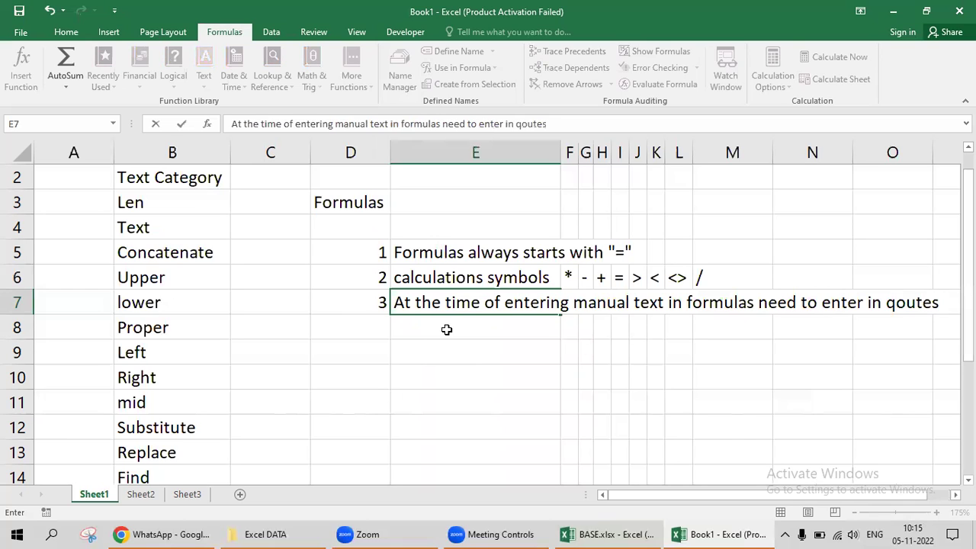
pyautogui.hotkey('ctrl', 'Return')
# Insert 'double' before 'qoutes' in E7's rule.
pyautogui.press('F2')
pyautogui.press('Left')
pyautogui.press('Left')
pyautogui.press('Left')
pyautogui.press('Left')
pyautogui.press('Left')
pyautogui.press('Left')
pyautogui.write('double')
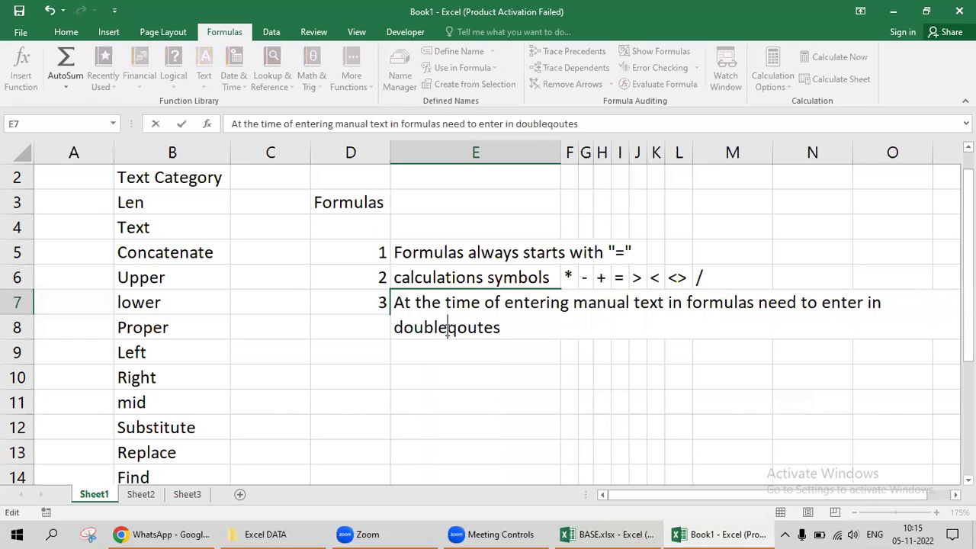
pyautogui.press('Return')
pyautogui.press('Left')
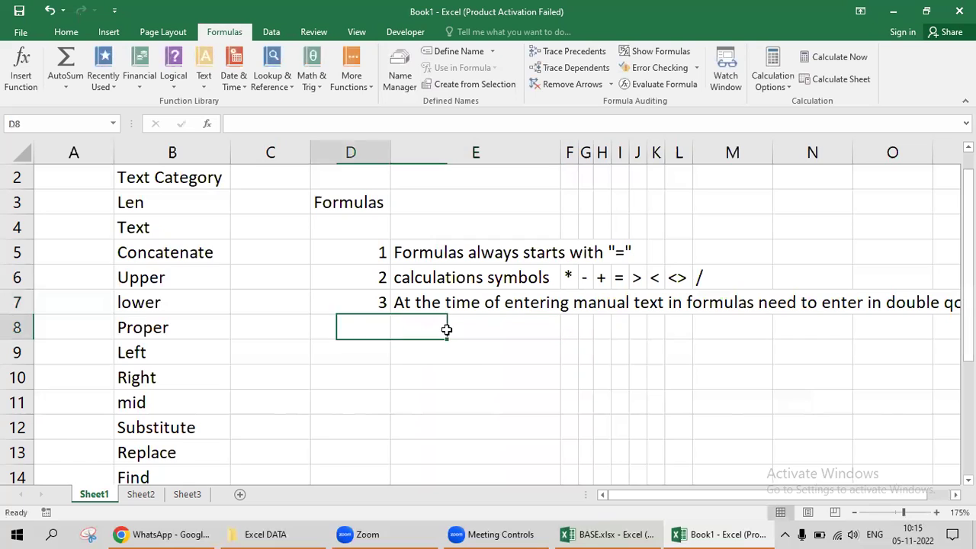
pyautogui.press('Up')
pyautogui.press('Left')
pyautogui.press('Up')
pyautogui.press('Up')
pyautogui.press('Up')
pyautogui.press('Left')
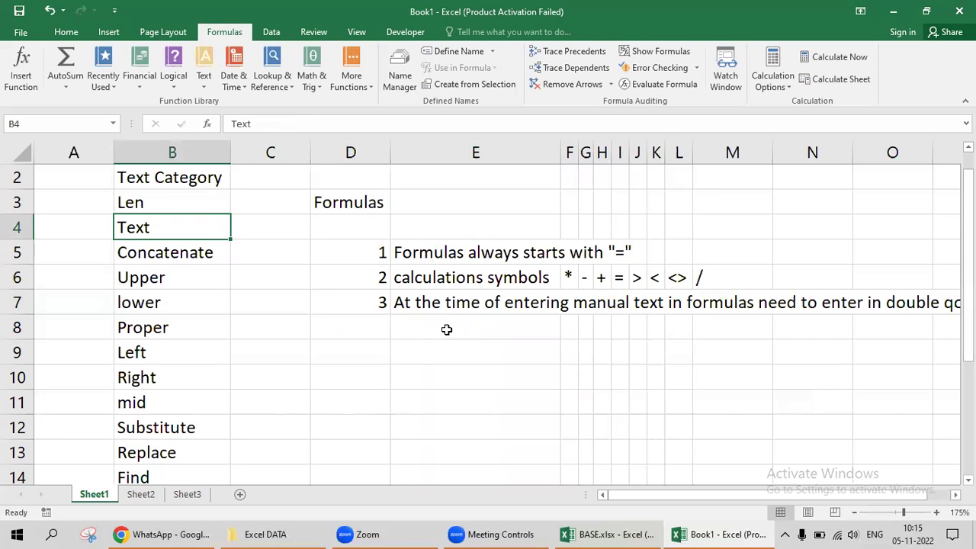
pyautogui.press('Down')
pyautogui.press('Right')
pyautogui.press('Right')
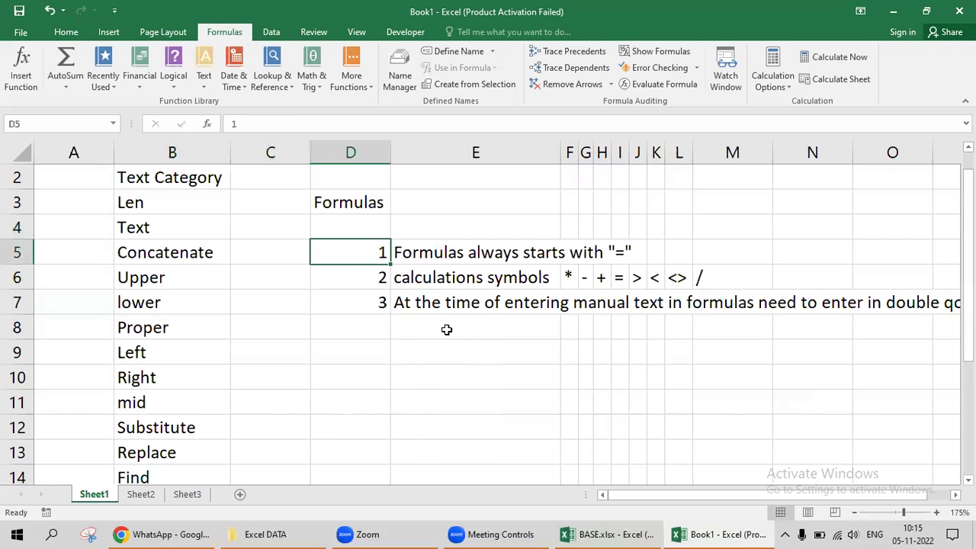
pyautogui.press('Down')
pyautogui.press('Down')
pyautogui.press('Down')
pyautogui.press('Up')
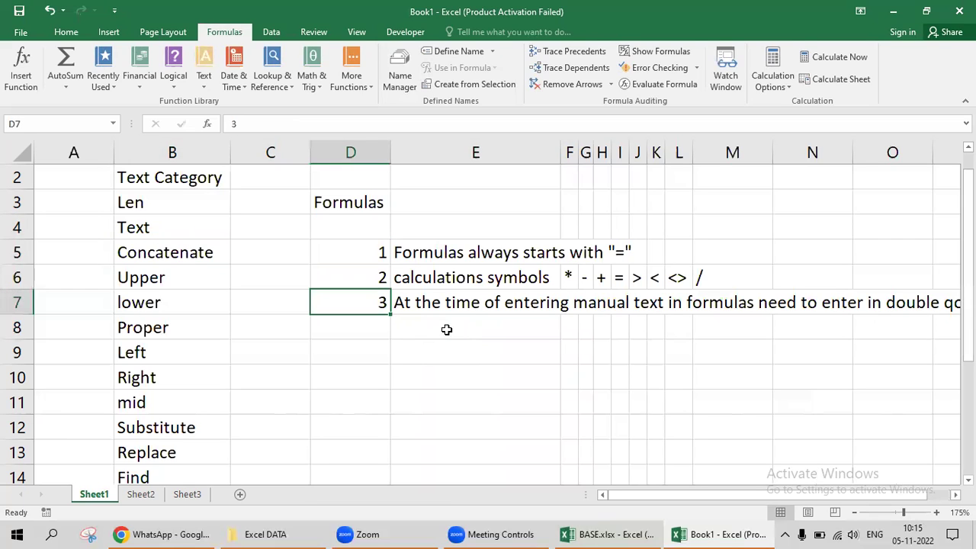
pyautogui.press('Up')
pyautogui.press('Right')
pyautogui.press('Up')
pyautogui.press('Right')
pyautogui.press('Right')
pyautogui.press('Right')
pyautogui.press('Right')
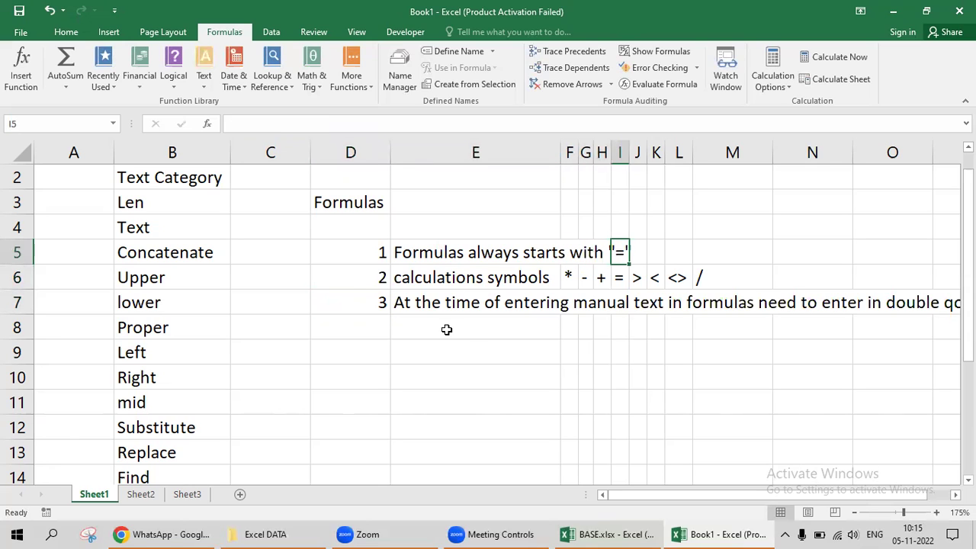
pyautogui.press('Left')
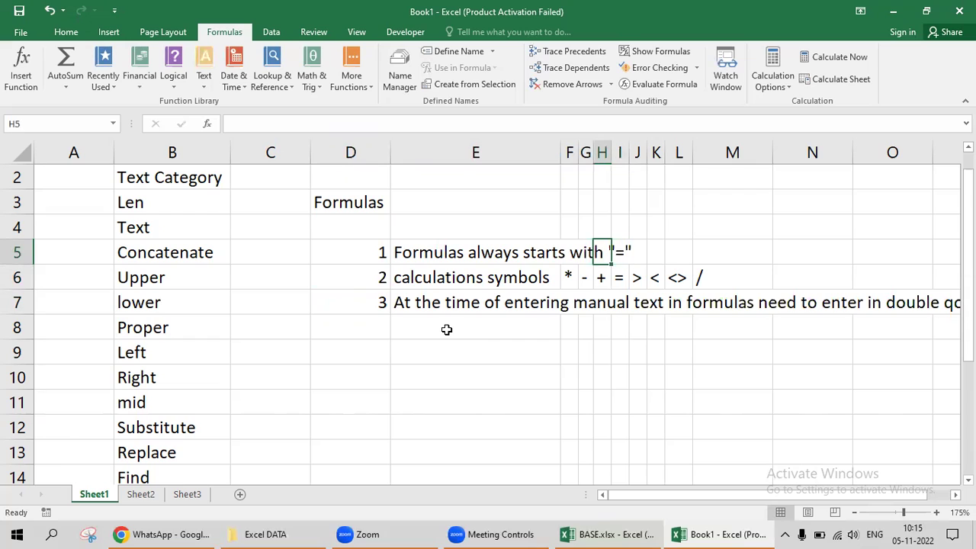
pyautogui.press('Left')
pyautogui.press('Left')
pyautogui.press('Left')
pyautogui.press('Left')
pyautogui.press('Right')
pyautogui.press('Left')
pyautogui.press('Right')
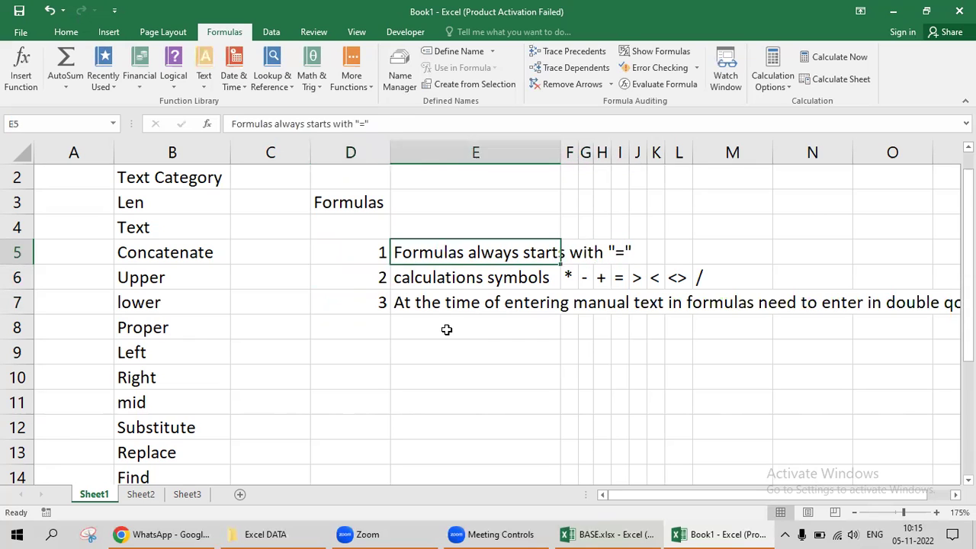
pyautogui.press('Down')
pyautogui.press('Down')
pyautogui.press('Left')
pyautogui.press('Up')
pyautogui.press('Left')
pyautogui.press('Up')
pyautogui.press('Left')
pyautogui.hotkey('ctrl', 'Up')
pyautogui.press('Down')
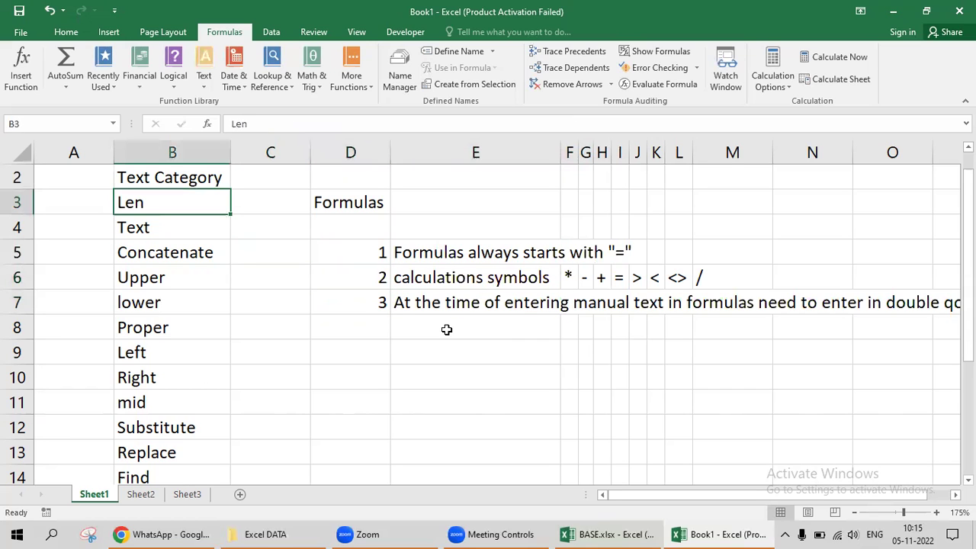
pyautogui.press('Right')
pyautogui.press('Right')
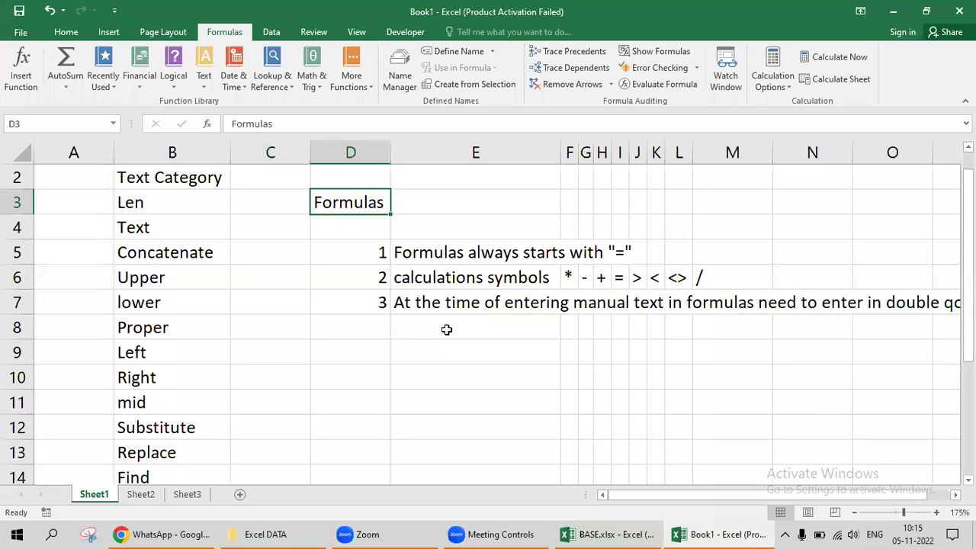
pyautogui.press('Left')
pyautogui.press('Left')
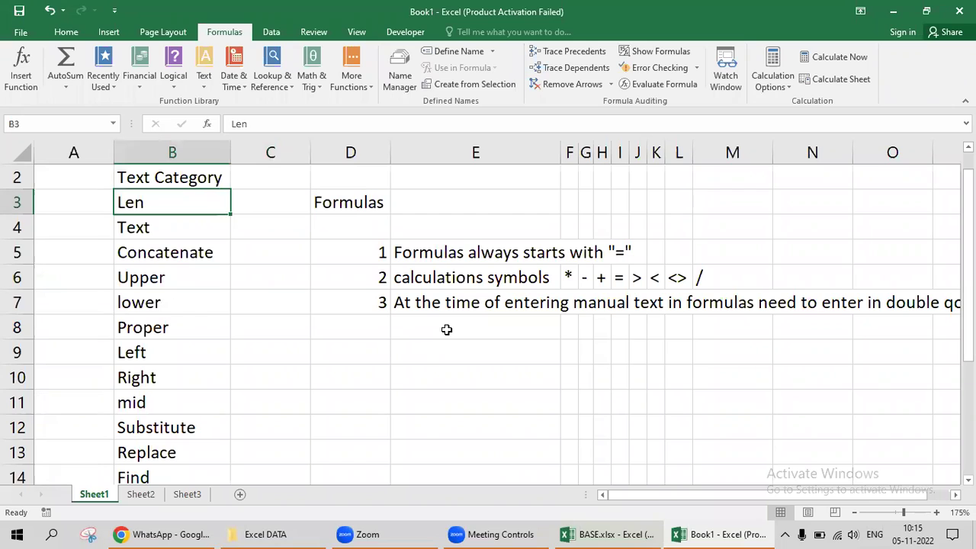
pyautogui.press('Right')
pyautogui.press('Right')
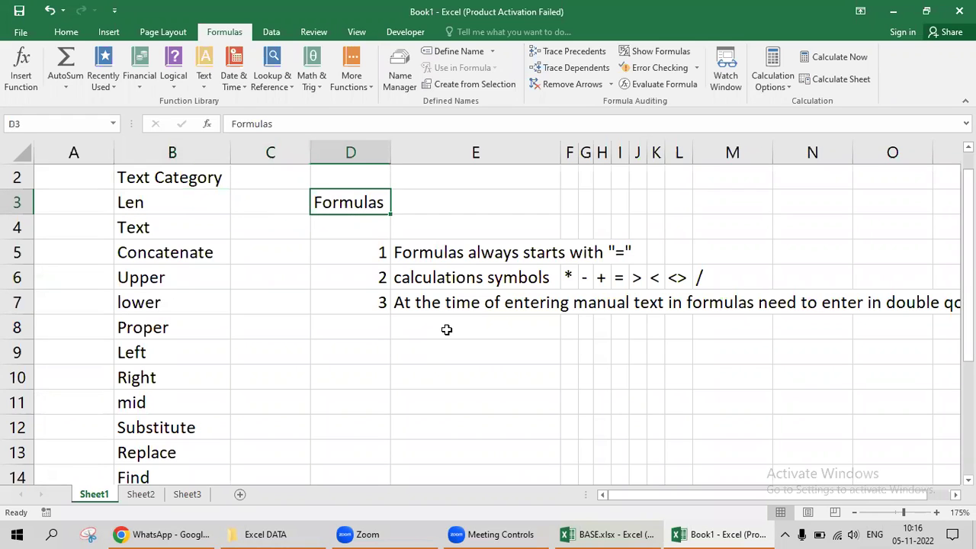
pyautogui.press('Right')
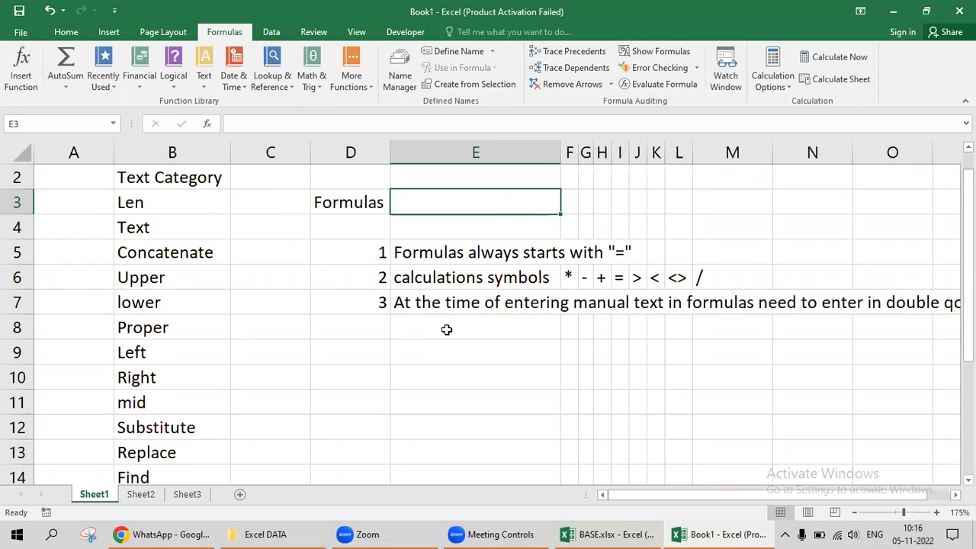
# Enter =LEN(D3) in E3, returning 8 for the Formulas text.
pyautogui.write('=len')
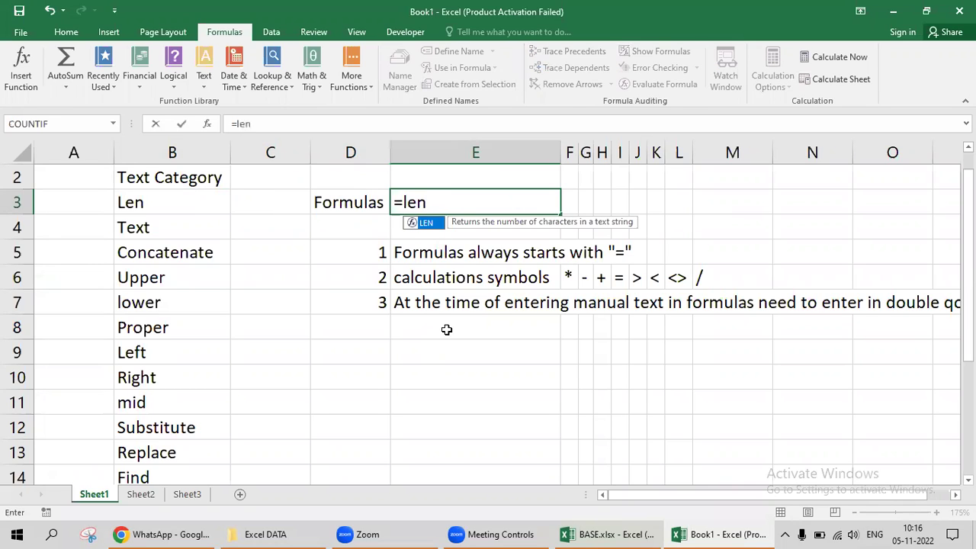
pyautogui.press('Tab')
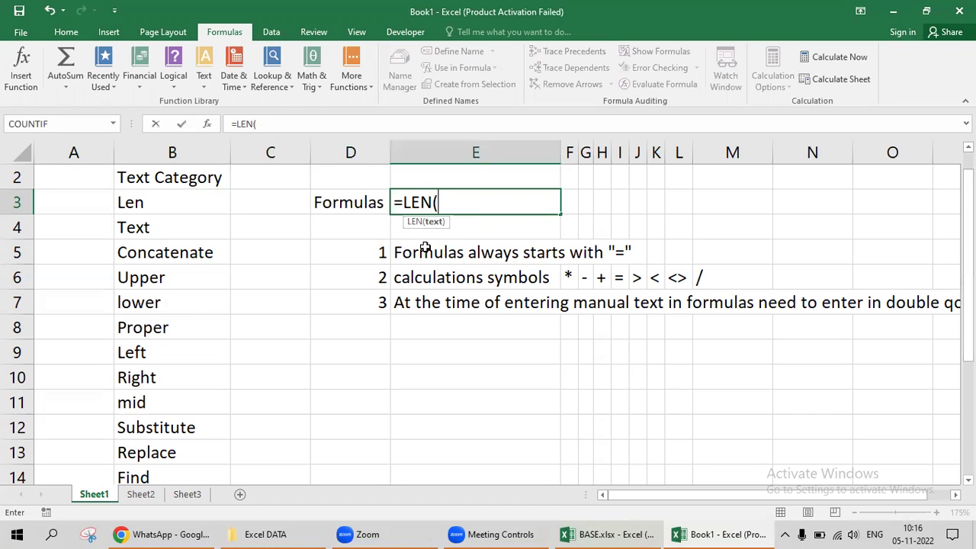
pyautogui.press('BackSpace')
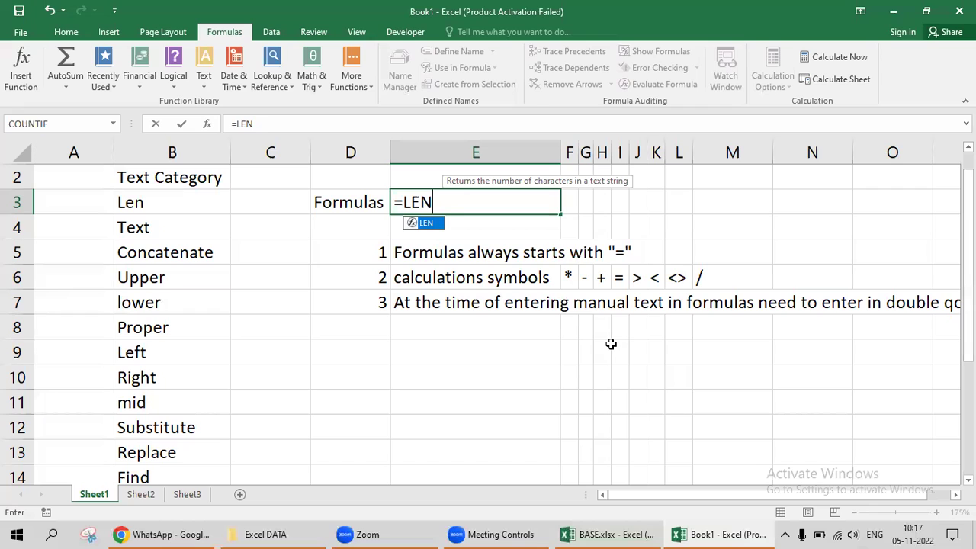
pyautogui.write('(')
pyautogui.press('Left')
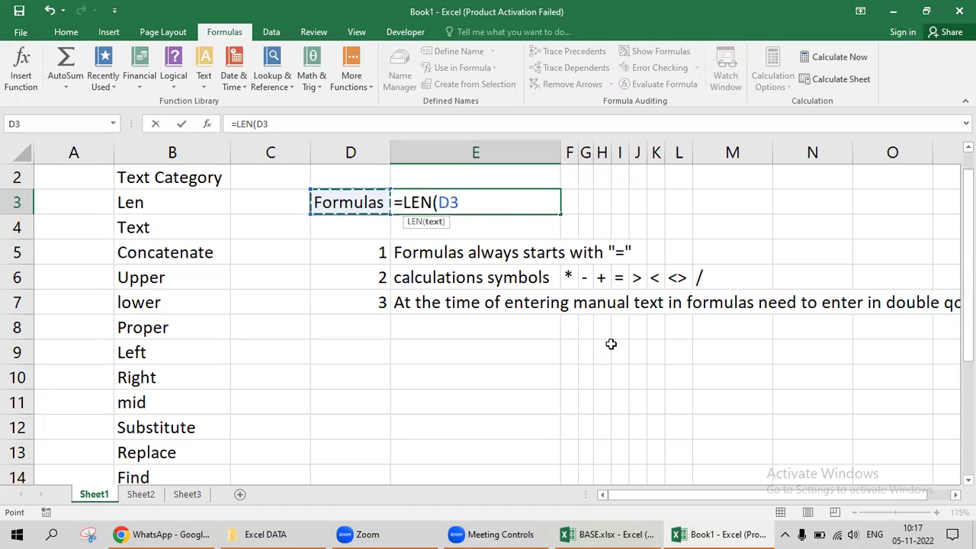
pyautogui.press('Return')
pyautogui.press('Right')
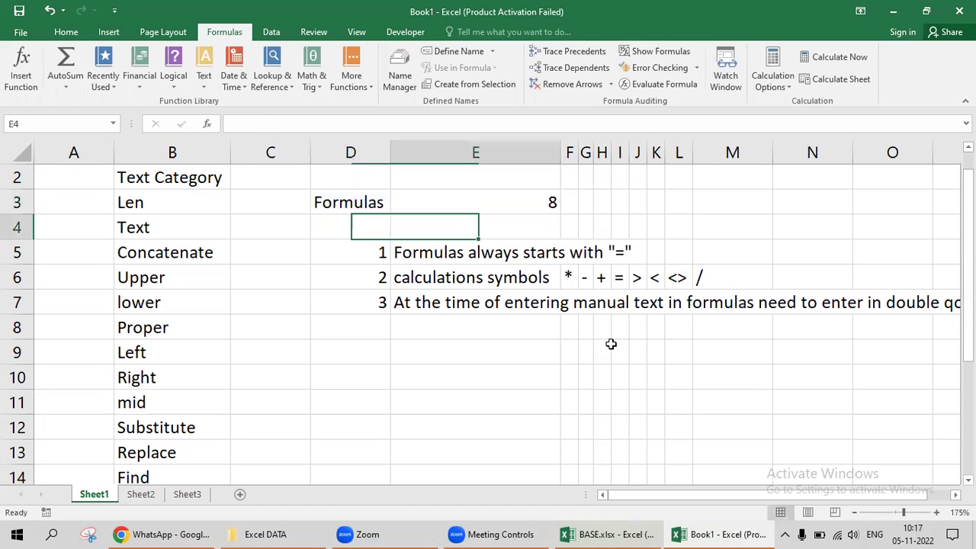
pyautogui.press('Up')
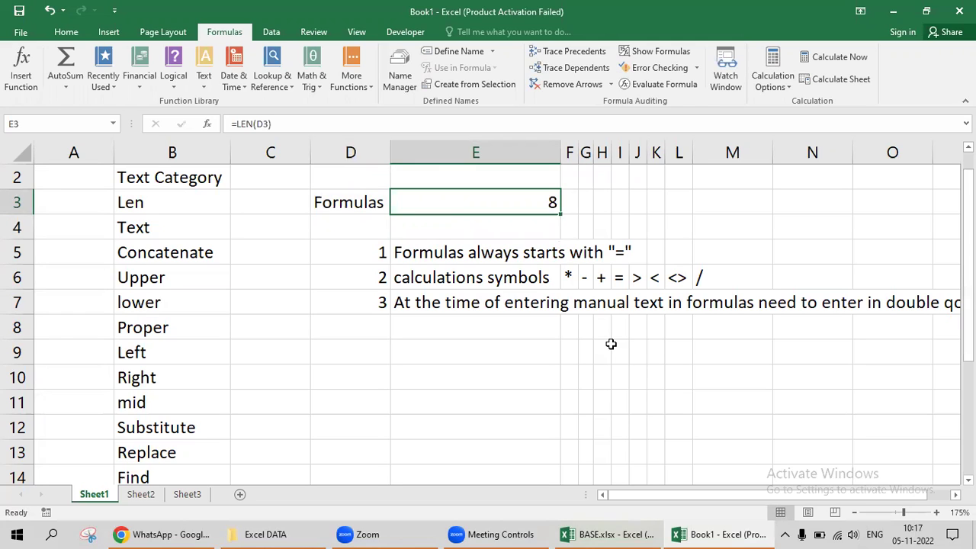
# Change D3 to Formulas123 and AutoFit column D to fit it.
pyautogui.press('Left')
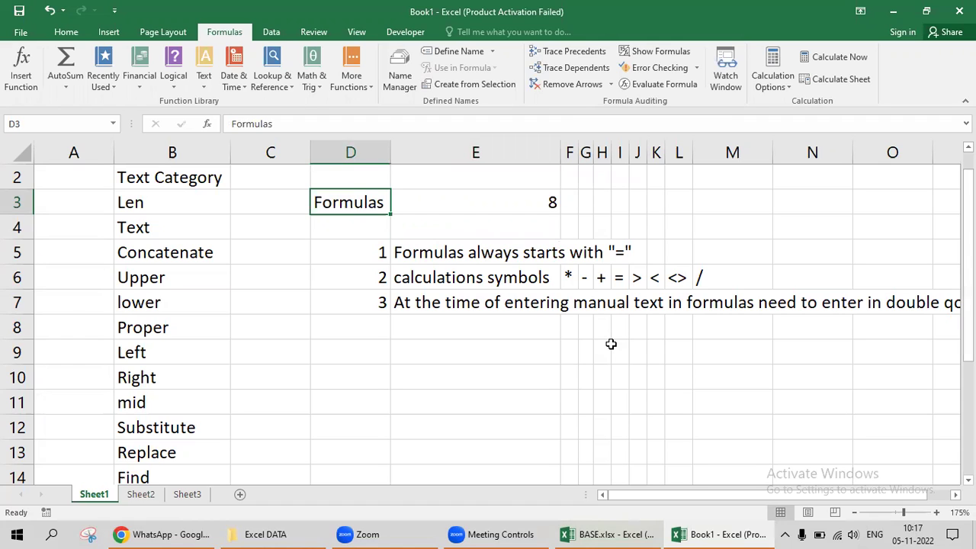
pyautogui.press('Right')
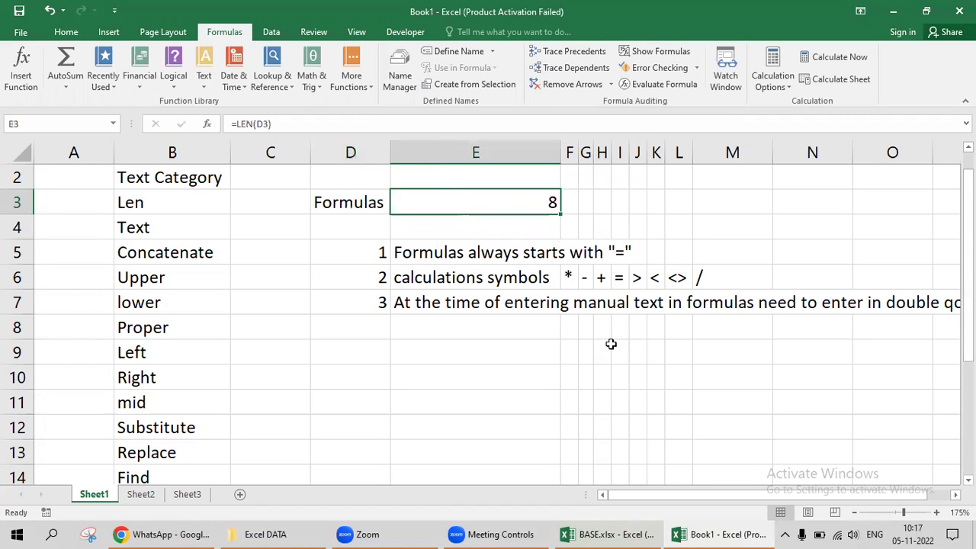
pyautogui.press('Left')
pyautogui.press('F2')
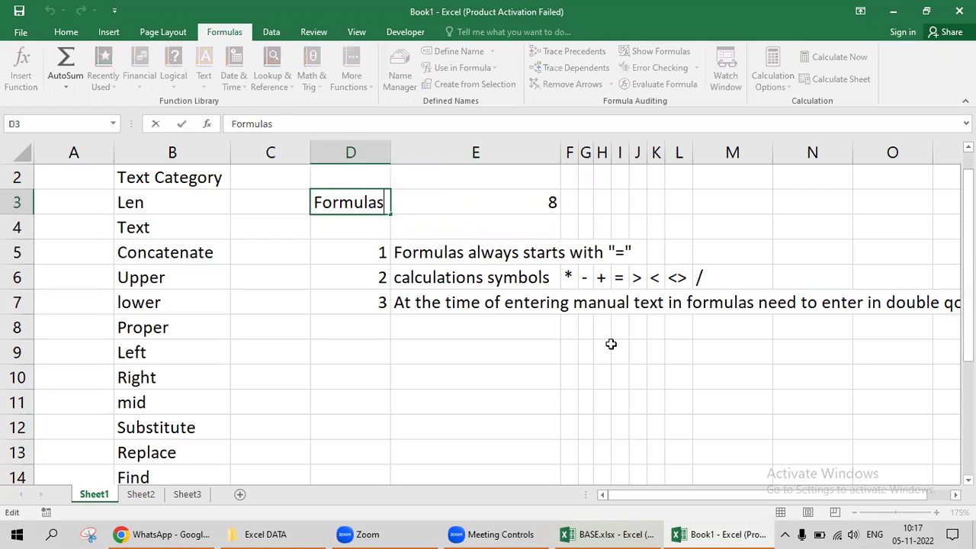
pyautogui.write('123')
pyautogui.press('Return')
pyautogui.press('Up')
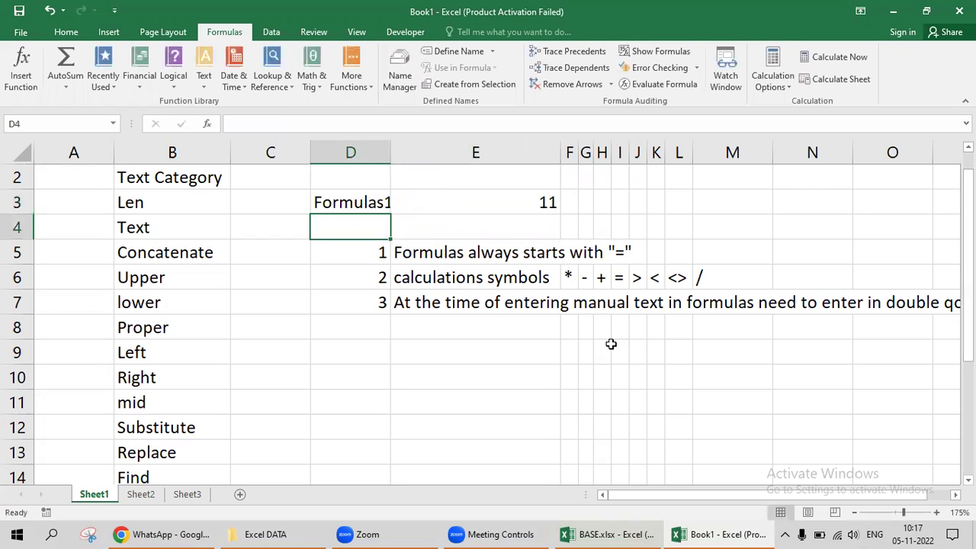
pyautogui.press('Right')
pyautogui.press('Left')
pyautogui.hotkey('alt', 'o')
pyautogui.press('c')
pyautogui.press('a')
pyautogui.press('Right')
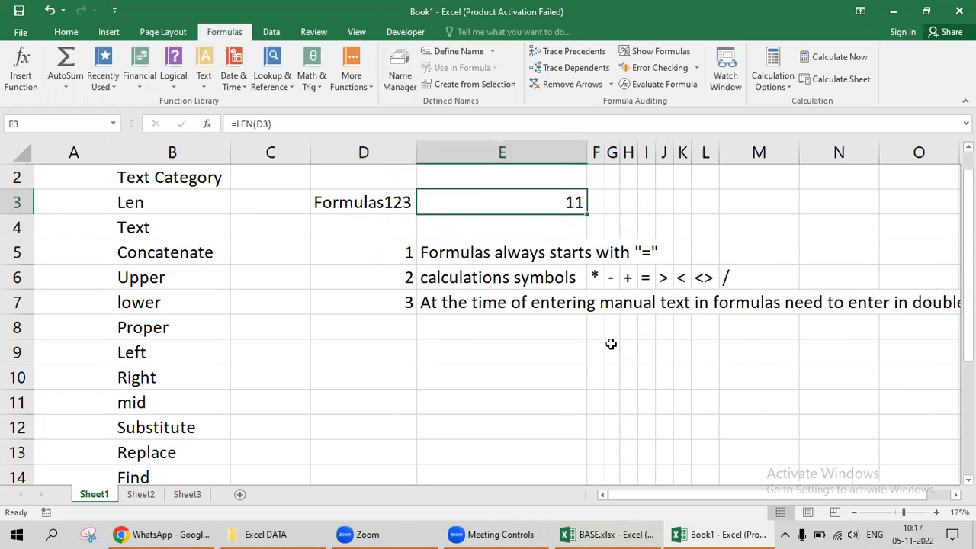
# Add trailing spaces to D3's text, raising the LEN count in E3 to 15.
pyautogui.press('Left')
pyautogui.press('F2')
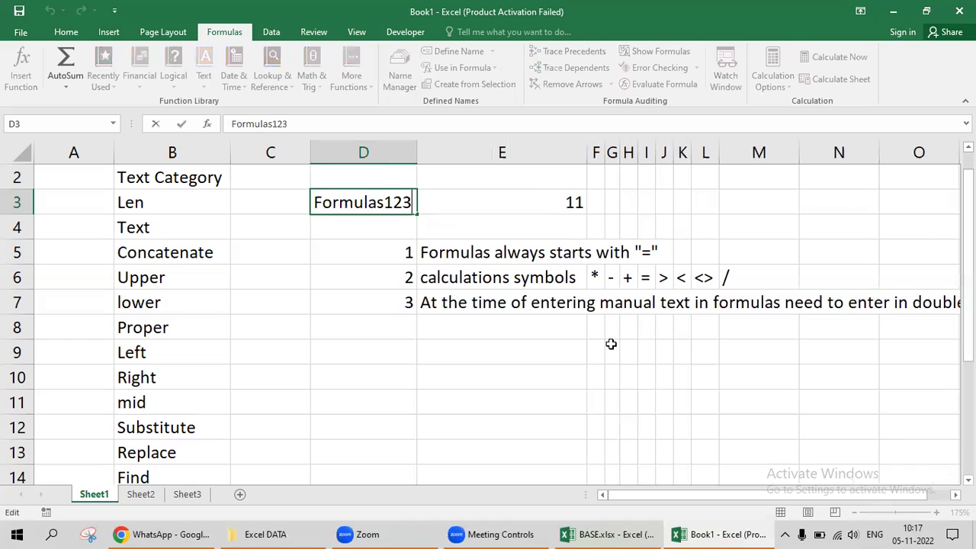
pyautogui.press('Tab')
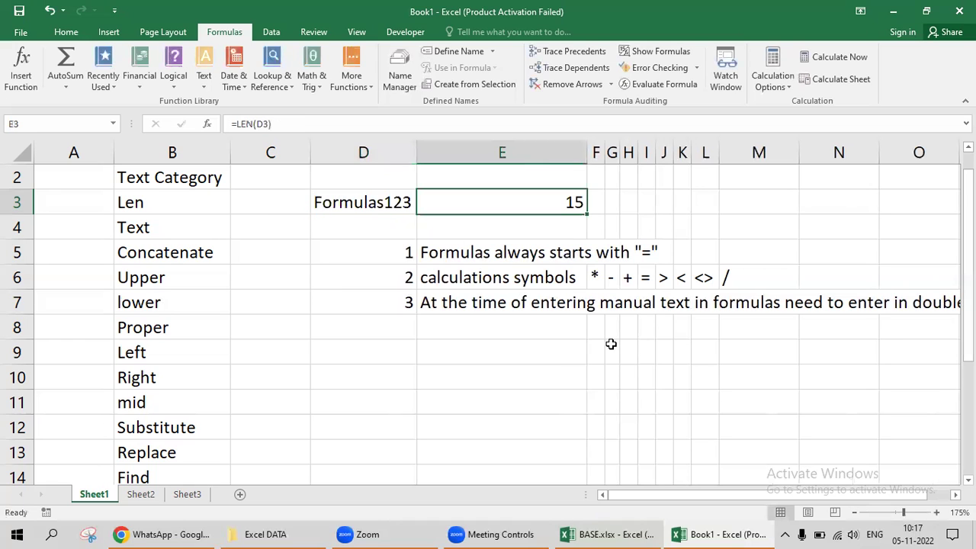
pyautogui.press('F2')
pyautogui.press('Escape')
pyautogui.press('Left')
pyautogui.press('F2')
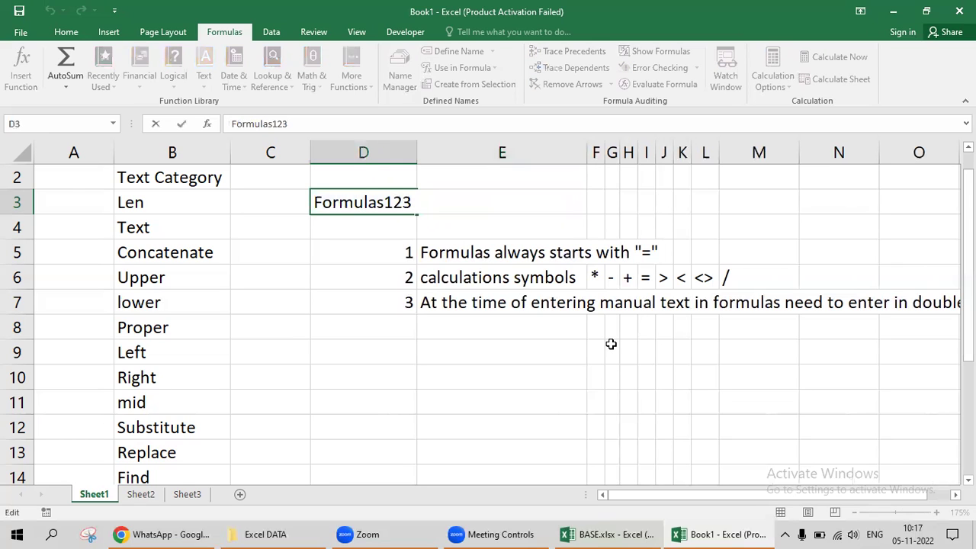
pyautogui.hotkey('shift', 'Left')
pyautogui.hotkey('shift', 'Left')
pyautogui.hotkey('shift', 'Left')
pyautogui.hotkey('shift', 'Left')
pyautogui.press('Tab')
pyautogui.press('Left')
pyautogui.press('Right')
# Append #$%^ to D3's text so the LEN count in E3 reaches 19.
pyautogui.press('Left')
pyautogui.press('F2')
pyautogui.write('#$%^')
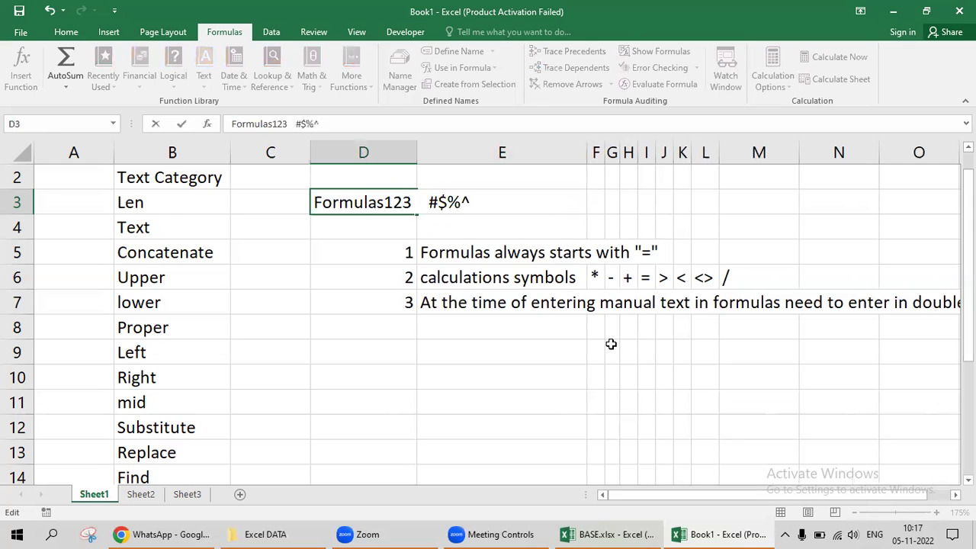
pyautogui.press('Tab')
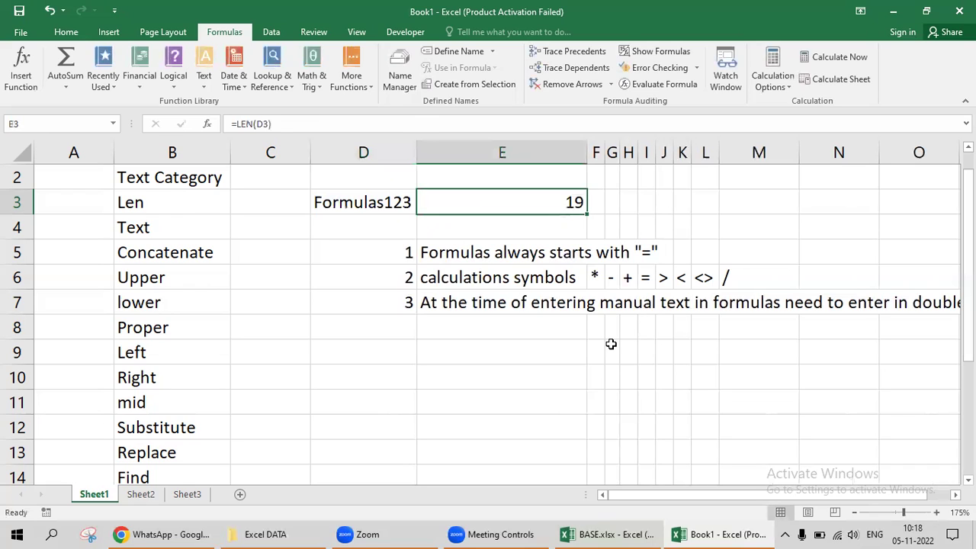
pyautogui.press('Left')
pyautogui.hotkey('shift', 'Right')
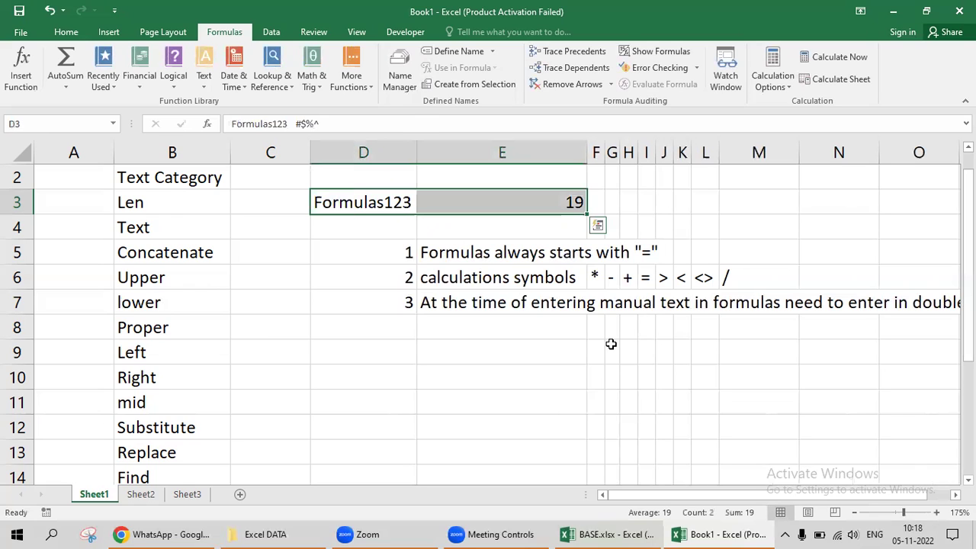
pyautogui.press('Left')
pyautogui.press('Left')
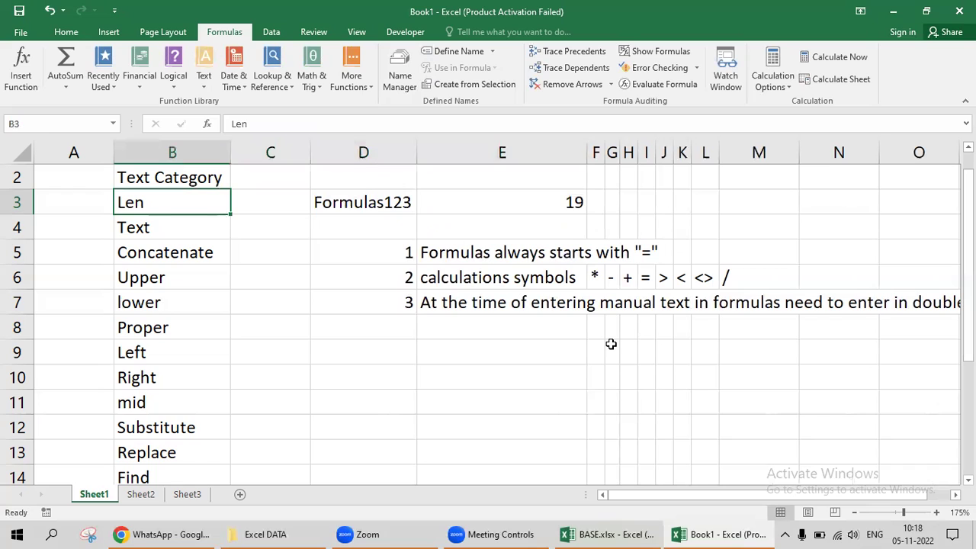
# Fill the Len label cell B3 with yellow.
pyautogui.hotkey('alt', 'h')
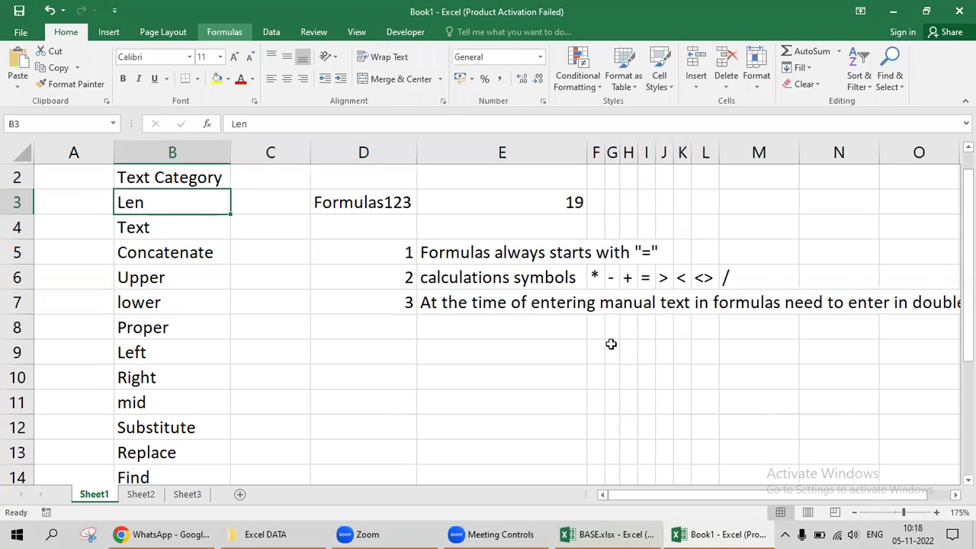
pyautogui.click(217, 79)
pyautogui.click(280, 155)
pyautogui.press('Down')
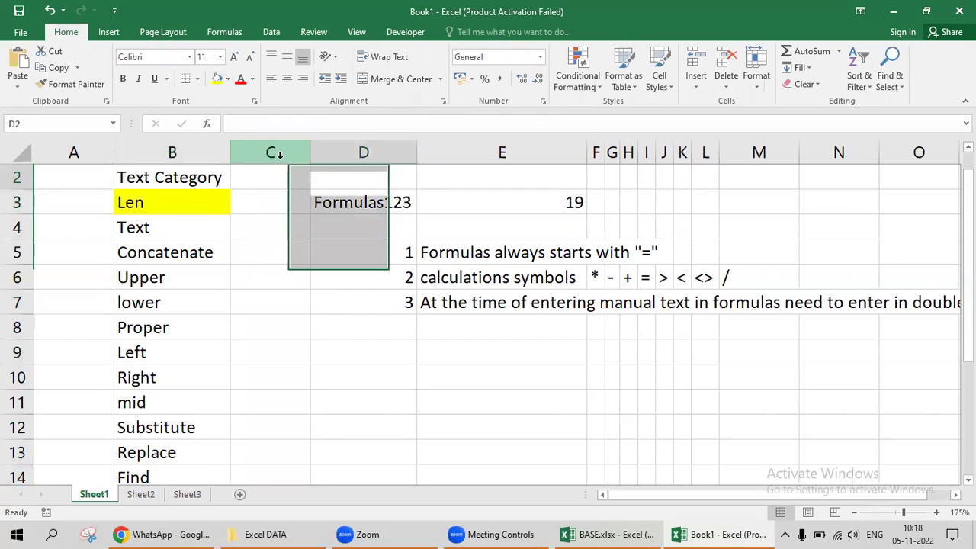
pyautogui.press('Right')
pyautogui.press('Right')
pyautogui.press('Right')
pyautogui.press('Left')
pyautogui.press('Left')
pyautogui.press('Left')
pyautogui.press('Left')
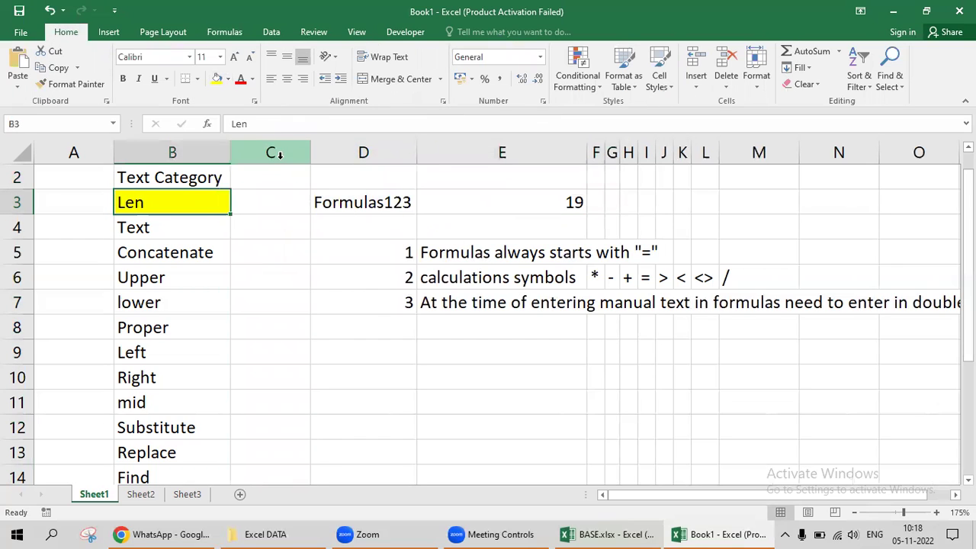
# Clear the old LEN example from columns D through N.
pyautogui.press('Down')
pyautogui.press('Right')
pyautogui.press('Right')
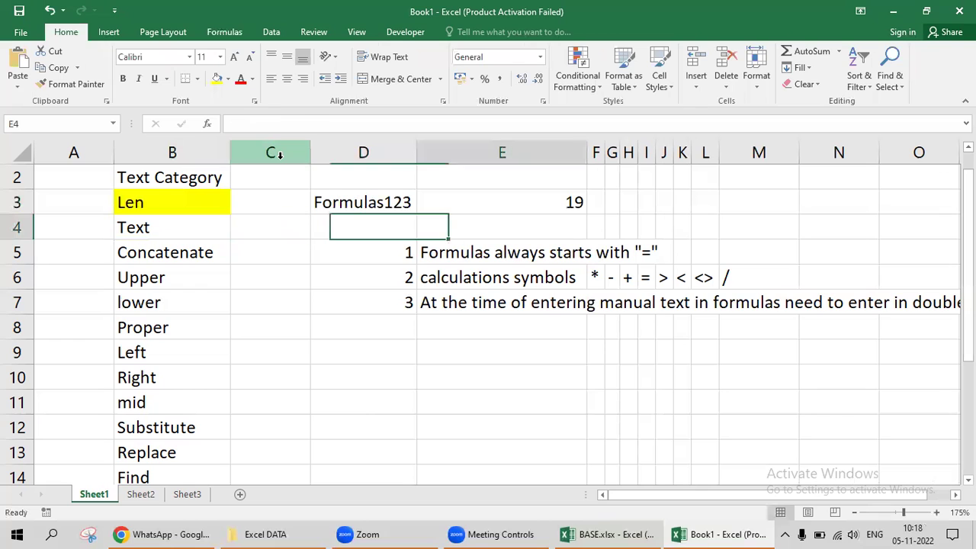
pyautogui.press('Up')
pyautogui.hotkey('ctrl', 'space')
pyautogui.hotkey('shift', 'Right')
pyautogui.hotkey('shift', 'Right')
pyautogui.hotkey('shift', 'Right')
pyautogui.hotkey('shift', 'Right')
pyautogui.hotkey('shift', 'Right')
pyautogui.hotkey('shift', 'Right')
pyautogui.hotkey('shift', 'Right')
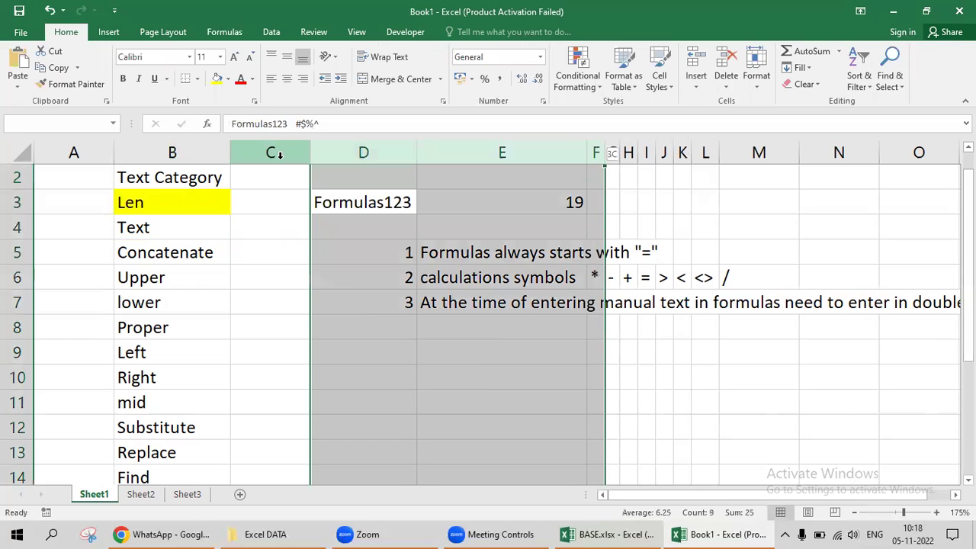
pyautogui.hotkey('shift', 'Right')
pyautogui.hotkey('shift', 'Right')
pyautogui.hotkey('shift', 'Right')
pyautogui.press('Delete')
# Enter the label Text in D3 and today's date (05-11-2022) in E3 with Ctrl+;.
pyautogui.press('Up')
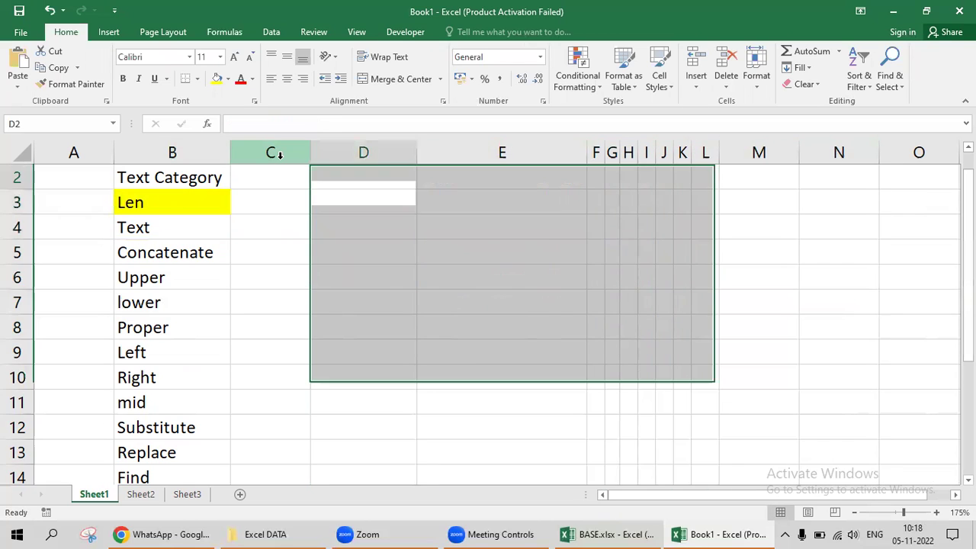
pyautogui.press('Down')
pyautogui.write('Text')
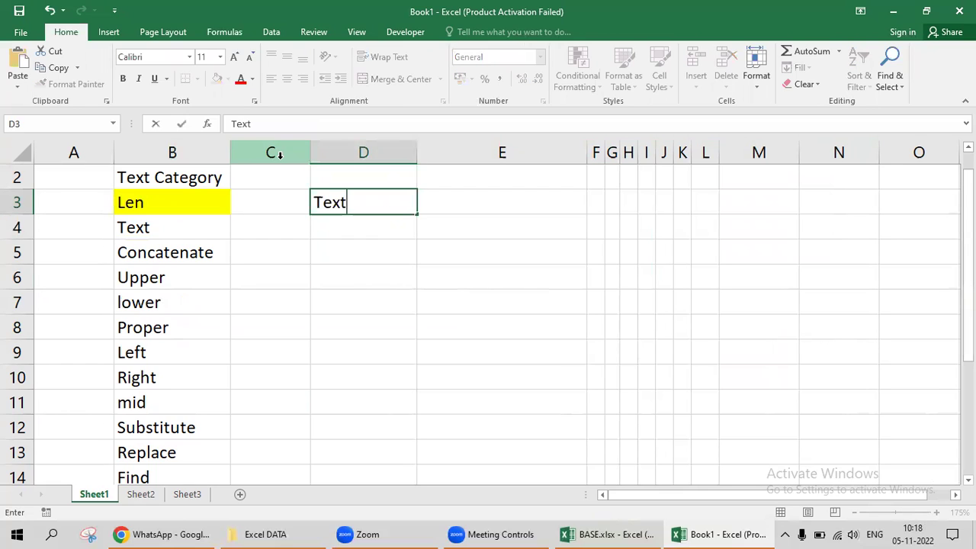
pyautogui.press('Tab')
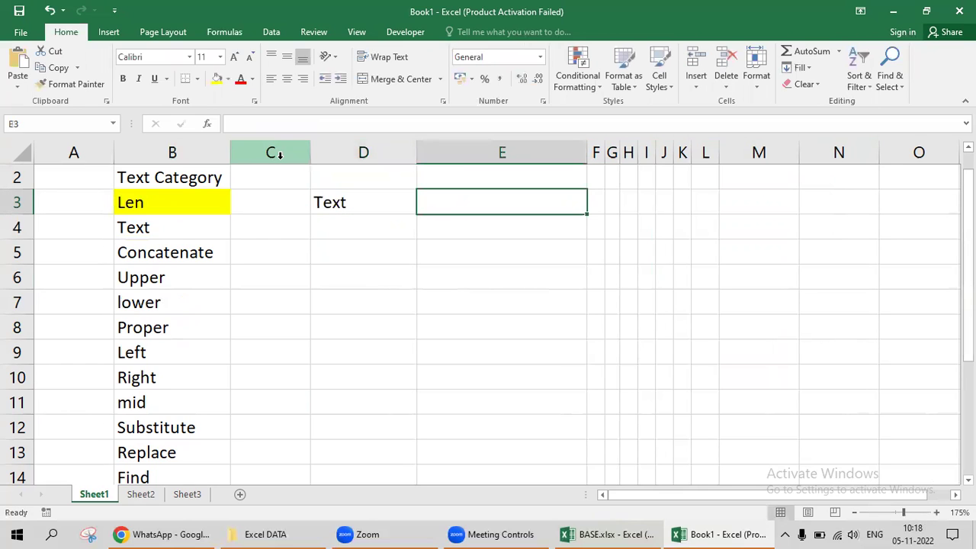
pyautogui.hotkey('ctrl', ';')
pyautogui.press('Tab')
pyautogui.press('Left')
pyautogui.press('Left')
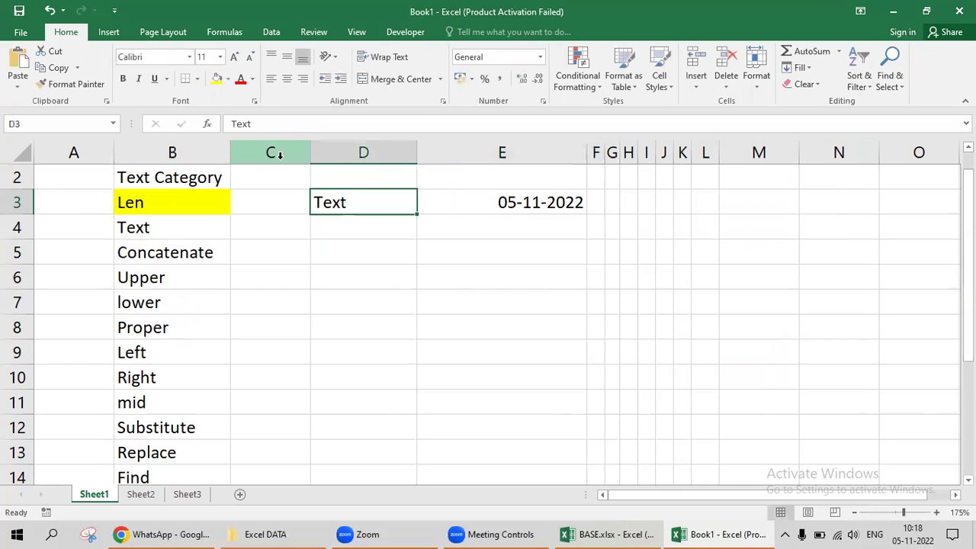
# Enter 1000 in E4 below the date and select both sample values.
pyautogui.press('Down')
pyautogui.press('Right')
pyautogui.press('Right')
pyautogui.press('Left')
pyautogui.write('1000')
pyautogui.press('Tab')
pyautogui.press('Left')
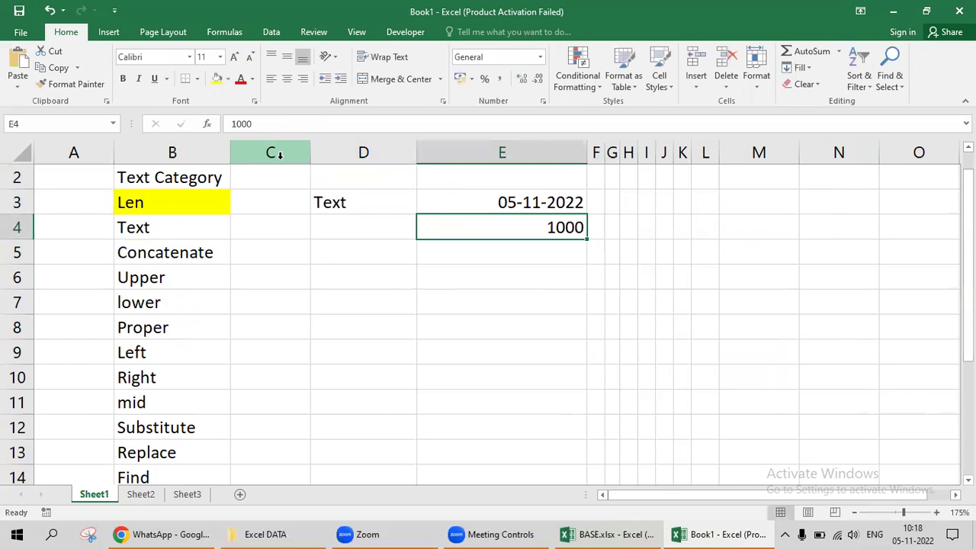
pyautogui.press('Down')
pyautogui.press('Left')
pyautogui.press('Up')
pyautogui.press('Up')
pyautogui.press('Right')
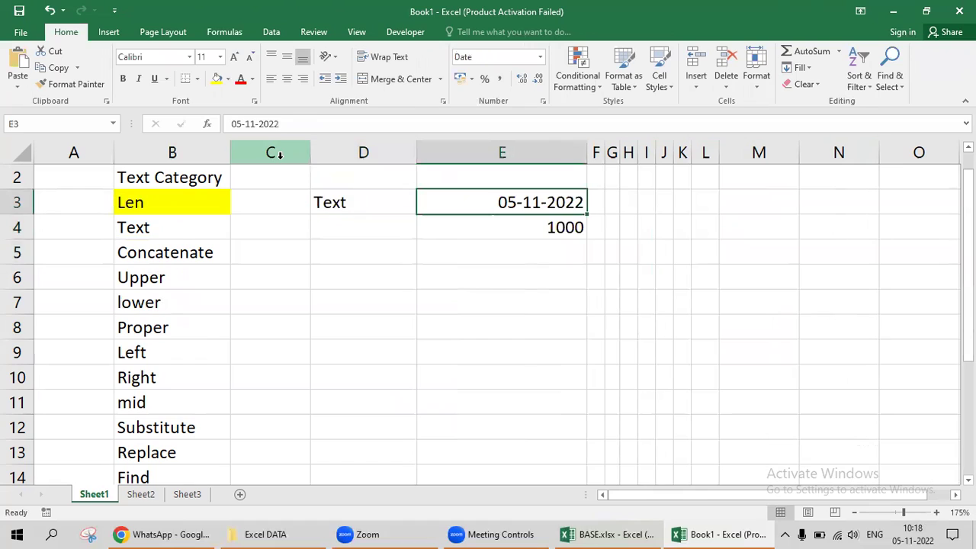
pyautogui.hotkey('shift', 'Down')
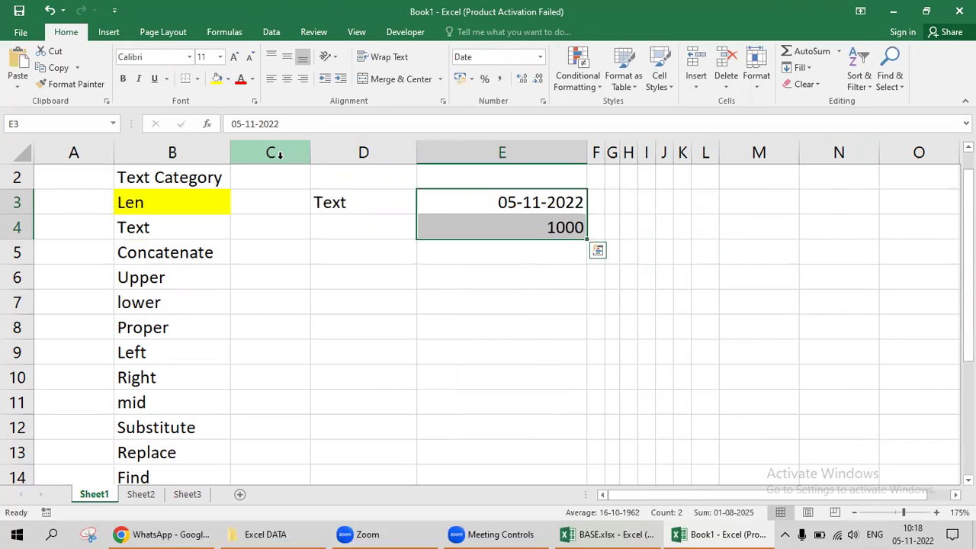
# Check the Text label and sample values, ending on E6 for the first formula.
pyautogui.press('Left')
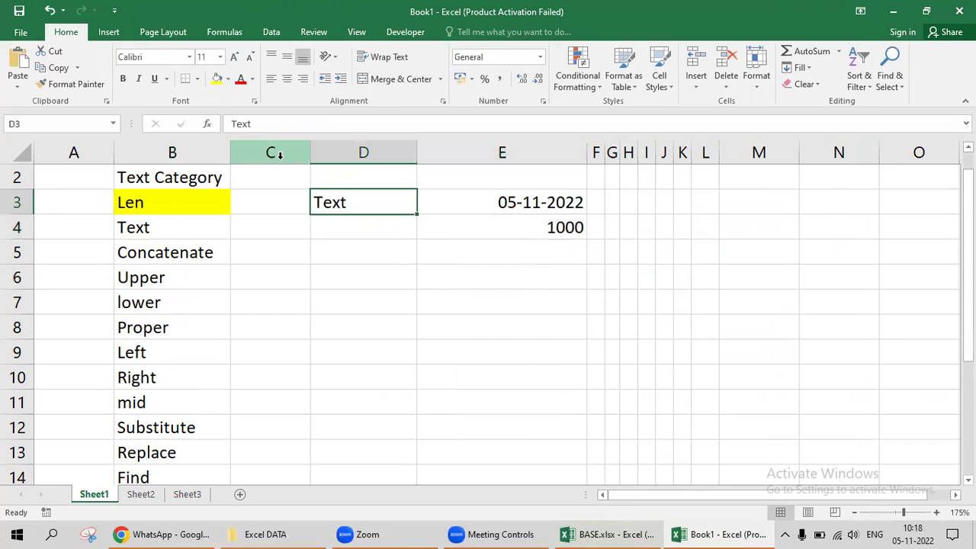
pyautogui.press('Down')
pyautogui.press('Down')
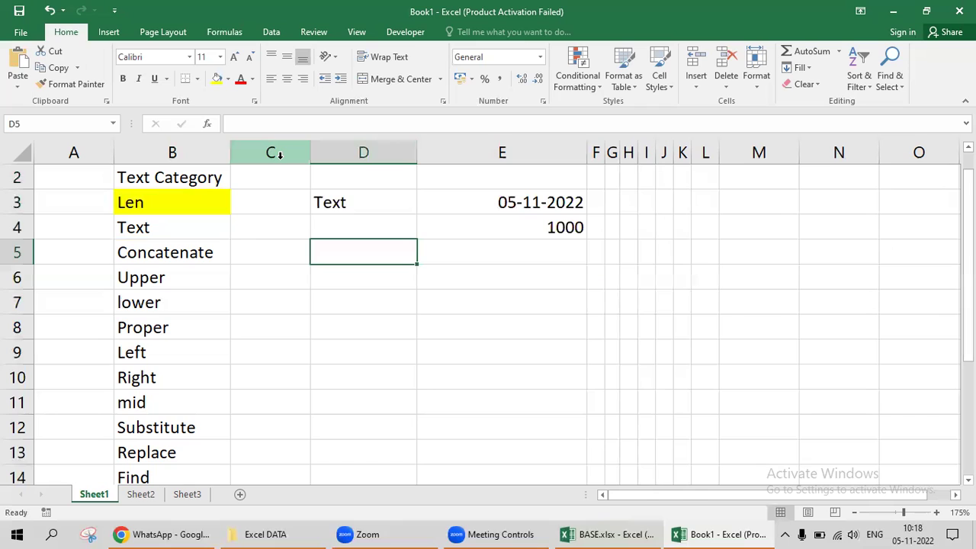
pyautogui.press('Up')
pyautogui.press('Up')
pyautogui.press('Right')
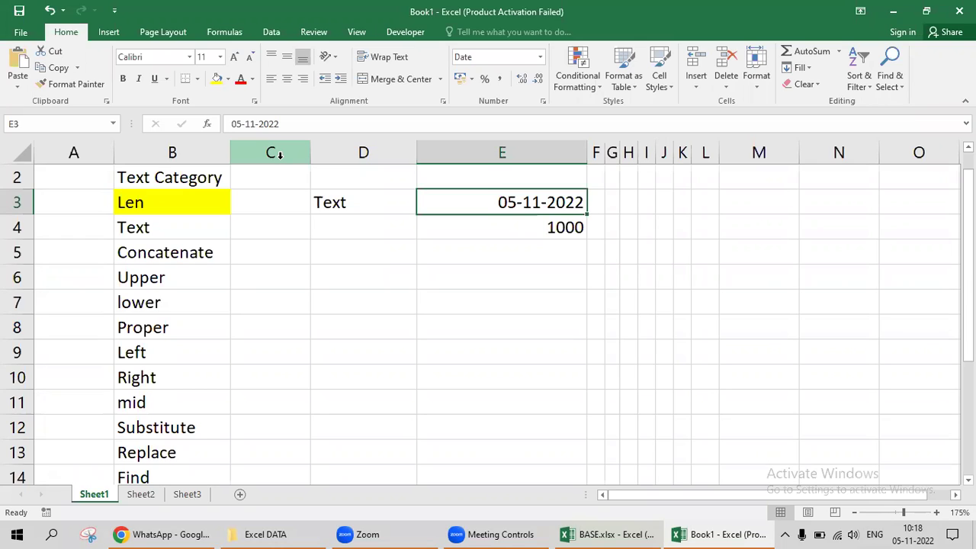
pyautogui.press('Down')
pyautogui.press('Left')
pyautogui.press('Down')
pyautogui.press('Down')
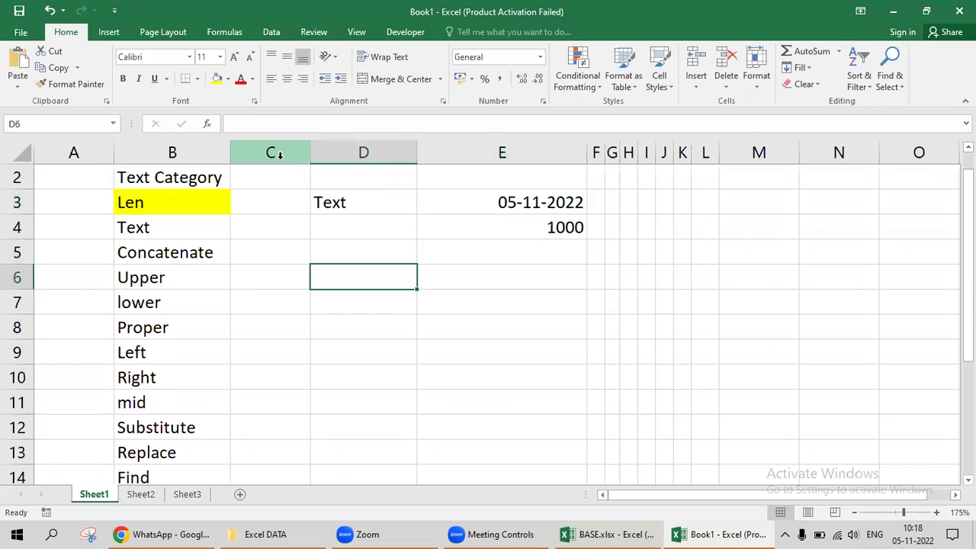
pyautogui.press('Up')
pyautogui.press('Right')
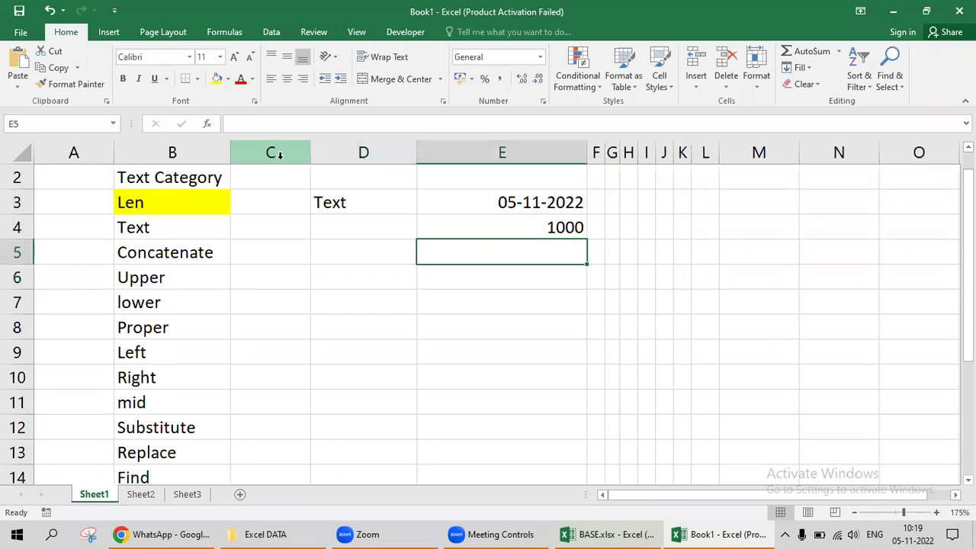
pyautogui.press('Down')
# Enter =TEXT(E3,"dd-mmm-yy") in E6 so it displays 05-Nov-22.
pyautogui.write('=text')
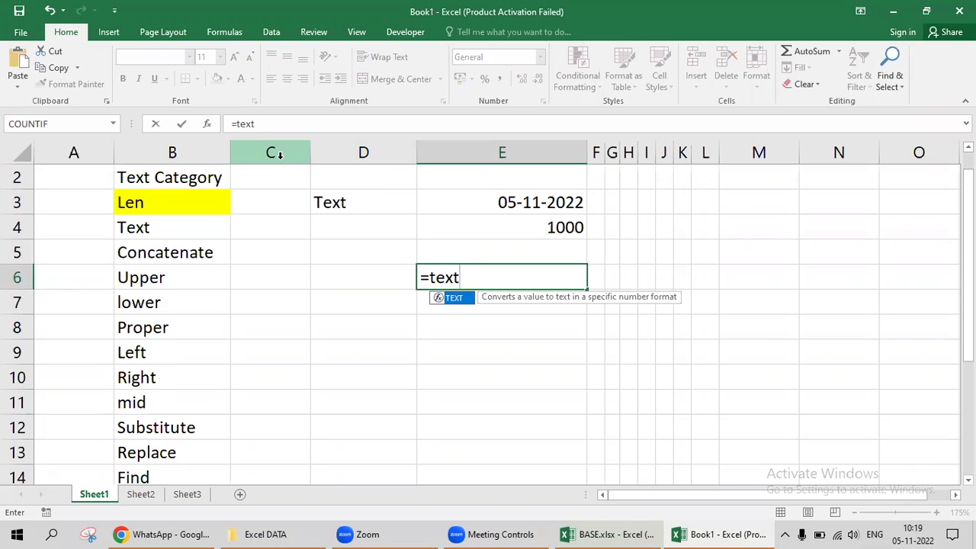
pyautogui.press('Tab')
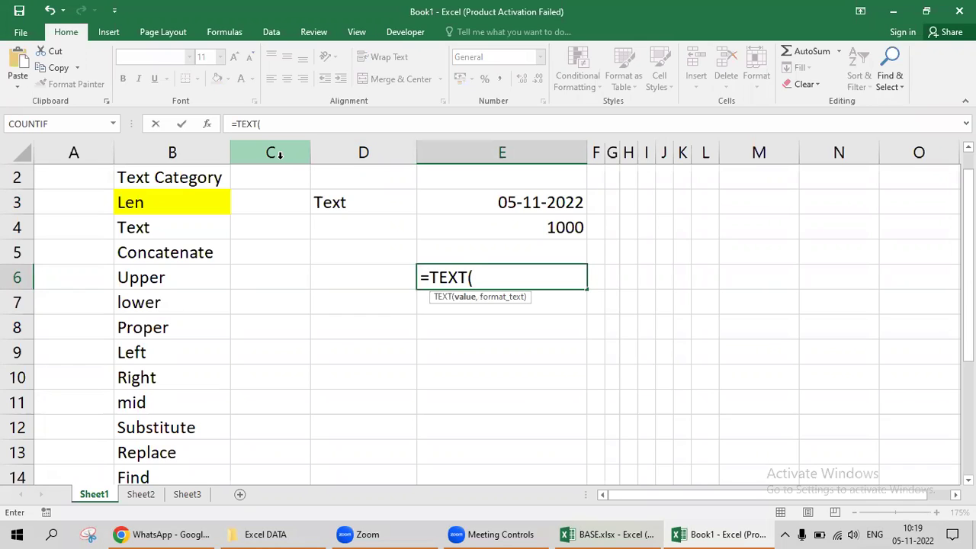
pyautogui.press('Up')
pyautogui.press('Up')
pyautogui.press('Up')
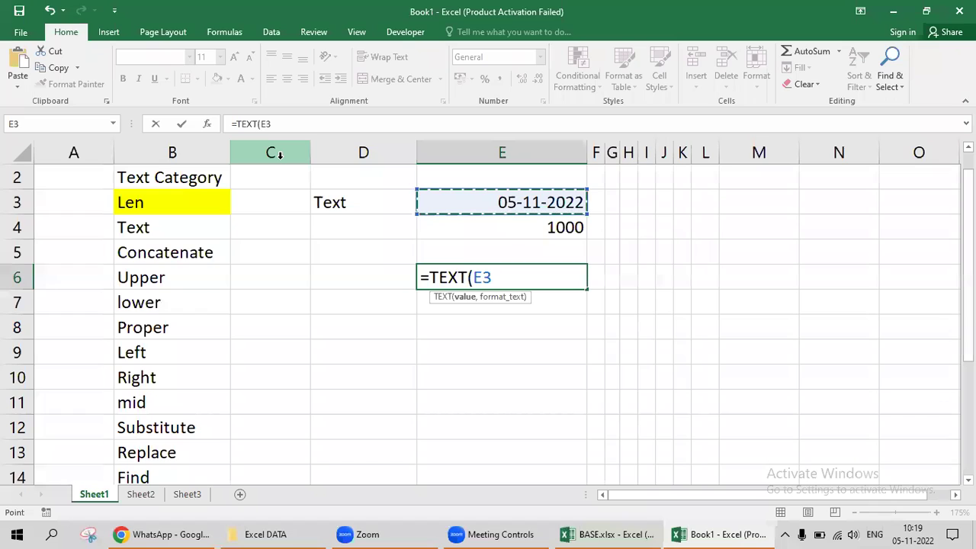
pyautogui.write(',')
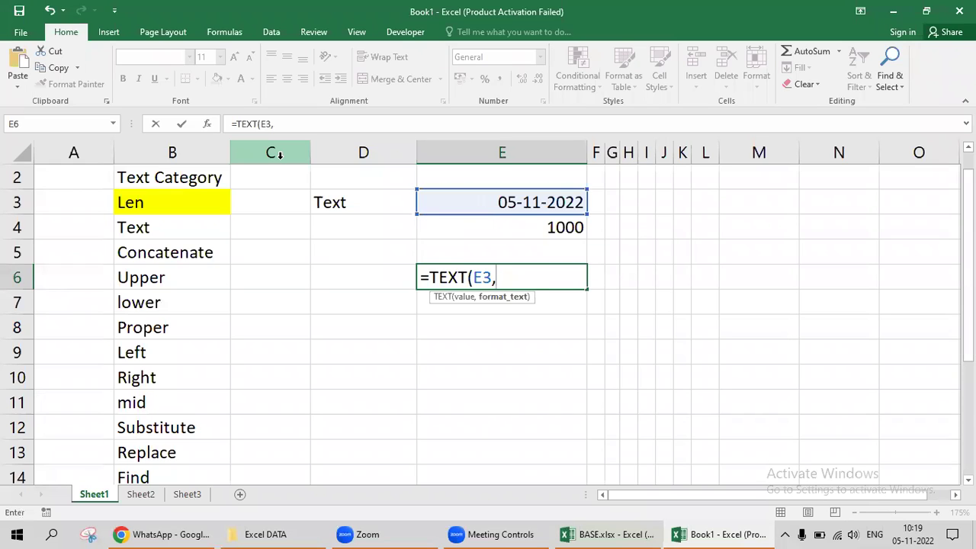
pyautogui.write('"dd-mmm')
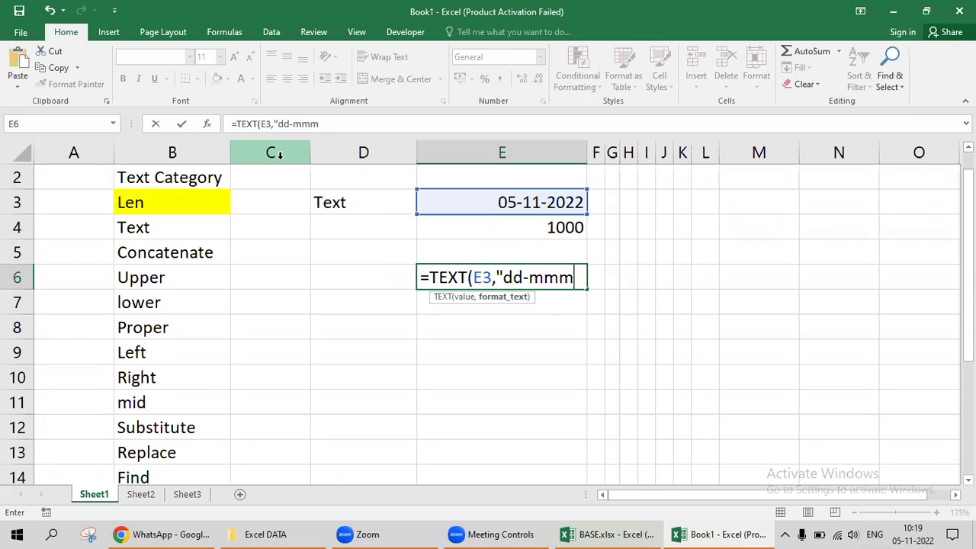
pyautogui.write('-yyy')
pyautogui.press('BackSpace')
pyautogui.write('")')
pyautogui.press('Return')
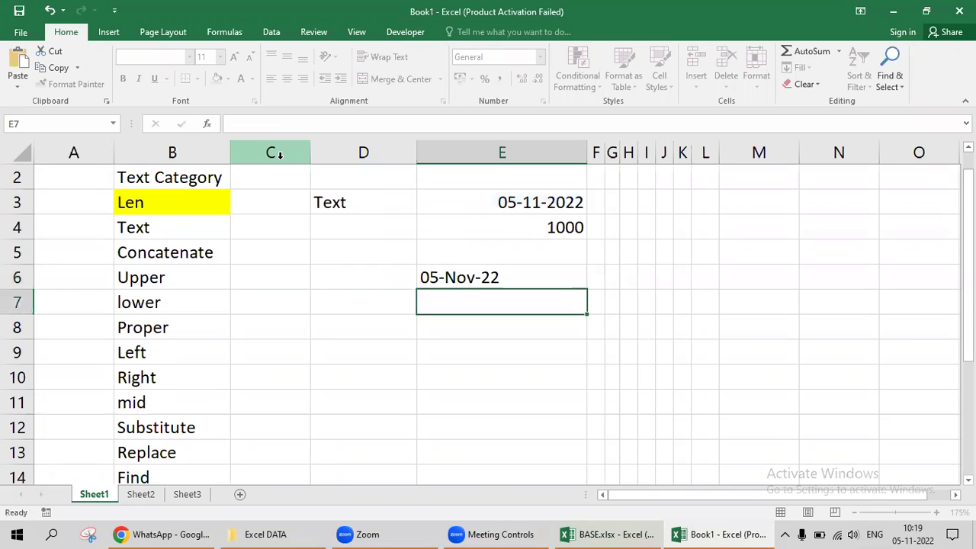
pyautogui.press('Up')
pyautogui.press('Up')
pyautogui.press('Up')
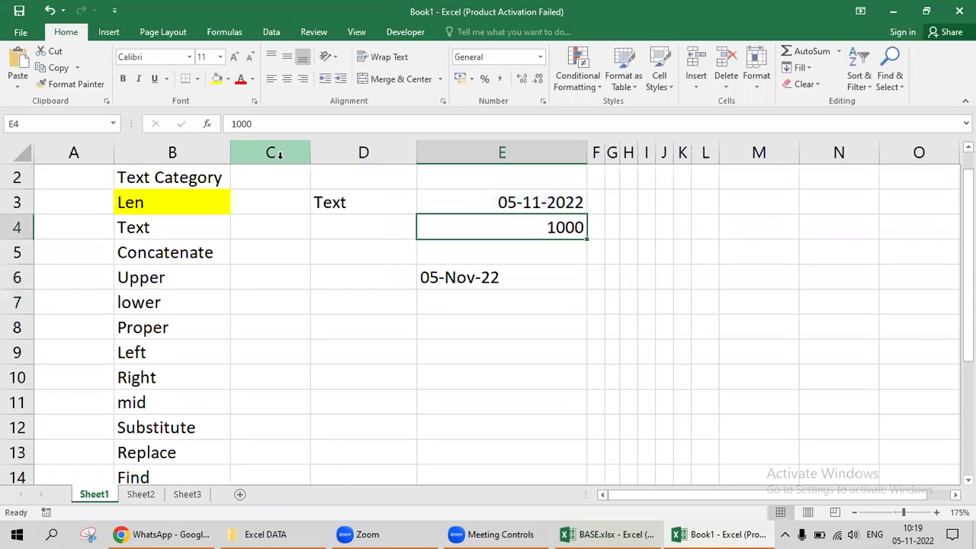
# Enter =TEXT(E4,"000.00") in E7 to show 1000 as 1000.00.
pyautogui.press('Down')
pyautogui.press('Down')
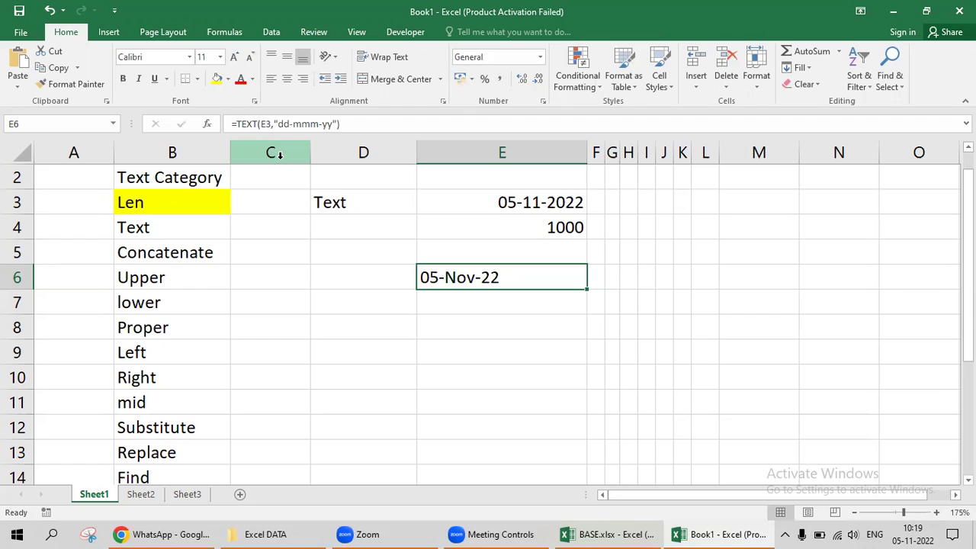
pyautogui.press('Up')
pyautogui.press('Up')
pyautogui.press('Up')
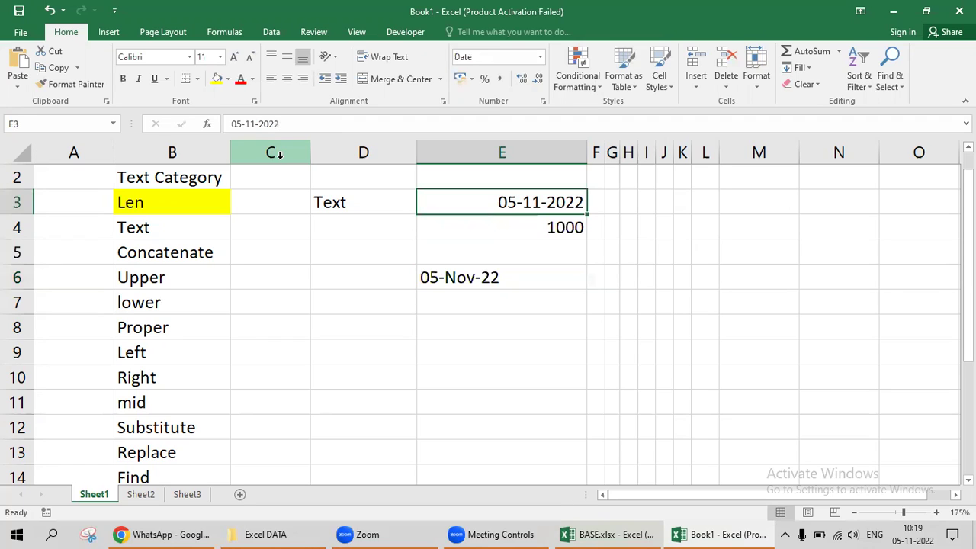
pyautogui.press('Down')
pyautogui.press('Down')
pyautogui.press('Down')
pyautogui.press('Down')
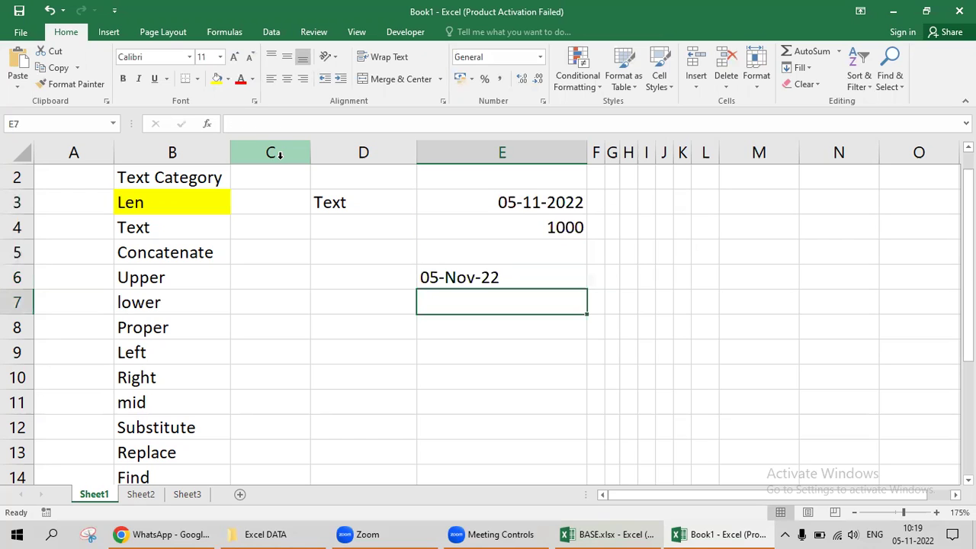
pyautogui.write('=text')
pyautogui.press('Tab')
pyautogui.press('Up')
pyautogui.press('Up')
pyautogui.press('Up')
pyautogui.press('Up')
pyautogui.press('Down')
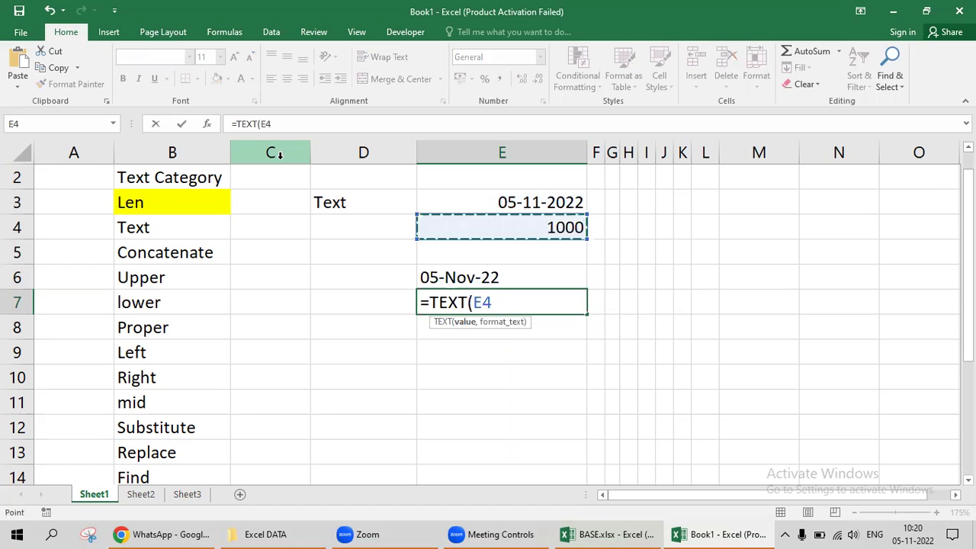
pyautogui.write(',"000')
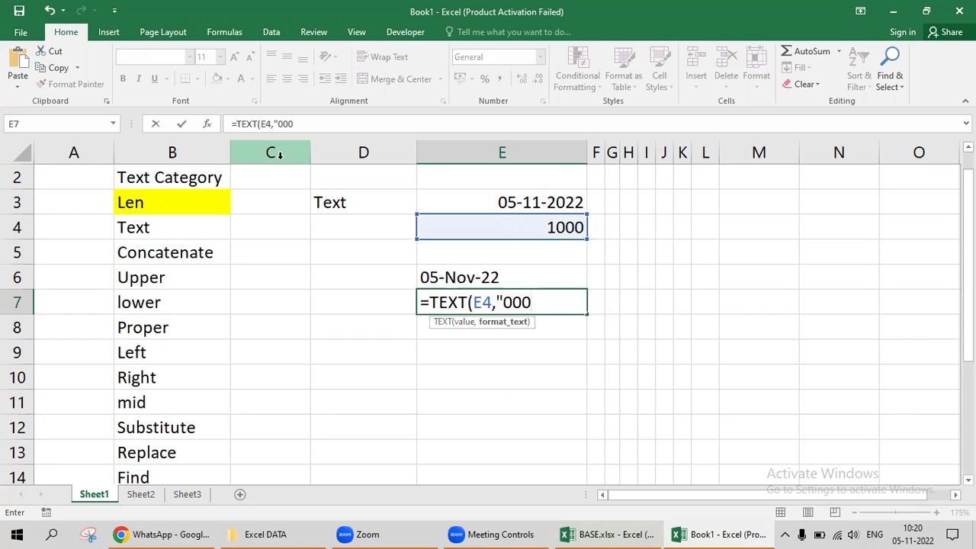
pyautogui.write('.00")')
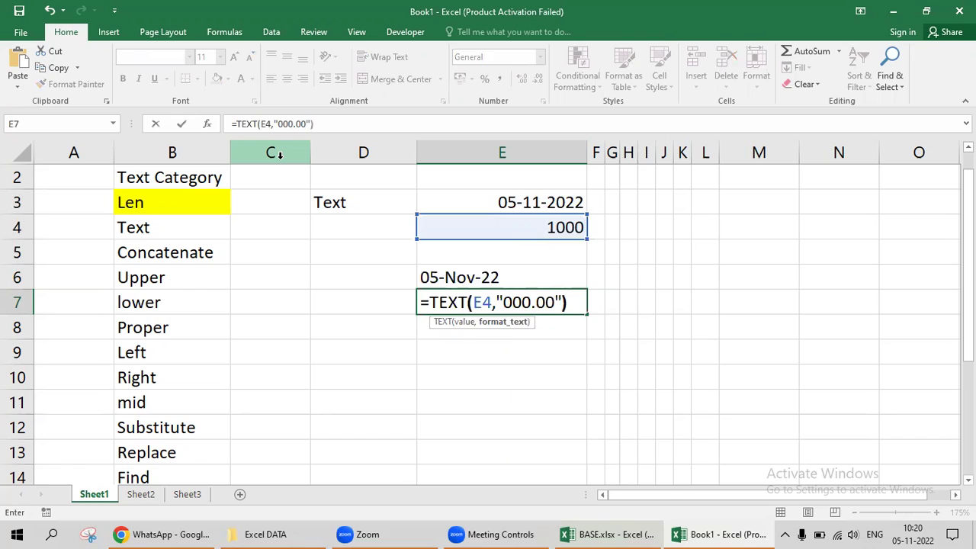
pyautogui.press('Return')
# Copy E6:E7 and paste them back in place as values with Paste Special.
pyautogui.press('Up')
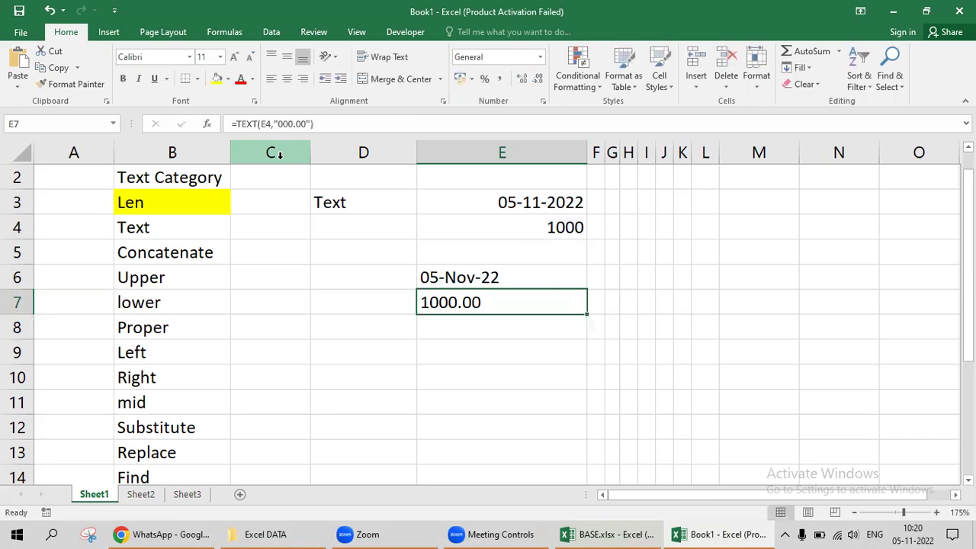
pyautogui.press('Up')
pyautogui.hotkey('shift', 'Down')
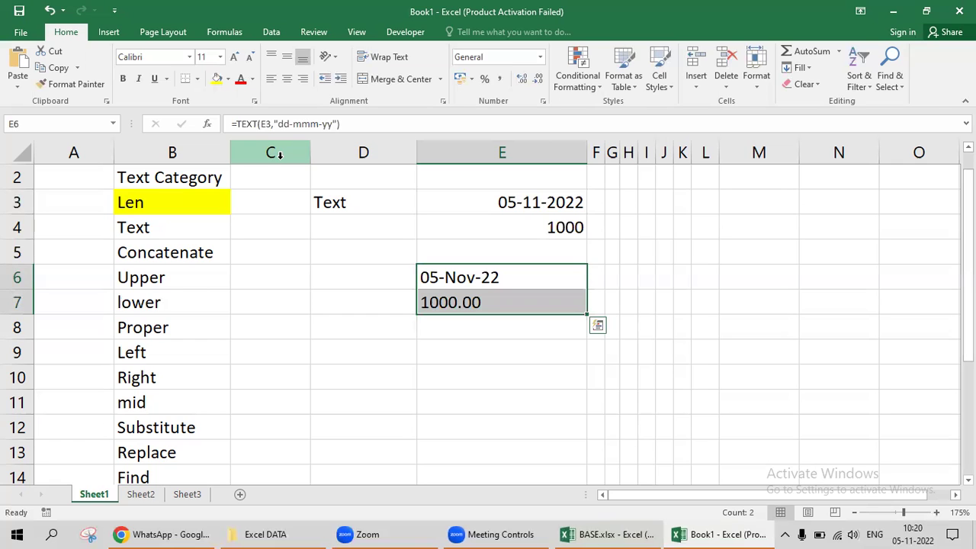
pyautogui.press('Up')
pyautogui.press('Down')
pyautogui.hotkey('shift', 'Down')
pyautogui.hotkey('ctrl', 'c')
pyautogui.hotkey('alt', 'e')
pyautogui.press('s')
pyautogui.press('v')
pyautogui.press('Return')
pyautogui.press('Escape')
pyautogui.hotkey('shift', 'Up')
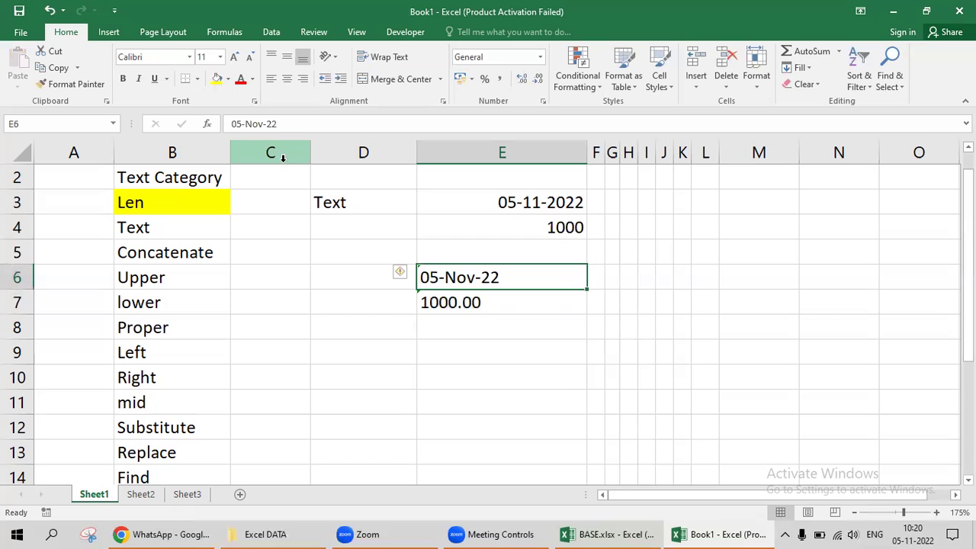
pyautogui.click(401, 273)
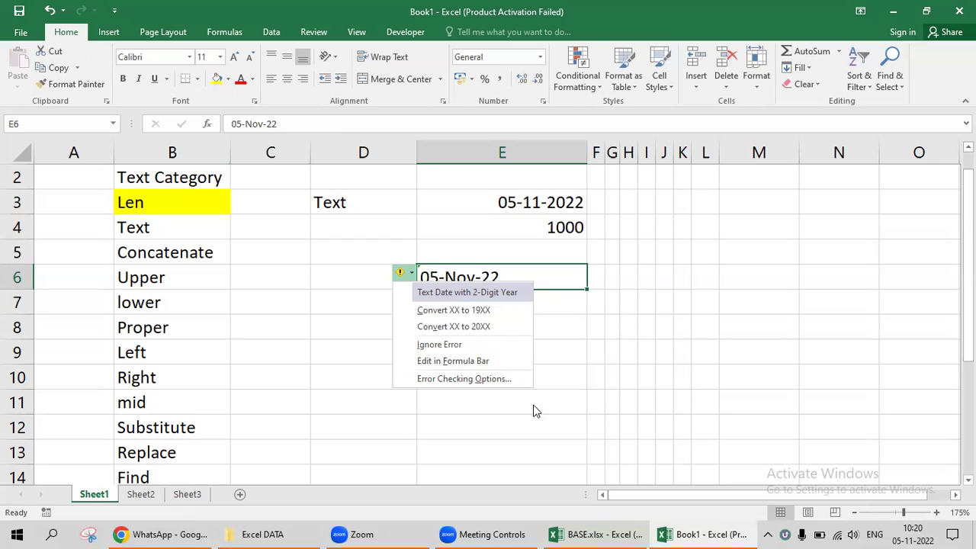
pyautogui.click(522, 286)
pyautogui.click(419, 296)
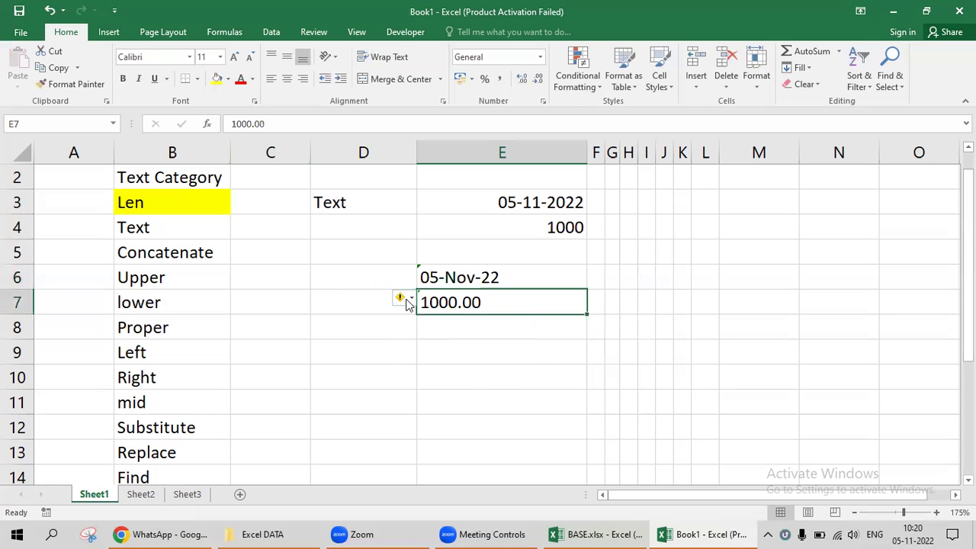
pyautogui.click(399, 299)
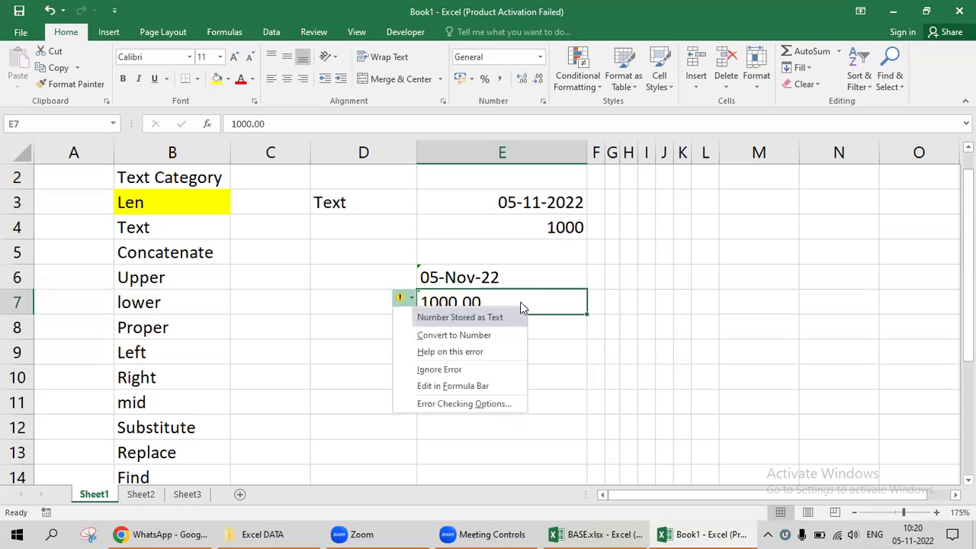
pyautogui.click(526, 275)
pyautogui.click(365, 200)
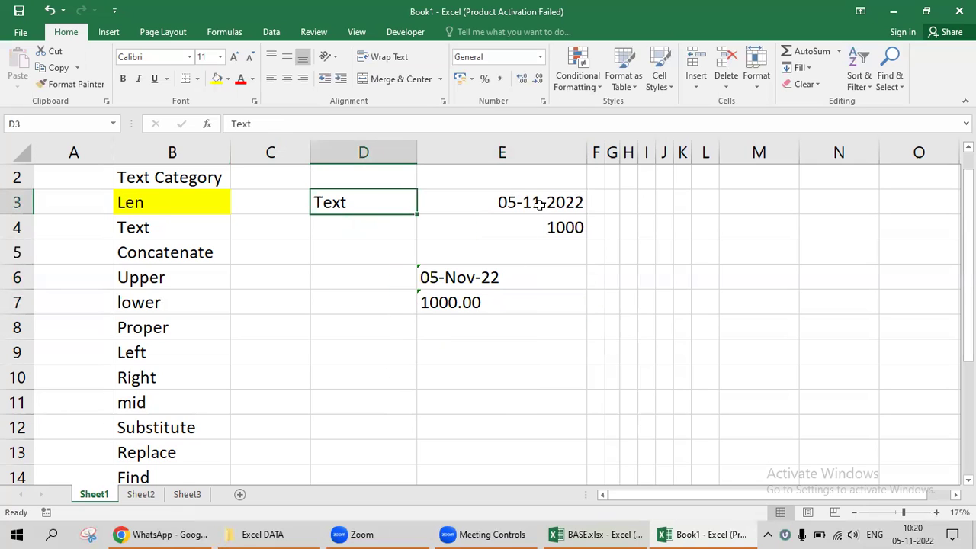
pyautogui.moveTo(540, 200); pyautogui.dragTo(541, 221)
pyautogui.moveTo(504, 287); pyautogui.dragTo(511, 292)
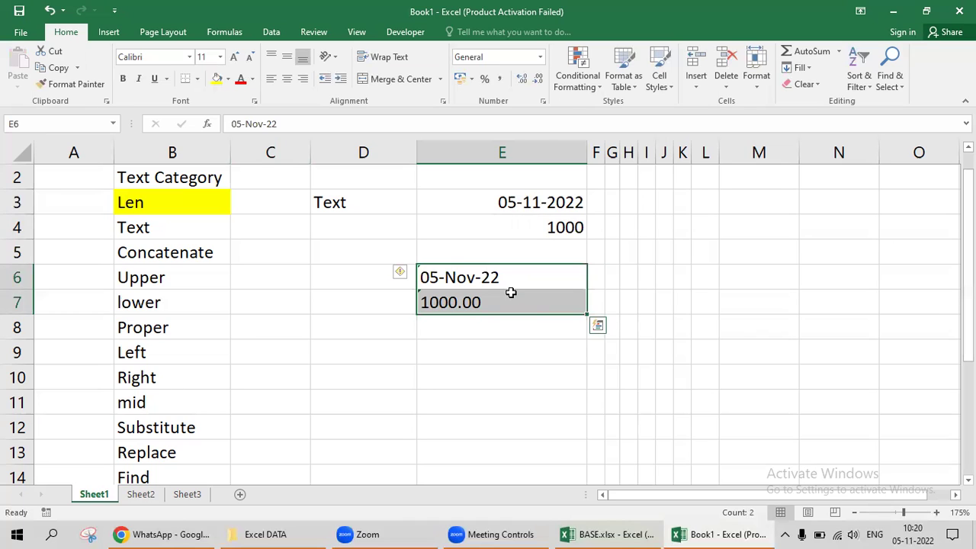
# Jot temporary DD, MM, YY code notes in column D, then delete them.
pyautogui.press('Up')
pyautogui.press('Up')
pyautogui.press('Left')
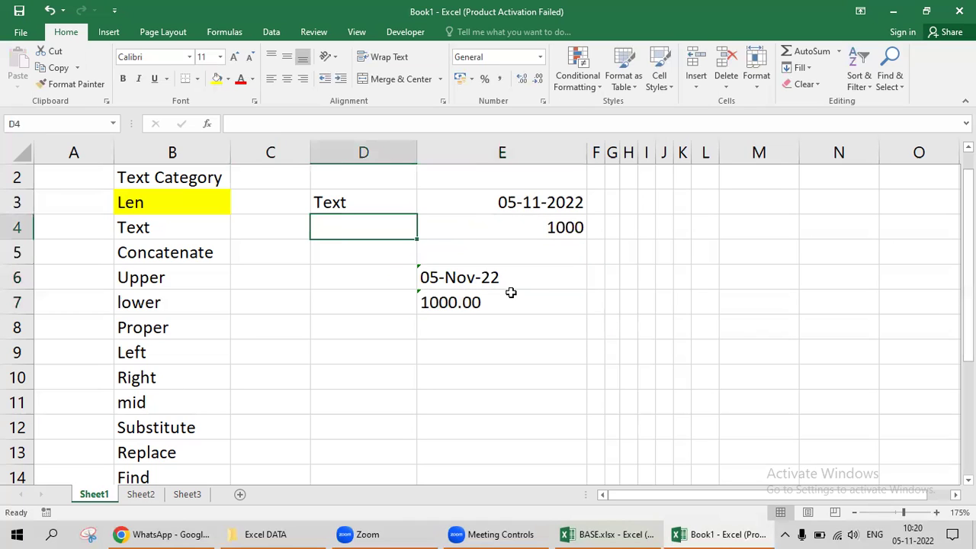
pyautogui.press('Right')
pyautogui.press('Down')
pyautogui.press('Down')
pyautogui.press('Down')
pyautogui.press('Up')
pyautogui.press('Left')
pyautogui.press('Up')
pyautogui.write('DD')
pyautogui.press('Return')
pyautogui.write('MM')
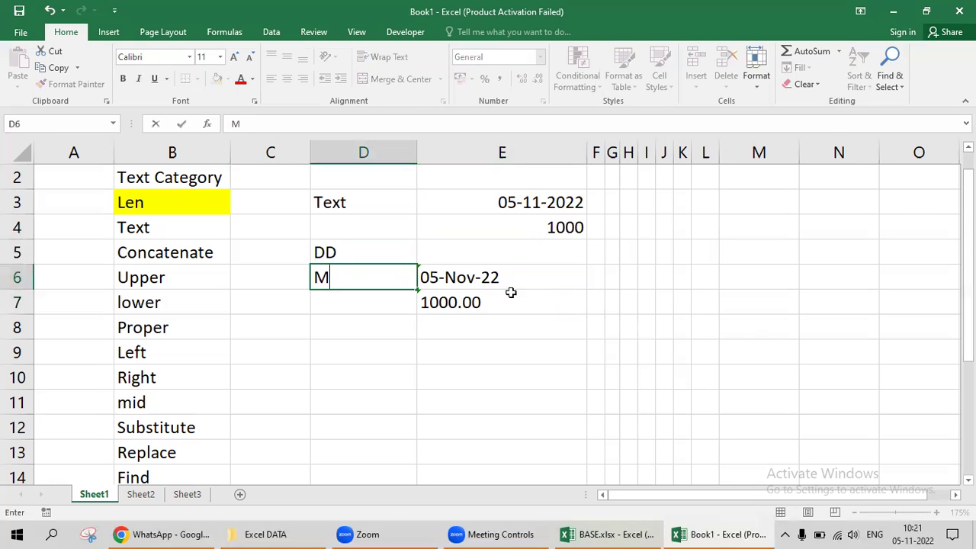
pyautogui.press('Return')
pyautogui.write('YY')
pyautogui.press('Return')
pyautogui.press('Up')
pyautogui.press('Up')
pyautogui.press('Up')
pyautogui.hotkey('shift', 'Down')
pyautogui.hotkey('shift', 'Down')
pyautogui.press('Delete')
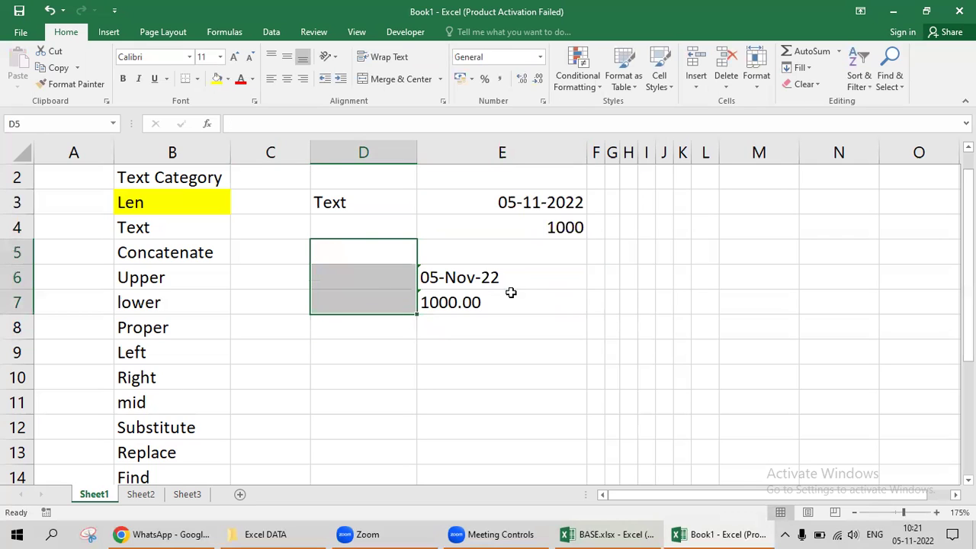
# Enter =TEXT(E3,"dddd-dd-mmmm-mmm-mm-yyyy-yy") in E6, giving Saturday-05-November-Nov-11-2022-22.
pyautogui.press('Down')
pyautogui.press('Right')
pyautogui.press('F2')
pyautogui.press('Escape')
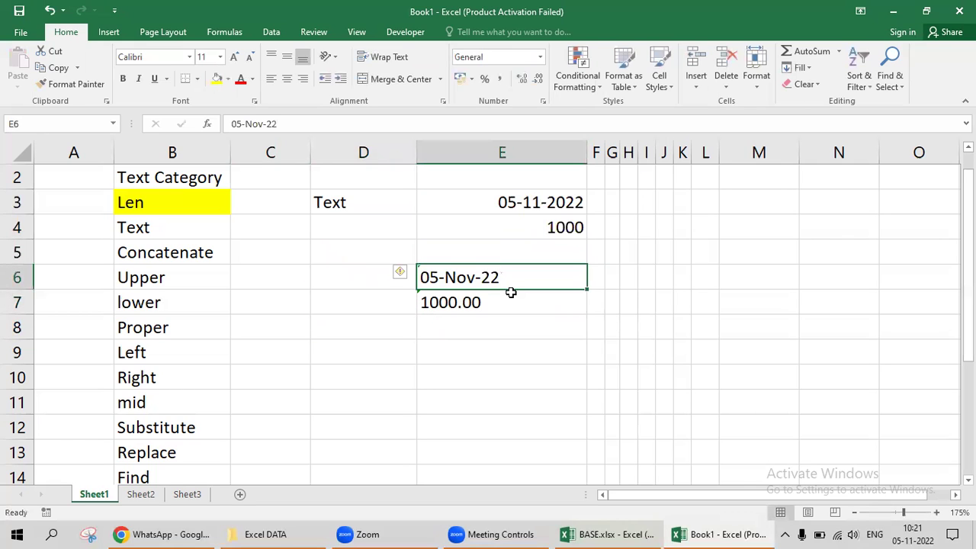
pyautogui.write('=tex')
pyautogui.press('Tab')
pyautogui.press('Up')
pyautogui.press('Up')
pyautogui.press('Up')
pyautogui.write(',"')
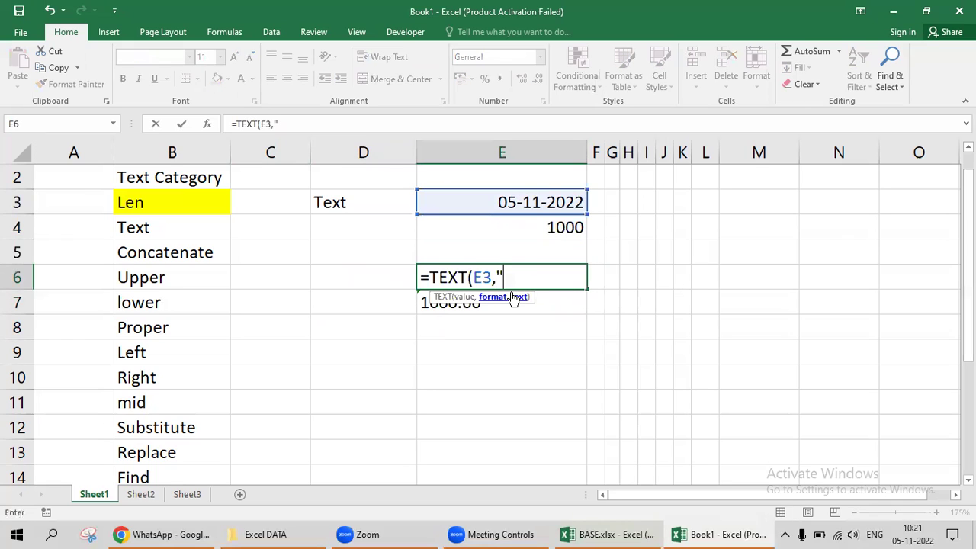
pyautogui.write('dddd')
pyautogui.write('-ddd-dd')
pyautogui.press('BackSpace')
pyautogui.press('BackSpace')
pyautogui.press('BackSpace')
pyautogui.press('BackSpace')
pyautogui.write('-dd-')
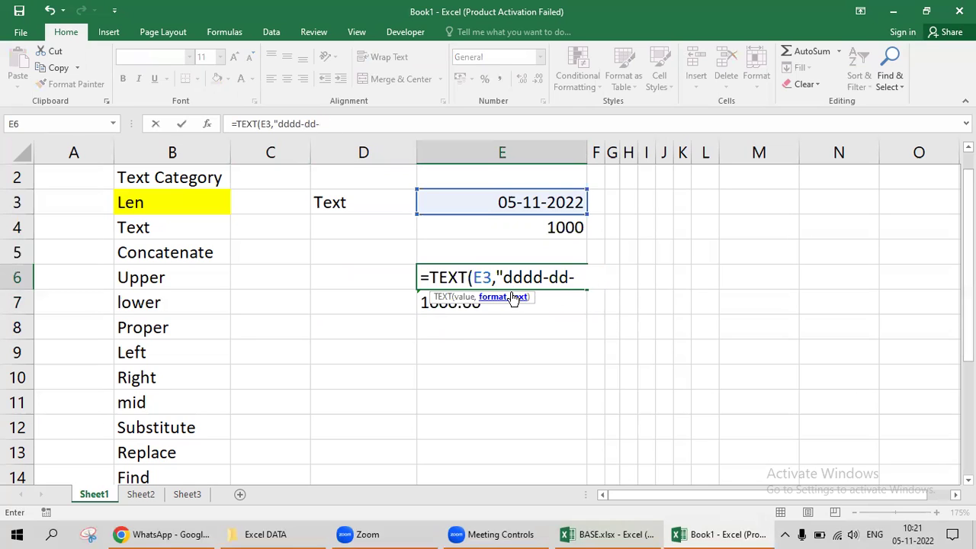
pyautogui.write('mmmm-mmm')
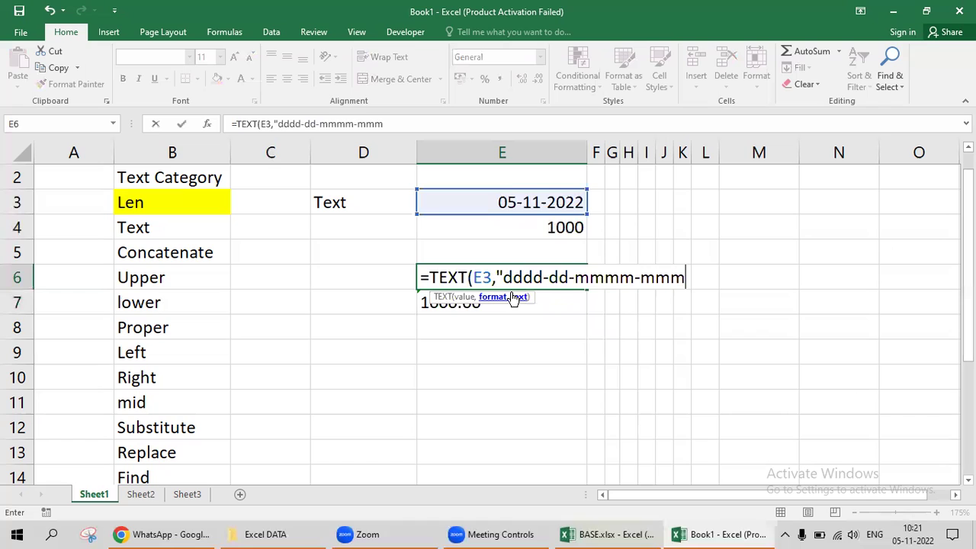
pyautogui.write('-mm-yyyy-yy')
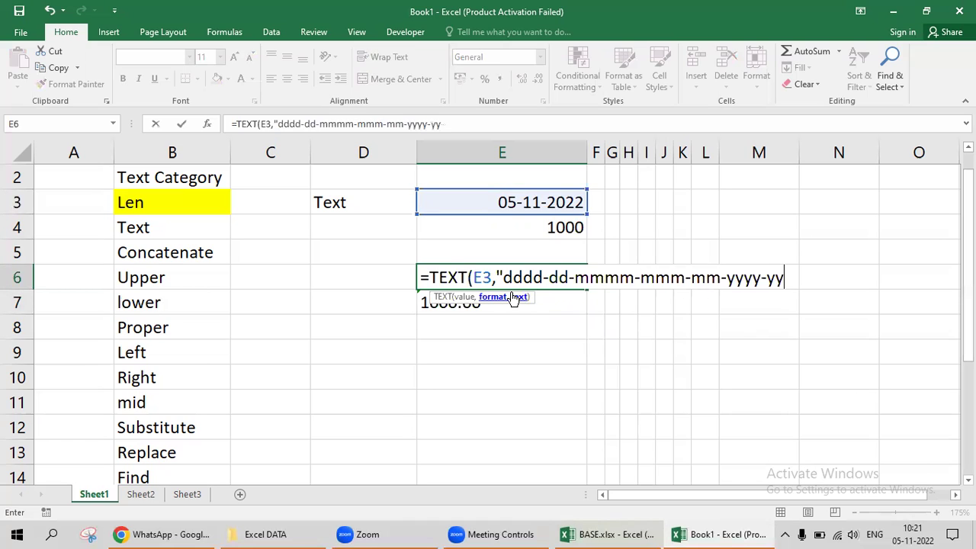
pyautogui.write('")')
pyautogui.press('Return')
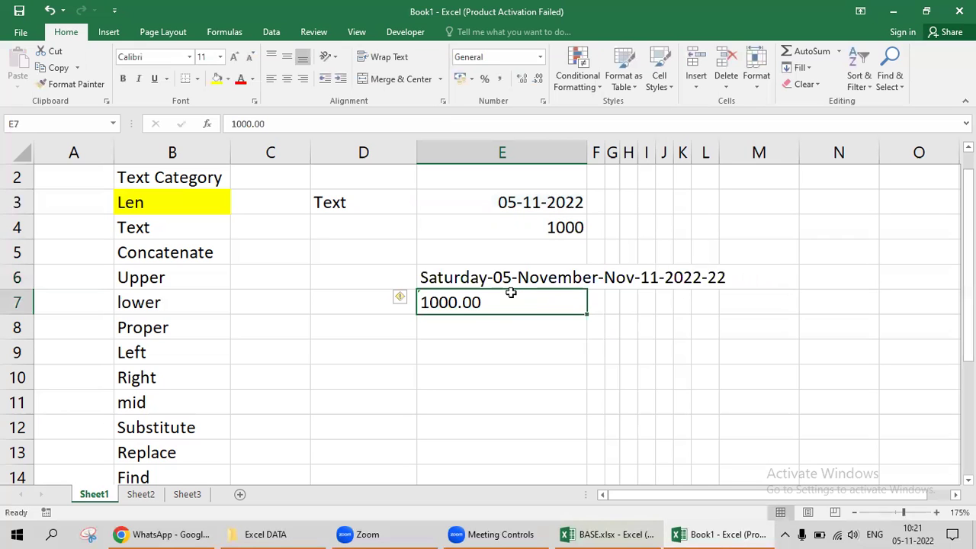
# Edit E6 and delete the date format codes from its TEXT formula.
pyautogui.press('Up')
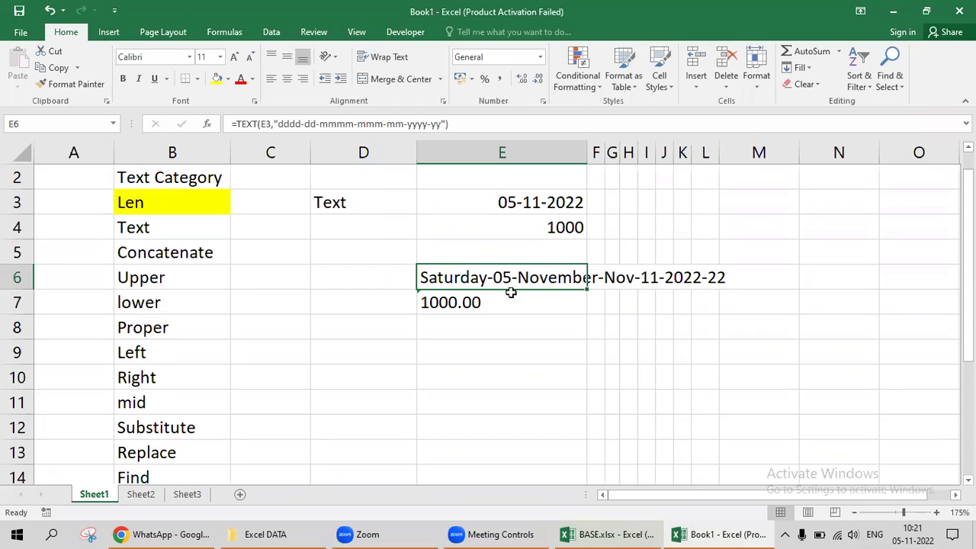
pyautogui.press('F2')
pyautogui.press('Left')
pyautogui.press('Left')
pyautogui.hotkey('shift', 'Left')
pyautogui.hotkey('shift', 'Left')
pyautogui.hotkey('shift', 'Left')
pyautogui.hotkey('shift', 'Left')
pyautogui.hotkey('shift', 'Left')
pyautogui.hotkey('shift', 'Left')
pyautogui.hotkey('shift', 'Left')
pyautogui.hotkey('shift', 'Left')
pyautogui.hotkey('shift', 'Left')
pyautogui.hotkey('shift', 'Left')
pyautogui.hotkey('shift', 'Left')
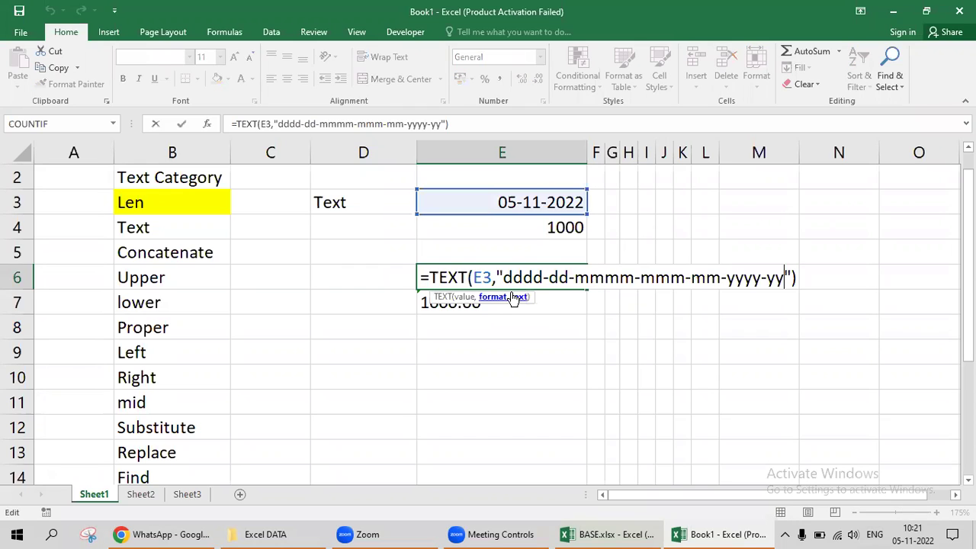
pyautogui.hotkey('shift', 'Left')
pyautogui.hotkey('shift', 'Left')
pyautogui.hotkey('shift', 'Left')
pyautogui.hotkey('shift', 'Left')
pyautogui.hotkey('shift', 'Left')
pyautogui.hotkey('shift', 'Left')
pyautogui.hotkey('shift', 'Left')
pyautogui.hotkey('shift', 'Left')
pyautogui.hotkey('shift', 'Left')
pyautogui.hotkey('shift', 'Left')
pyautogui.hotkey('shift', 'Left')
pyautogui.hotkey('shift', 'Left')
pyautogui.hotkey('shift', 'Left')
pyautogui.hotkey('shift', 'Left')
pyautogui.hotkey('shift', 'Left')
pyautogui.hotkey('shift', 'Left')
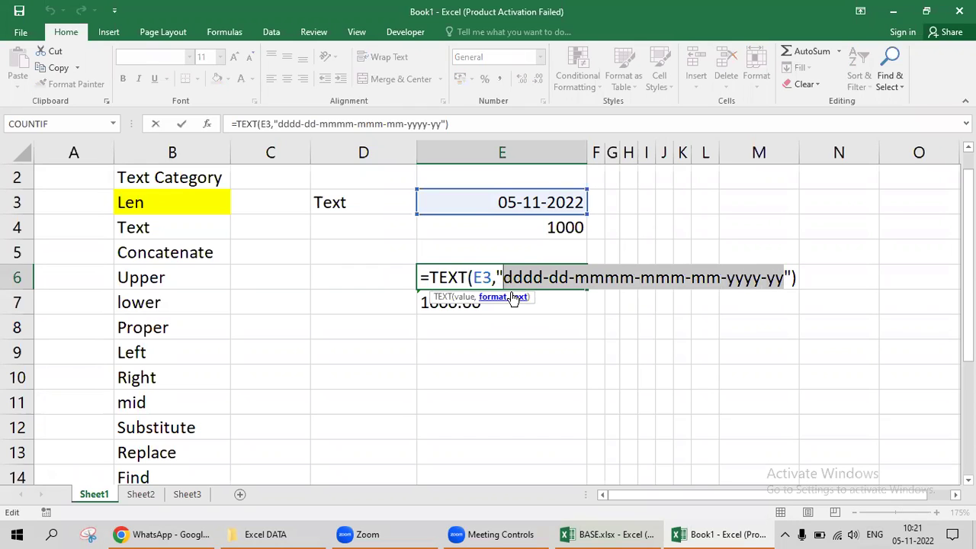
pyautogui.press('BackSpace')
# Use HH:MM:SS as E6's format code so it displays 00:00:00.
pyautogui.write('HH:')
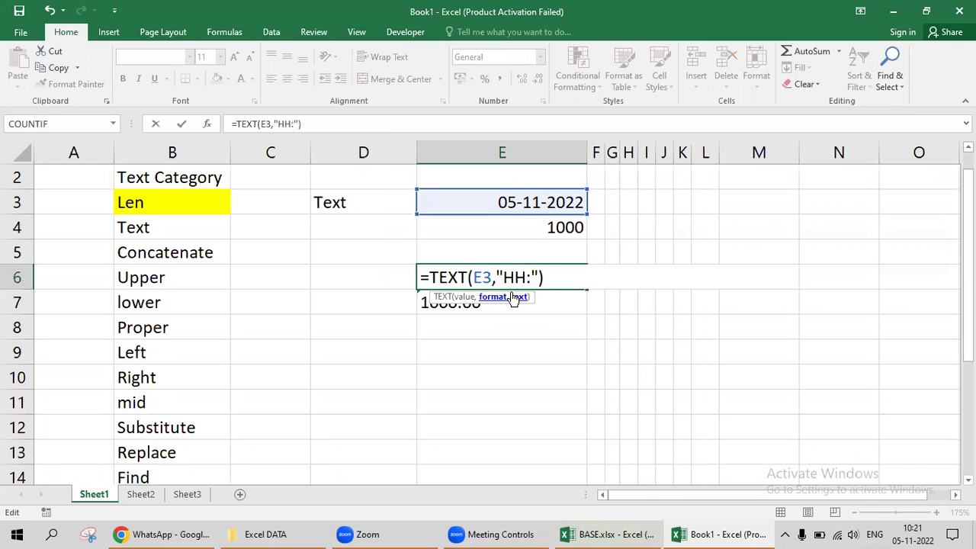
pyautogui.write('MM:SS')
pyautogui.press('Return')
pyautogui.click(511, 290)
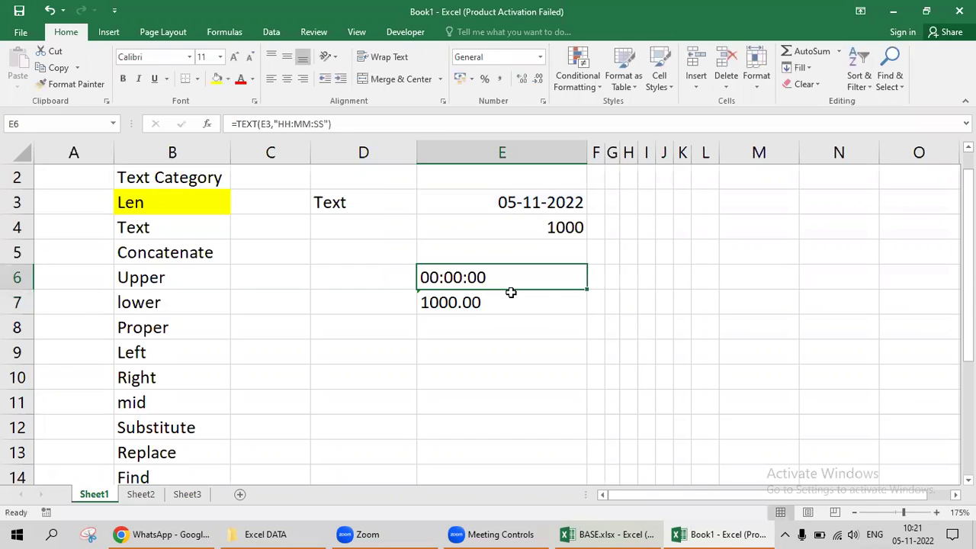
pyautogui.press('Up')
pyautogui.press('Up')
pyautogui.press('Up')
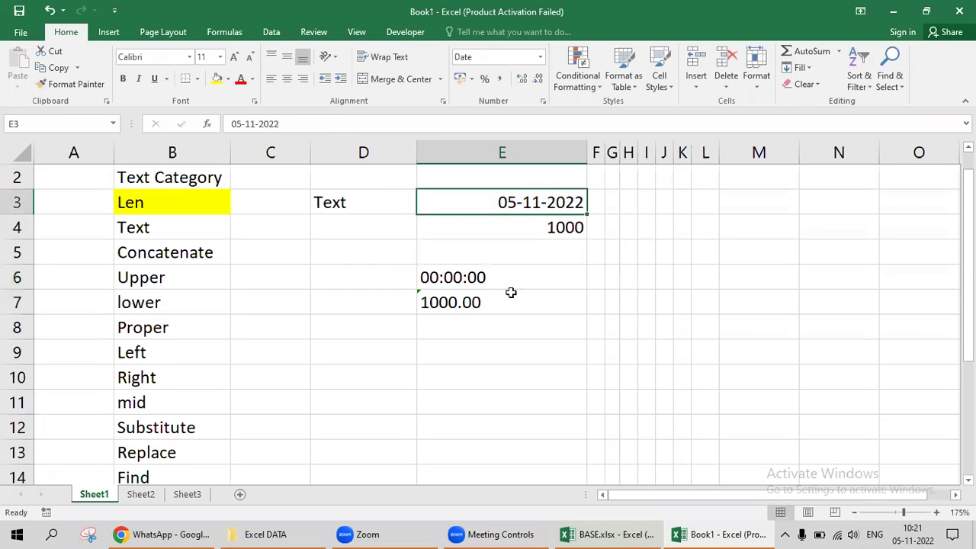
pyautogui.write('=')
pyautogui.press('Escape')
pyautogui.press('Left')
pyautogui.press('Down')
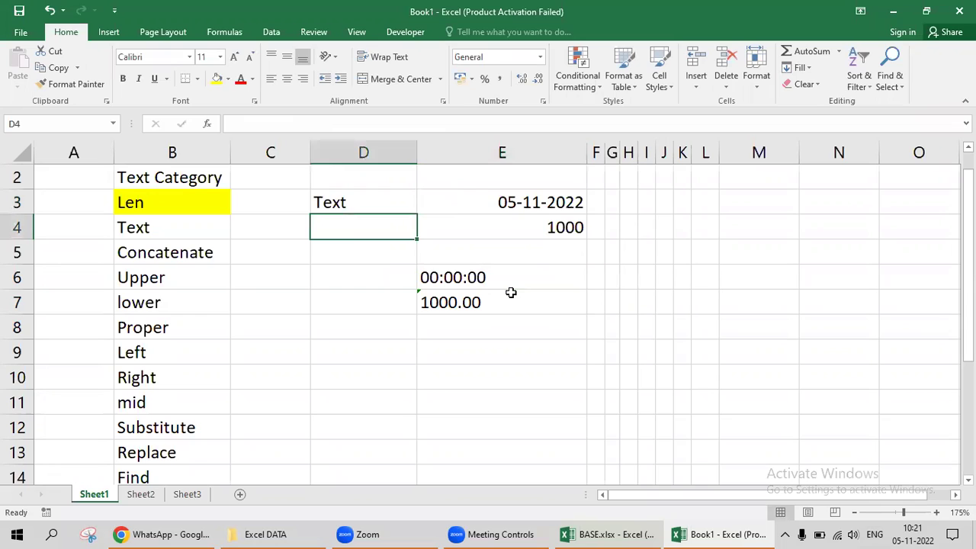
# Insert the current time 10:21 in D4 and label C4 with its Shift + Ctrl + colon shortcut.
pyautogui.hotkey('ctrl', 'shift', ';')
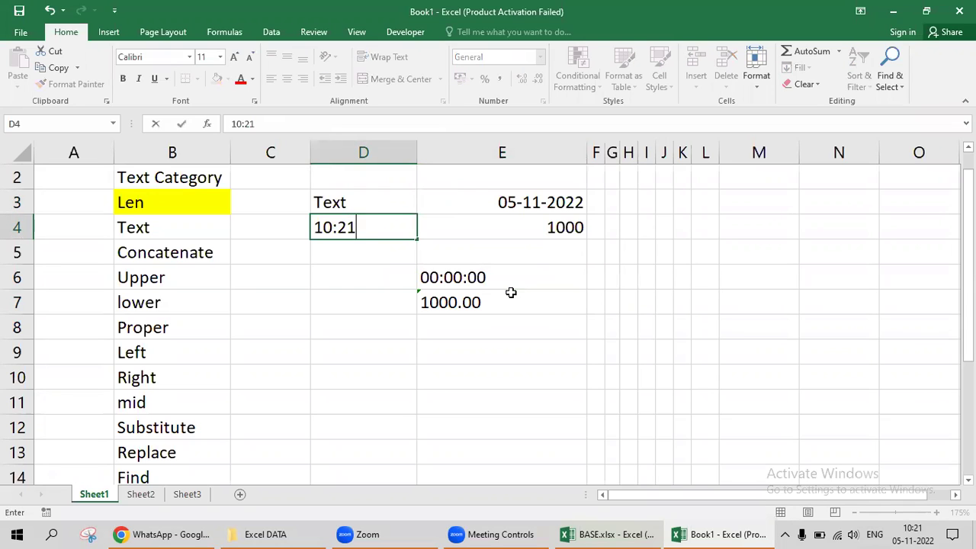
pyautogui.press('Right')
pyautogui.press('Left')
pyautogui.press('Left')
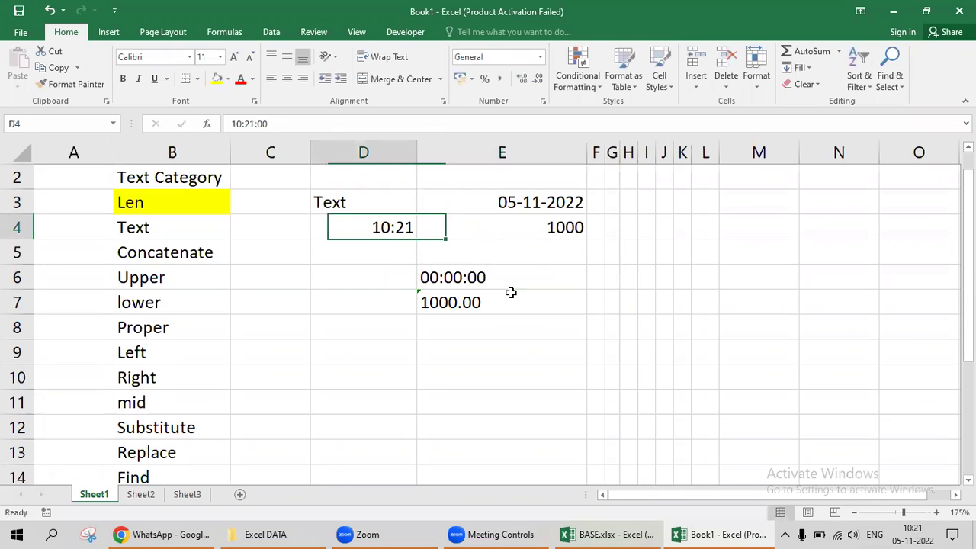
pyautogui.write('Shift')
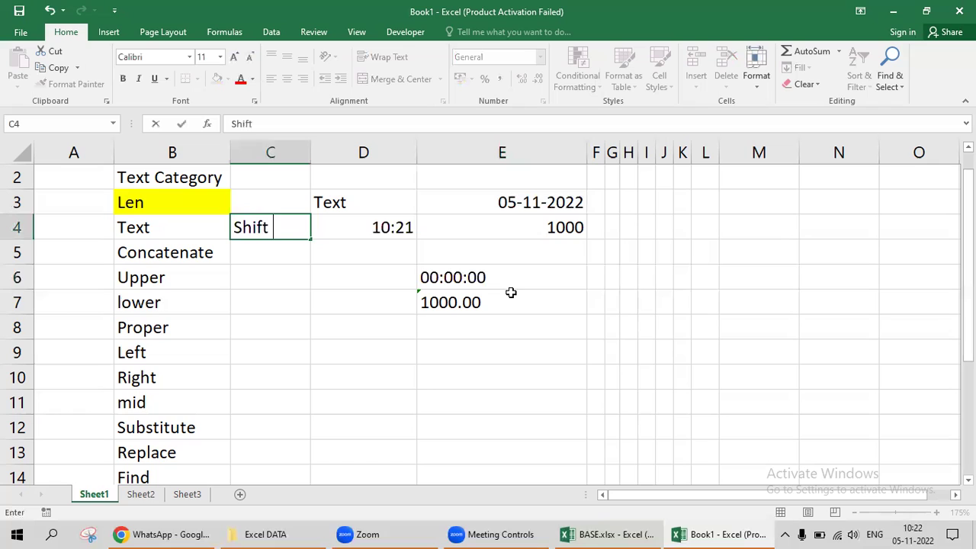
pyautogui.write(' + Ctrl + ')
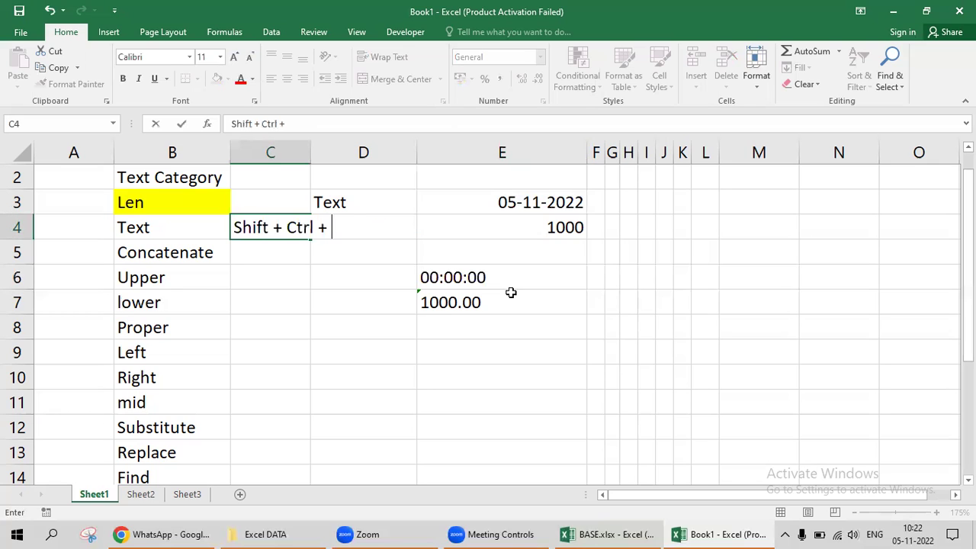
pyautogui.write('Colum')
pyautogui.press('BackSpace')
pyautogui.write('n')
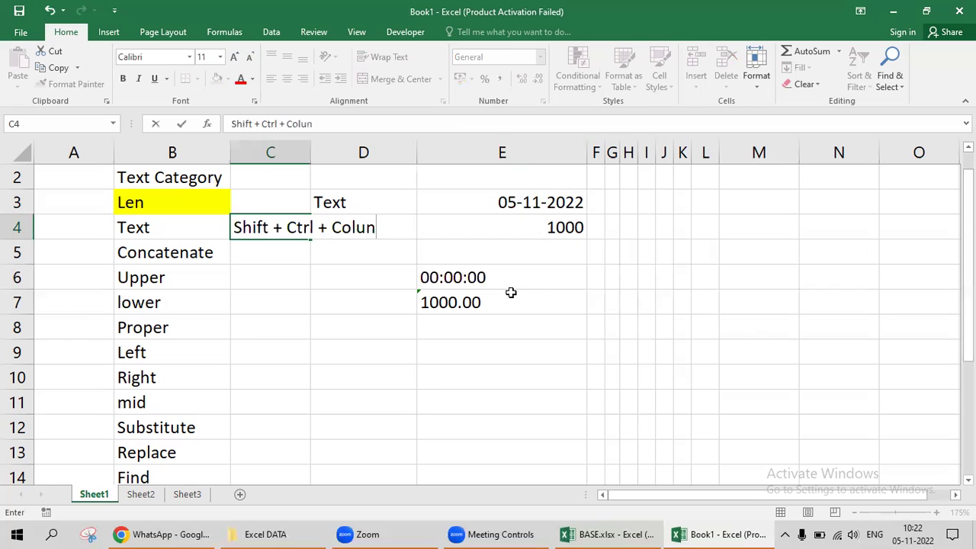
pyautogui.press('F2')
pyautogui.hotkey('shift', 'Left')
pyautogui.hotkey('shift', 'Left')
pyautogui.hotkey('shift', 'Left')
pyautogui.hotkey('shift', 'Left')
pyautogui.hotkey('shift', 'Left')
pyautogui.write(':')
pyautogui.press('Return')
# Autofit column C's width to its shortcut label.
pyautogui.press('Up')
pyautogui.hotkey('alt', 'o')
pyautogui.press('c')
pyautogui.press('a')
# Insert today's date 05-11-2022 into D5 with Ctrl+;.
pyautogui.press('Right')
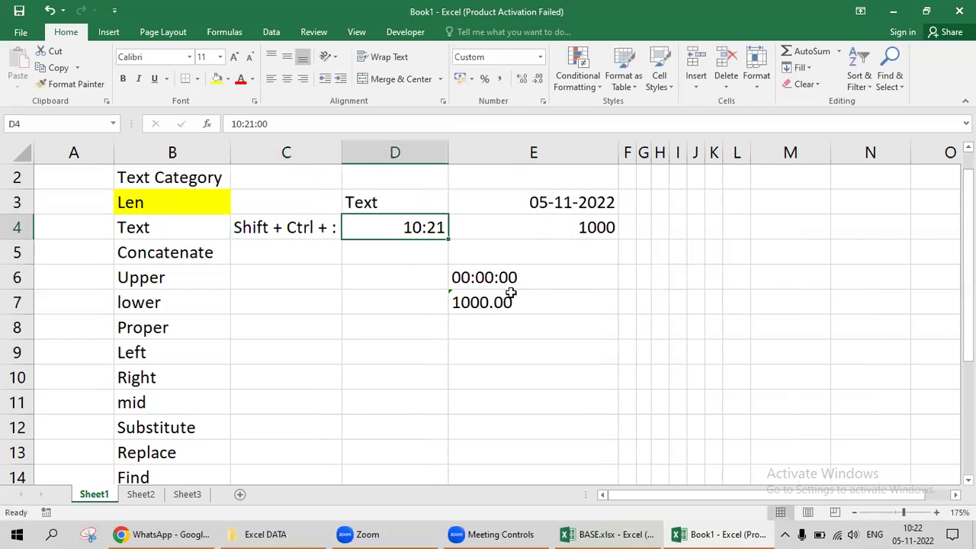
pyautogui.press('Left')
pyautogui.press('Down')
pyautogui.press('Right')
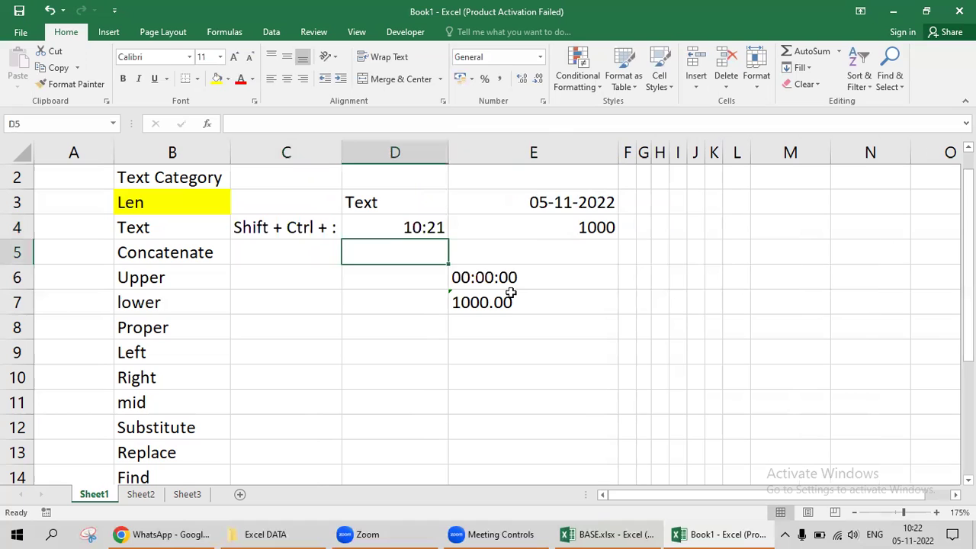
pyautogui.hotkey('ctrl', ';')
pyautogui.press('Right')
# Label C5 with the shortcut text 'Ctrl + :'.
pyautogui.press('Left')
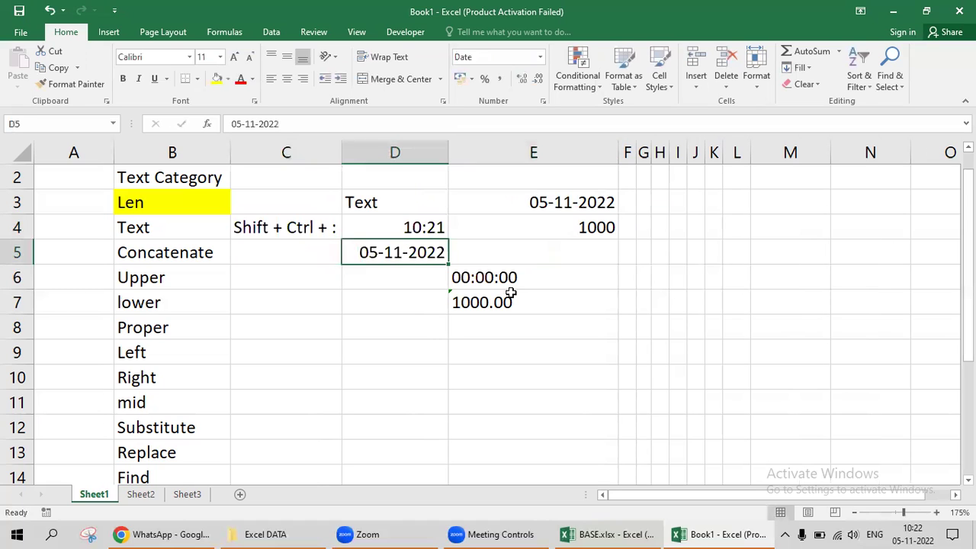
pyautogui.press('Left')
pyautogui.write('Shift + Ct')
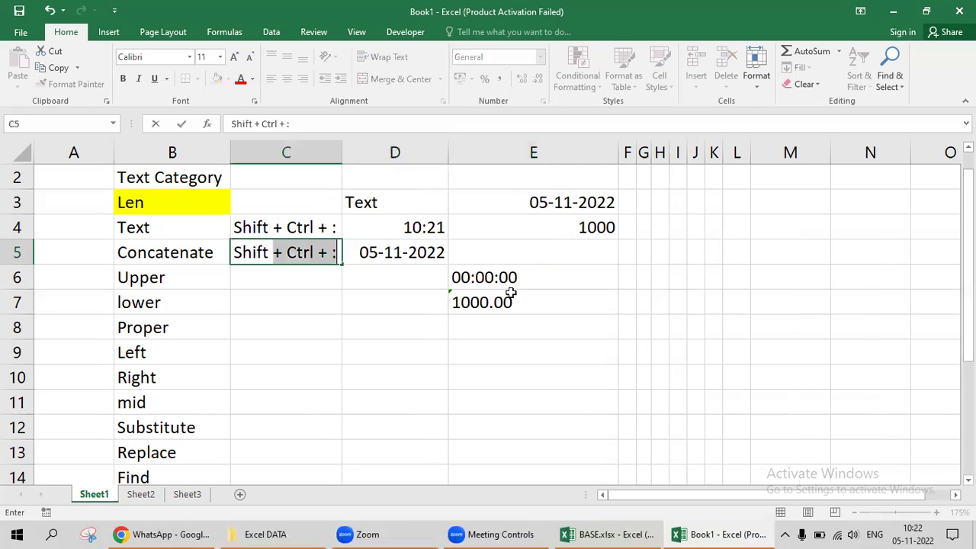
pyautogui.press('Escape')
pyautogui.hotkey('ctrl', ';')
pyautogui.hotkey('ctrl', 'Return')
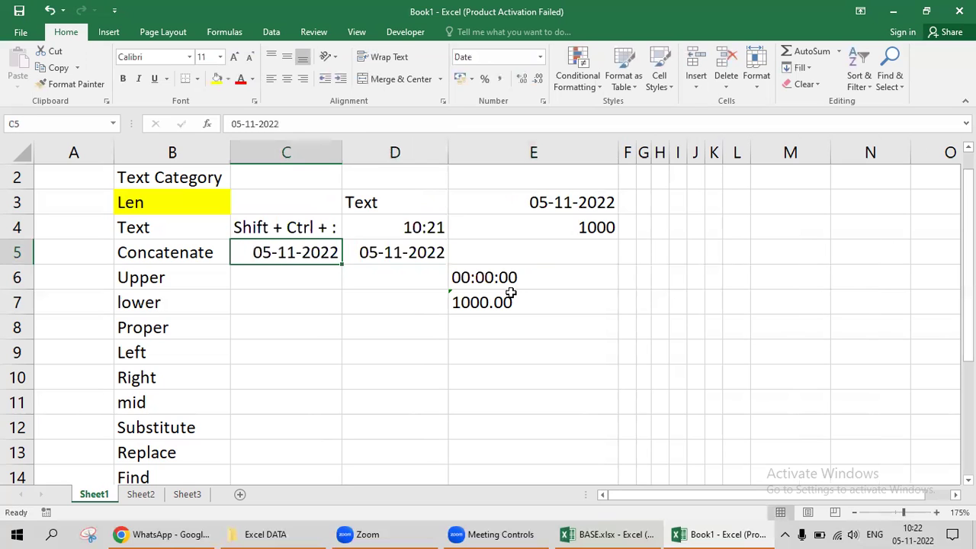
pyautogui.write('Ctr')
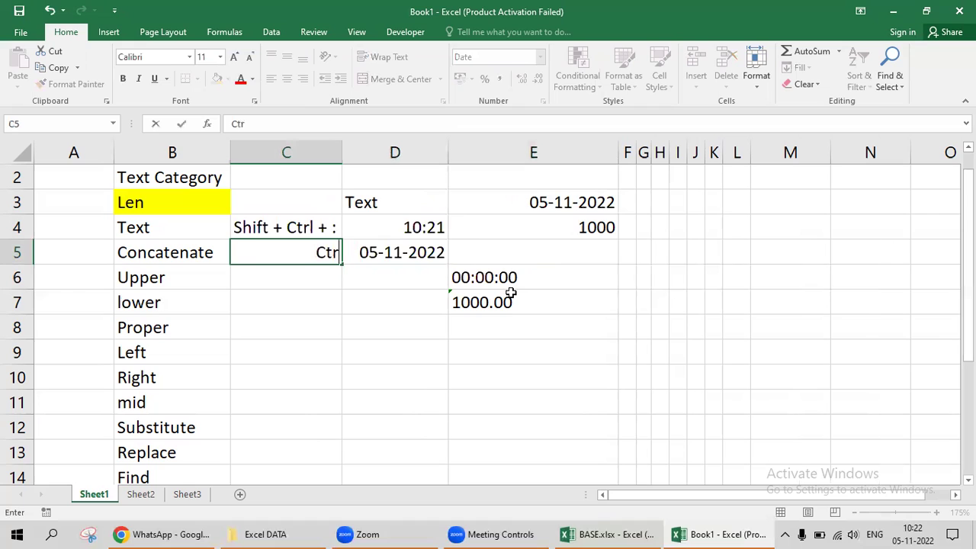
pyautogui.write('l + :')
pyautogui.press('Tab')
pyautogui.press('Up')
# Review the time and date shortcut examples in rows 4–5, then begin editing E6's formula.
pyautogui.press('Left')
pyautogui.press('Left')
pyautogui.press('Right')
pyautogui.press('Right')
pyautogui.press('Down')
pyautogui.press('Down')
pyautogui.press('Up')
pyautogui.press('Up')
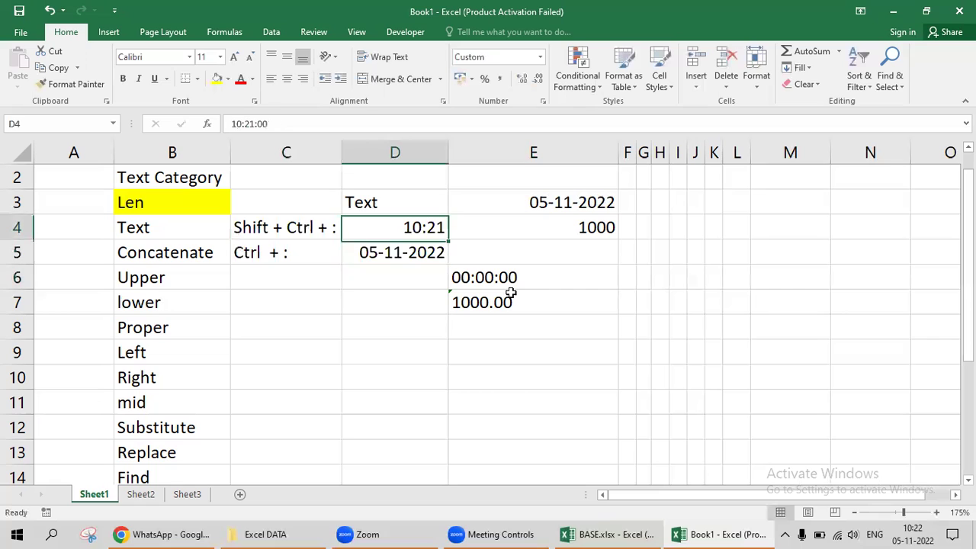
pyautogui.press('Left')
pyautogui.press('Right')
pyautogui.press('Right')
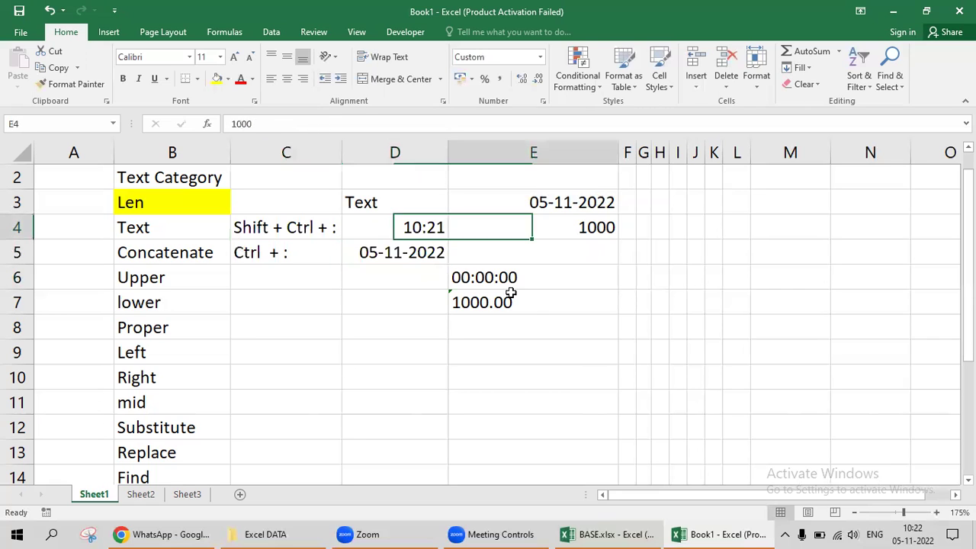
pyautogui.press('Down')
pyautogui.press('Down')
pyautogui.press('F2')
pyautogui.press('Left')
pyautogui.press('Left')
pyautogui.press('Left')
pyautogui.press('Left')
pyautogui.press('Left')
pyautogui.press('Left')
pyautogui.press('Left')
pyautogui.press('Left')
pyautogui.press('Left')
# Change E6's formula to =TEXT(D4,"HH:MM:SS") so it displays 10:21:00.
pyautogui.press('Left')
pyautogui.press('Left')
pyautogui.press('Right')
pyautogui.hotkey('shift', 'Right')
pyautogui.press('Right')
pyautogui.press('Right')
pyautogui.press('Right')
pyautogui.press('Left')
pyautogui.press('Left')
pyautogui.press('Left')
pyautogui.press('Left')
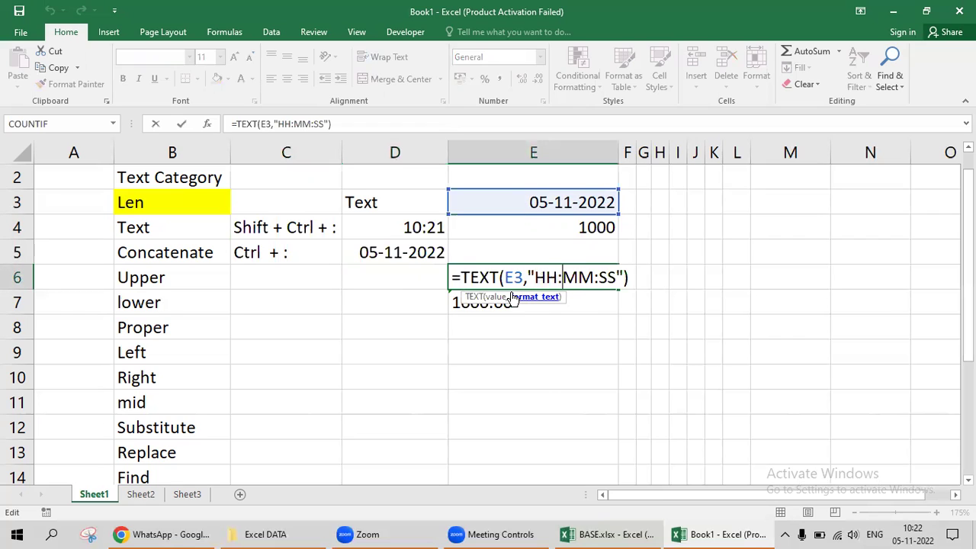
pyautogui.press('Left')
pyautogui.press('Left')
pyautogui.hotkey('shift', 'Left')
pyautogui.hotkey('shift', 'Left')
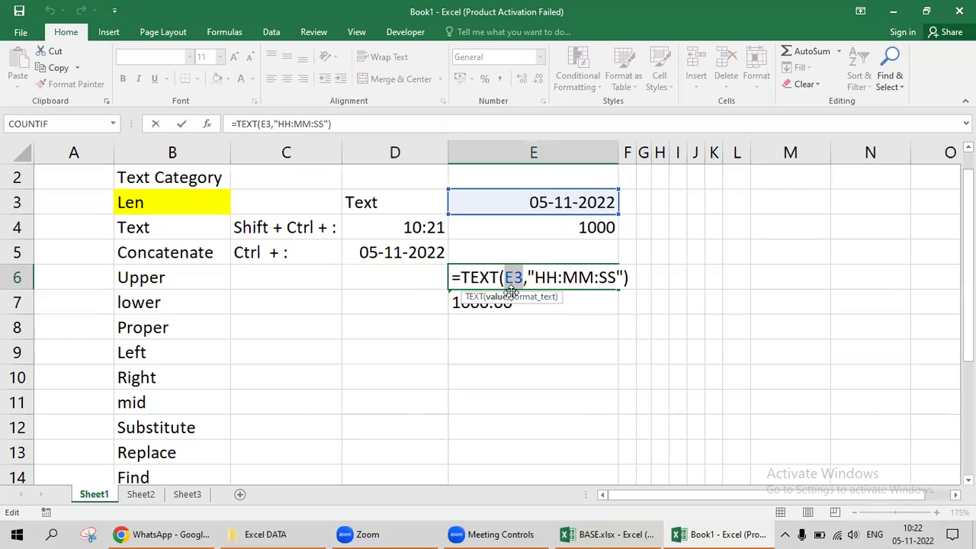
pyautogui.write('d4')
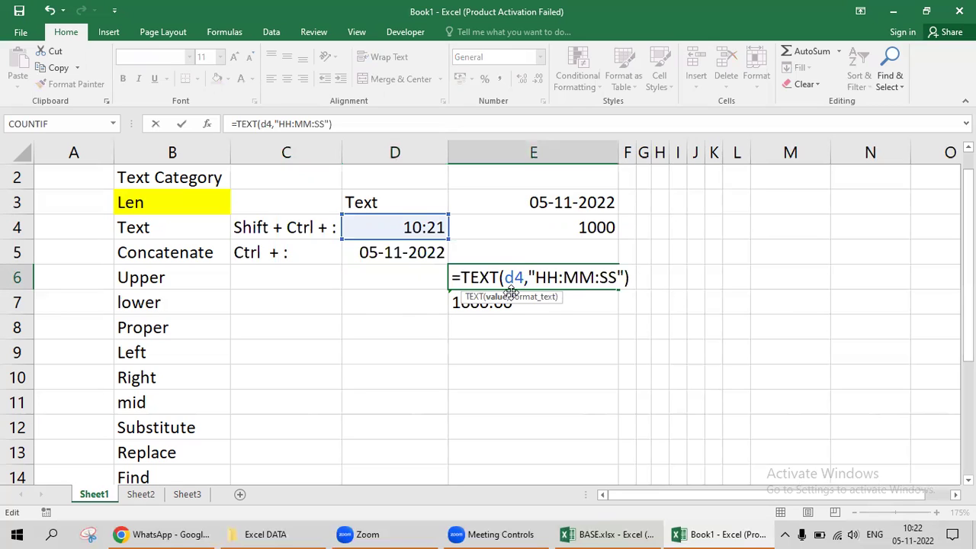
pyautogui.press('Return')
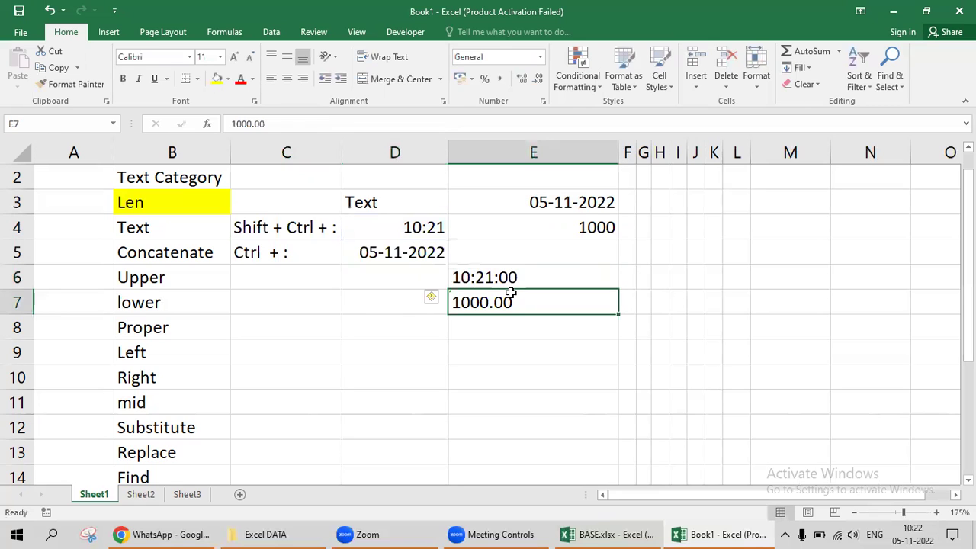
pyautogui.press('Up')
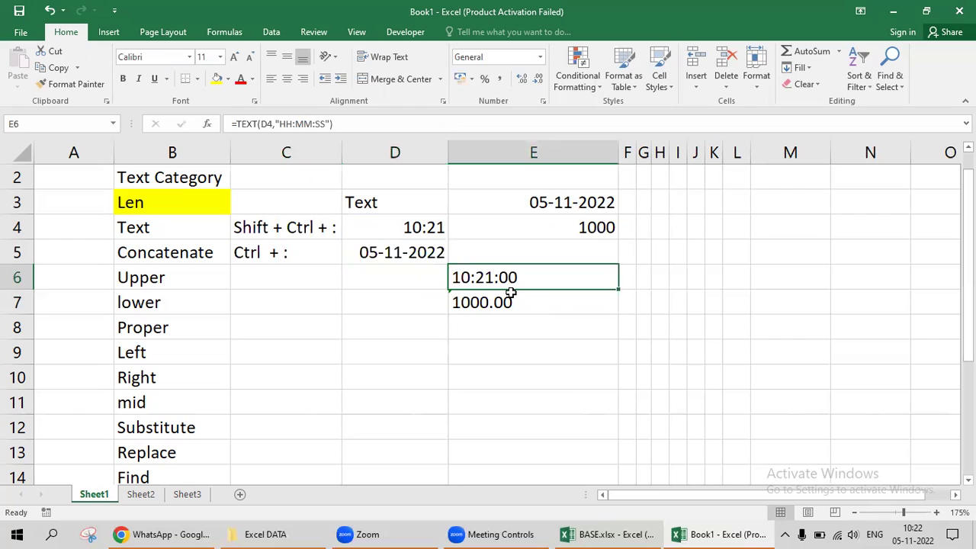
# Append the time 21:23:59 to the date in E3.
pyautogui.press('Up')
pyautogui.press('Up')
pyautogui.press('Left')
pyautogui.press('Up')
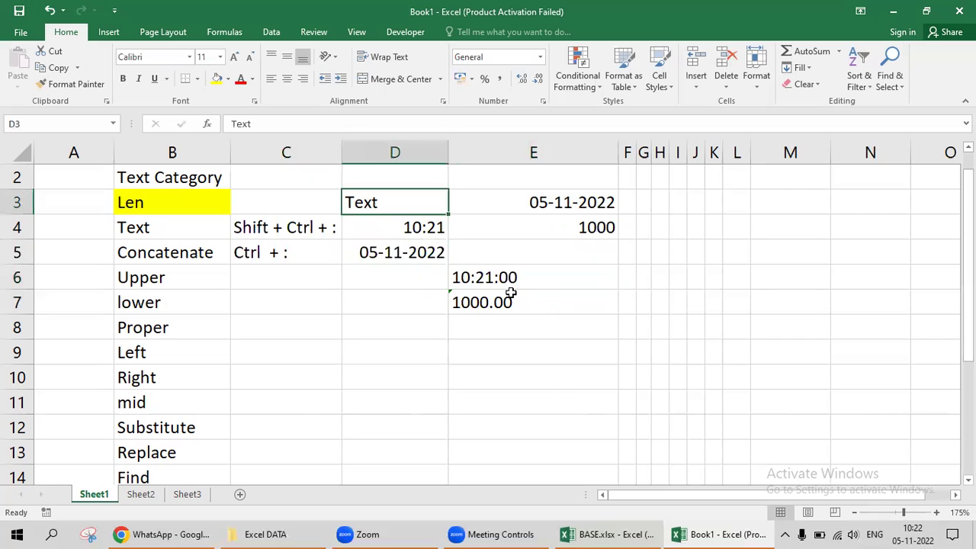
pyautogui.press('Right')
pyautogui.press('Right')
pyautogui.press('Left')
pyautogui.press('F2')
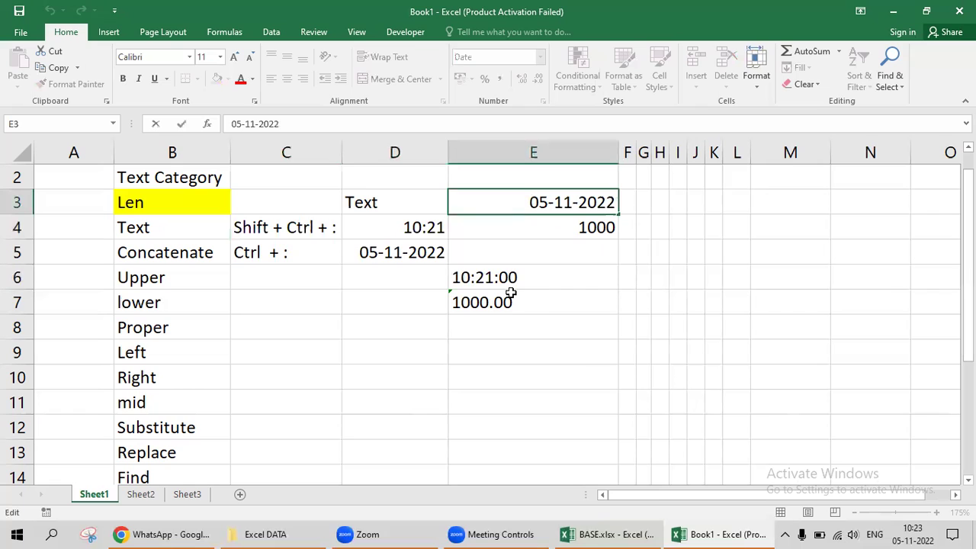
pyautogui.write('21:')
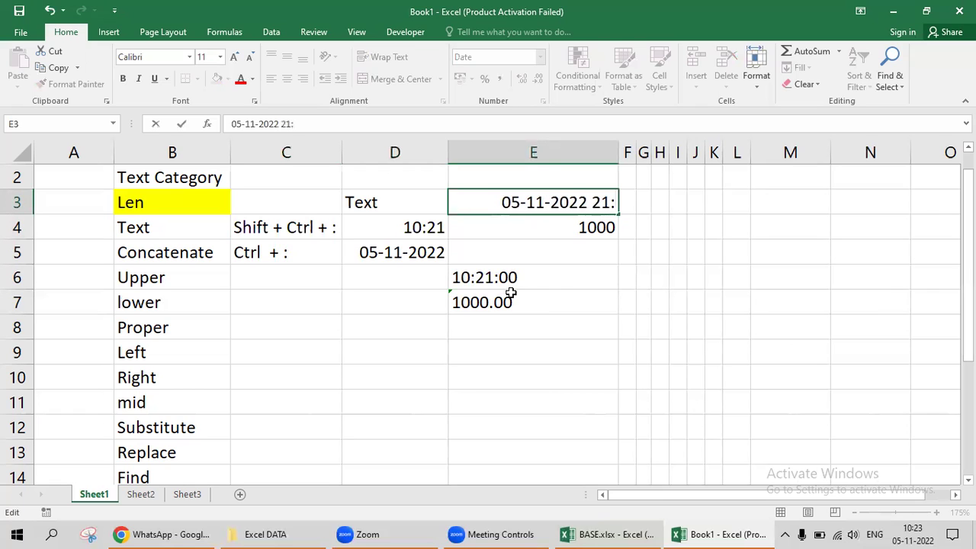
pyautogui.write('23:5')
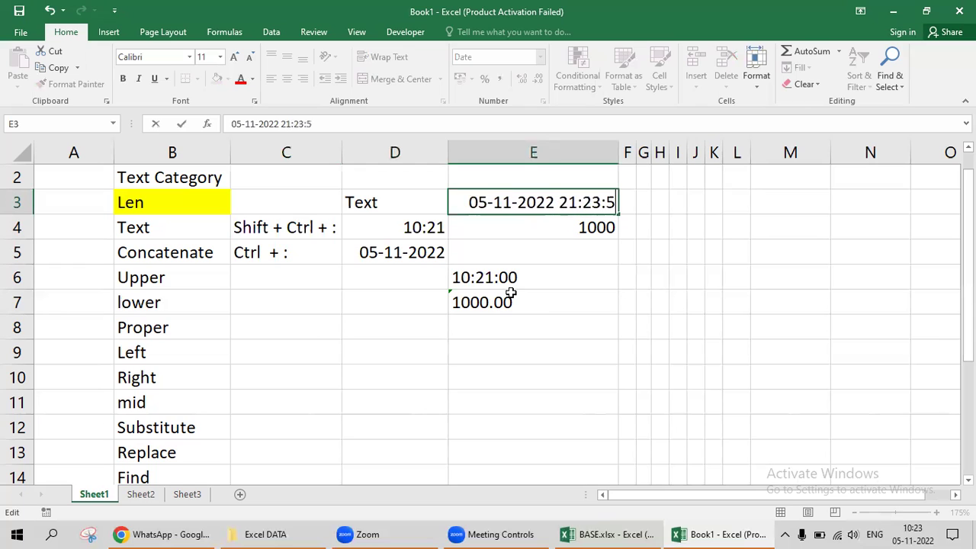
pyautogui.press('Return')
pyautogui.press('Up')
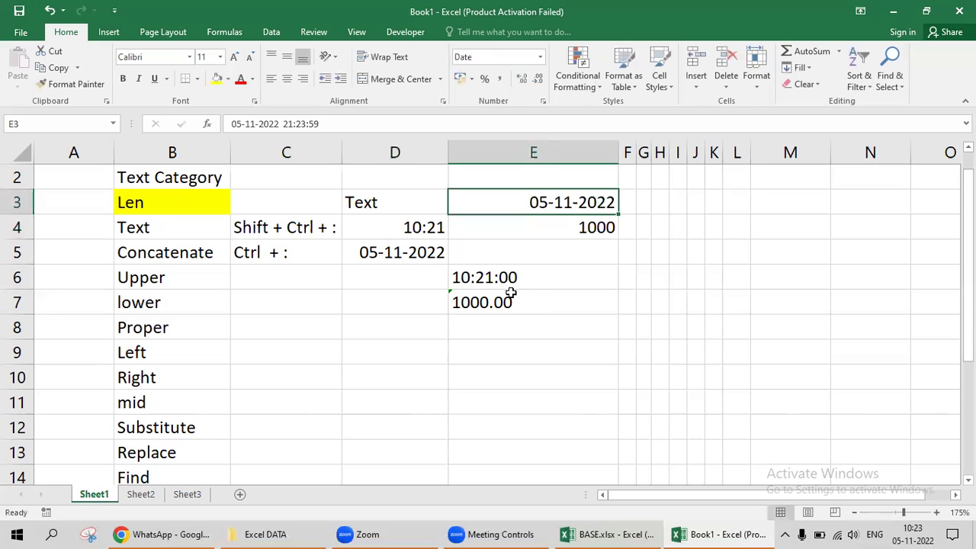
# Clear the example cells C4 through E7.
pyautogui.press('Down')
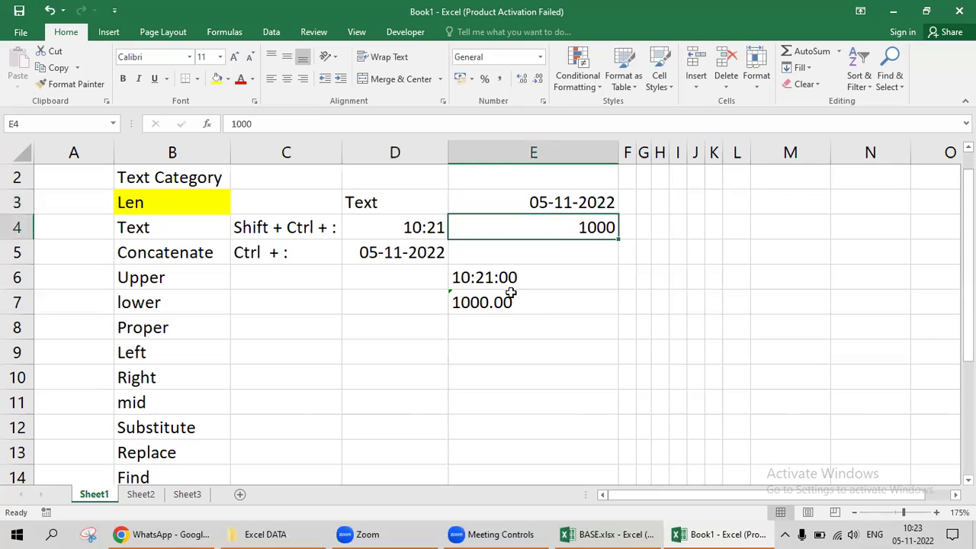
pyautogui.press('Left')
pyautogui.press('Left')
pyautogui.press('Up')
pyautogui.press('Down')
pyautogui.press('Right')
pyautogui.hotkey('shift', 'Right')
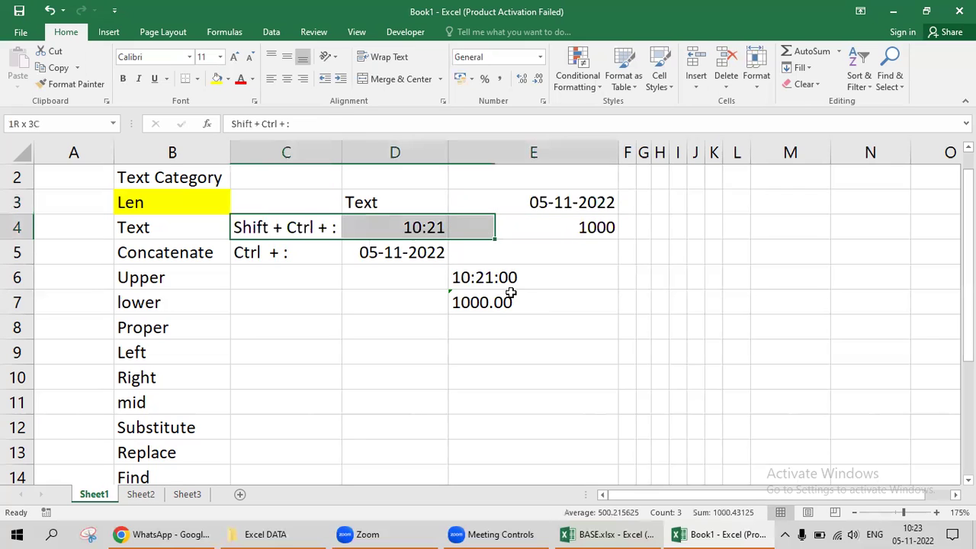
pyautogui.hotkey('shift', 'Right')
pyautogui.hotkey('shift', 'Down')
pyautogui.hotkey('shift', 'Down')
pyautogui.hotkey('shift', 'Down')
pyautogui.press('Delete')
pyautogui.press('Up')
pyautogui.press('Right')
pyautogui.press('Right')
pyautogui.press('Down')
pyautogui.press('Down')
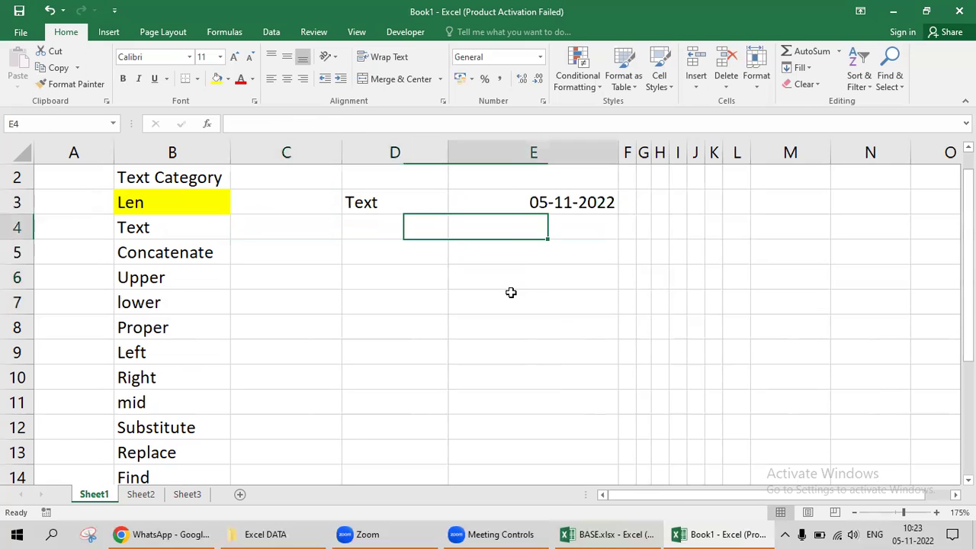
# Enter =TEXT(E3,"dd-yy ' HH:MM") in E5, displaying 05-22 ' 21:23.
pyautogui.write('=text')
pyautogui.press('Tab')
pyautogui.press('Up')
pyautogui.press('Up')
pyautogui.write(',"')
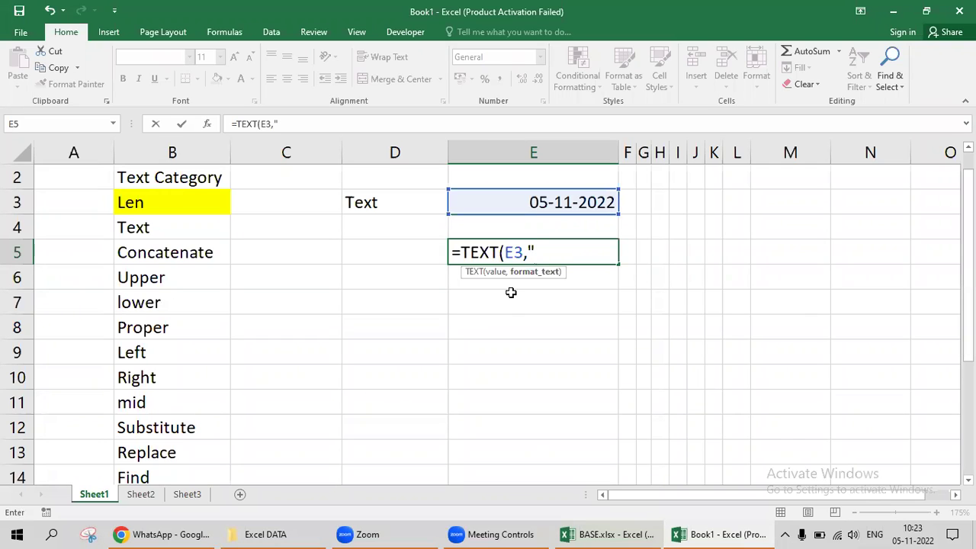
pyautogui.write("dd-yy '")
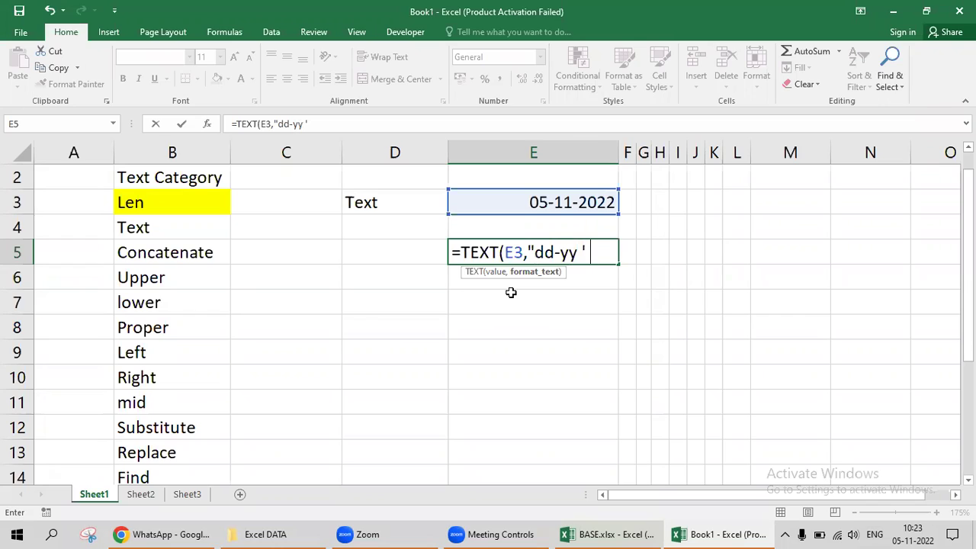
pyautogui.write(' HH:MM')
pyautogui.write('")')
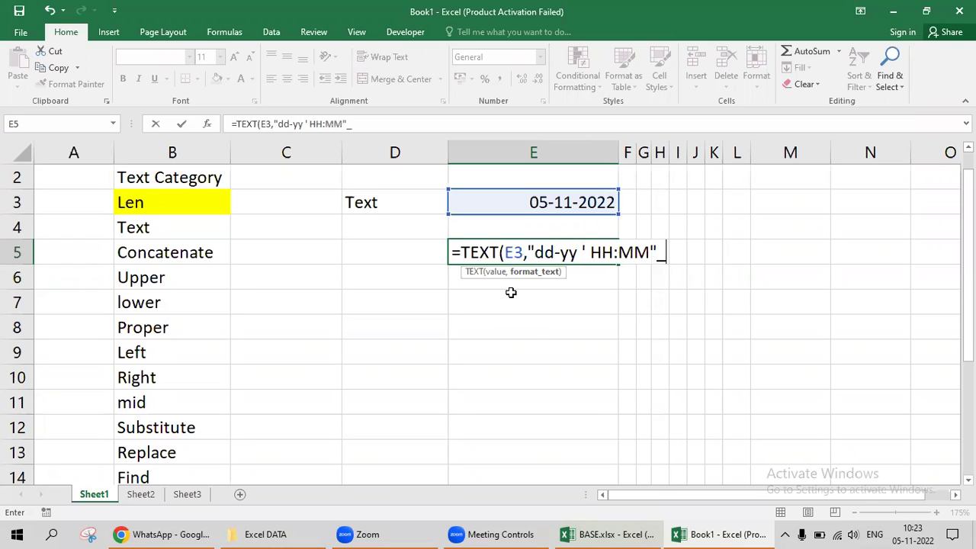
pyautogui.press('Return')
pyautogui.press('Up')
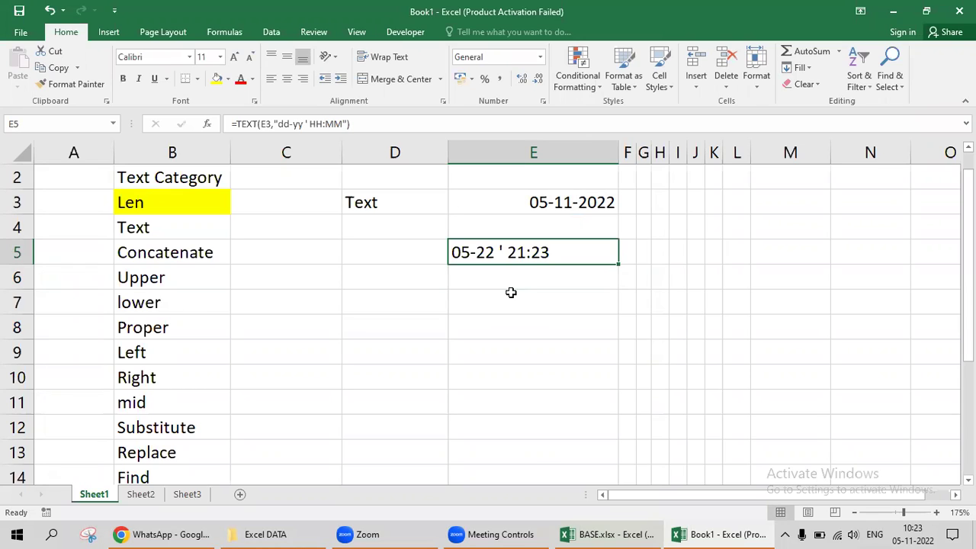
# Clear the old TEXT example from D3:E5.
pyautogui.press('Up')
pyautogui.press('Up')
pyautogui.press('Left')
pyautogui.hotkey('shift', 'Down')
pyautogui.hotkey('shift', 'Right')
pyautogui.hotkey('shift', 'Down')
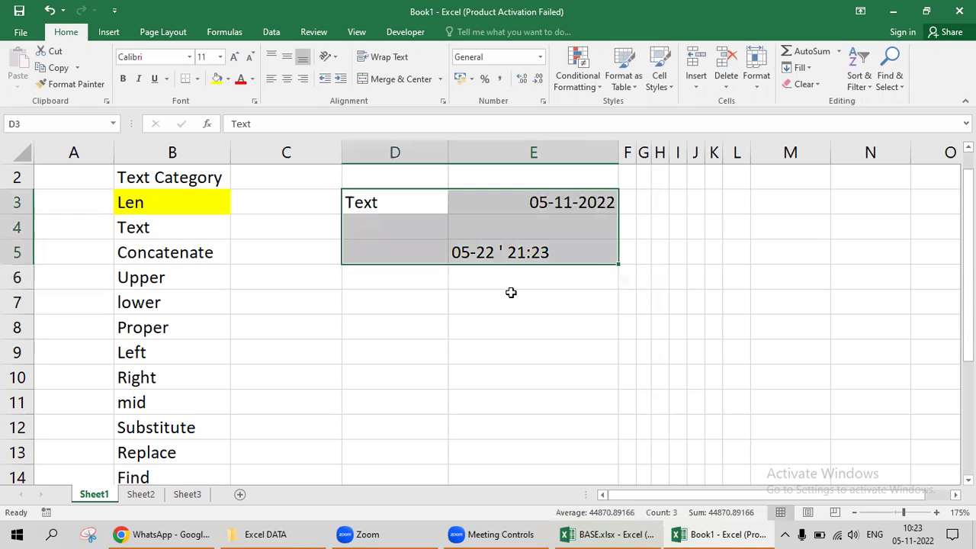
pyautogui.press('Delete')
# Fill the Text category cell B4 yellow to match Len, then return to D3.
pyautogui.press('Left')
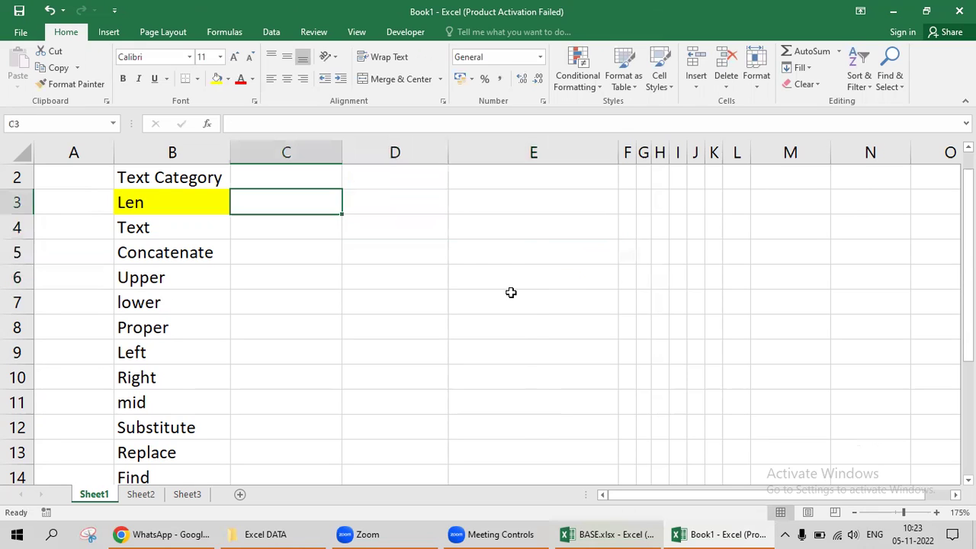
pyautogui.press('Left')
pyautogui.press('Down')
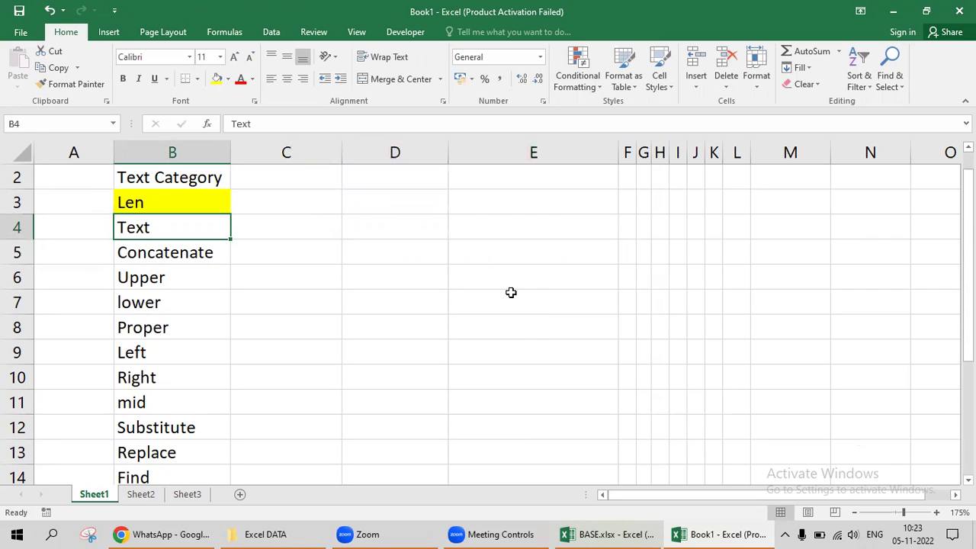
pyautogui.click(218, 78)
pyautogui.click(161, 254)
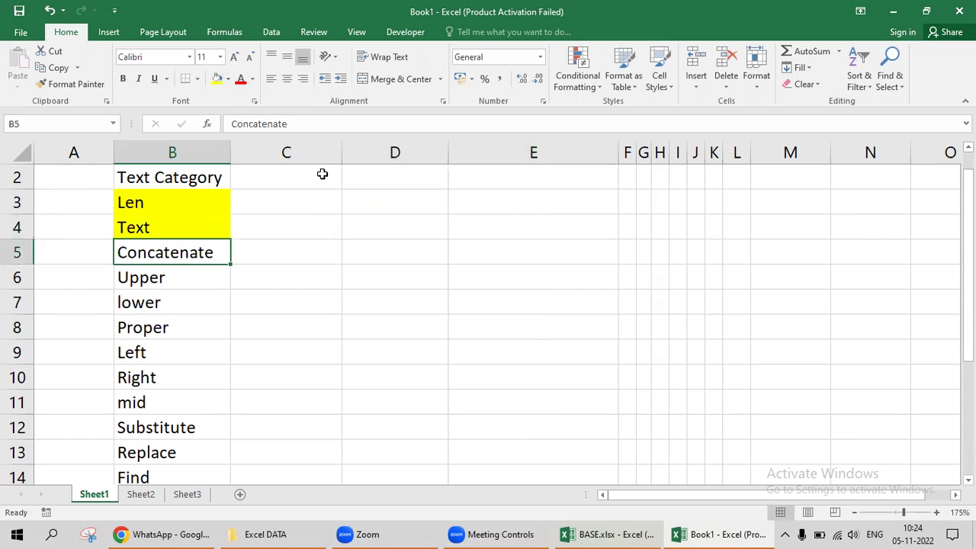
pyautogui.press('Right')
pyautogui.press('Right')
pyautogui.press('Right')
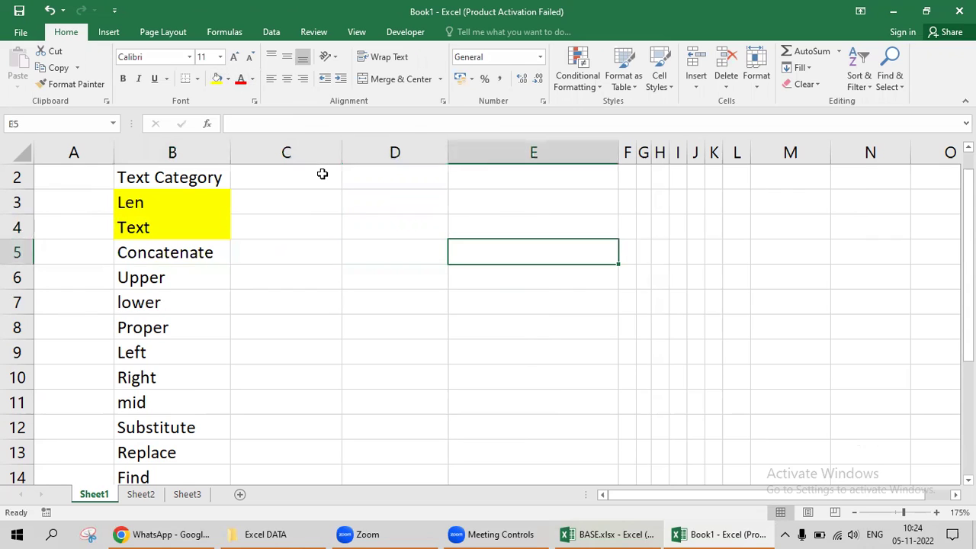
pyautogui.press('Up')
pyautogui.press('Left')
pyautogui.press('Left')
pyautogui.press('Down')
pyautogui.press('Left')
pyautogui.press('Left')
pyautogui.press('Right')
pyautogui.press('Right')
pyautogui.press('Right')
pyautogui.press('Up')
pyautogui.press('Up')
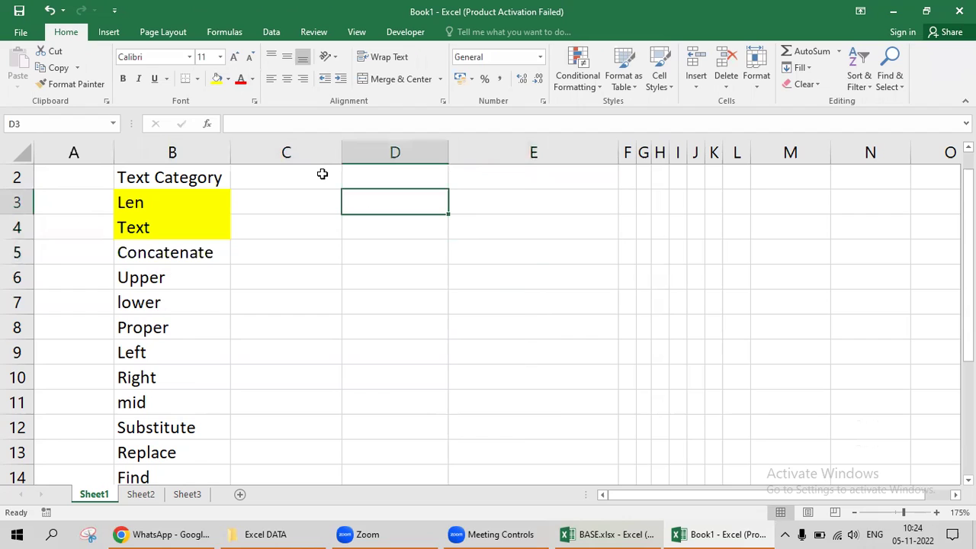
# Enter 'A ganpat chai la' in D3 and AutoFit column D to its width.
pyautogui.write('=conc')
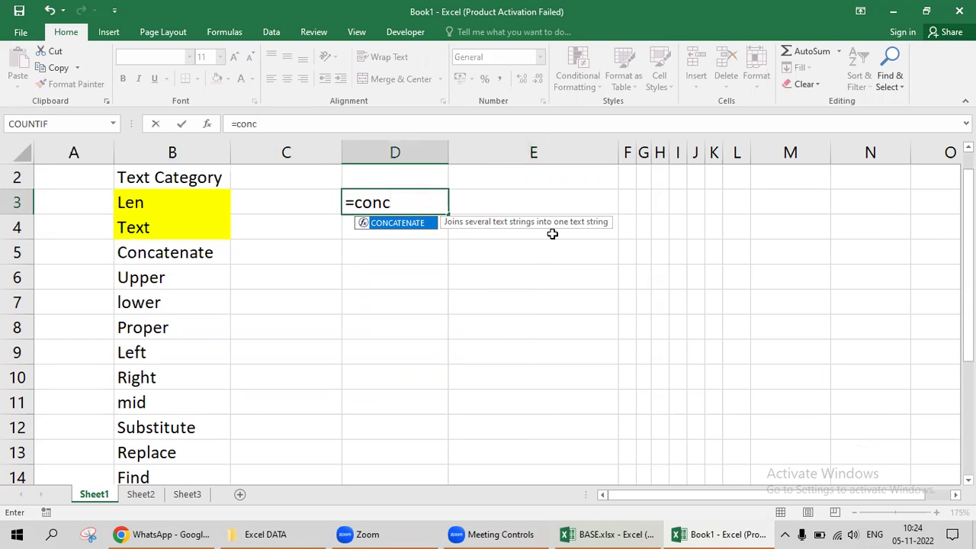
pyautogui.press('Escape')
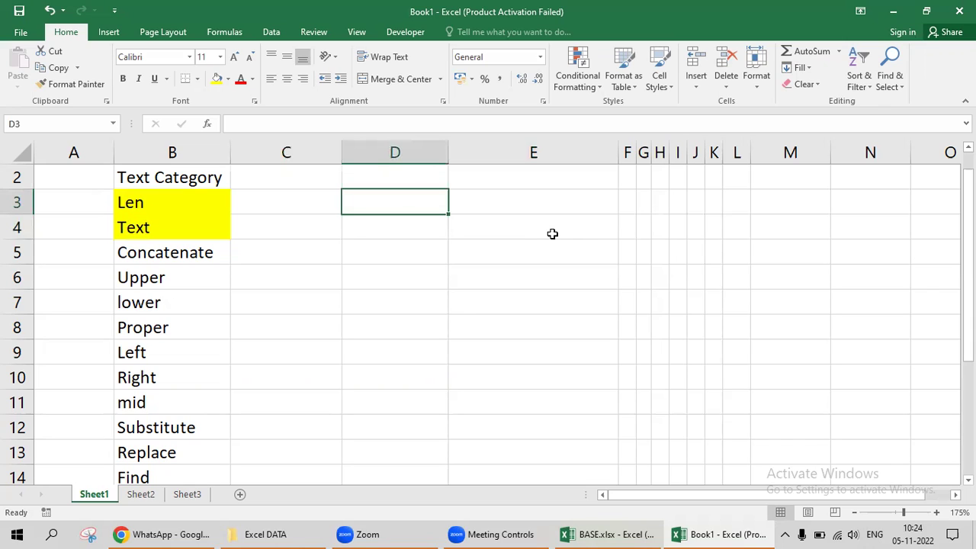
pyautogui.write('A')
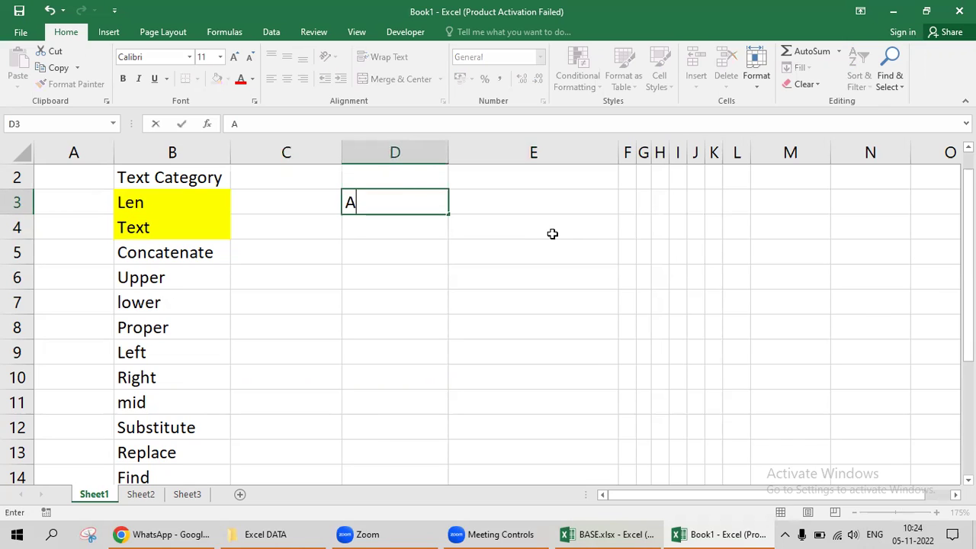
pyautogui.write(' ganpat chai la')
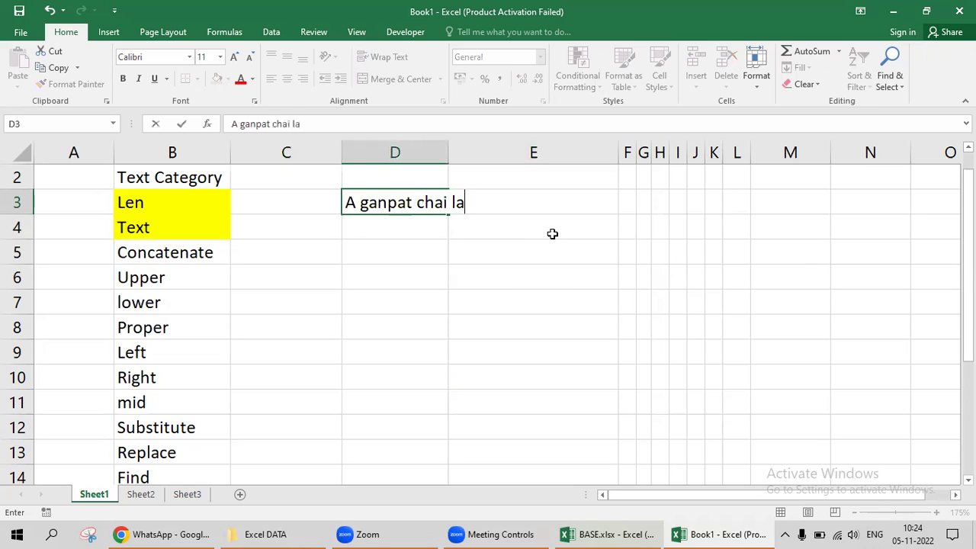
pyautogui.press('Return')
pyautogui.press('Right')
pyautogui.press('Up')
pyautogui.press('Left')
pyautogui.hotkey('alt', 'o')
pyautogui.press('c')
pyautogui.press('a')
# List the words A, Ganpat, Chai and La down D5:D8.
pyautogui.press('Down')
pyautogui.press('Up')
pyautogui.press('Down')
pyautogui.press('Down')
pyautogui.write('A')
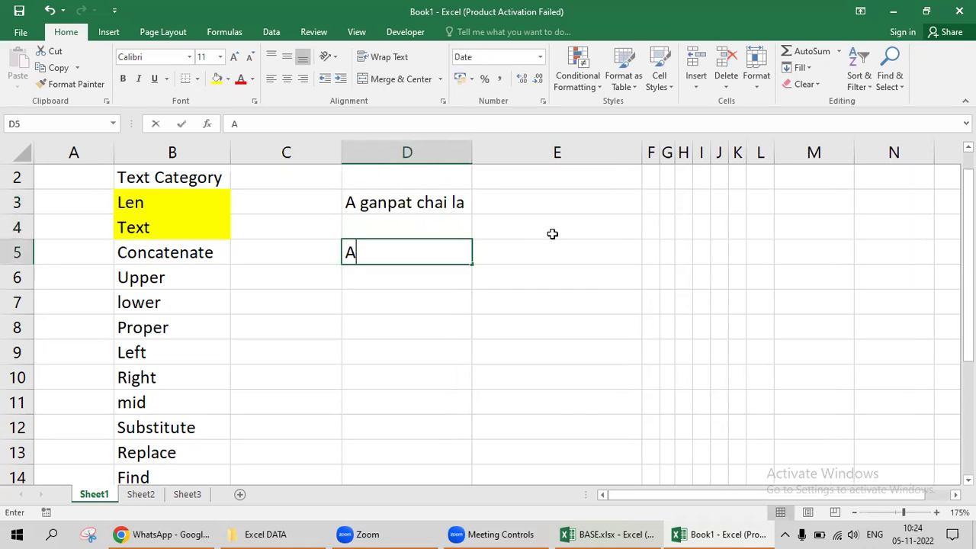
pyautogui.press('Return')
pyautogui.write('Ganpat')
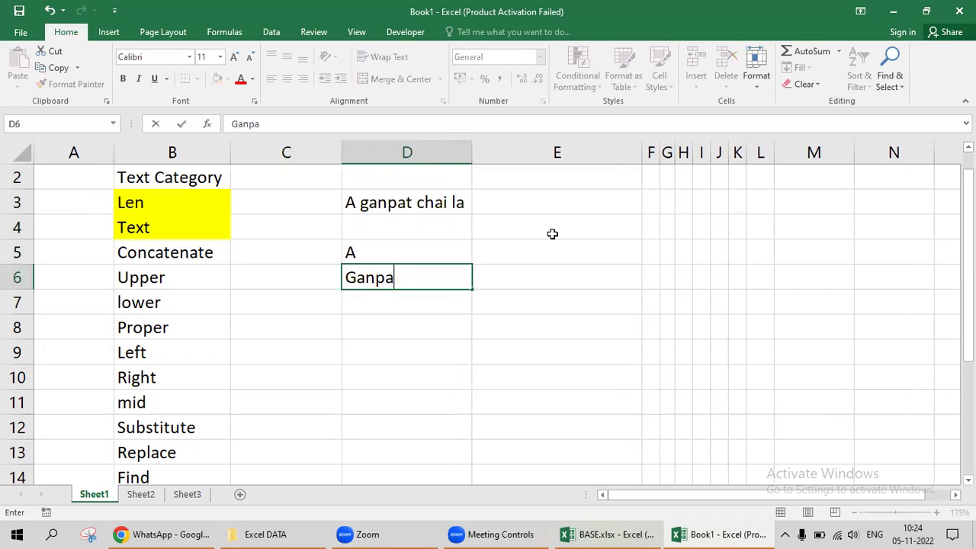
pyautogui.press('Return')
pyautogui.write('Chai')
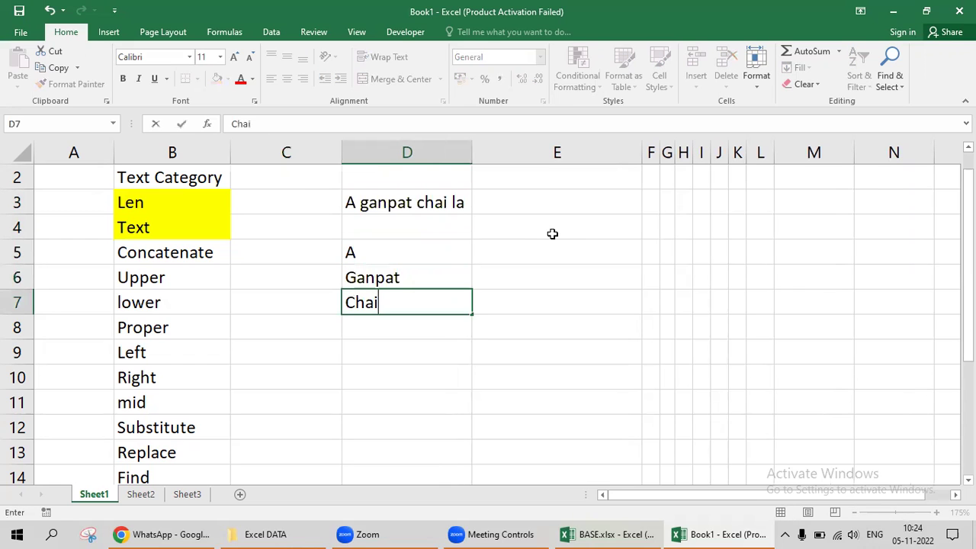
pyautogui.press('Return')
pyautogui.write('La')
pyautogui.press('Return')
pyautogui.press('Up')
pyautogui.press('Up')
pyautogui.press('Up')
pyautogui.press('Up')
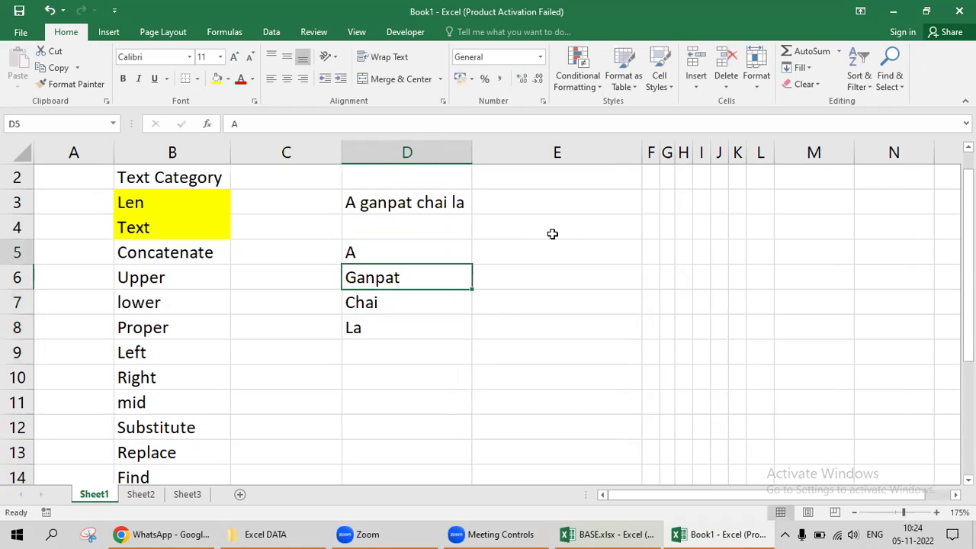
pyautogui.hotkey('shift', 'Down')
pyautogui.hotkey('shift', 'Down')
pyautogui.hotkey('shift', 'Down')
pyautogui.press('Up')
pyautogui.press('Down')
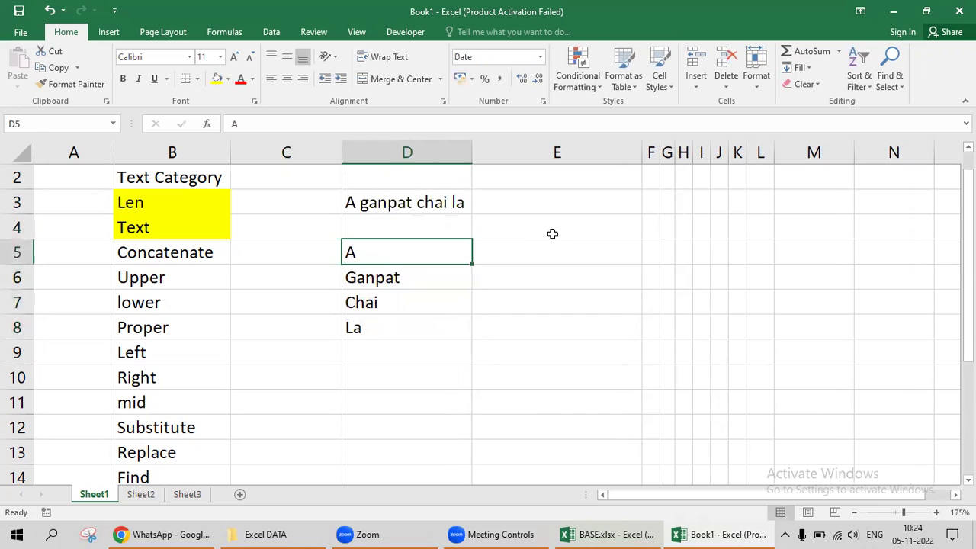
pyautogui.press('Up')
pyautogui.press('Up')
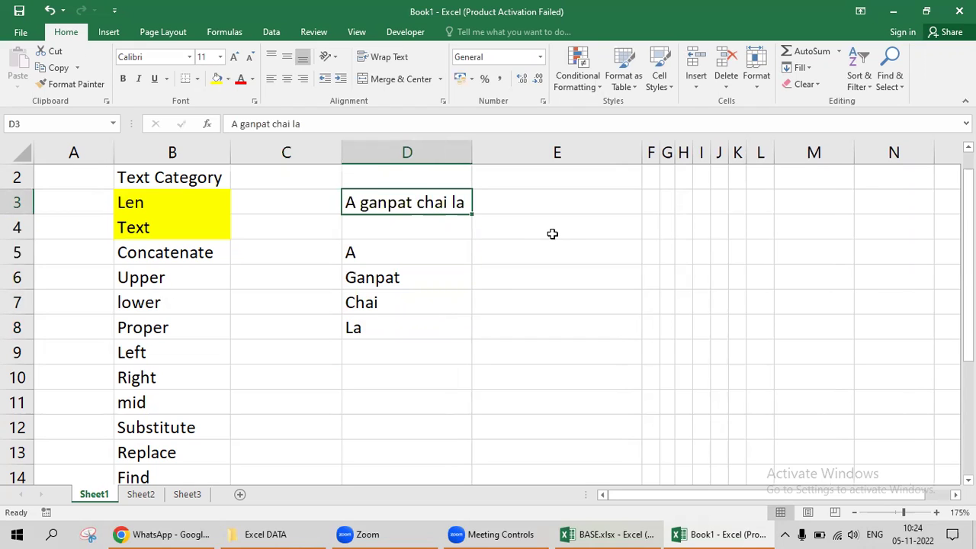
# Begin a CONCATENATE formula in E5, abandon it, and select the words D5:D8.
pyautogui.press('Down')
pyautogui.press('Down')
pyautogui.press('Right')
pyautogui.write('=')
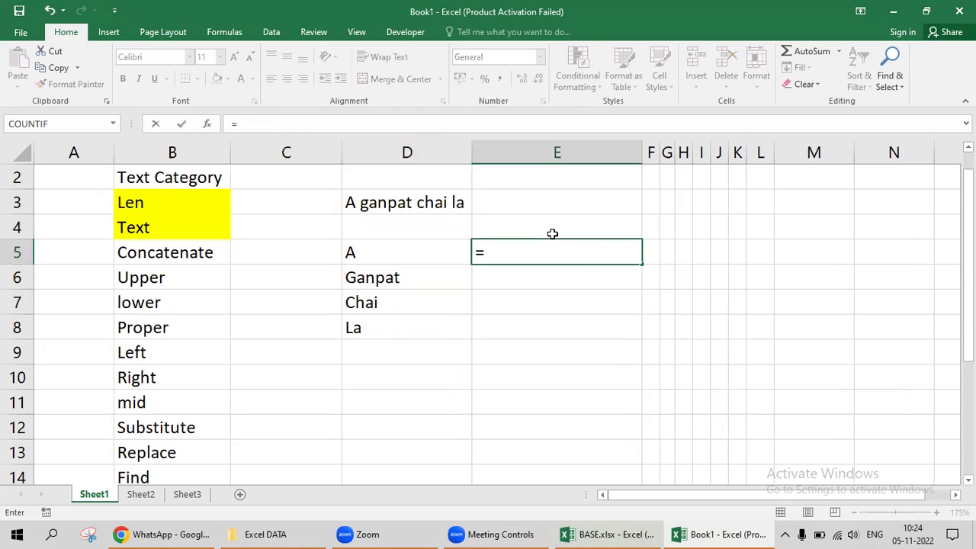
pyautogui.write('con')
pyautogui.press('Tab')
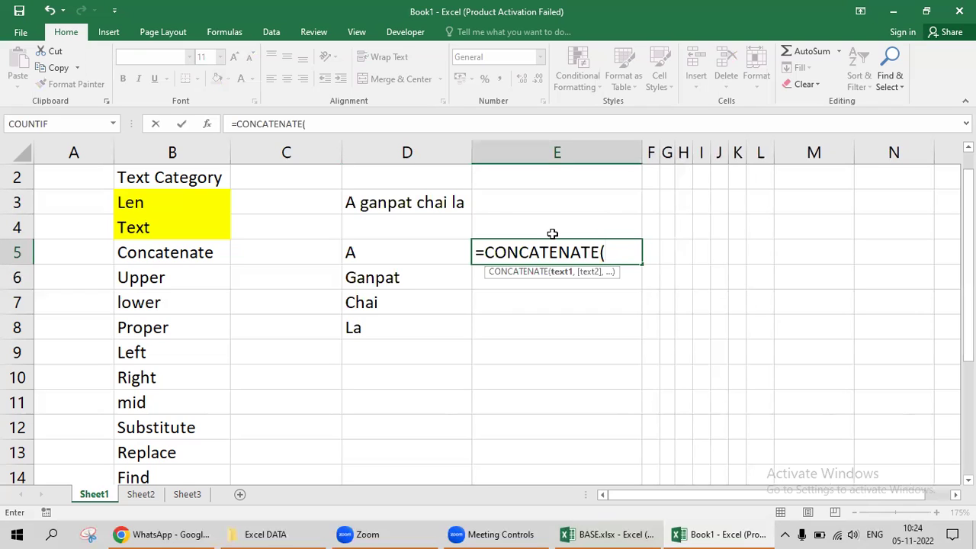
pyautogui.press('Escape')
pyautogui.press('Left')
pyautogui.hotkey('ctrl', 'shift', 'Down')
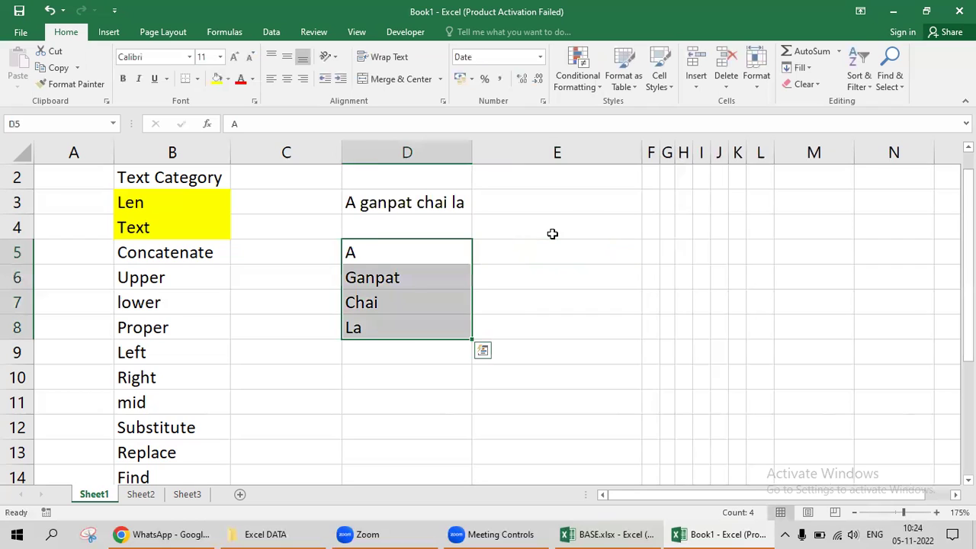
# Enter 255 in E3 and give it General number format.
pyautogui.press('Up')
pyautogui.press('Up')
pyautogui.press('Right')
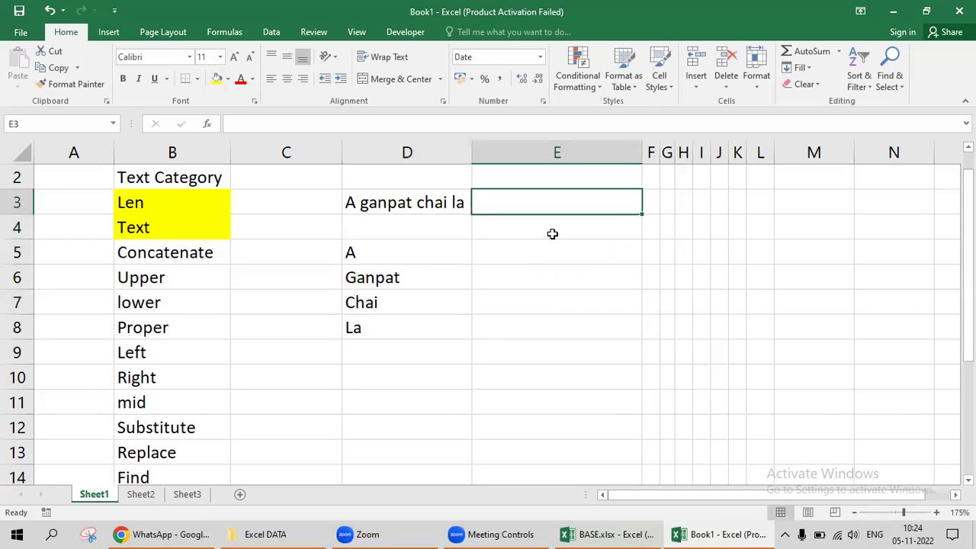
pyautogui.write('255')
pyautogui.press('Right')
pyautogui.press('Left')
pyautogui.hotkey('ctrl', 'shift', '~')
# Start =CONCATENATE in E5 joining D5 and D6 with a space between them.
pyautogui.press('Down')
pyautogui.press('Down')
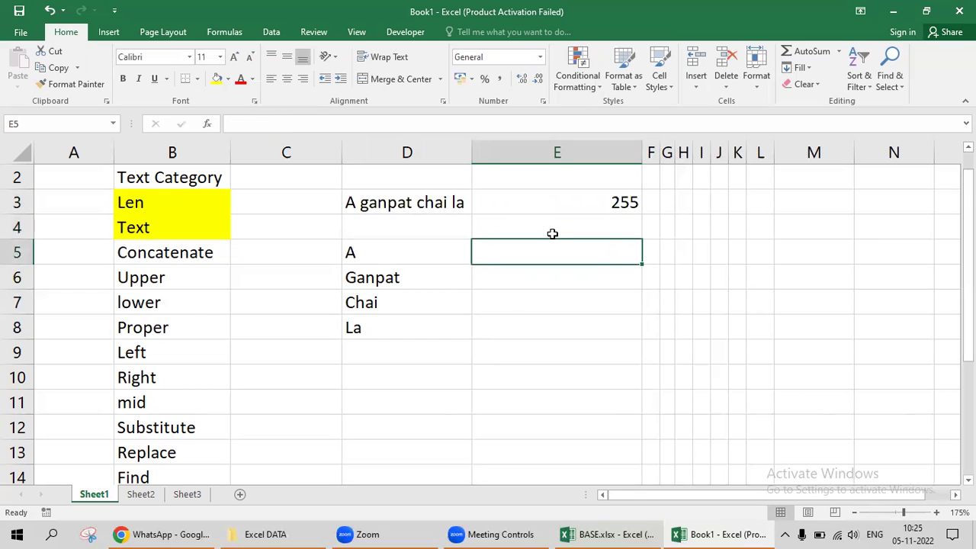
pyautogui.write('=conc')
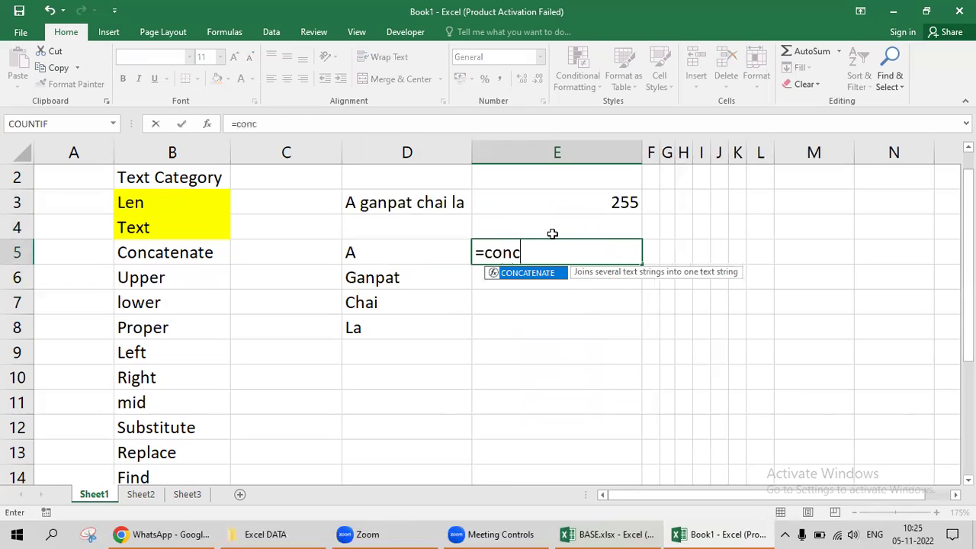
pyautogui.press('Tab')
pyautogui.press('Left')
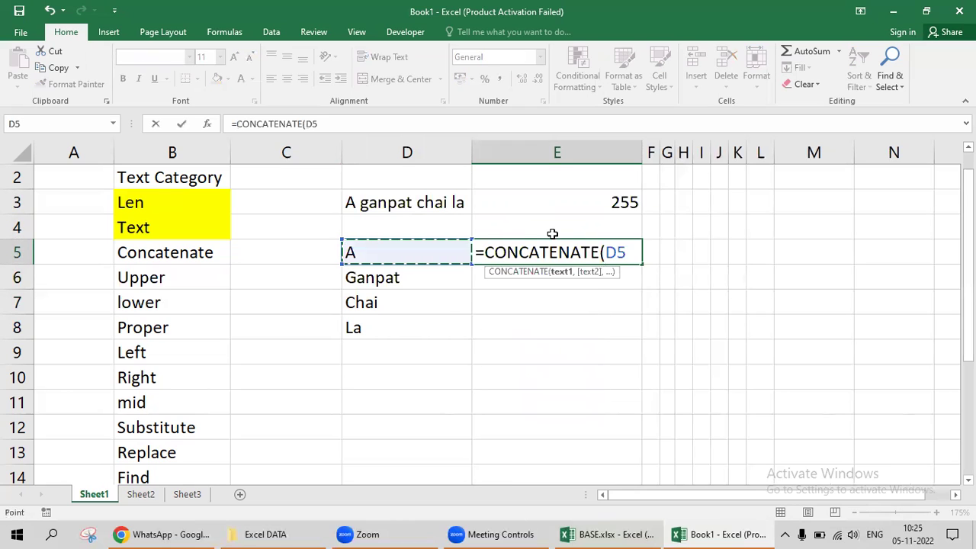
pyautogui.write(',')
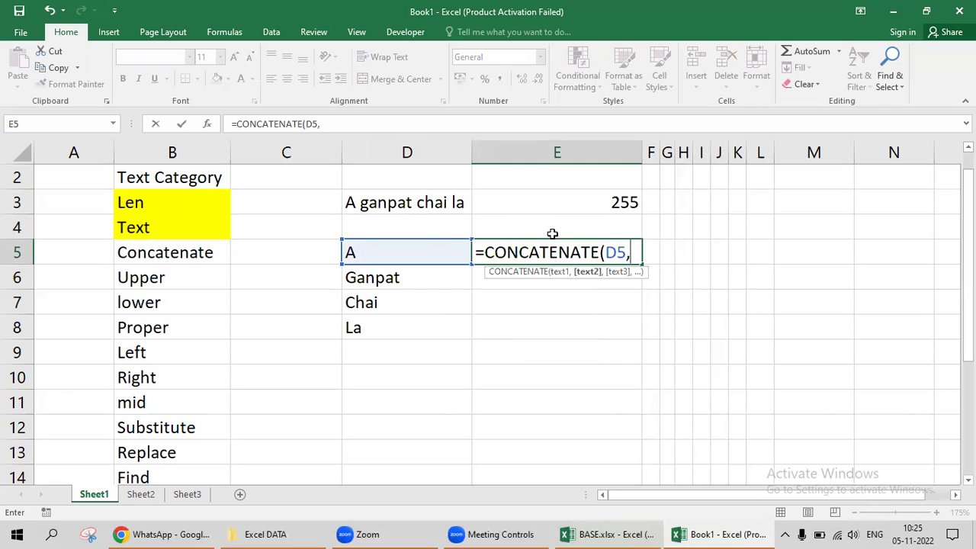
pyautogui.write('" ",')
pyautogui.press('Left')
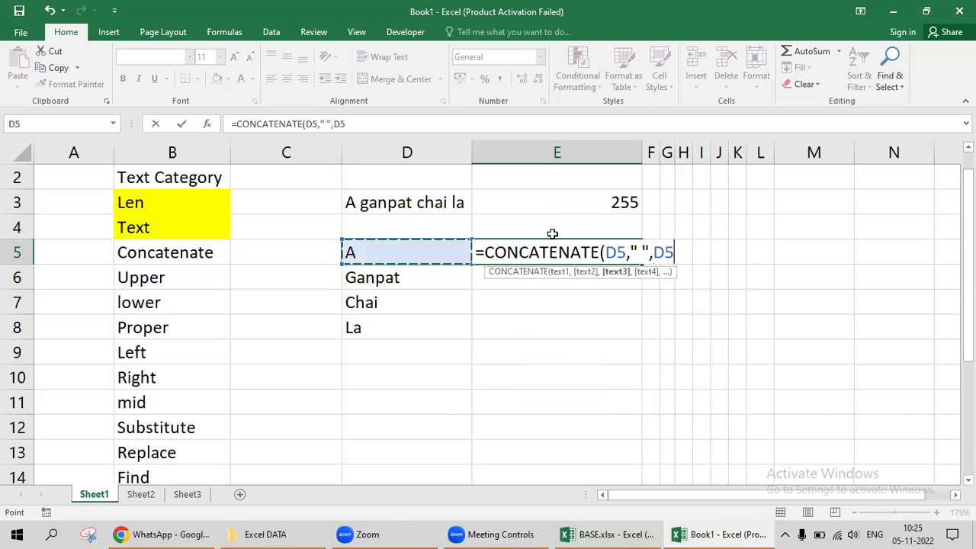
pyautogui.press('Down')
pyautogui.write(',"')
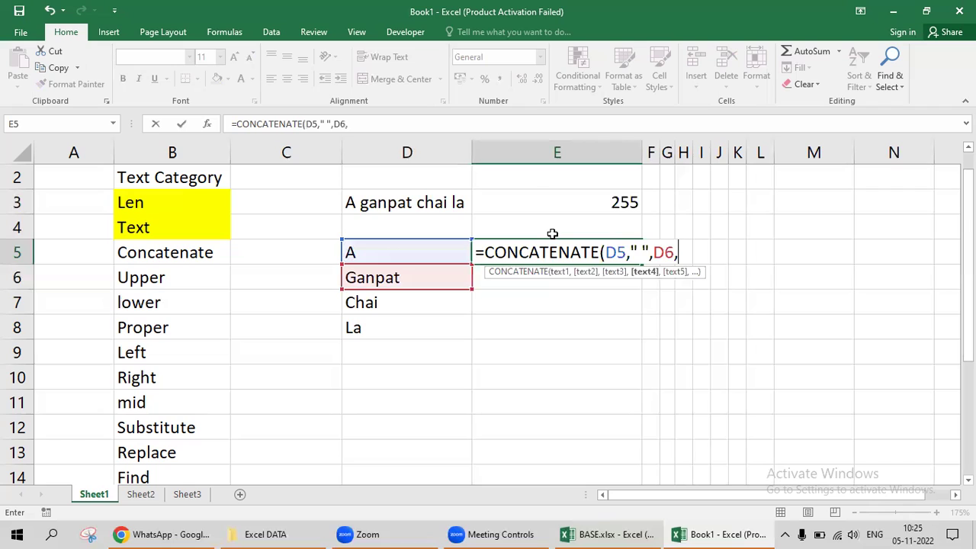
pyautogui.write(' ",')
# Add D7 and D8 with spaces and close the formula, so E5 shows 'A Ganpat Chai La'.
pyautogui.press('Left')
pyautogui.press('Down')
pyautogui.press('Down')
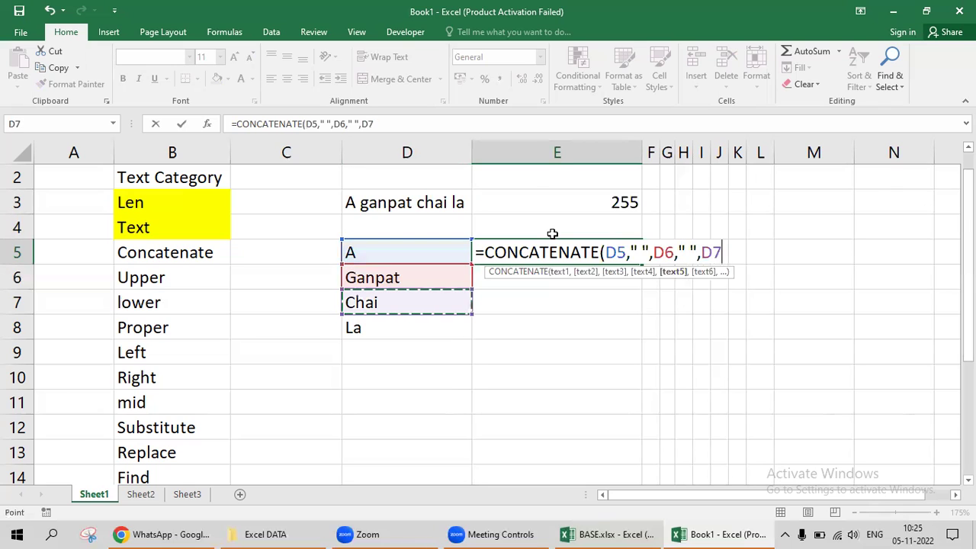
pyautogui.write('," "')
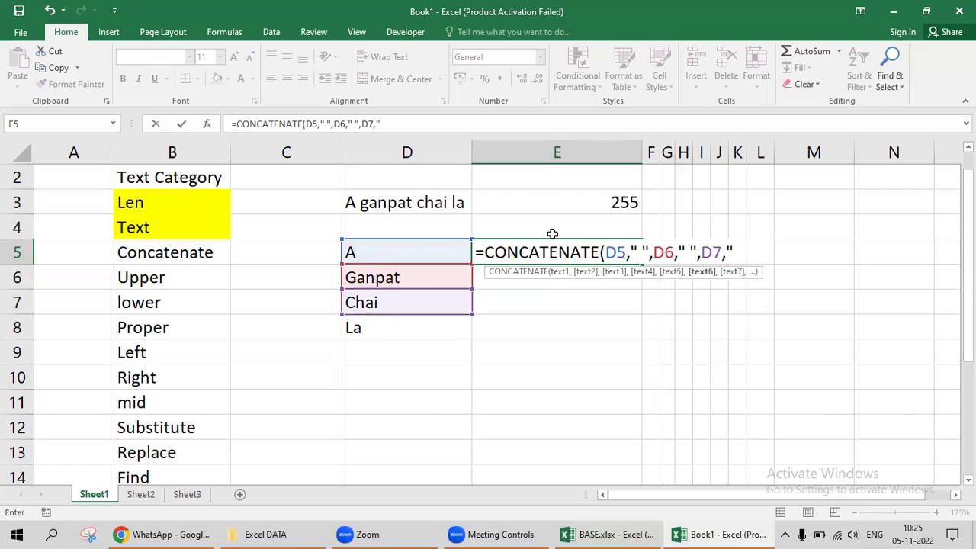
pyautogui.write(',')
pyautogui.press('Left')
pyautogui.press('Left')
pyautogui.press('Down')
pyautogui.press('Down')
pyautogui.press('Down')
pyautogui.press('Right')
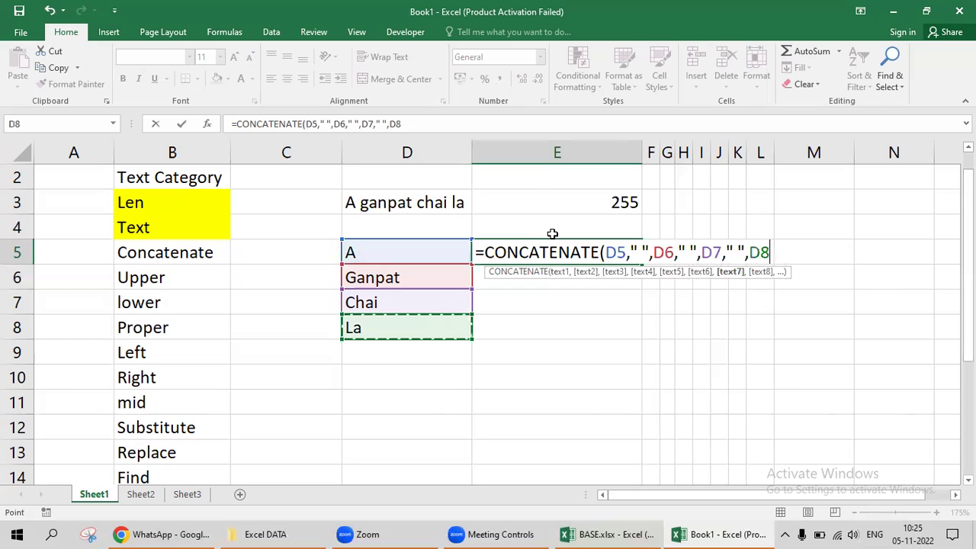
pyautogui.write(')')
pyautogui.press('Return')
pyautogui.press('Up')
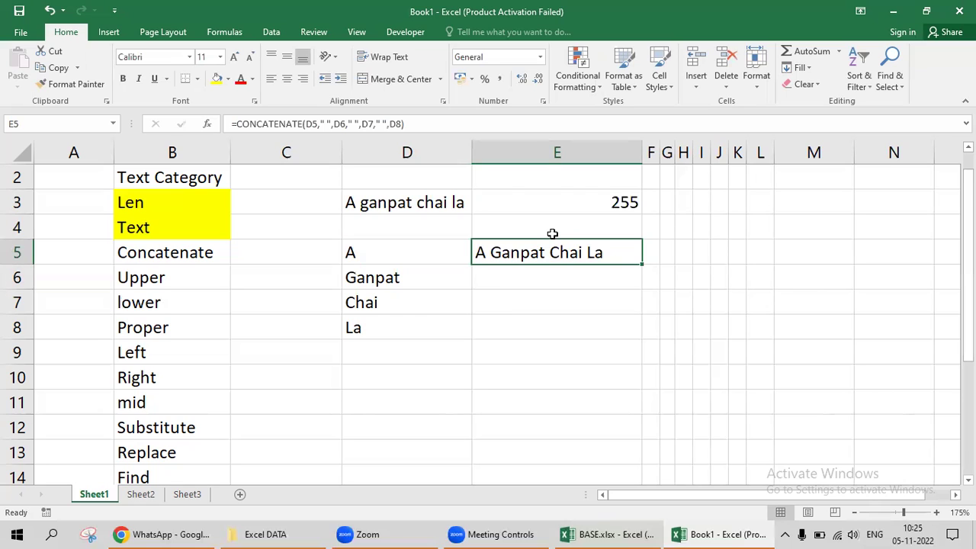
pyautogui.press('Up')
pyautogui.press('Left')
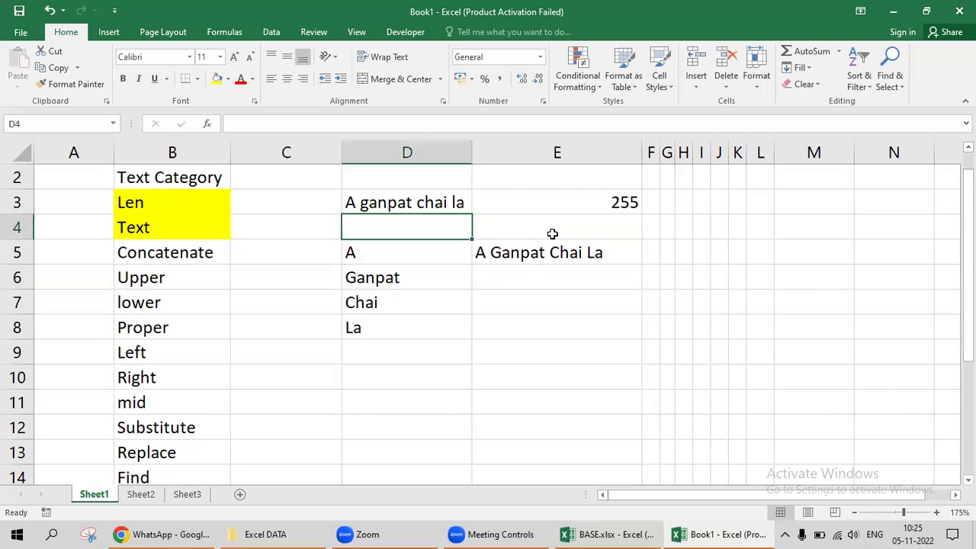
# Clear the old Concatenate example from D3:E8.
pyautogui.press('Up')
pyautogui.hotkey('shift', 'Down')
pyautogui.hotkey('shift', 'Down')
pyautogui.hotkey('shift', 'Down')
pyautogui.hotkey('shift', 'Down')
pyautogui.hotkey('shift', 'Down')
pyautogui.hotkey('shift', 'Right')
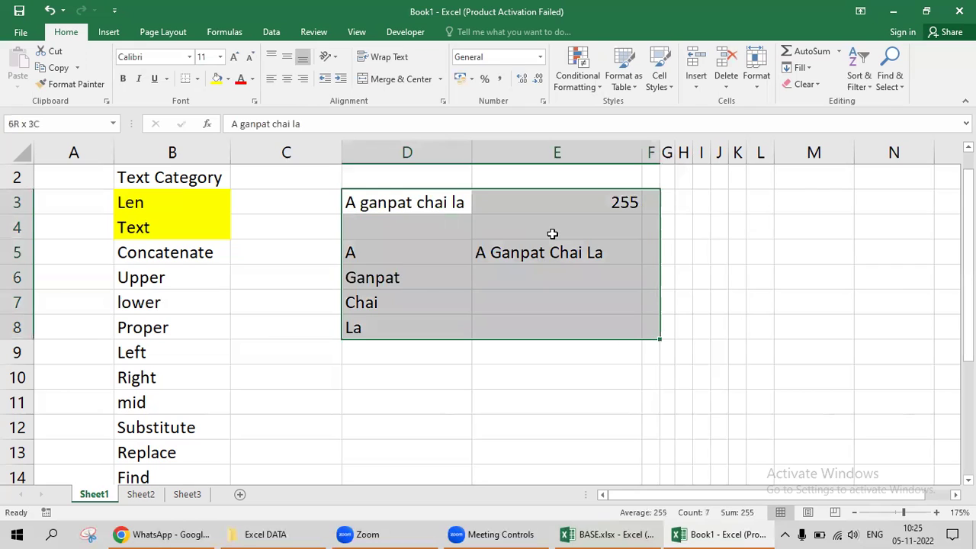
pyautogui.press('Delete')
pyautogui.press('Up')
pyautogui.press('Down')
# Enter 'My' in D3 and 'DOB is' in D4.
pyautogui.write('M')
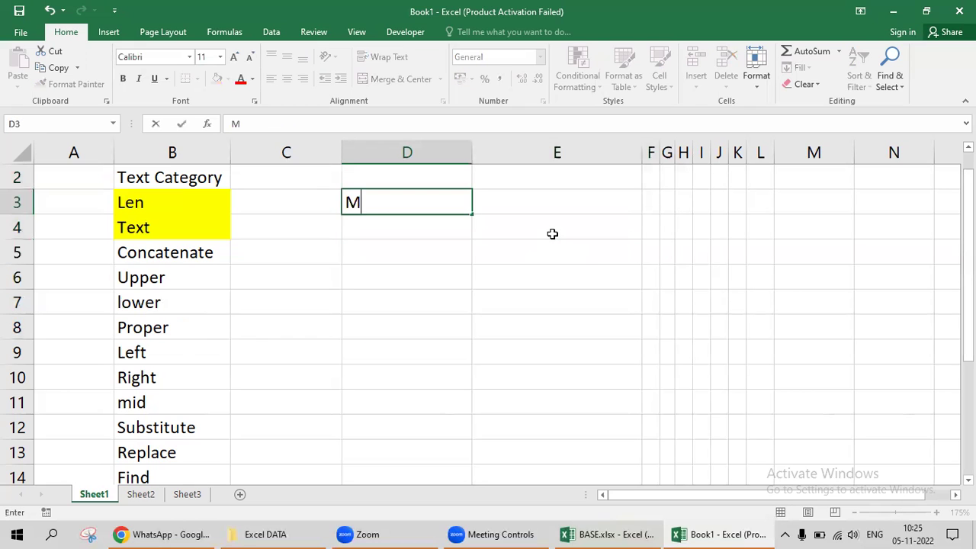
pyautogui.write('y date of')
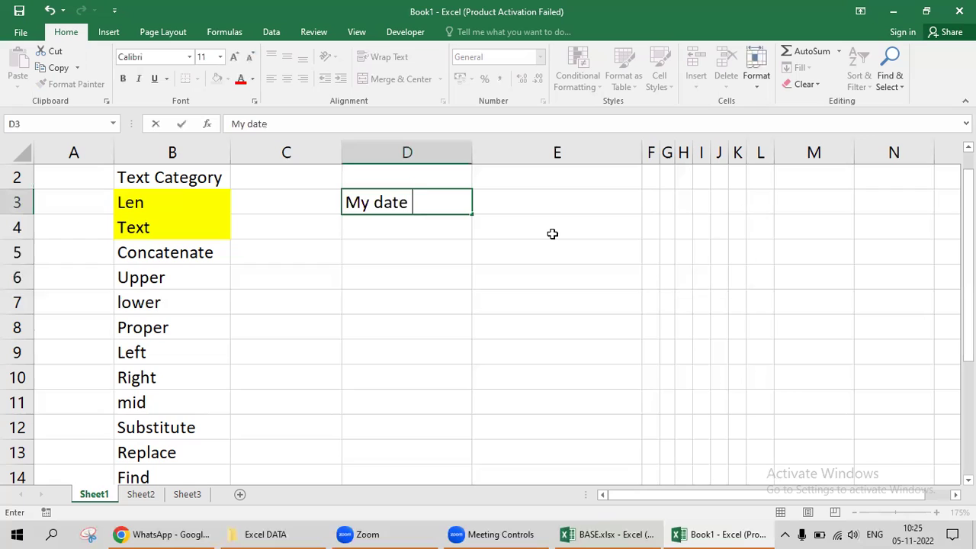
pyautogui.press('Escape')
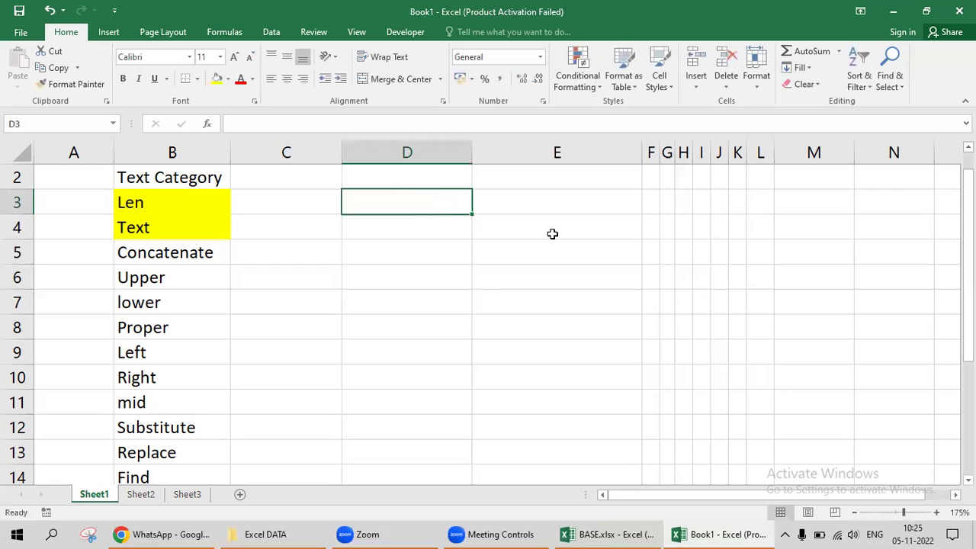
pyautogui.press('Down')
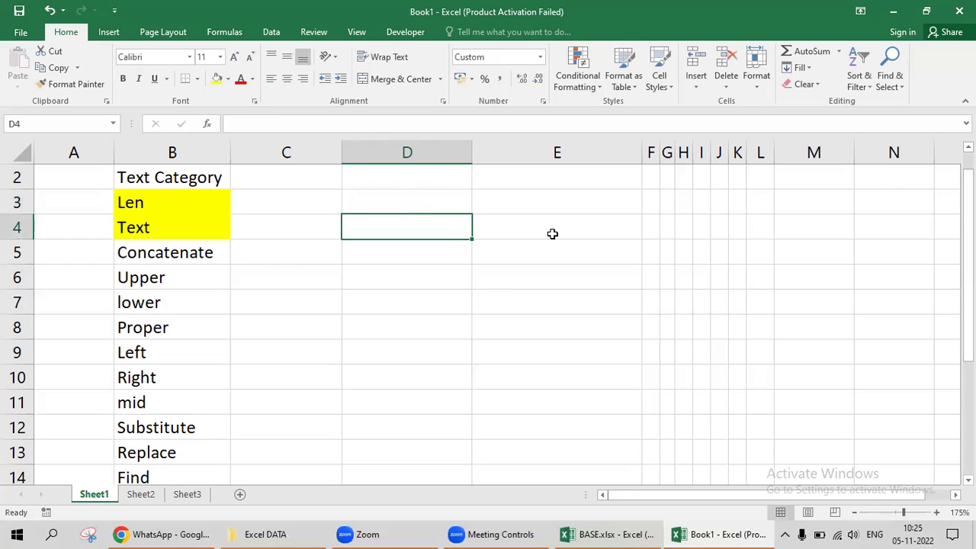
pyautogui.press('Up')
pyautogui.write('My')
pyautogui.press('Return')
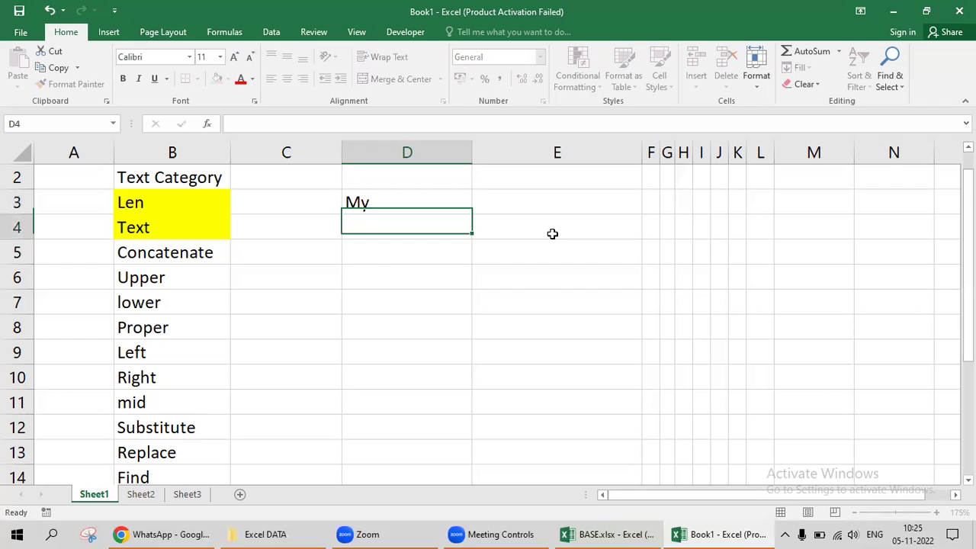
pyautogui.write('DOB')
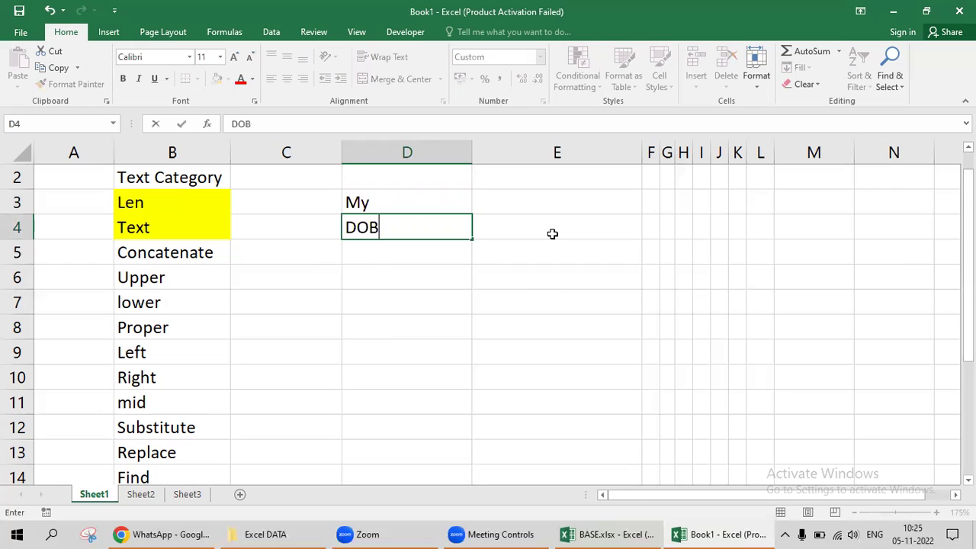
pyautogui.write(' is')
pyautogui.press('Return')
# Insert today's date 05-11-2022 in D5 and a full stop in D6.
pyautogui.hotkey('ctrl', ';')
pyautogui.press('Tab')
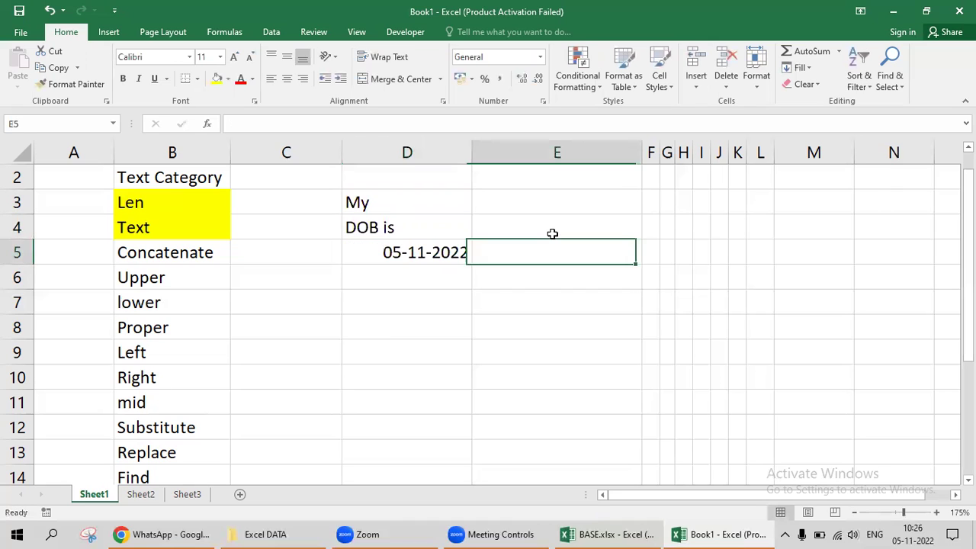
pyautogui.press('Return')
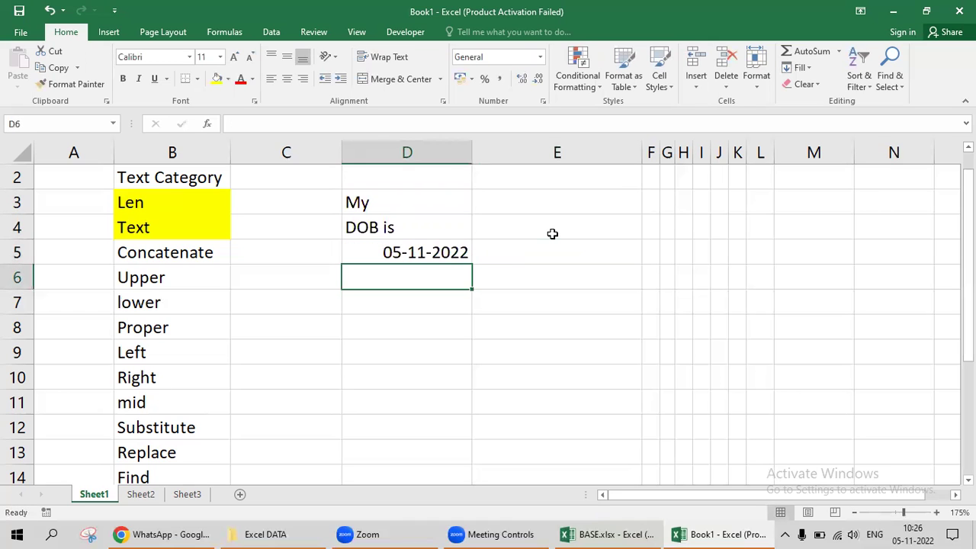
pyautogui.write('.')
pyautogui.press('Tab')
pyautogui.press('Up')
pyautogui.press('Up')
pyautogui.press('Up')
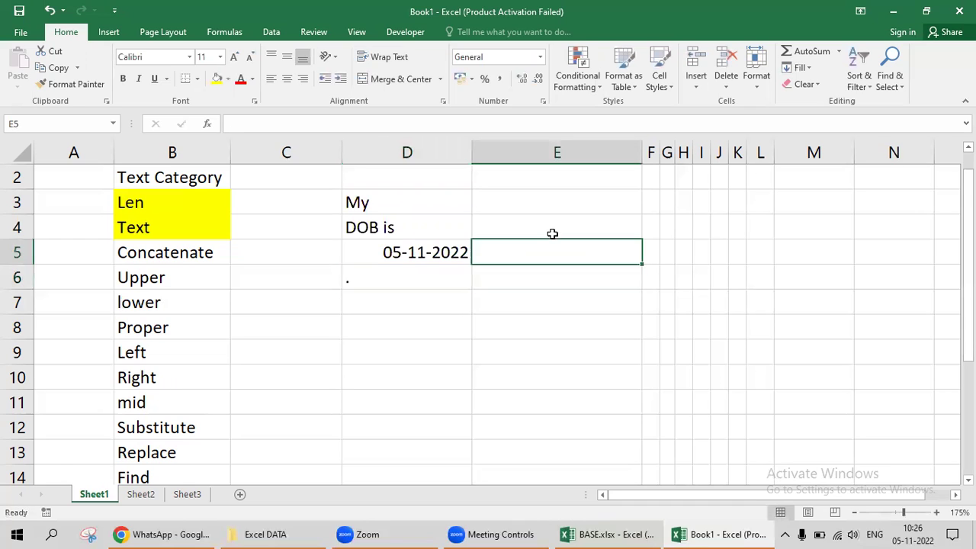
# Start =CONCATENATE in E3 joining D3 and D4 with a space.
pyautogui.write('=conc')
pyautogui.press('Tab')
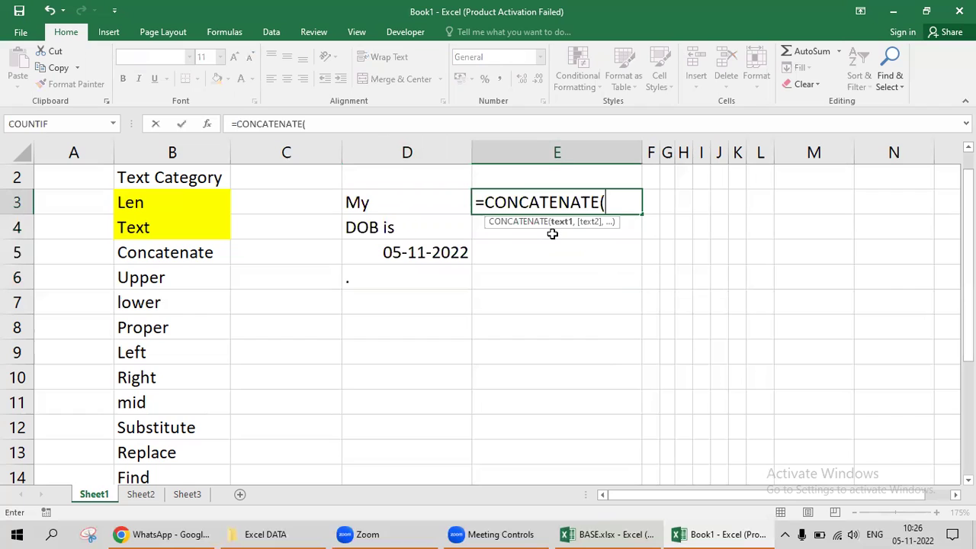
pyautogui.press('Left')
pyautogui.write('," ",')
pyautogui.press('Left')
pyautogui.press('Down')
pyautogui.write('," ",')
# Add the date D5 and full stop D6, giving 'My DOB is 44870 .', and check the sources.
pyautogui.press('Left')
pyautogui.press('Down')
pyautogui.press('Down')
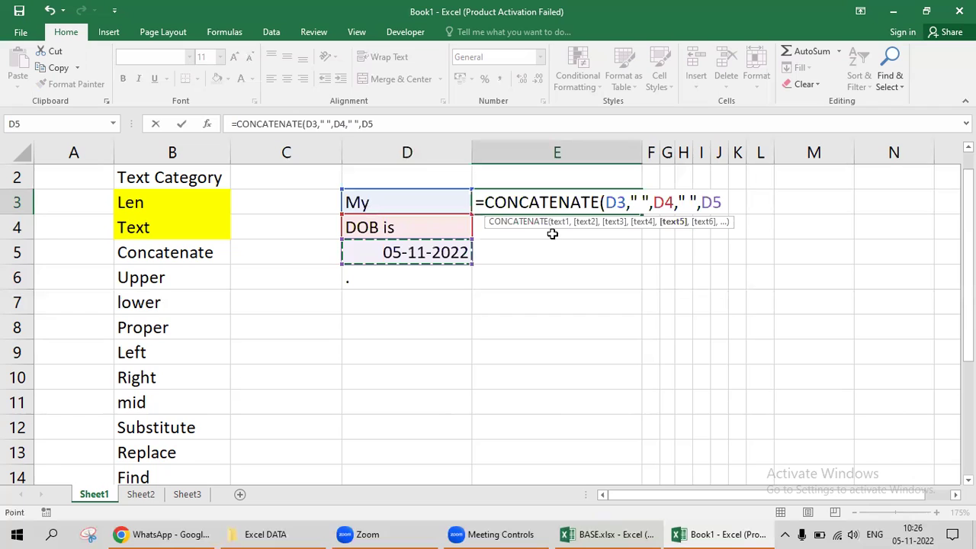
pyautogui.write('," "')
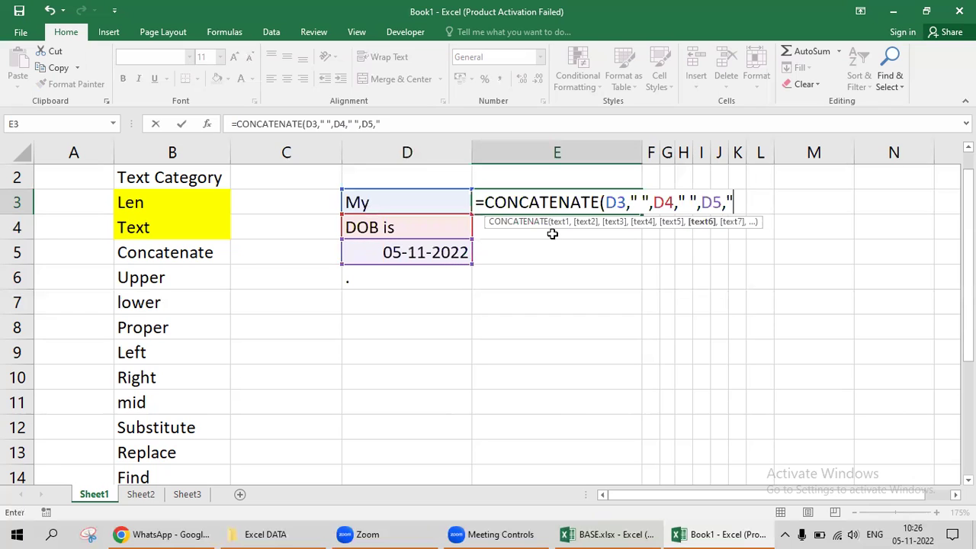
pyautogui.write(',')
pyautogui.press('Left')
pyautogui.press('Down')
pyautogui.press('Down')
pyautogui.press('Down')
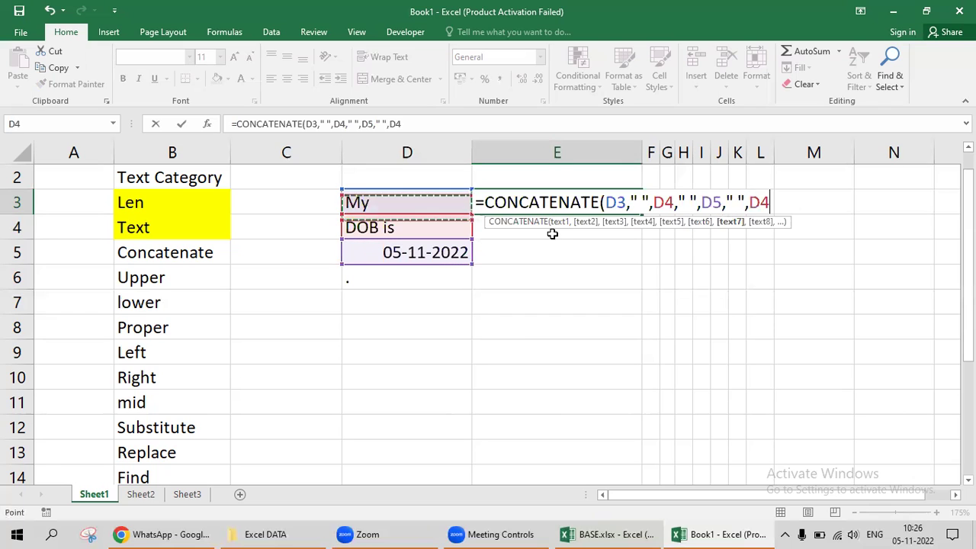
pyautogui.press('Return')
pyautogui.press('Up')
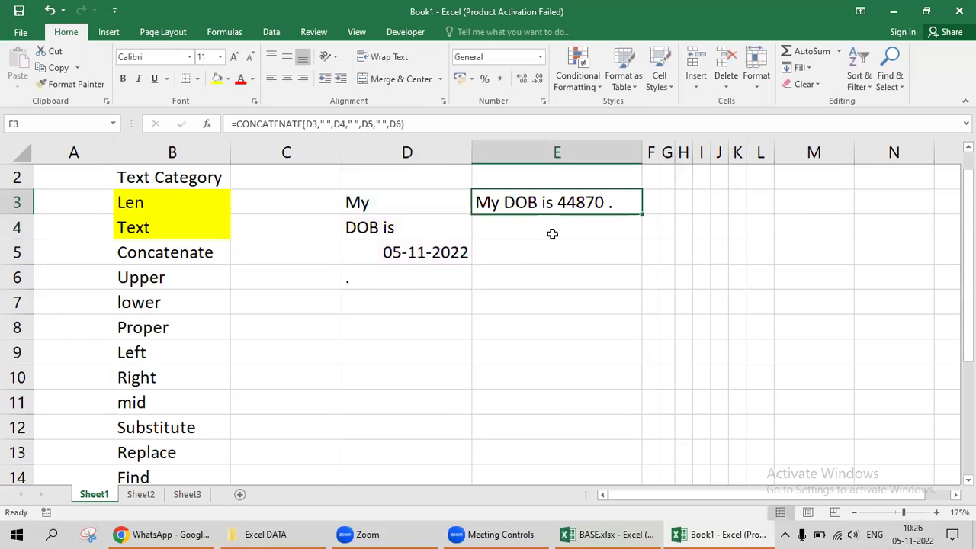
pyautogui.press('Left')
pyautogui.press('Down')
pyautogui.press('Down')
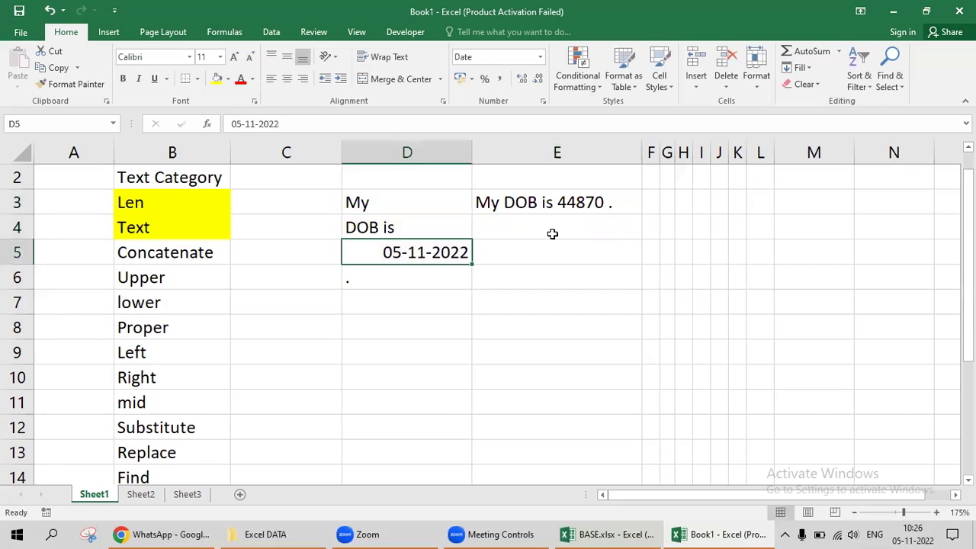
pyautogui.press('Up')
pyautogui.press('Up')
pyautogui.press('Right')
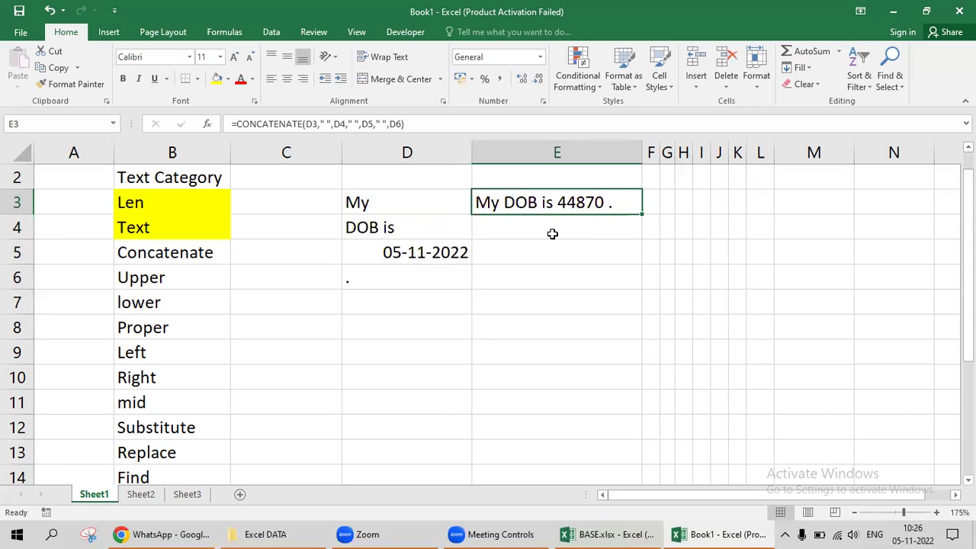
# Edit the E3 formula so the date piece becomes TEXT(D5,"dd-mm-yyyy").
pyautogui.press('F2')
pyautogui.press('Left')
pyautogui.press('Left')
pyautogui.press('Left')
pyautogui.press('Left')
pyautogui.press('Left')
pyautogui.press('Left')
pyautogui.press('Left')
pyautogui.press('Left')
pyautogui.press('Left')
pyautogui.press('Left')
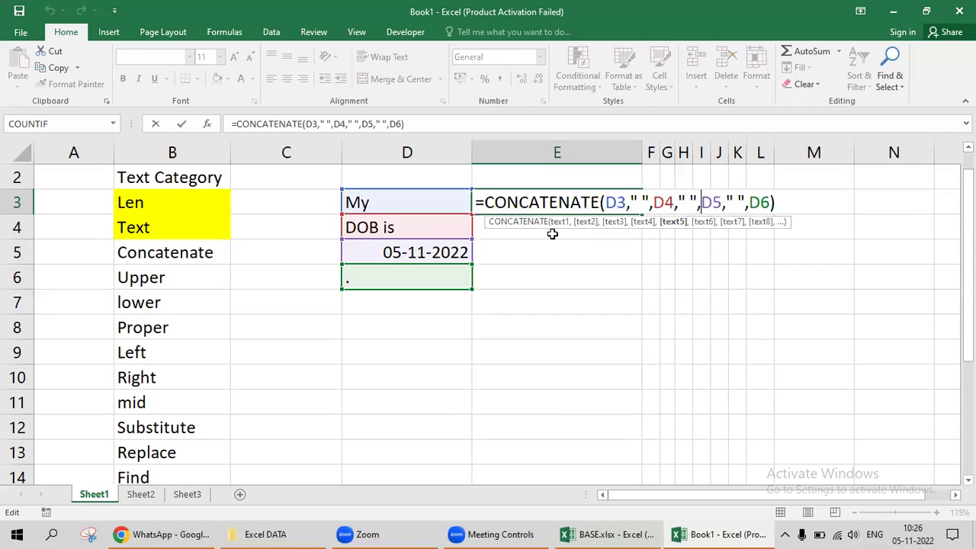
pyautogui.write('tex')
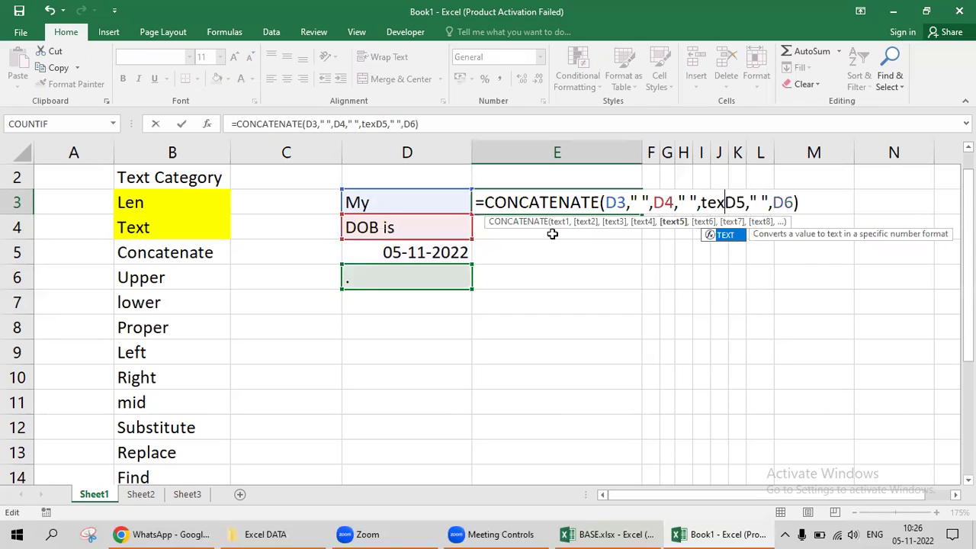
pyautogui.press('Tab')
pyautogui.press('Right')
pyautogui.press('Right')
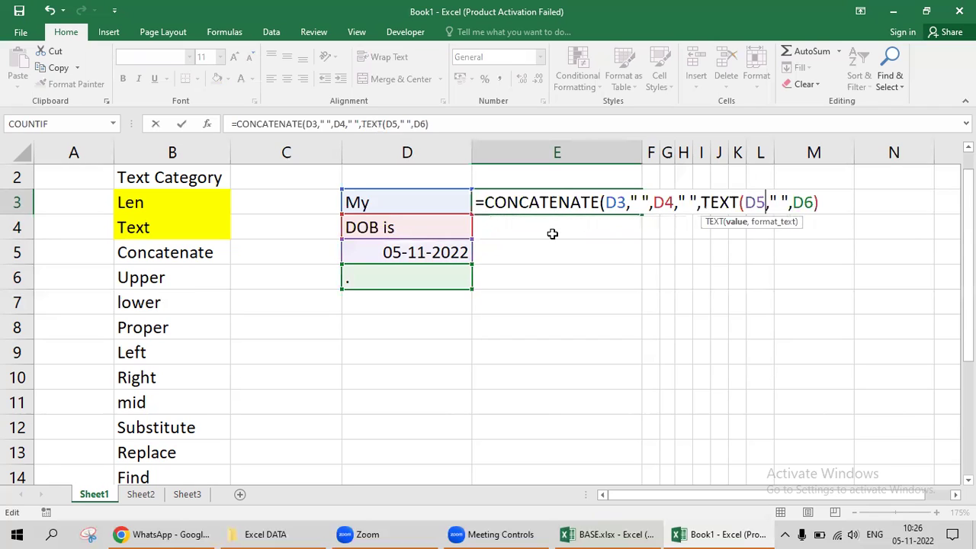
pyautogui.write(',')
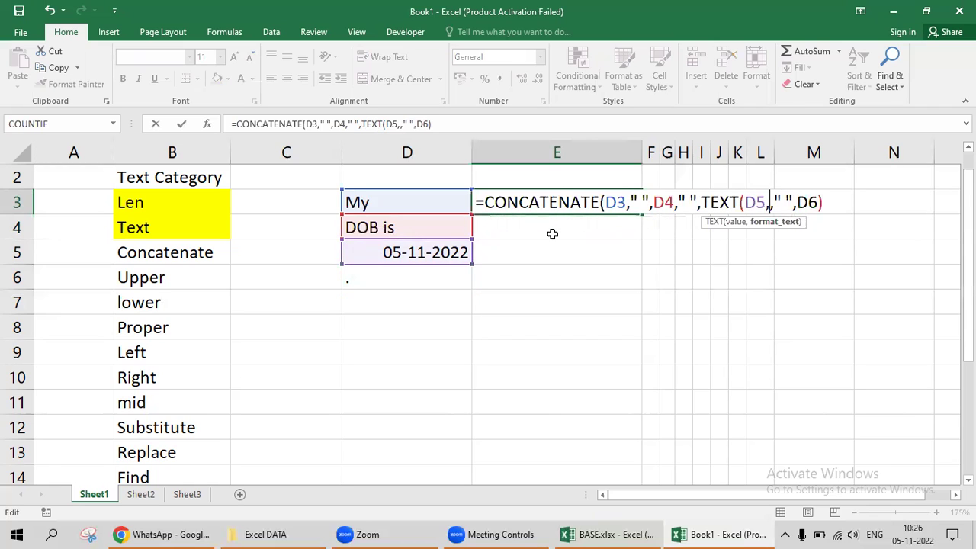
pyautogui.write('" ",TEXT(D5,"')
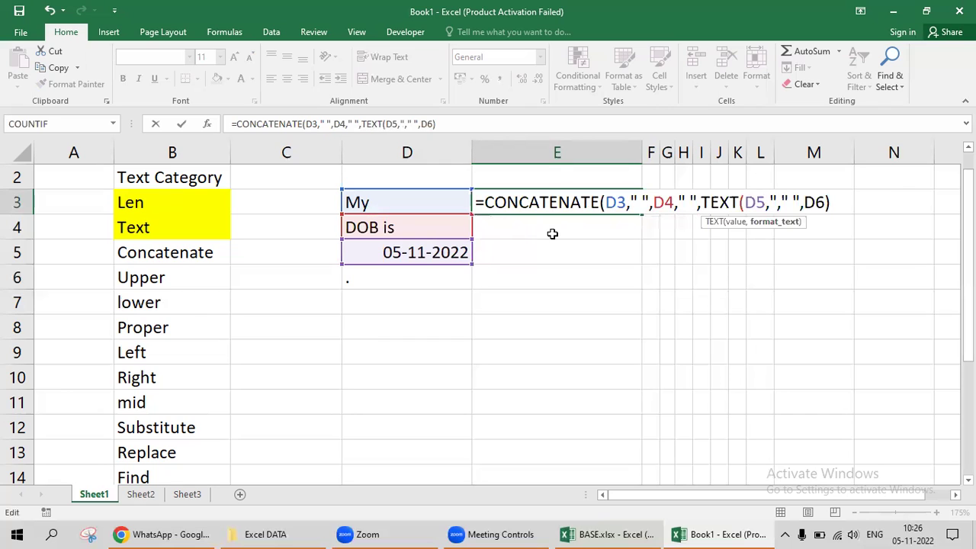
pyautogui.write('dd-mm-yy')
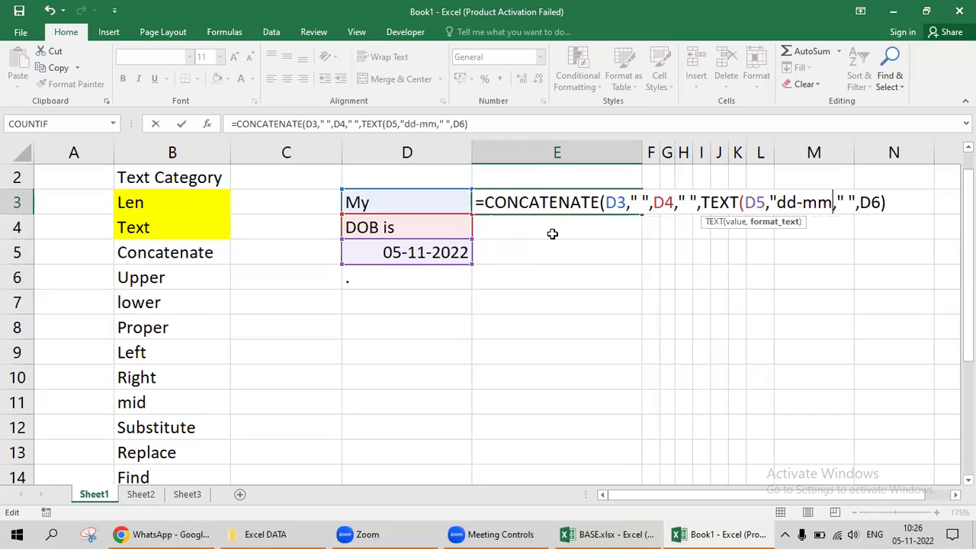
pyautogui.write('yyy')
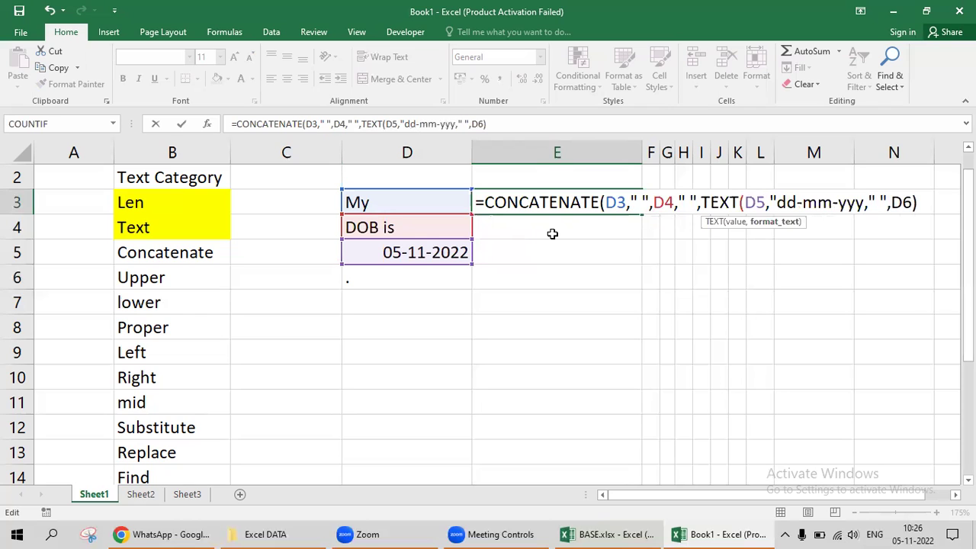
pyautogui.write('")')
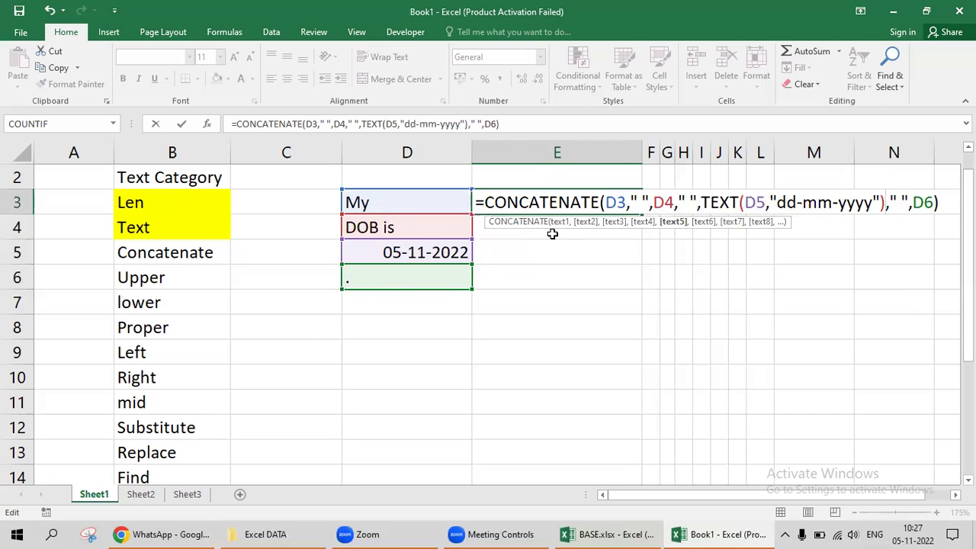
# Review and commit the formula so E3 reads 'My DOB is 05-11-2022 .'.
pyautogui.press('Left')
pyautogui.press('Left')
pyautogui.press('Left')
pyautogui.press('Left')
pyautogui.press('Left')
pyautogui.press('Left')
pyautogui.press('Left')
pyautogui.press('Left')
pyautogui.press('Left')
pyautogui.press('Left')
pyautogui.press('Left')
pyautogui.press('Left')
pyautogui.press('Left')
pyautogui.press('Left')
pyautogui.press('Left')
pyautogui.press('Left')
pyautogui.press('Left')
pyautogui.press('Left')
pyautogui.press('Left')
pyautogui.press('Left')
pyautogui.press('Left')
pyautogui.press('Left')
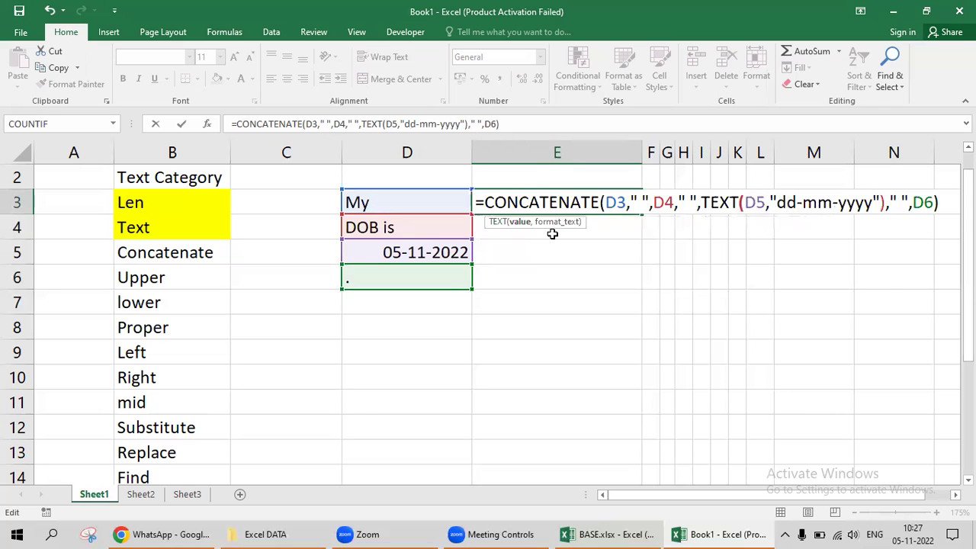
pyautogui.hotkey('shift', 'Right')
pyautogui.hotkey('shift', 'Right')
pyautogui.hotkey('shift', 'Right')
pyautogui.hotkey('shift', 'Right')
pyautogui.hotkey('shift', 'Right')
pyautogui.hotkey('shift', 'Left')
pyautogui.hotkey('shift', 'Left')
pyautogui.hotkey('shift', 'Left')
pyautogui.hotkey('shift', 'Left')
pyautogui.hotkey('shift', 'Left')
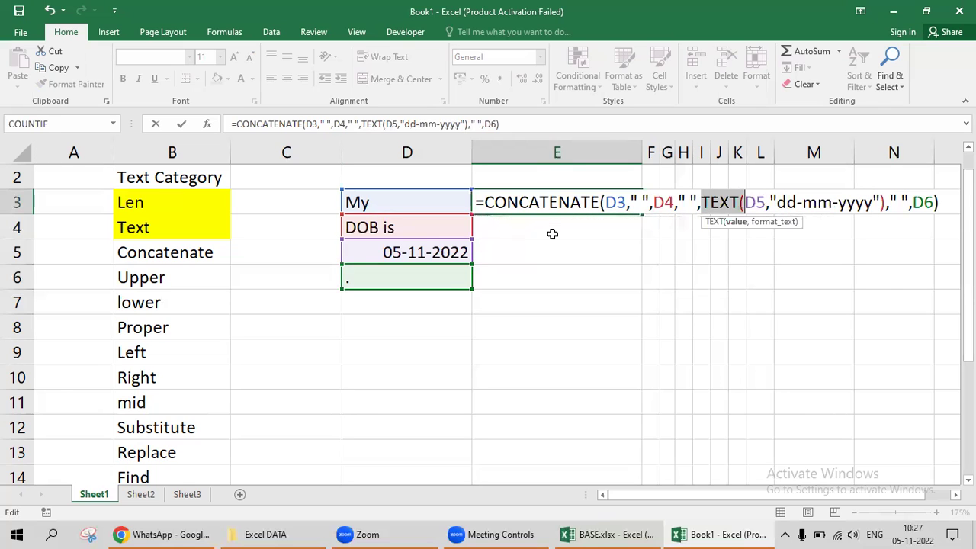
pyautogui.press('Left')
pyautogui.press('Right')
pyautogui.press('Left')
pyautogui.press('Right')
pyautogui.press('Left')
pyautogui.press('Right')
pyautogui.press('Right')
pyautogui.press('Right')
pyautogui.press('Right')
pyautogui.press('Right')
pyautogui.press('Right')
pyautogui.press('Right')
pyautogui.press('Right')
pyautogui.press('Right')
pyautogui.press('Right')
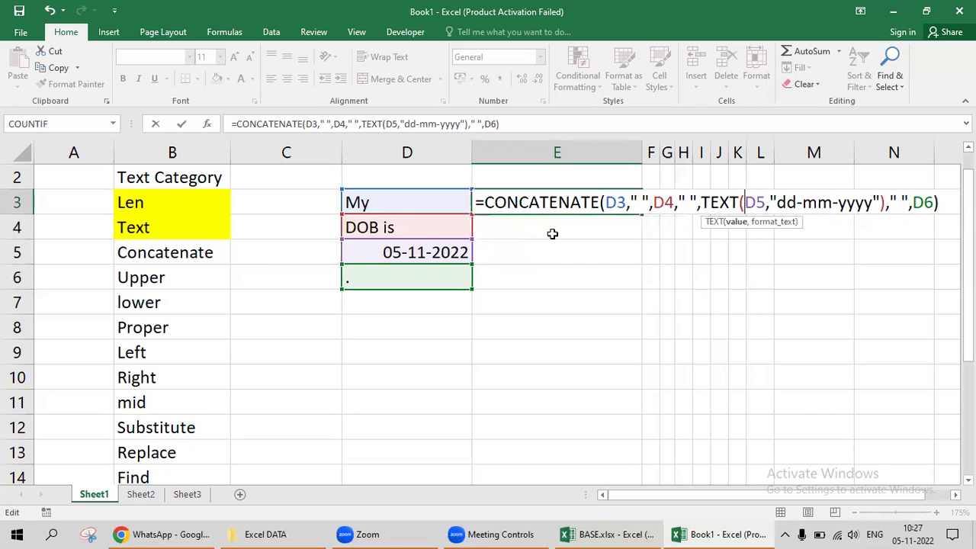
pyautogui.press('Right')
pyautogui.press('Right')
pyautogui.press('Right')
pyautogui.press('Right')
pyautogui.press('Right')
pyautogui.press('Right')
pyautogui.press('Right')
pyautogui.press('Right')
pyautogui.press('Right')
pyautogui.press('Right')
pyautogui.press('Right')
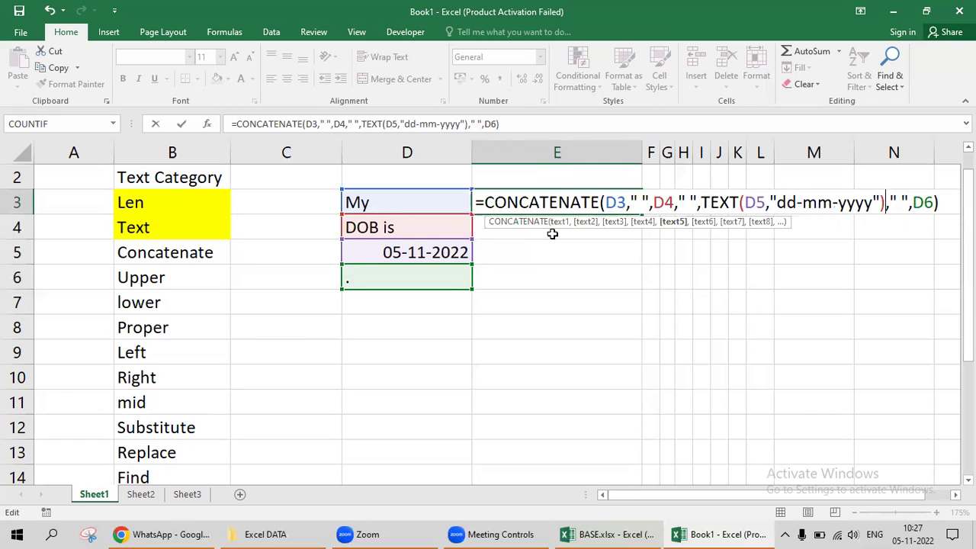
pyautogui.press('Right')
pyautogui.press('Right')
pyautogui.press('Right')
pyautogui.press('Right')
pyautogui.press('Right')
pyautogui.press('Right')
pyautogui.press('Right')
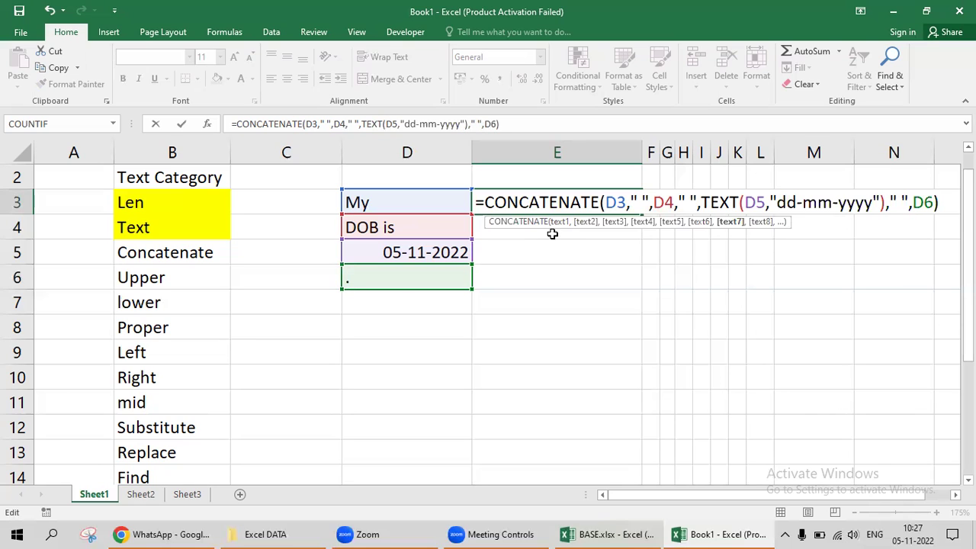
pyautogui.press('Return')
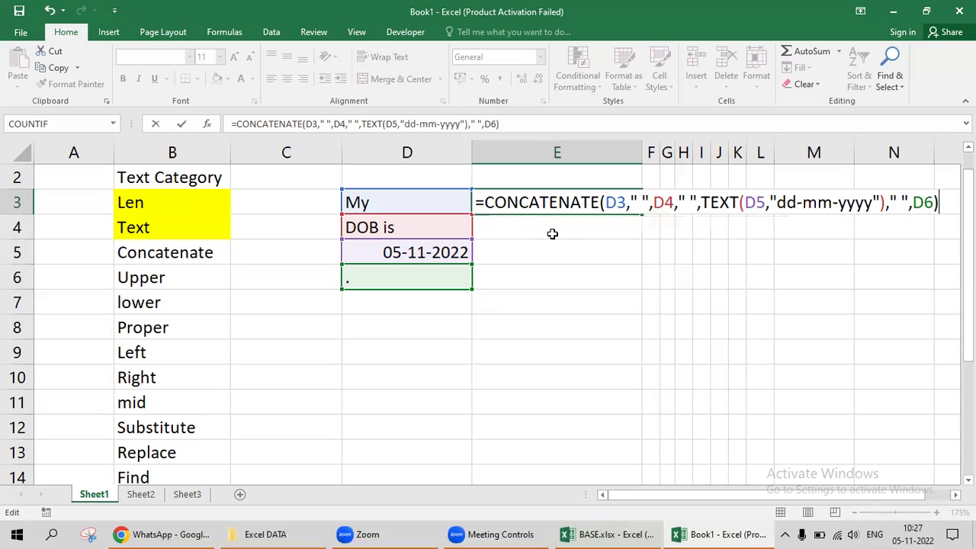
pyautogui.press('Up')
pyautogui.press('Right')
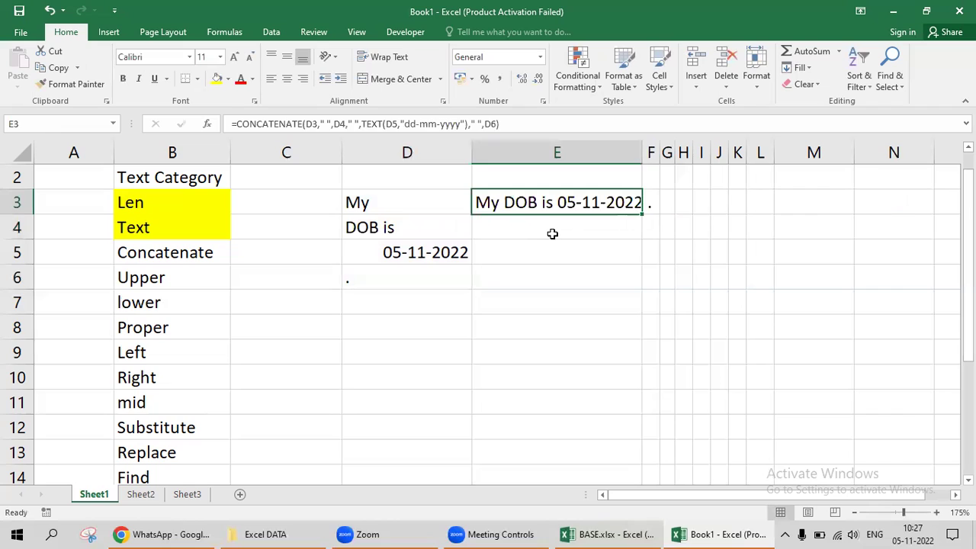
# AutoFit column E to the DOB sentence and recommit the E3 formula.
pyautogui.hotkey('alt', 'h')
pyautogui.press('o')
pyautogui.press('i')
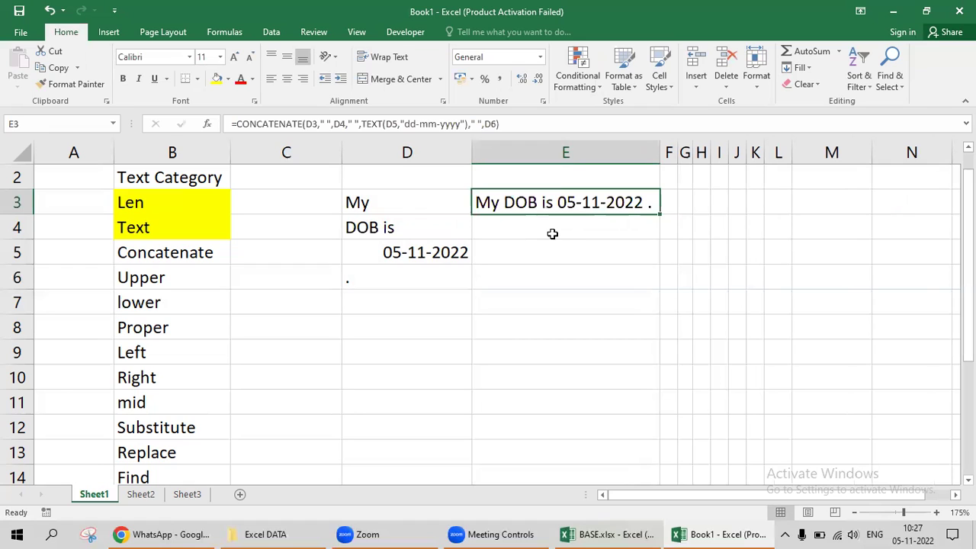
pyautogui.press('Down')
pyautogui.press('Down')
pyautogui.press('Left')
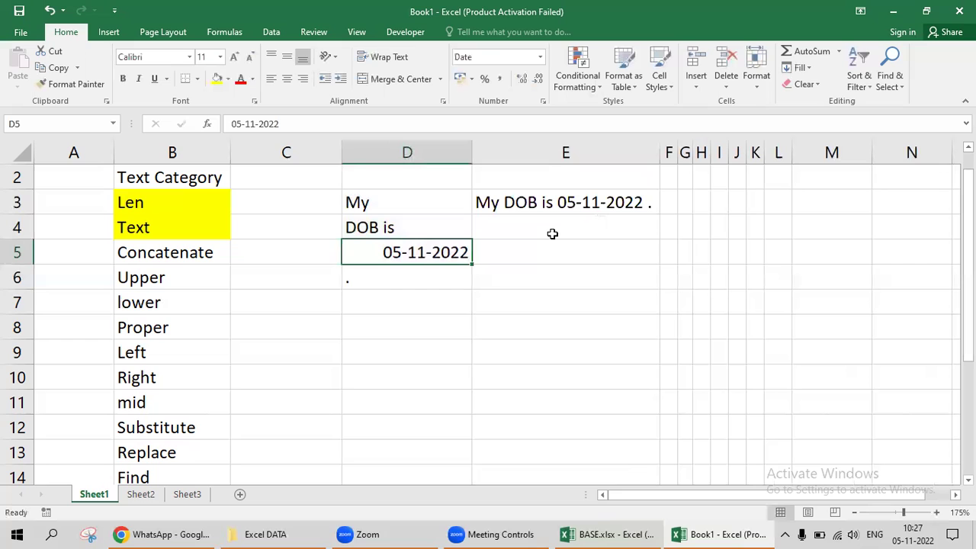
pyautogui.press('Up')
pyautogui.press('Up')
pyautogui.press('Right')
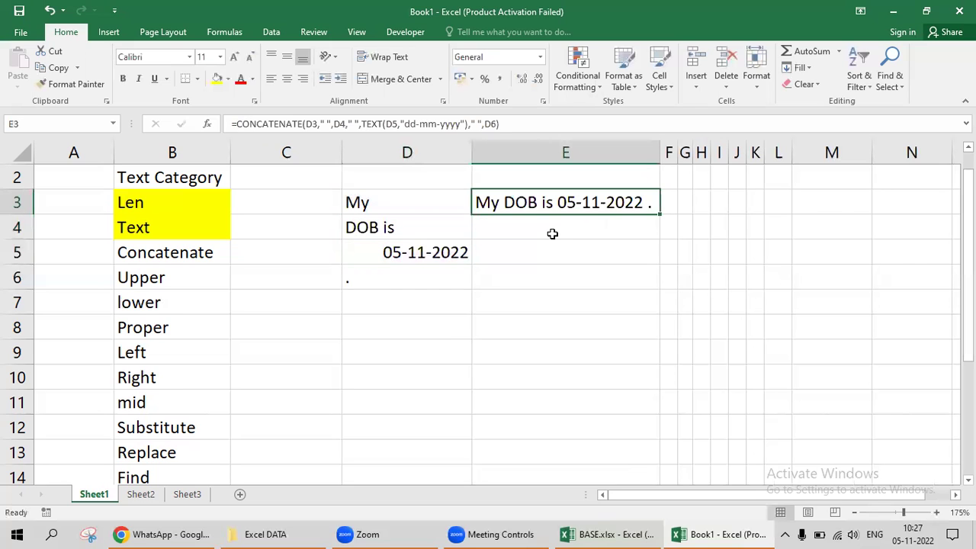
pyautogui.press('F2')
pyautogui.hotkey('ctrl', 'Return')
# Enter the heading 'Date value' in E2.
pyautogui.press('Down')
pyautogui.press('Down')
pyautogui.press('Left')
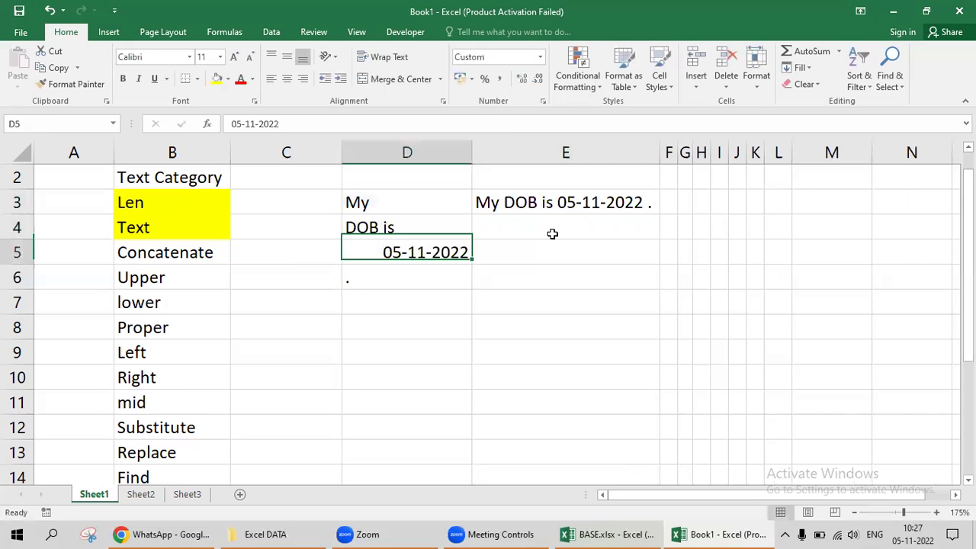
pyautogui.press('Up')
pyautogui.press('Right')
pyautogui.press('Up')
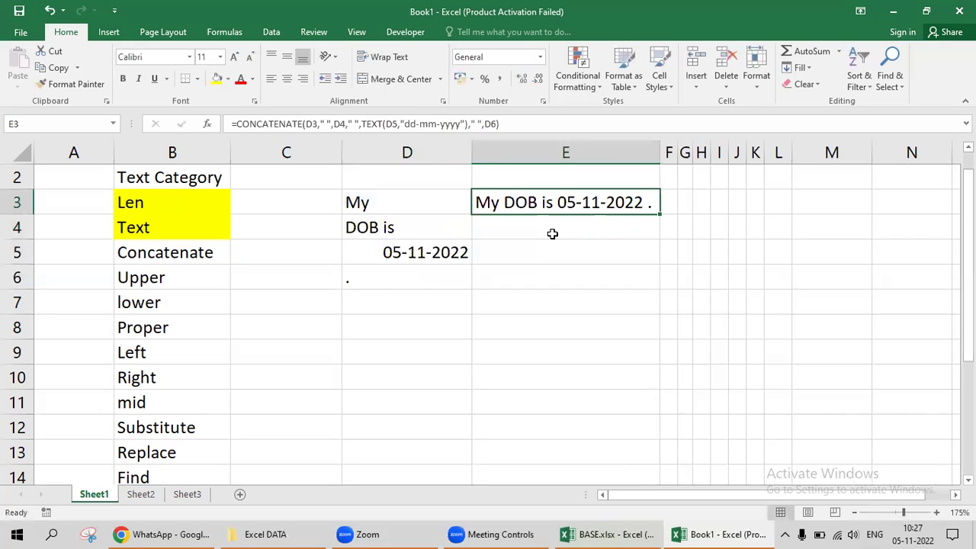
pyautogui.press('Up')
pyautogui.write('Date value')
pyautogui.press('Right')
pyautogui.press('Left')
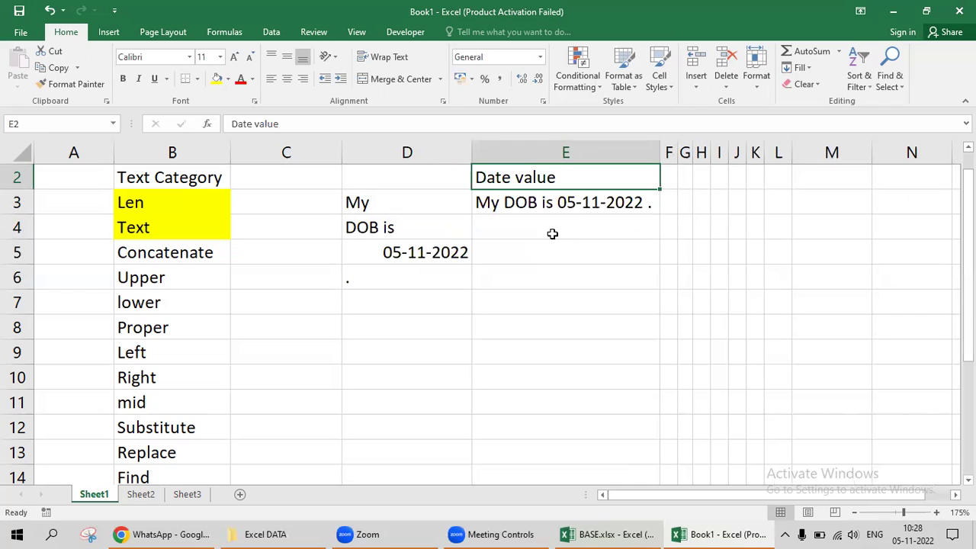
# Review the date in D5 and the sentence formula in E3.
pyautogui.press('Down')
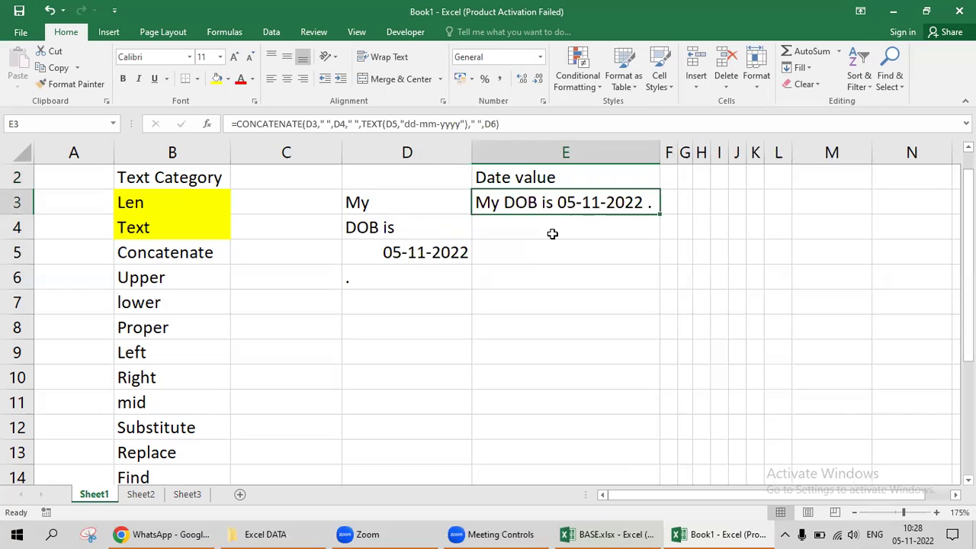
pyautogui.press('Left')
pyautogui.press('Down')
pyautogui.press('Down')
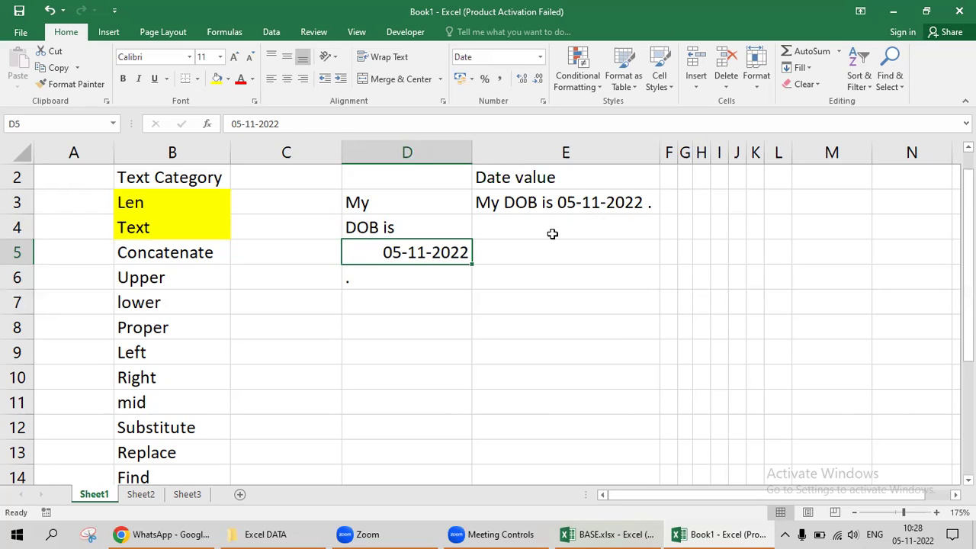
pyautogui.press('Up')
pyautogui.press('Up')
pyautogui.press('Right')
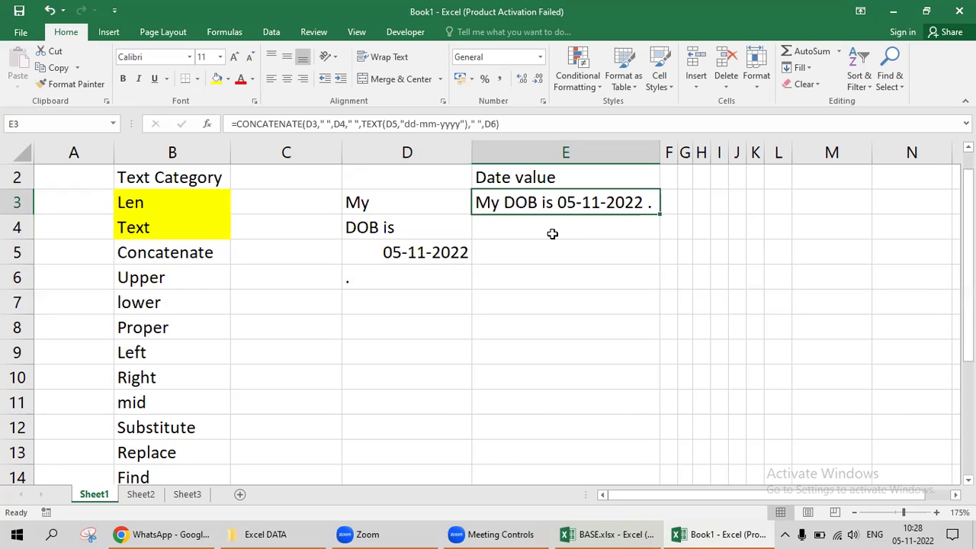
pyautogui.press('Up')
pyautogui.press('Left')
pyautogui.press('Left')
pyautogui.press('Left')
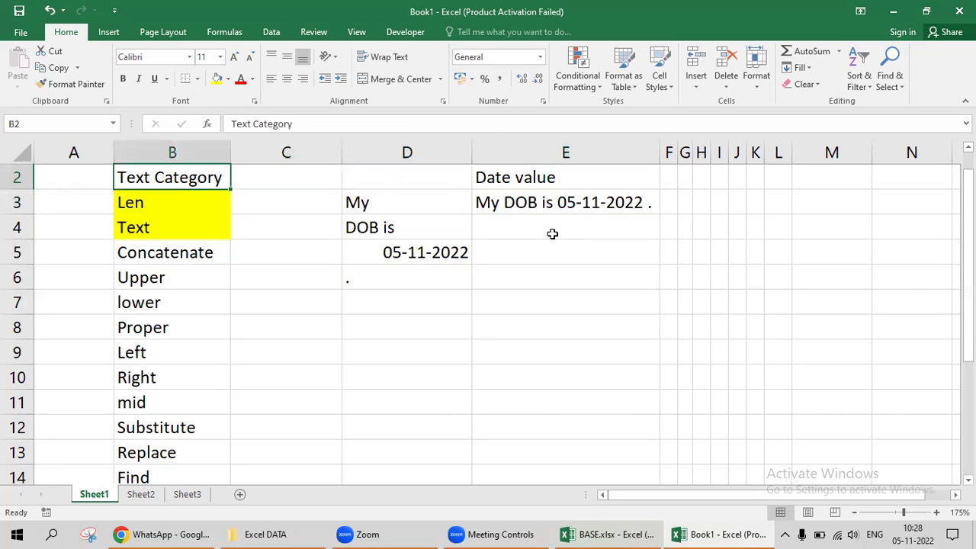
# Fill the Concatenate label in B5 yellow.
pyautogui.press('Down')
pyautogui.press('Down')
pyautogui.press('Down')
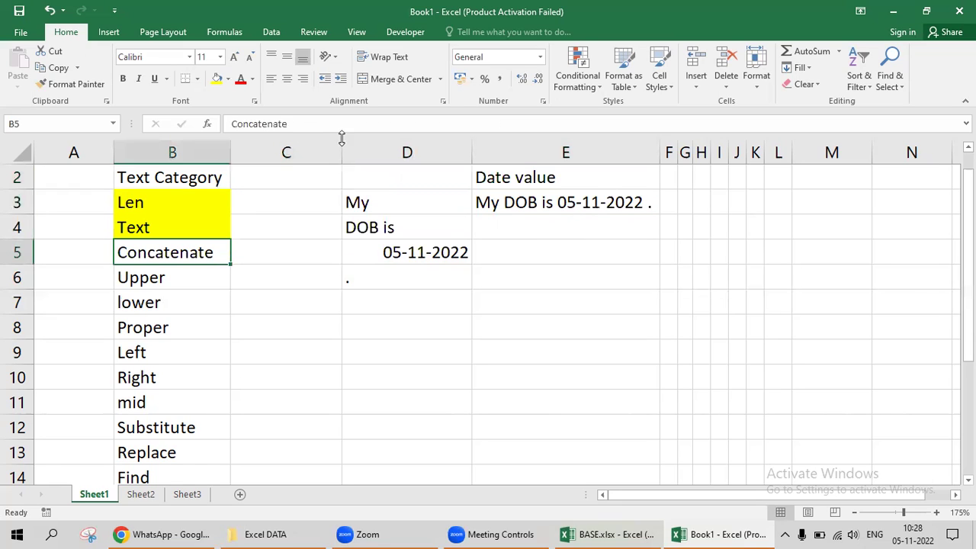
pyautogui.click(217, 78)
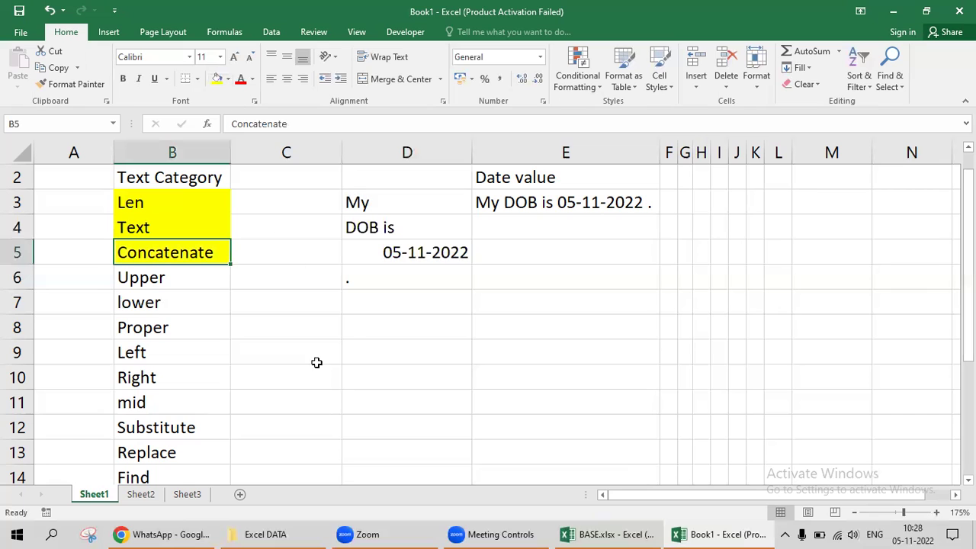
pyautogui.click(345, 303)
pyautogui.press('Left')
pyautogui.press('Left')
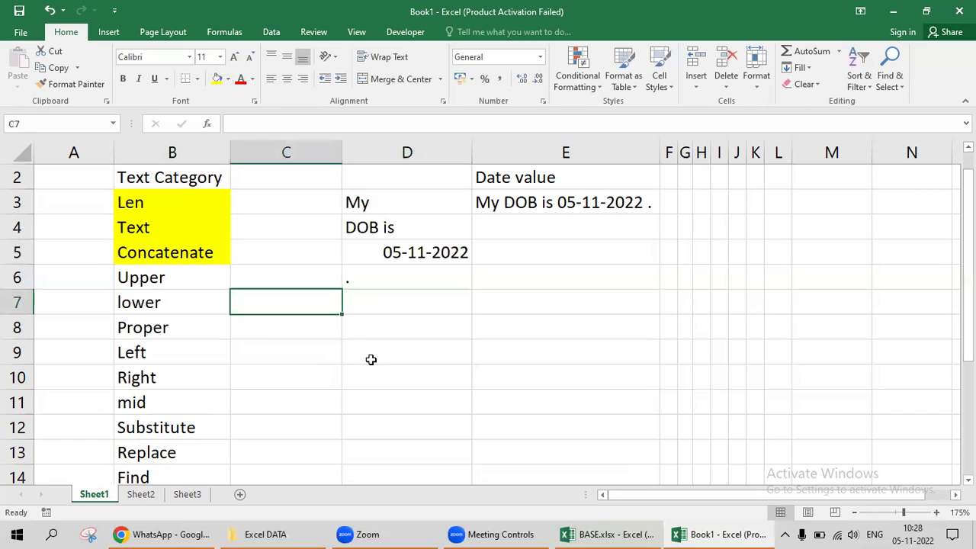
pyautogui.press('Up')
pyautogui.hotkey('shift', 'Down')
pyautogui.hotkey('shift', 'Down')
pyautogui.press('Right')
pyautogui.press('Right')
pyautogui.press('Right')
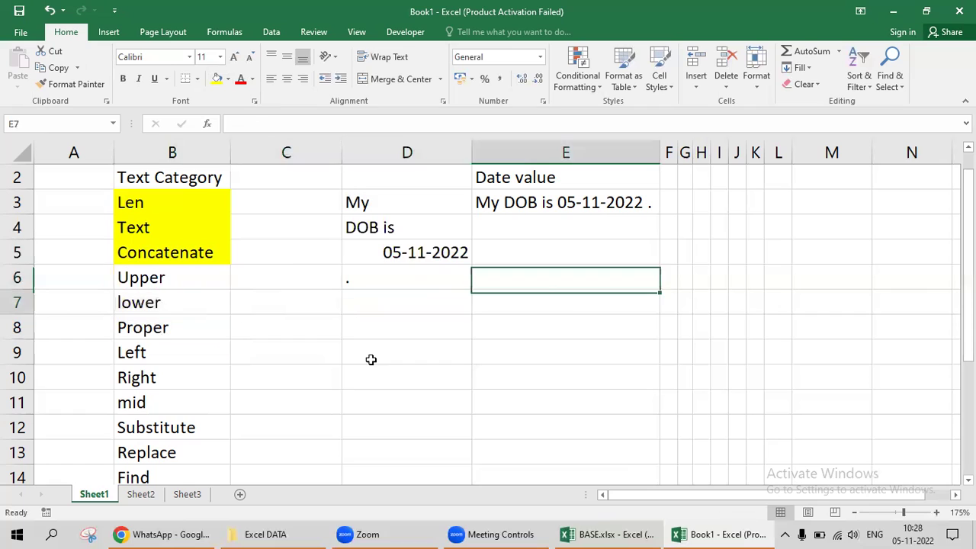
pyautogui.press('Down')
pyautogui.press('Left')
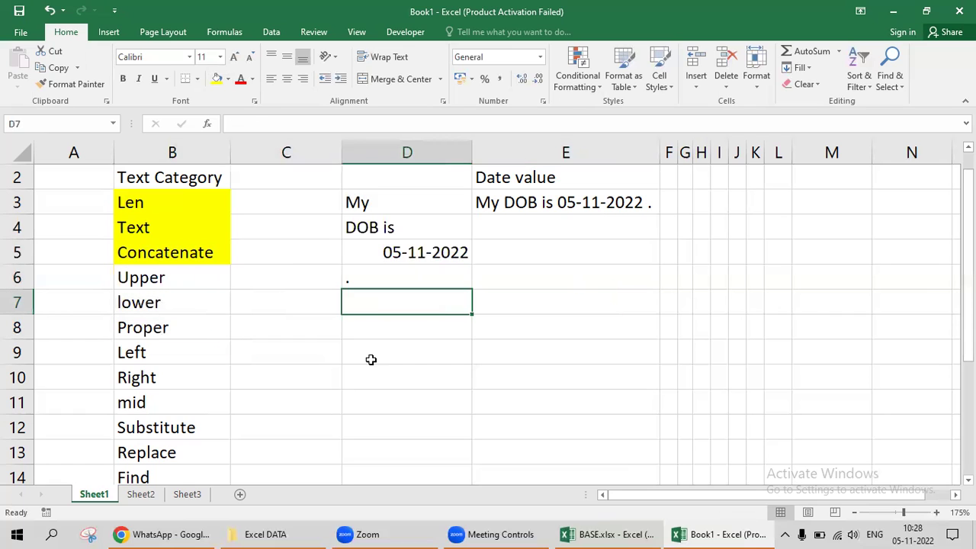
# Enter the sample text 'DigItal LEaRning' in D7.
pyautogui.write('Dig')
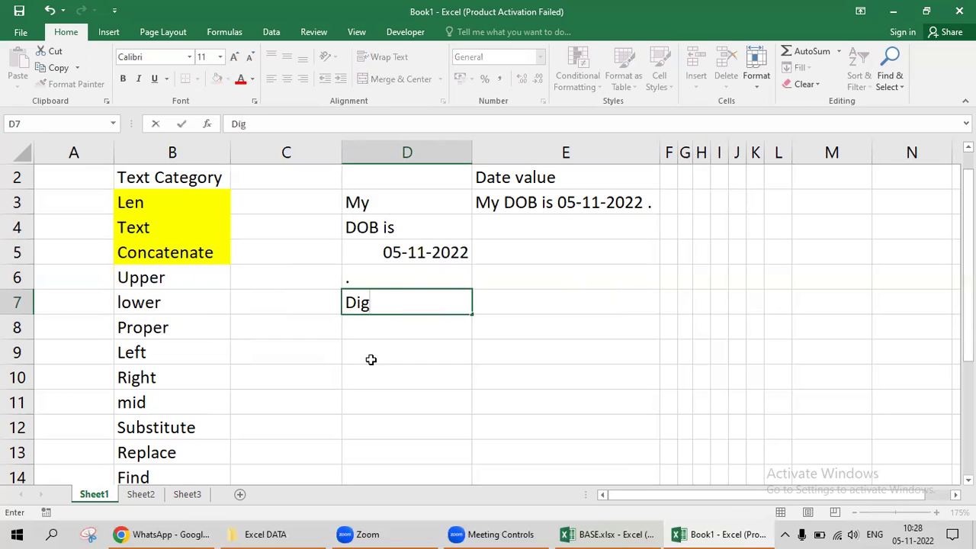
pyautogui.write('Ital LE')
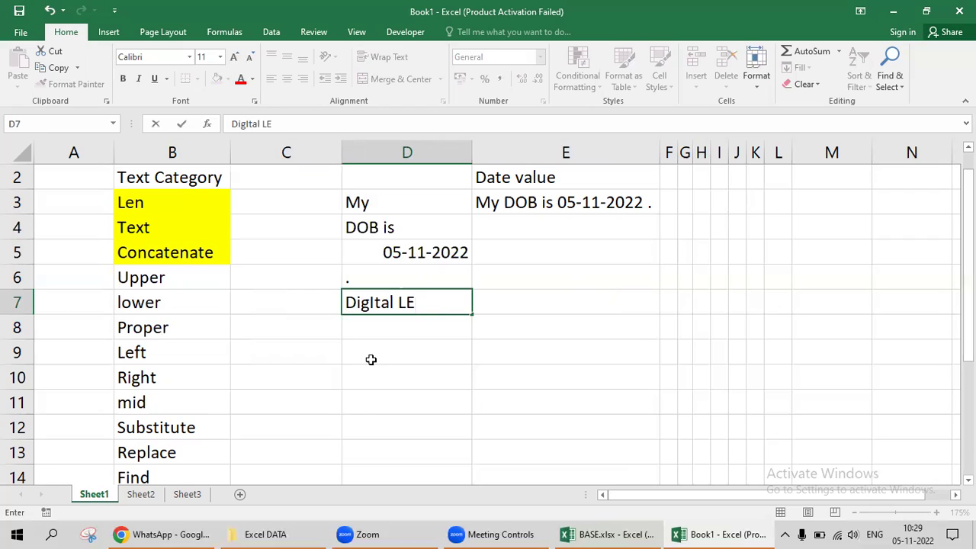
pyautogui.write('aRning')
pyautogui.press('Right')
pyautogui.press('Left')
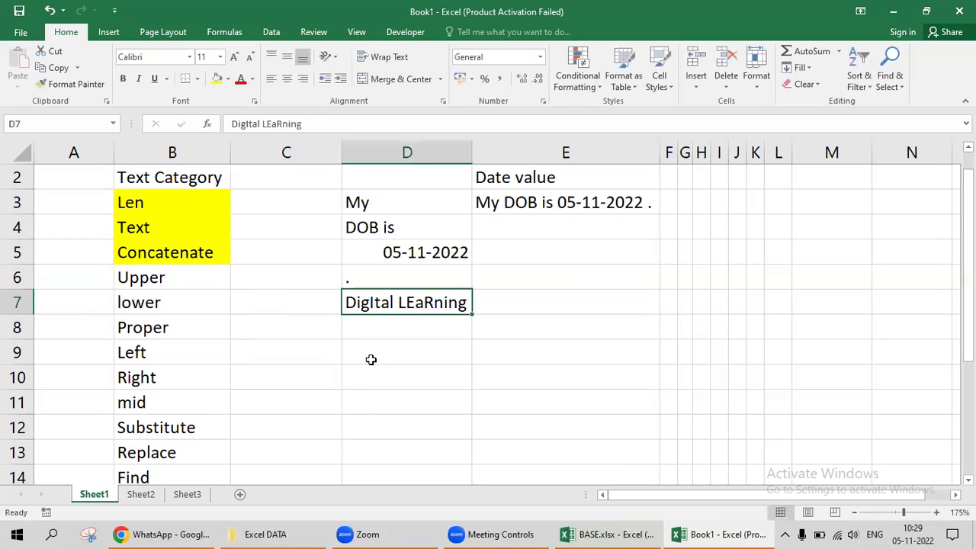
pyautogui.press('Right')
pyautogui.press('Left')
# Fill the Upper, lower and Proper labels in B6:B8 yellow.
pyautogui.press('Left')
pyautogui.press('Up')
pyautogui.press('Left')
pyautogui.hotkey('shift', 'Down')
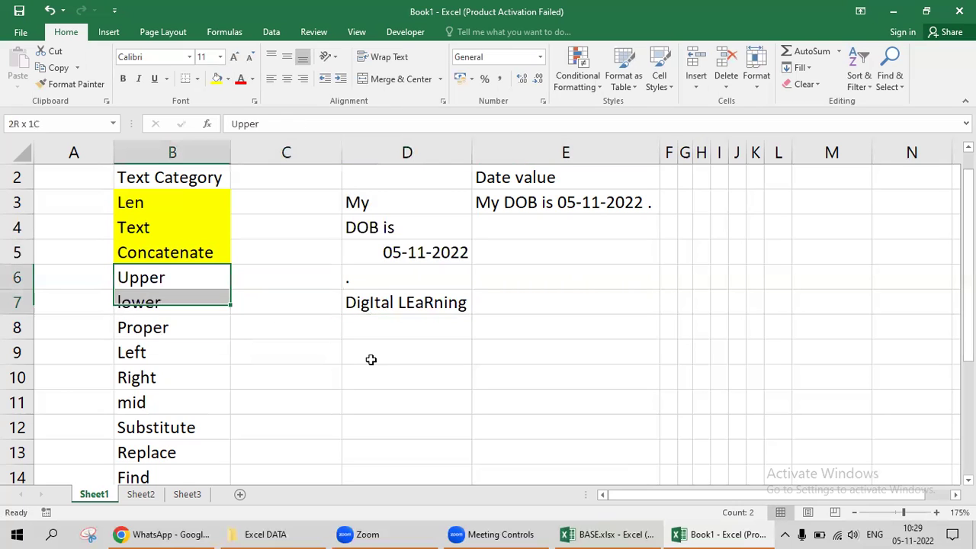
pyautogui.hotkey('shift', 'Down')
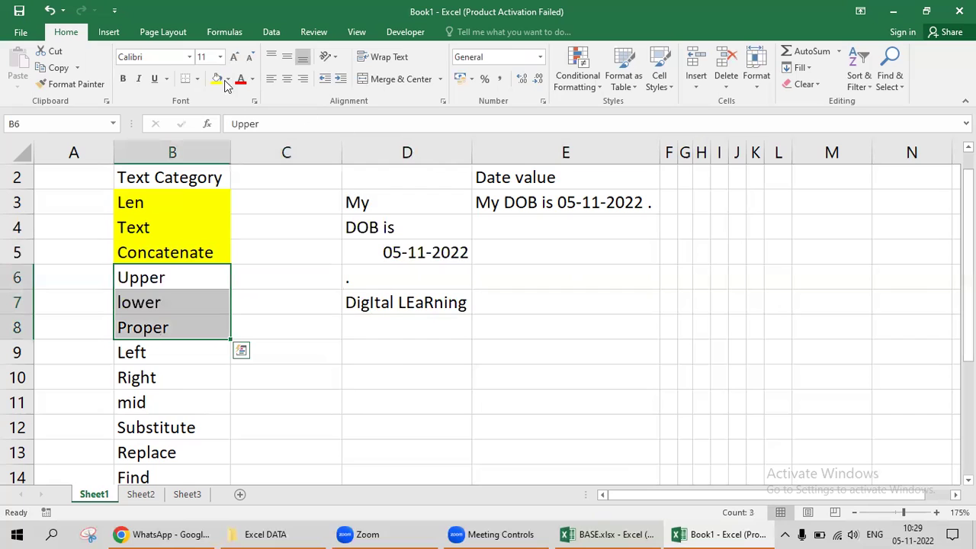
pyautogui.click(217, 79)
pyautogui.press('Right')
pyautogui.press('Right')
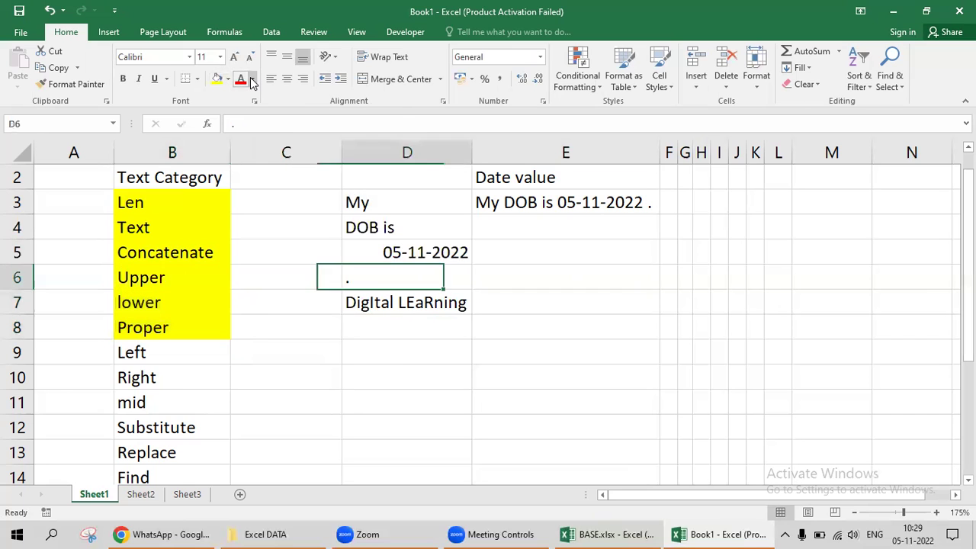
pyautogui.press('Right')
pyautogui.press('Down')
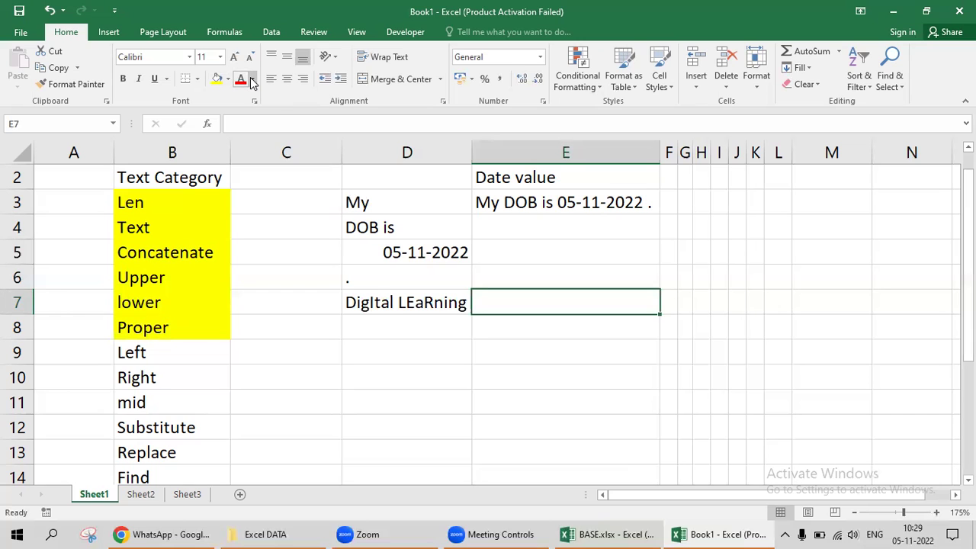
# Enter =UPPER(D7) in E7 to show 'DIGITAL LEARNING'.
pyautogui.write('=up')
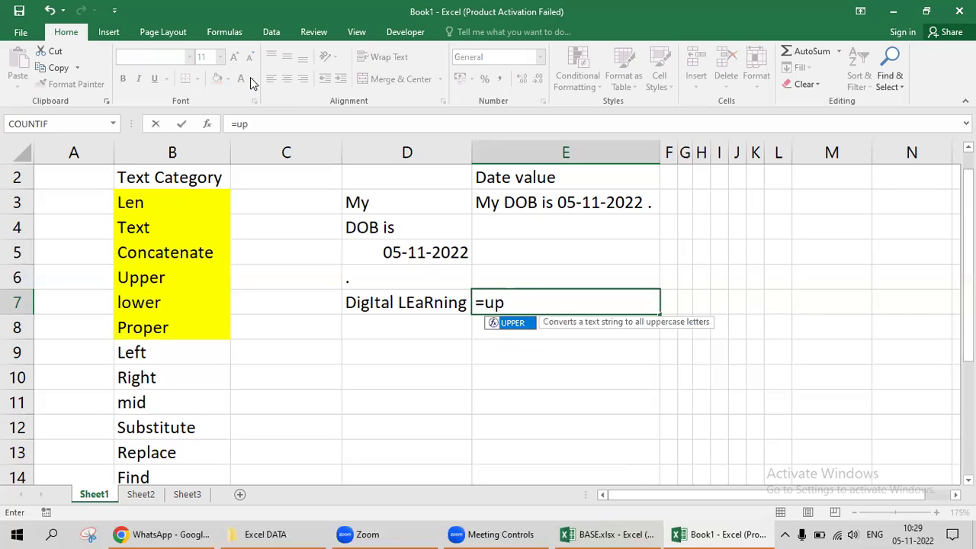
pyautogui.press('Tab')
pyautogui.press('Left')
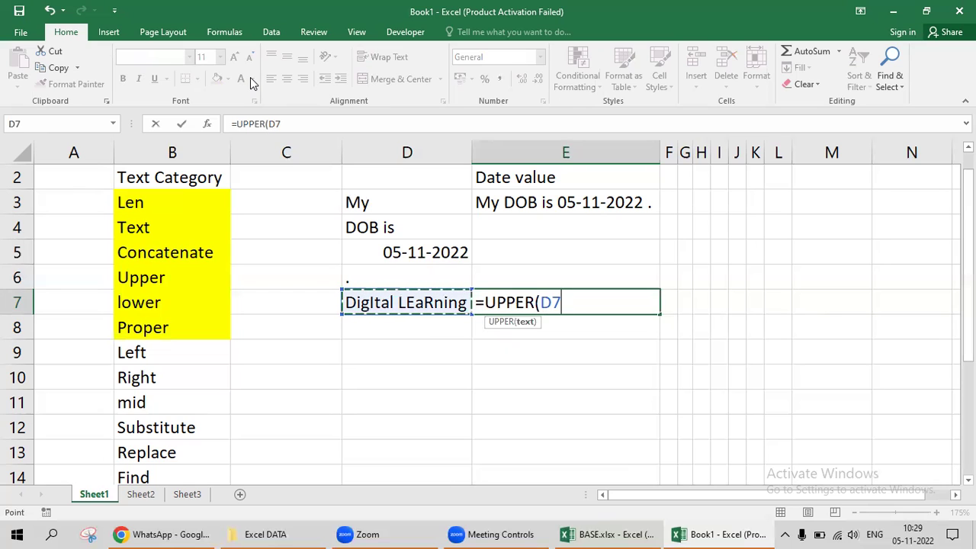
pyautogui.write(')')
pyautogui.press('Return')
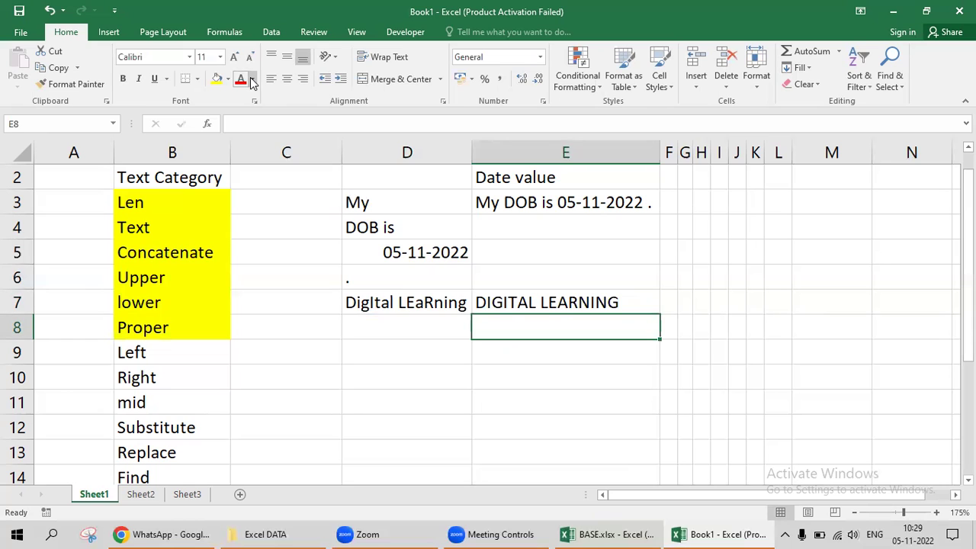
# Enter =LOWER(D7) in E8 to show 'digital learning'.
pyautogui.write('=lo')
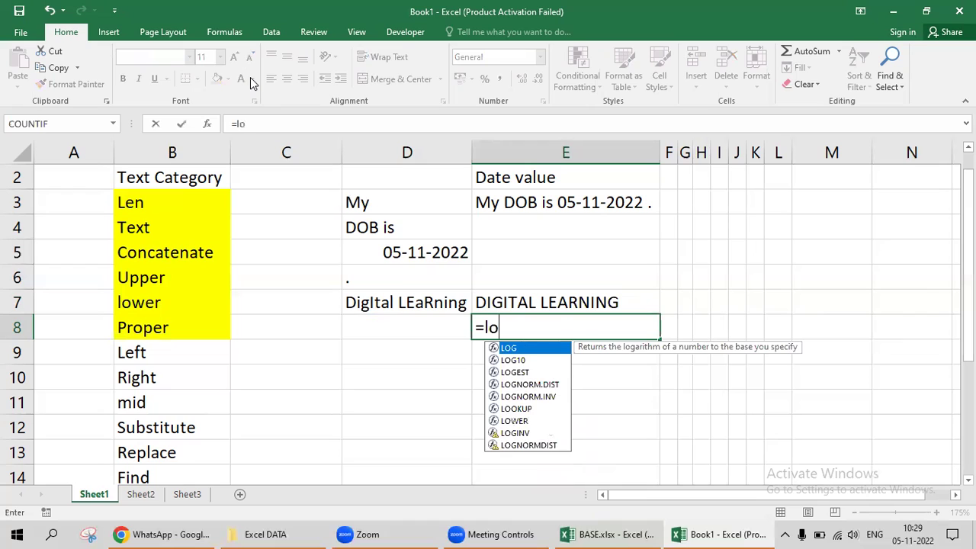
pyautogui.write('we')
pyautogui.press('Tab')
pyautogui.press('Left')
pyautogui.press('Up')
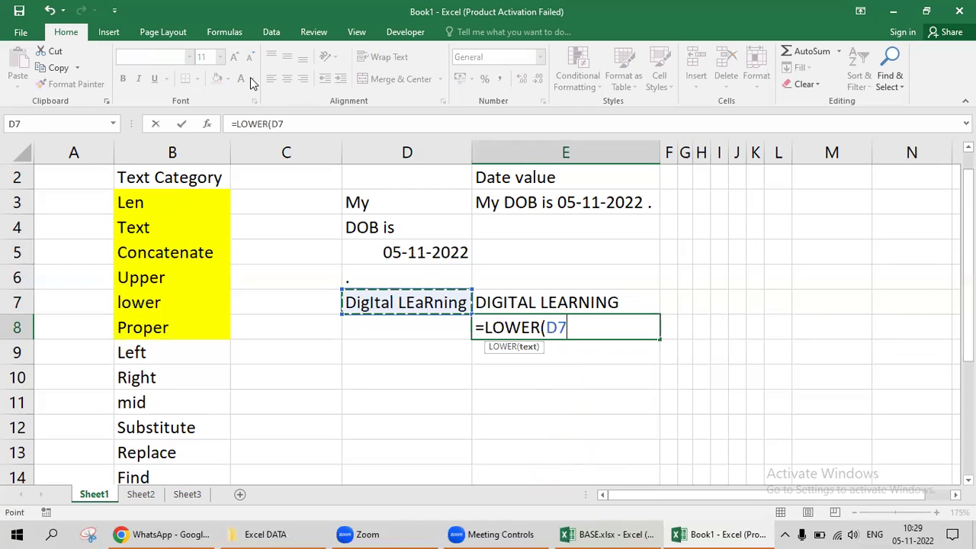
pyautogui.write(')')
pyautogui.press('Return')
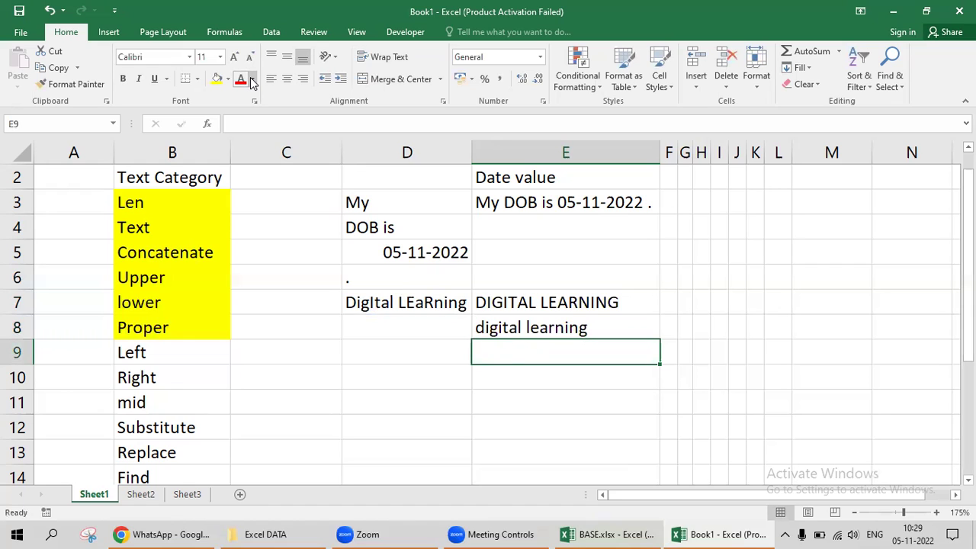
# Enter =PROPER(D7) in E9, giving 'Digital Learning'.
pyautogui.write('=')
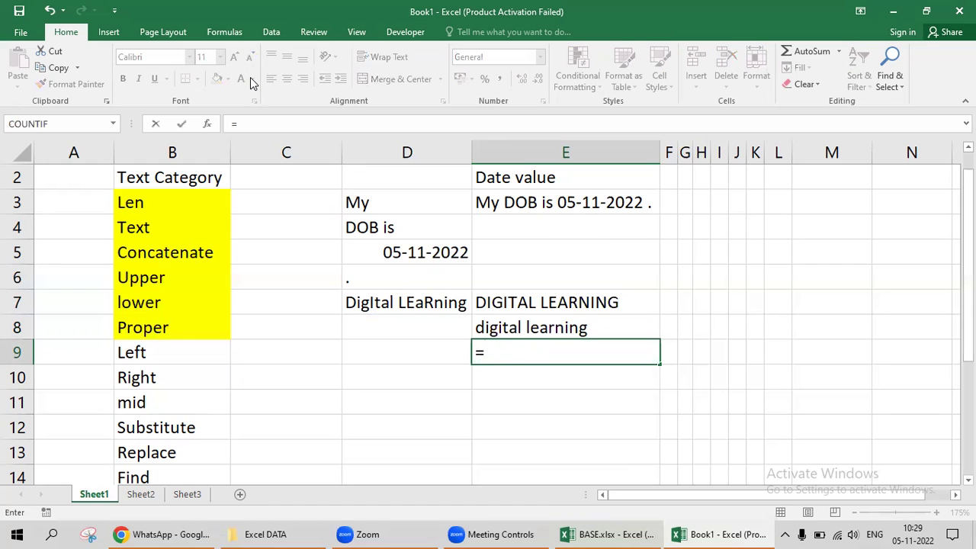
pyautogui.write('prop')
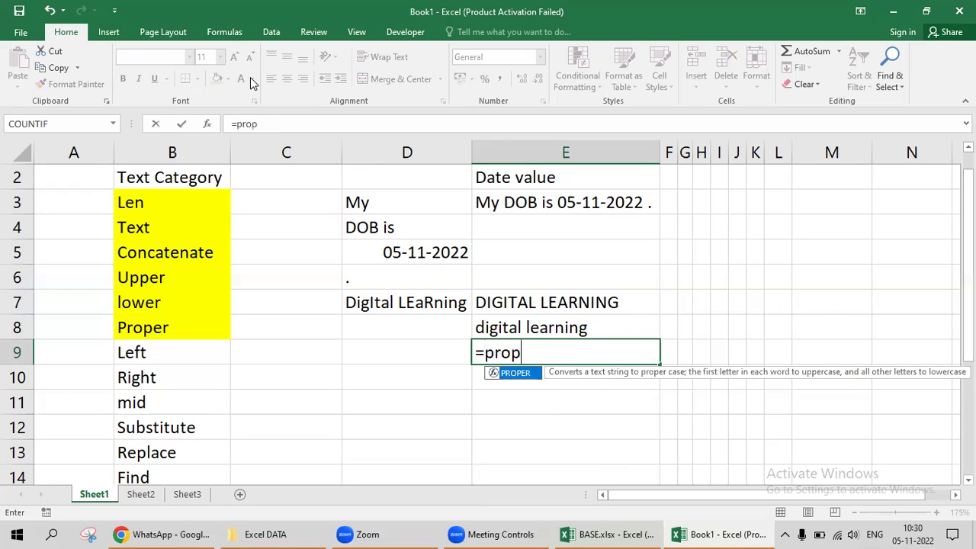
pyautogui.press('Tab')
pyautogui.press('Left')
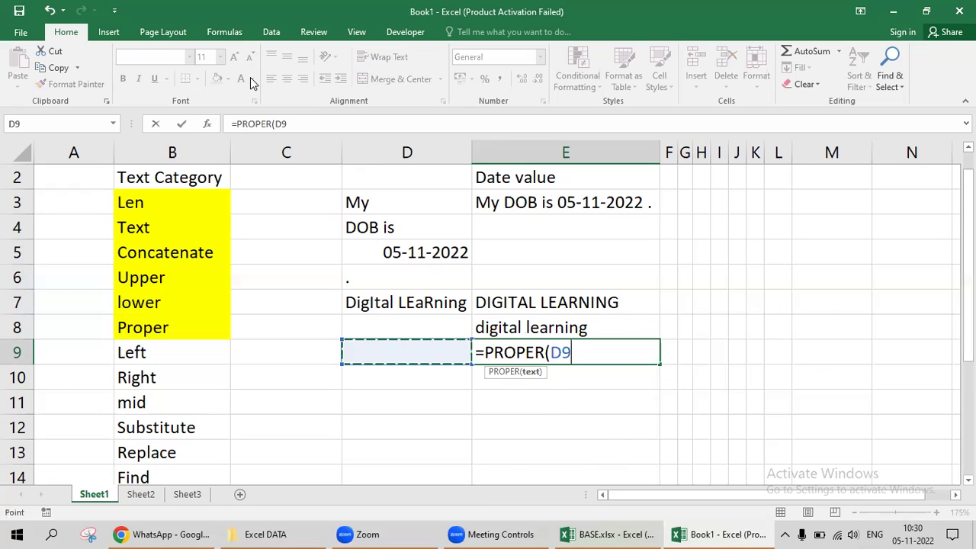
pyautogui.press('Left')
pyautogui.press('Up')
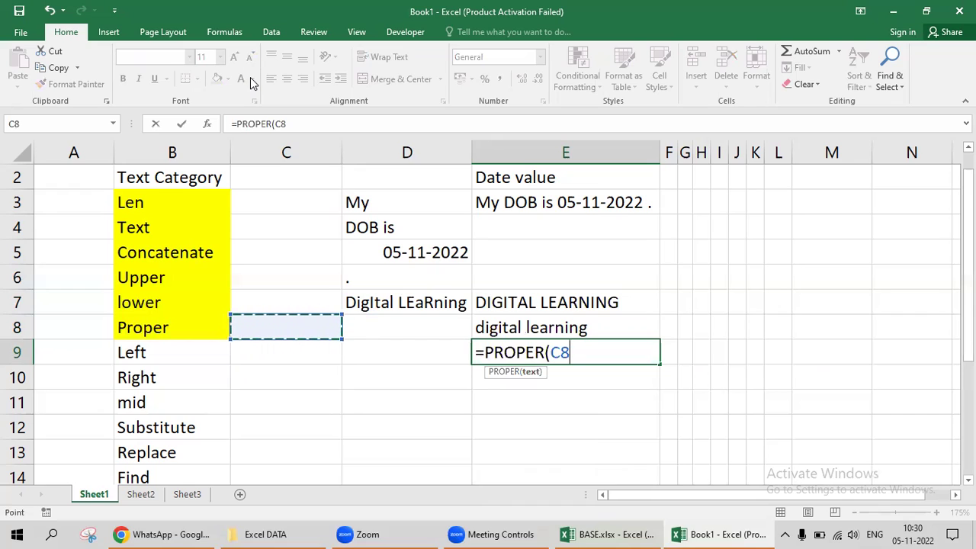
pyautogui.press('Up')
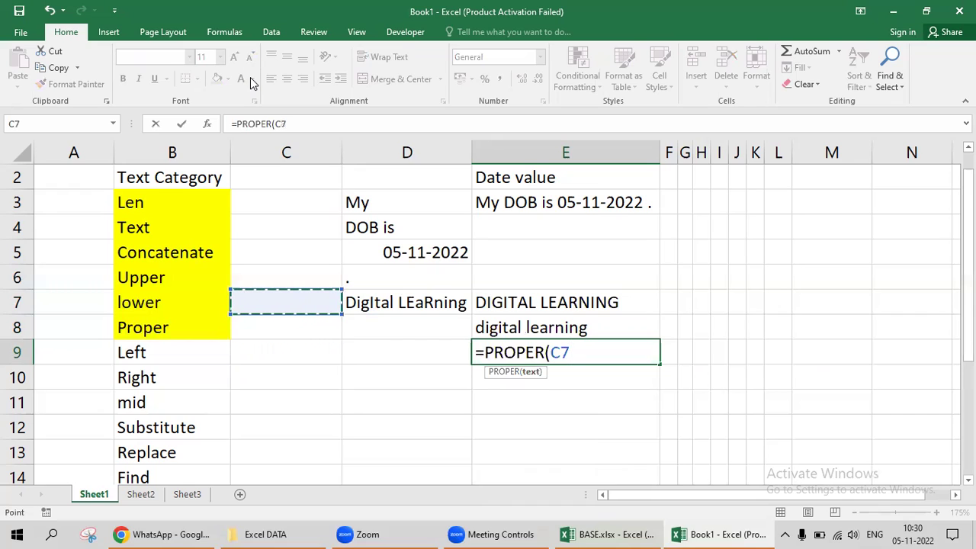
pyautogui.press('Right')
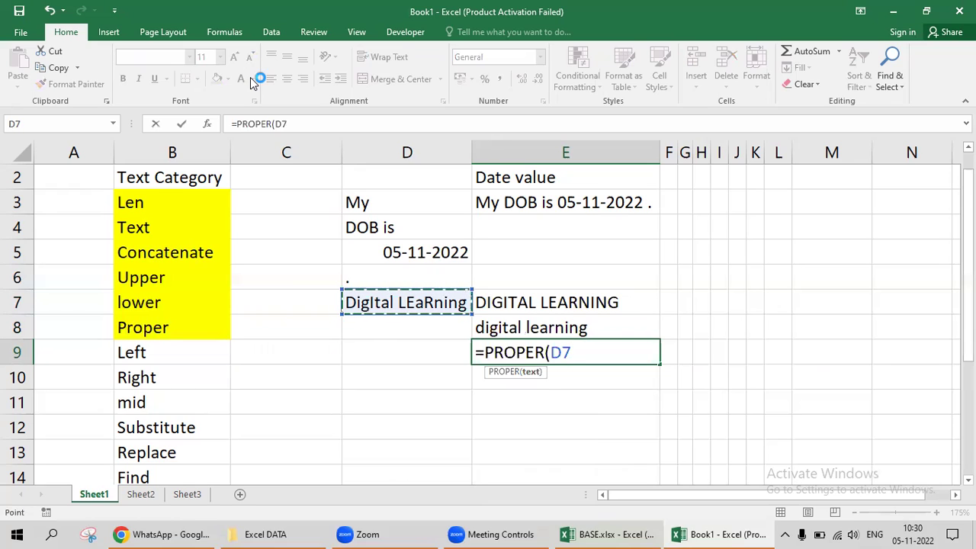
pyautogui.write(')')
pyautogui.press('Return')
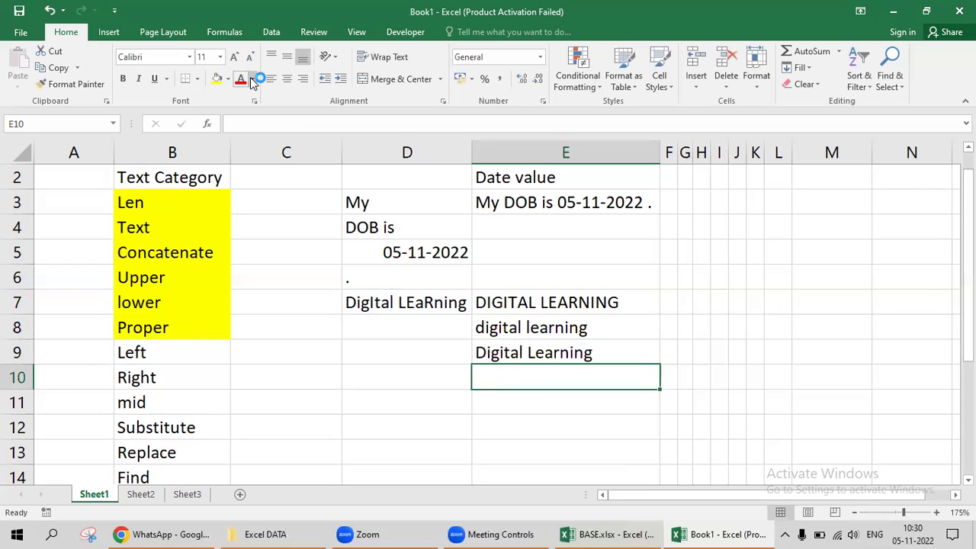
pyautogui.press('Up')
pyautogui.press('Up')
pyautogui.press('Up')
pyautogui.press('Up')
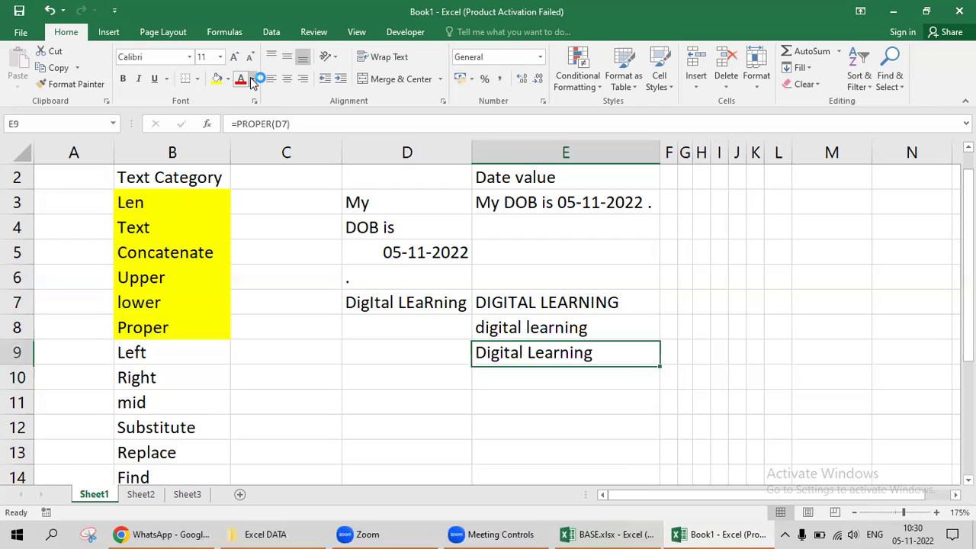
pyautogui.press('Right')
pyautogui.press('Down')
# Type the labels Upper, Lower and Proper into F7:F9.
pyautogui.write('Upper')
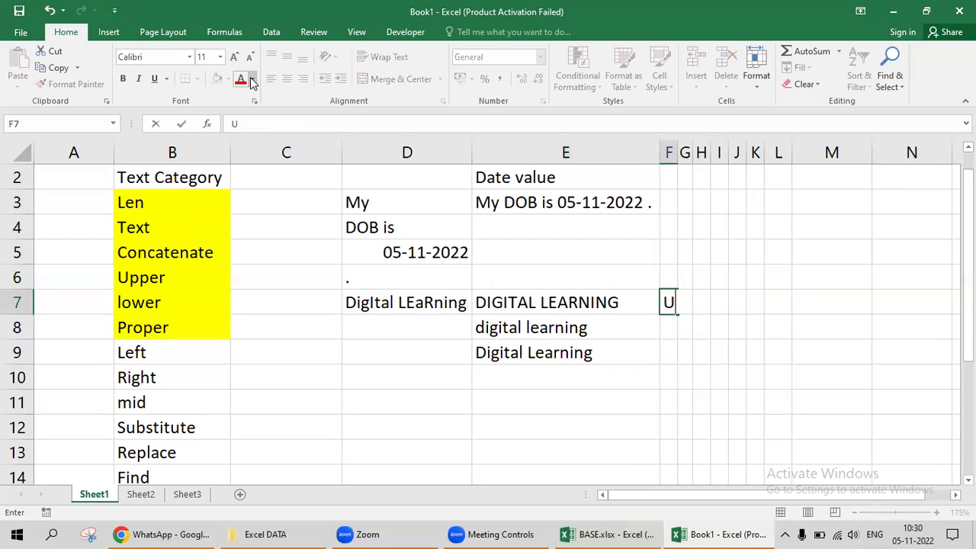
pyautogui.press('Return')
pyautogui.write('Lower')
pyautogui.press('Return')
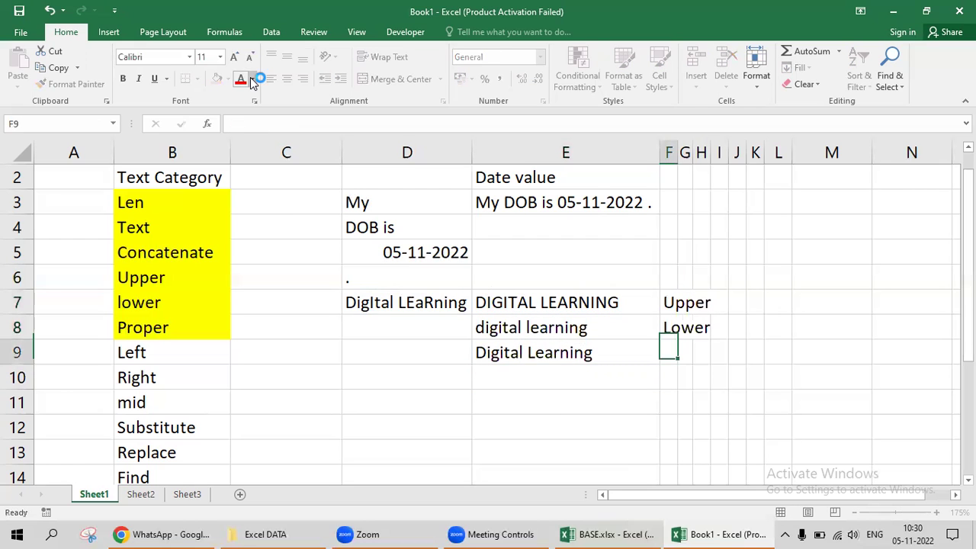
pyautogui.write('Proper')
pyautogui.press('Return')
# AutoFit column F to fit the Upper, Lower and Proper labels.
pyautogui.press('Up')
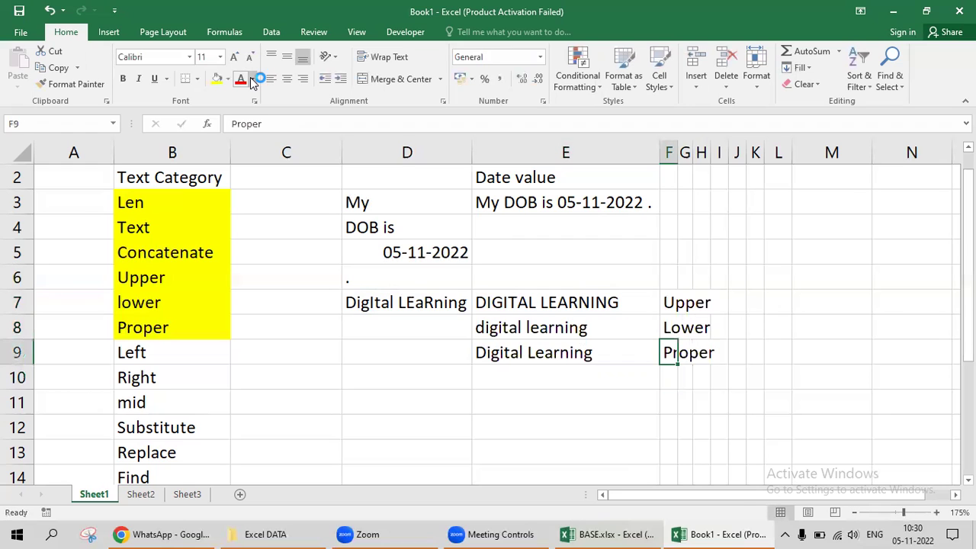
pyautogui.hotkey('shift', 'Up')
pyautogui.hotkey('shift', 'Up')
pyautogui.hotkey('alt', 'h')
pyautogui.press('o')
pyautogui.press('i')
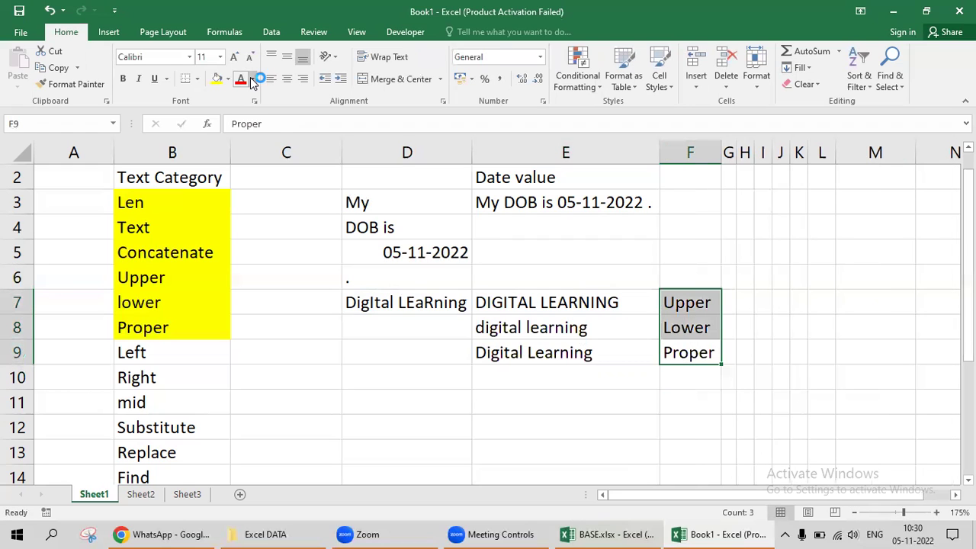
pyautogui.press('Left')
pyautogui.hotkey('shift', 'Up')
pyautogui.hotkey('shift', 'Up')
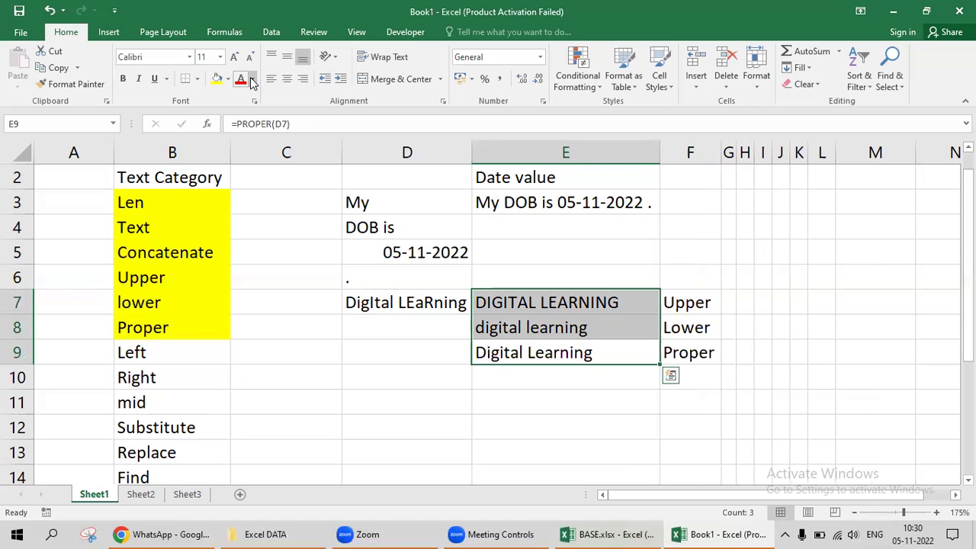
pyautogui.press('Down')
pyautogui.press('Left')
pyautogui.press('Right')
pyautogui.press('Left')
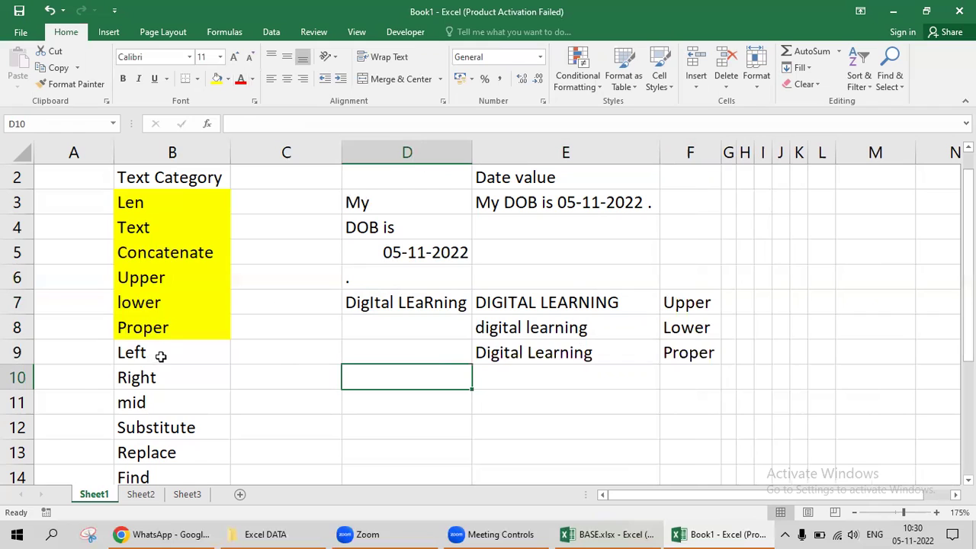
# Fill the Left, Right and mid labels in B9:B11 yellow.
pyautogui.moveTo(160, 355); pyautogui.dragTo(160, 404)
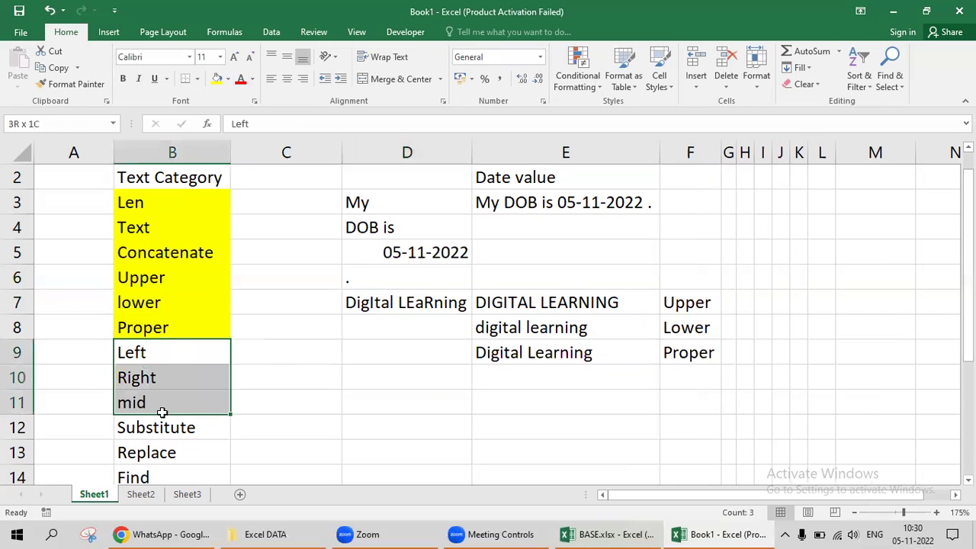
pyautogui.click(217, 78)
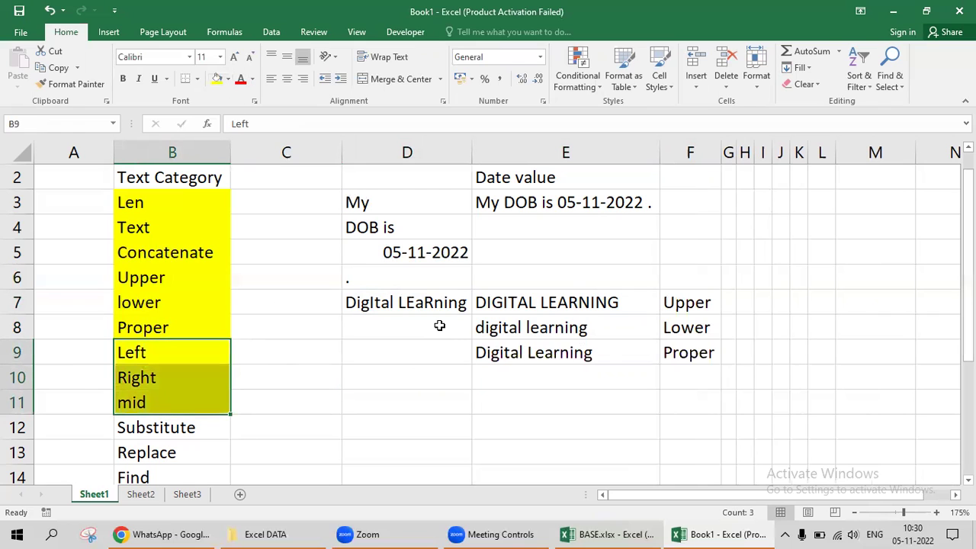
pyautogui.press('Right')
pyautogui.press('Right')
pyautogui.press('Right')
pyautogui.press('Down')
pyautogui.press('Left')
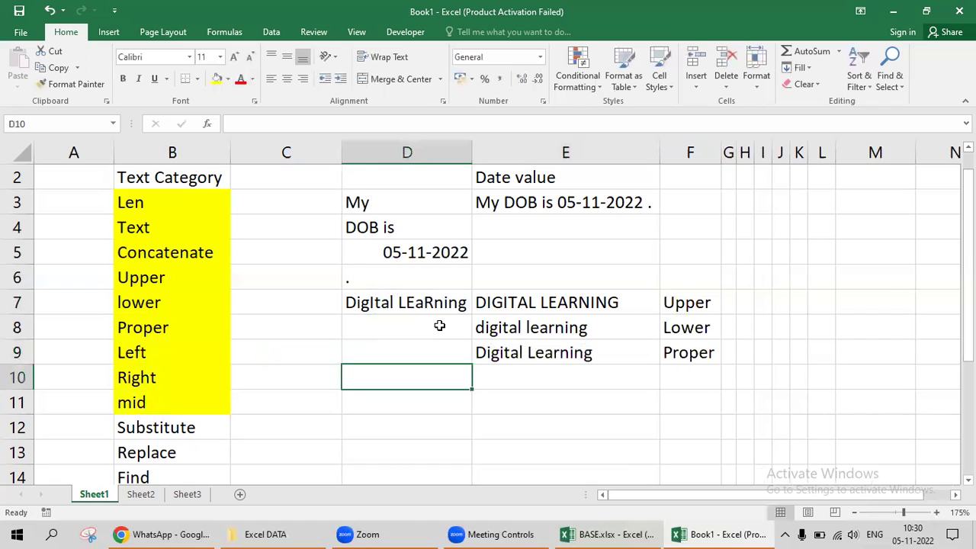
pyautogui.press('Down')
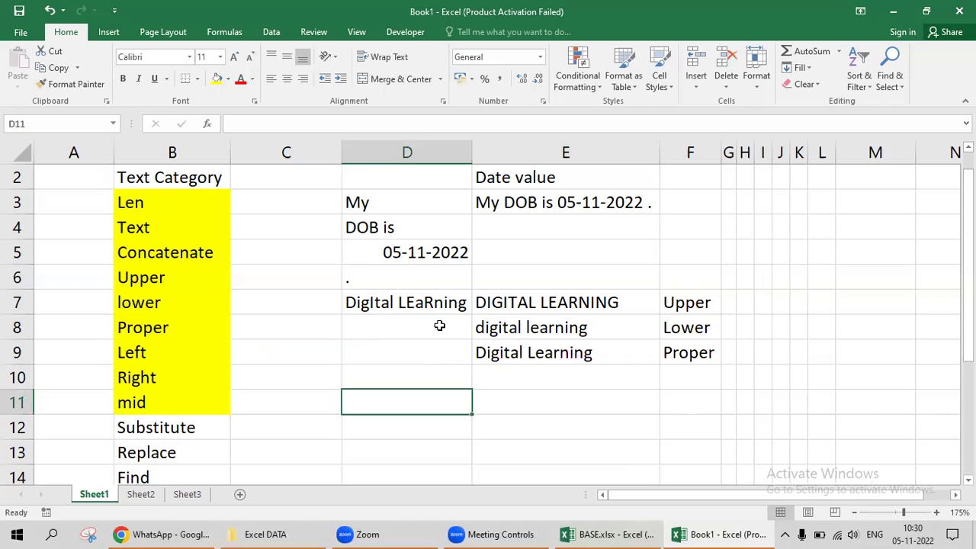
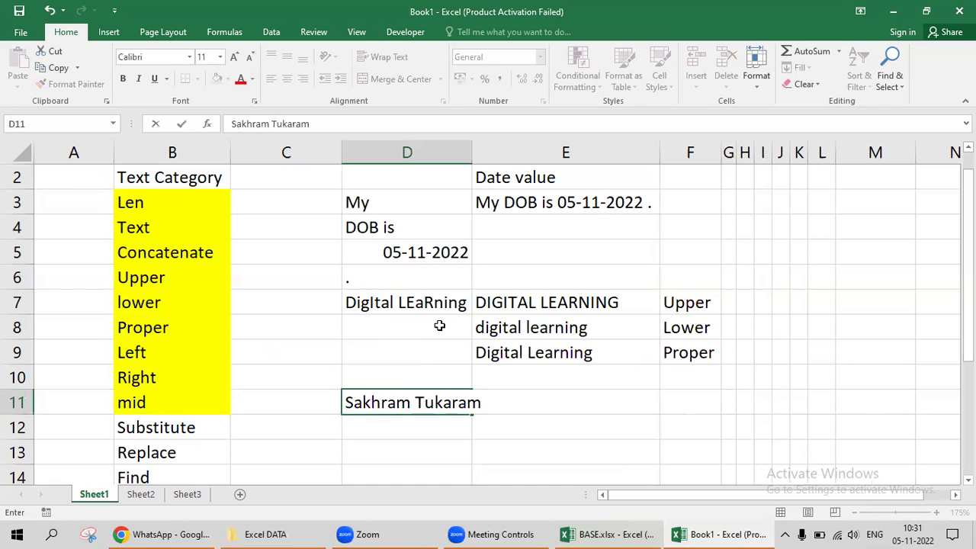
# Type a sample full name into D11 and AutoFit column D.
pyautogui.hotkey('ctrl', 'Return')
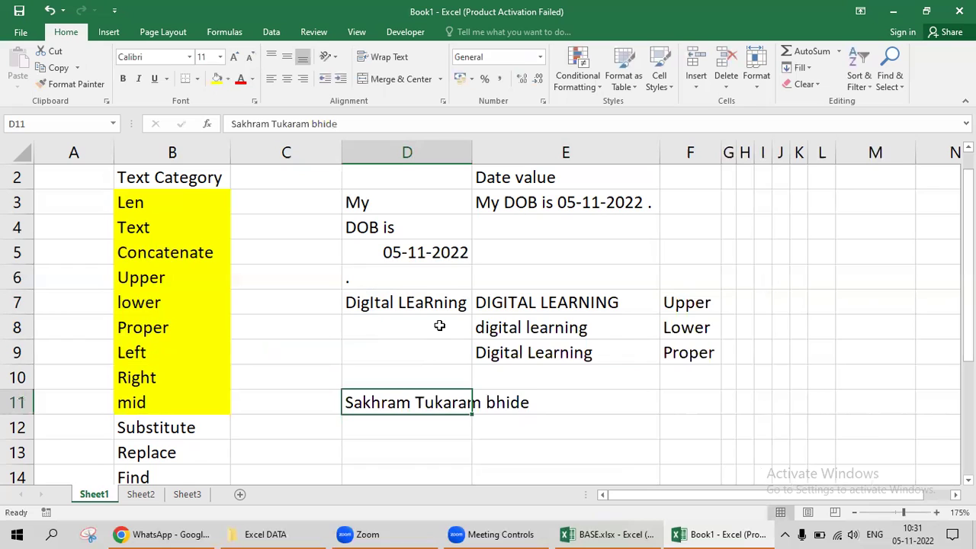
pyautogui.hotkey('alt', 'h')
pyautogui.press('o')
pyautogui.press('i')
# Capitalise the surname initial to 'B' in the D11 name.
pyautogui.press('F2')
pyautogui.press('Left')
pyautogui.press('Left')
pyautogui.press('Left')
pyautogui.press('Left')
pyautogui.press('Left')
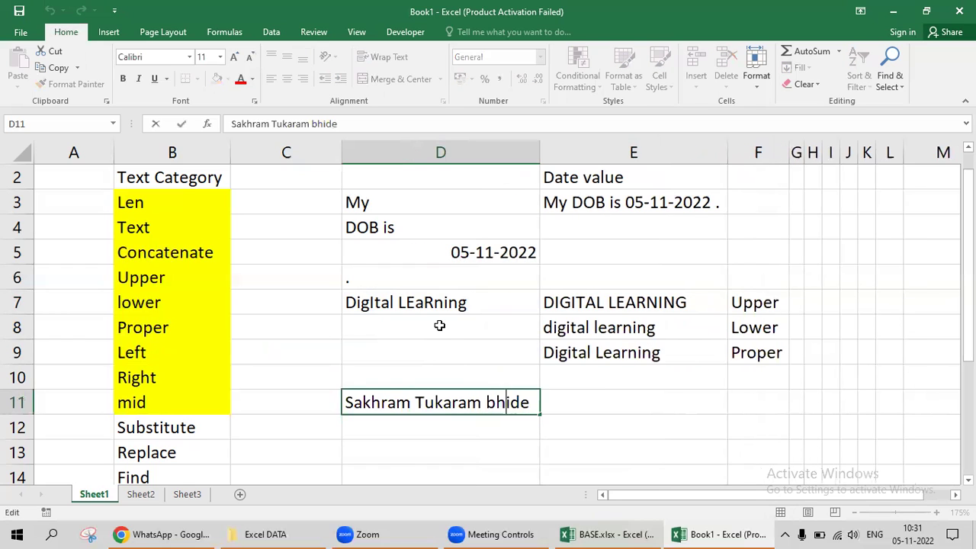
pyautogui.press('Delete')
pyautogui.write('B')
pyautogui.press('End')
pyautogui.press('Tab')
pyautogui.press('Left')
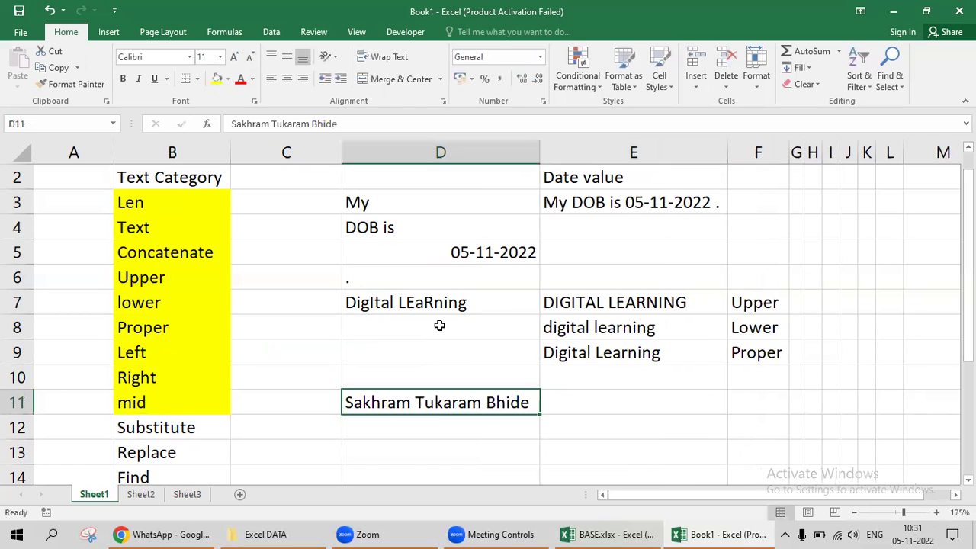
pyautogui.press('Right')
pyautogui.press('Right')
pyautogui.press('Left')
pyautogui.press('Left')
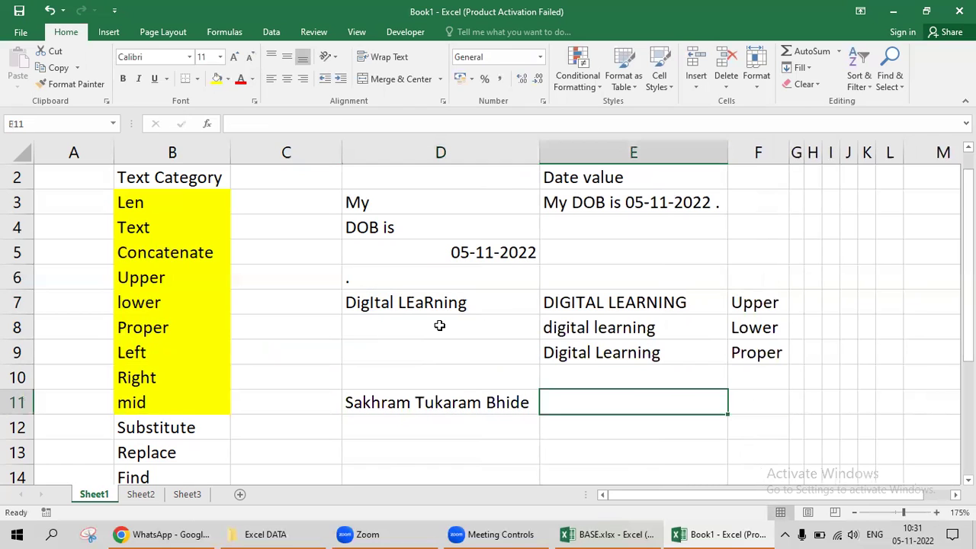
pyautogui.press('Right')
pyautogui.press('Left')
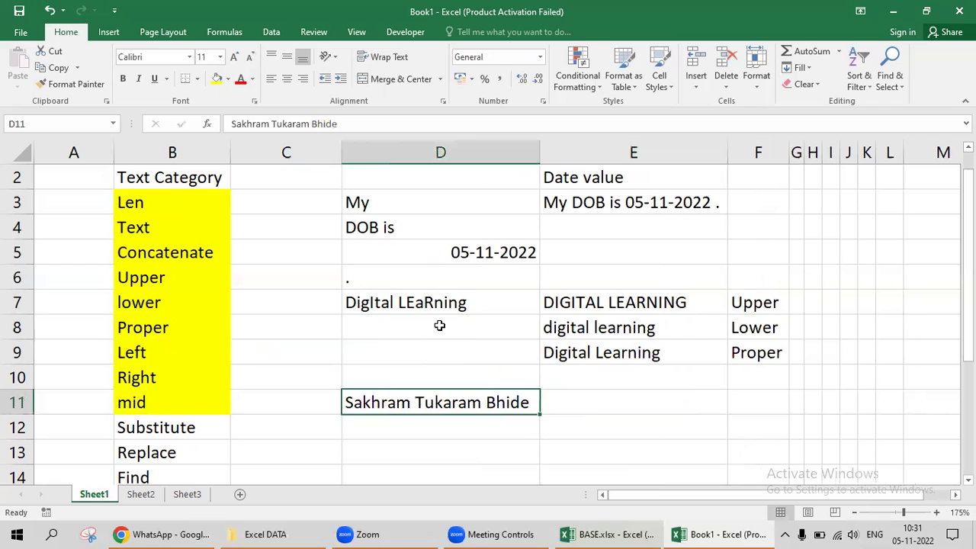
# Reselect the Left, Right and mid labels, then return along row 11.
pyautogui.press('Left')
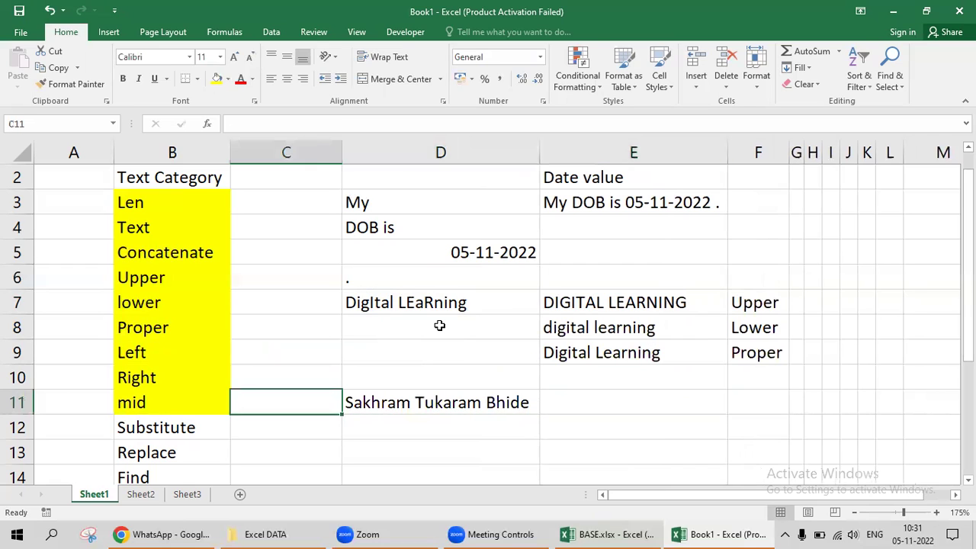
pyautogui.press('Left')
pyautogui.press('Up')
pyautogui.press('Up')
pyautogui.hotkey('shift', 'Down')
pyautogui.hotkey('shift', 'Down')
pyautogui.press('Down')
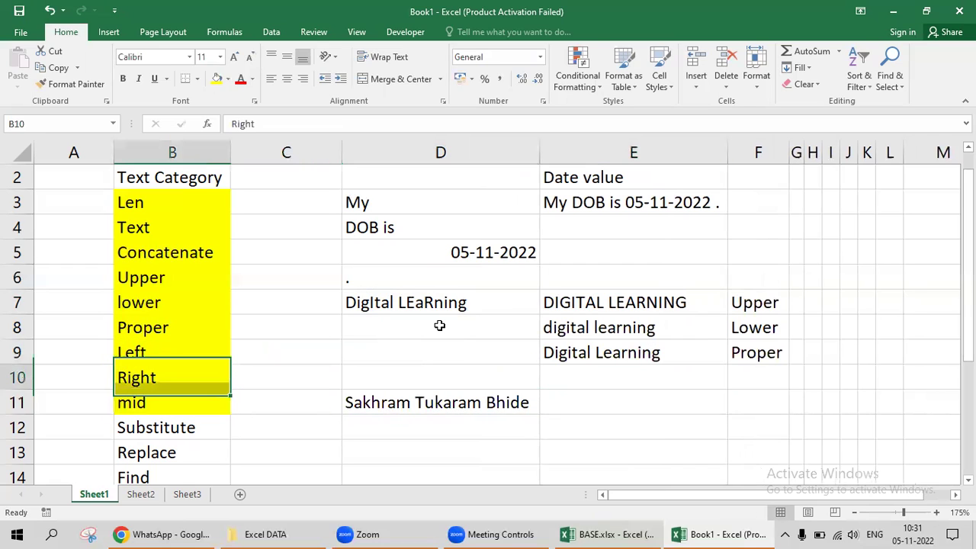
pyautogui.press('Down')
pyautogui.press('Right')
pyautogui.press('Right')
pyautogui.press('Right')
pyautogui.press('Right')
pyautogui.press('Left')
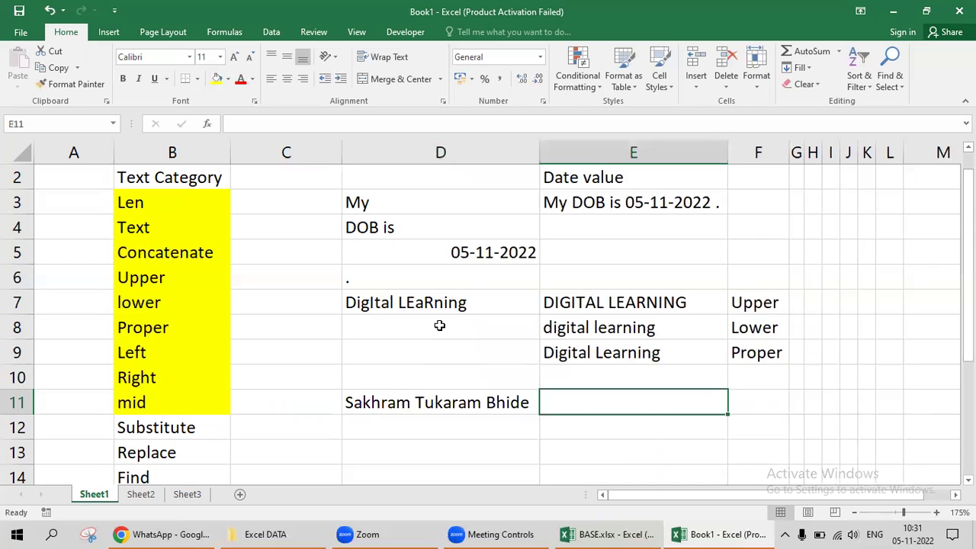
# Start a =LEFT(D11, formula in E11.
pyautogui.write('=lext')
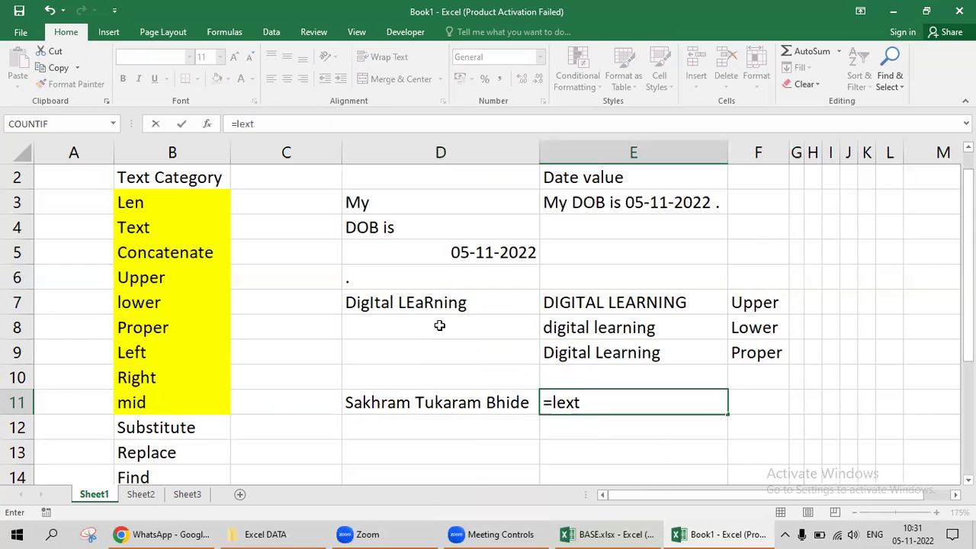
pyautogui.press('BackSpace')
pyautogui.press('BackSpace')
pyautogui.write('f')
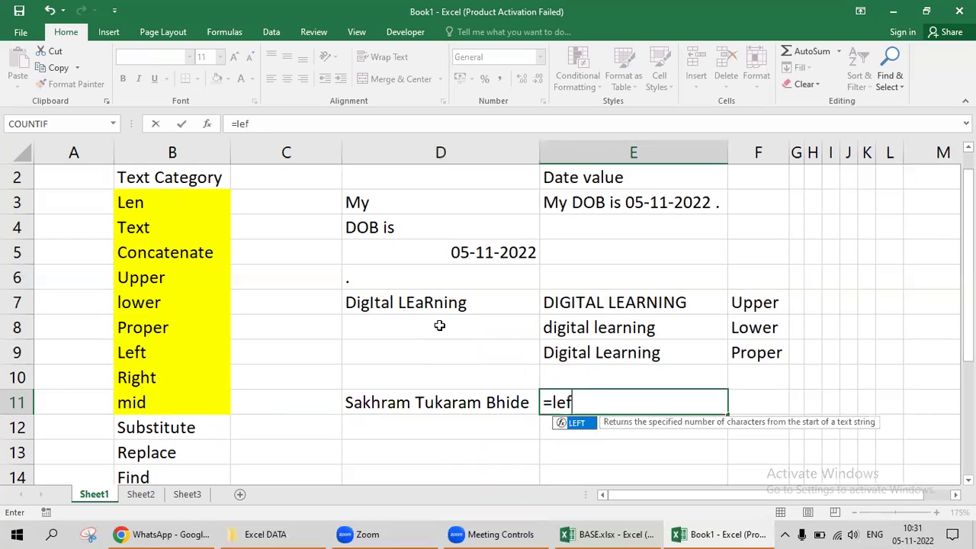
pyautogui.press('Tab')
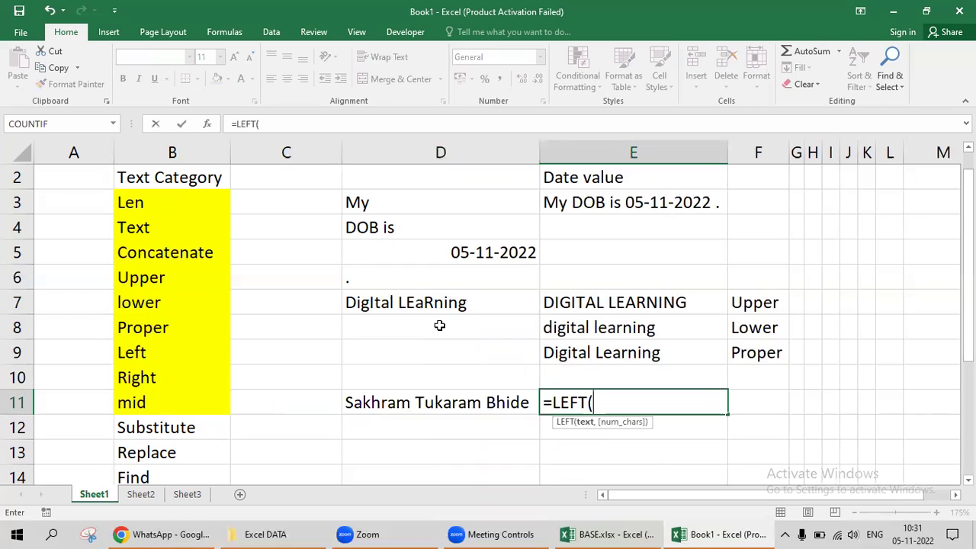
pyautogui.press('Left')
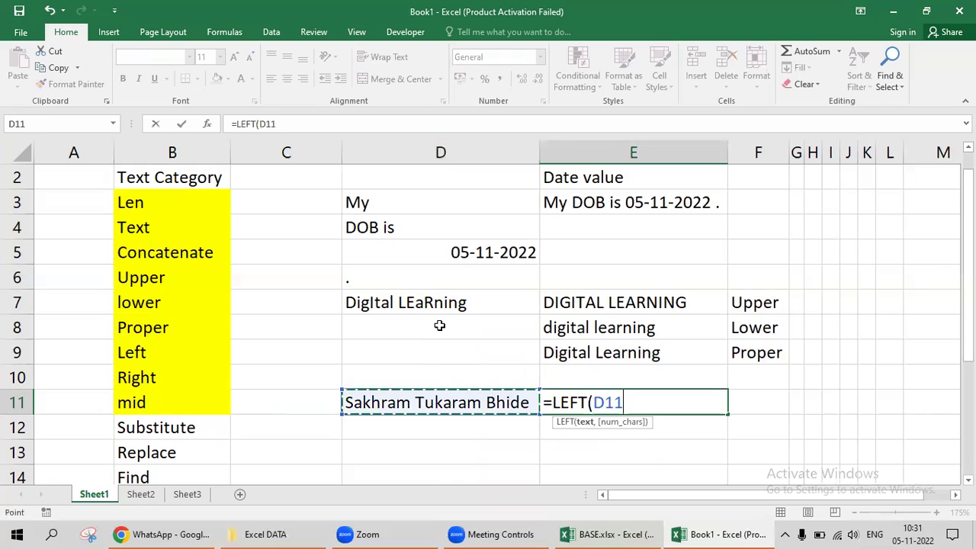
pyautogui.write(',')
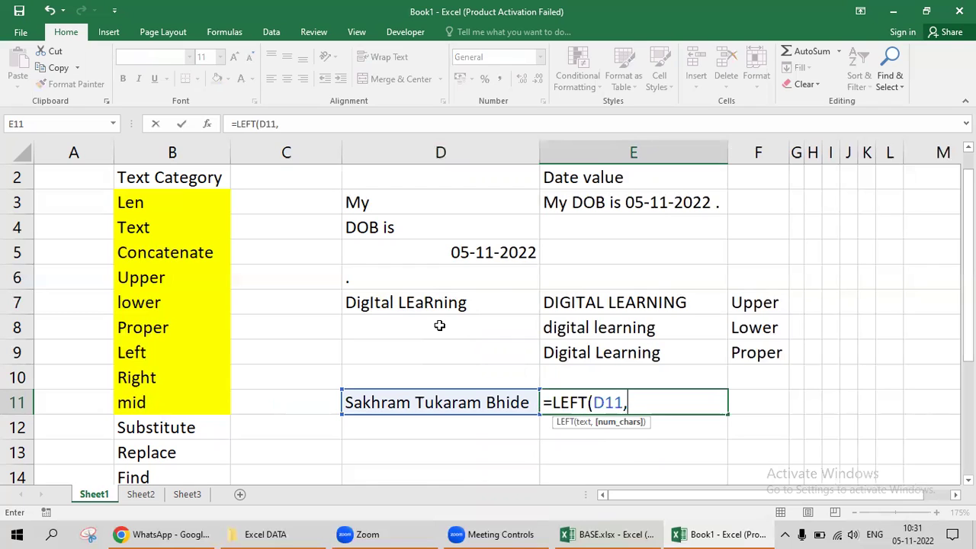
# Cancel the formula and insert the missing 'a' into the name in D11.
pyautogui.press('Escape')
pyautogui.press('Left')
pyautogui.press('F2')
pyautogui.press('Left')
pyautogui.press('Left')
pyautogui.press('Left')
pyautogui.press('Left')
pyautogui.press('Left')
pyautogui.press('Left')
pyautogui.press('Left')
pyautogui.press('Left')
pyautogui.press('Left')
pyautogui.press('Left')
pyautogui.press('Left')
pyautogui.press('Left')
pyautogui.press('Left')
pyautogui.press('Left')
pyautogui.press('Left')
pyautogui.press('Left')
pyautogui.press('Left')
pyautogui.write('a')
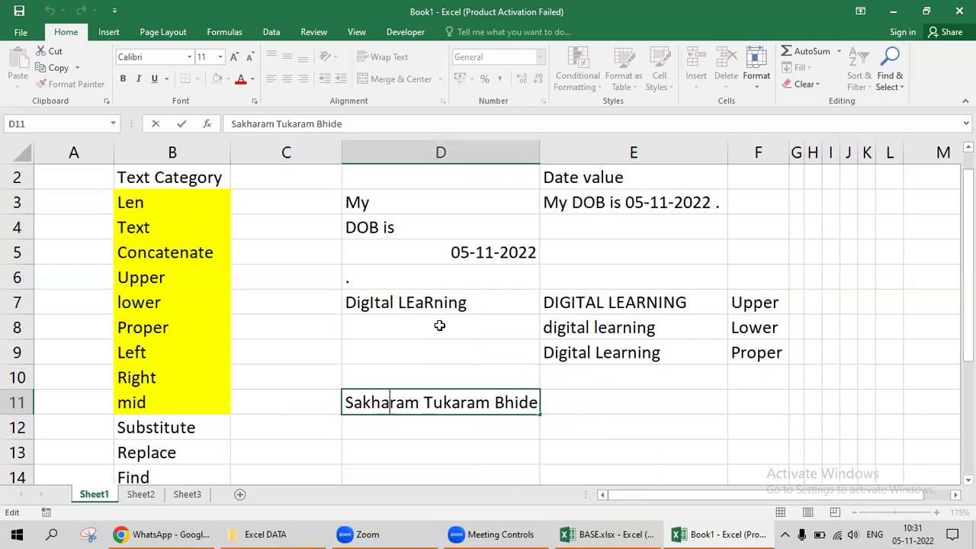
pyautogui.press('Tab')
# Restart =LEFT(D11, in E11 referencing the corrected name.
pyautogui.write('=lec')
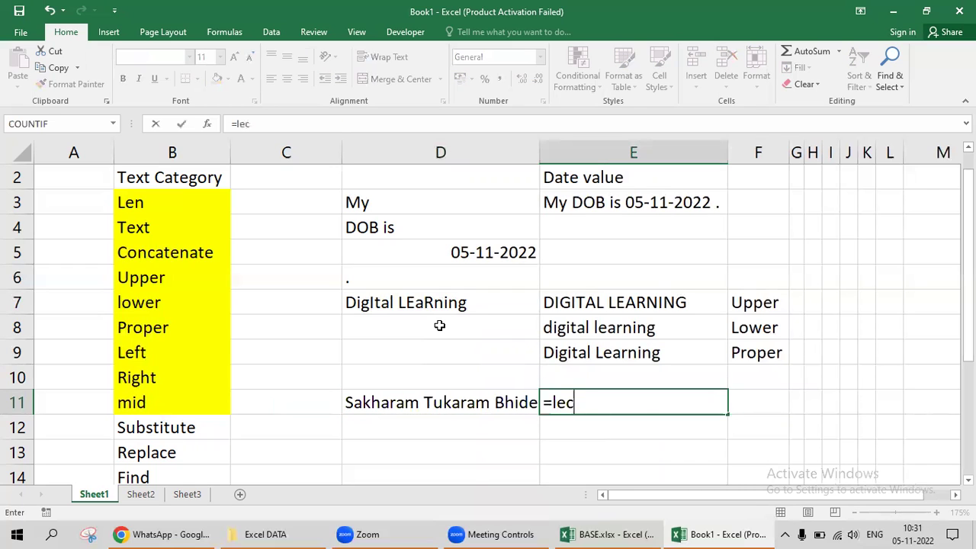
pyautogui.press('BackSpace')
pyautogui.press('Tab')
pyautogui.press('Left')
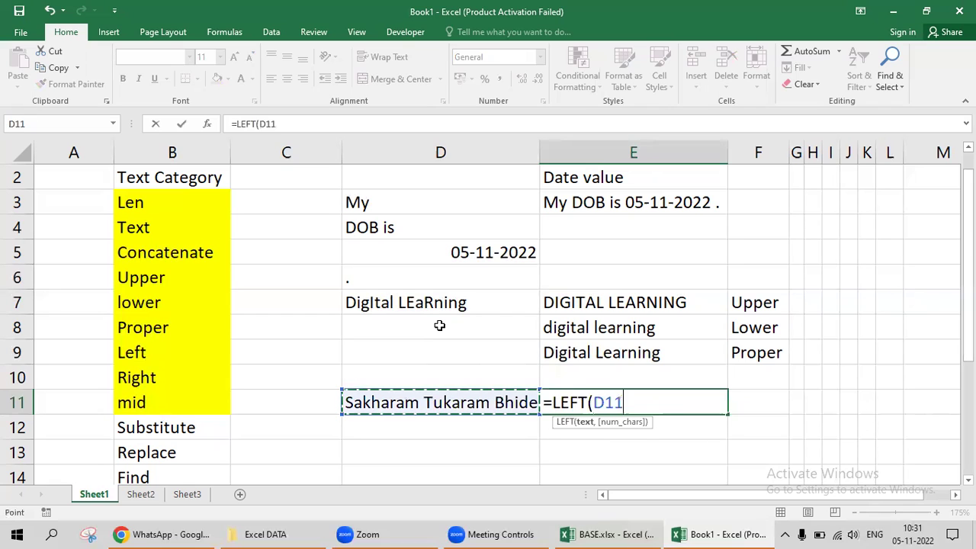
pyautogui.write(',')
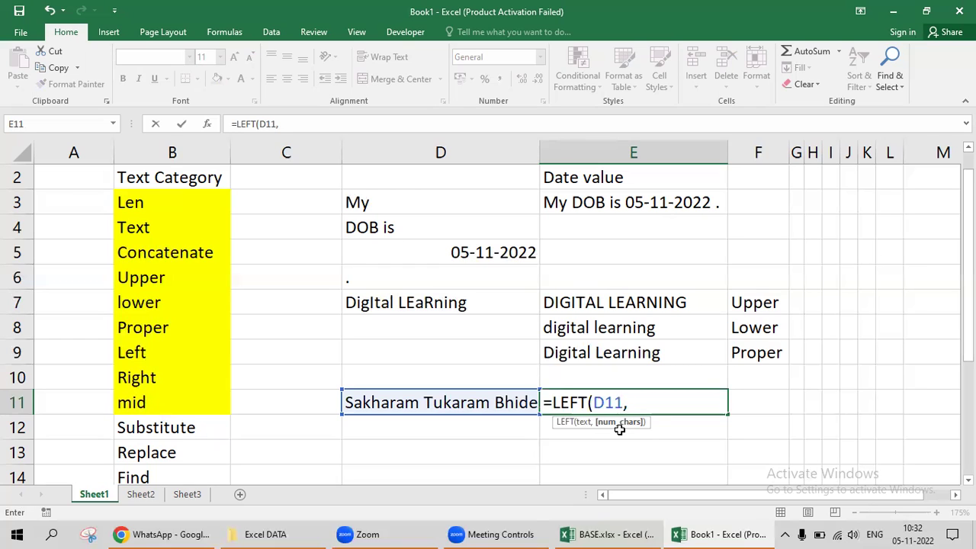
# Complete E11 as =LEFT(D11,7) to take the first 7 characters of the name.
pyautogui.press('BackSpace')
pyautogui.write(')')
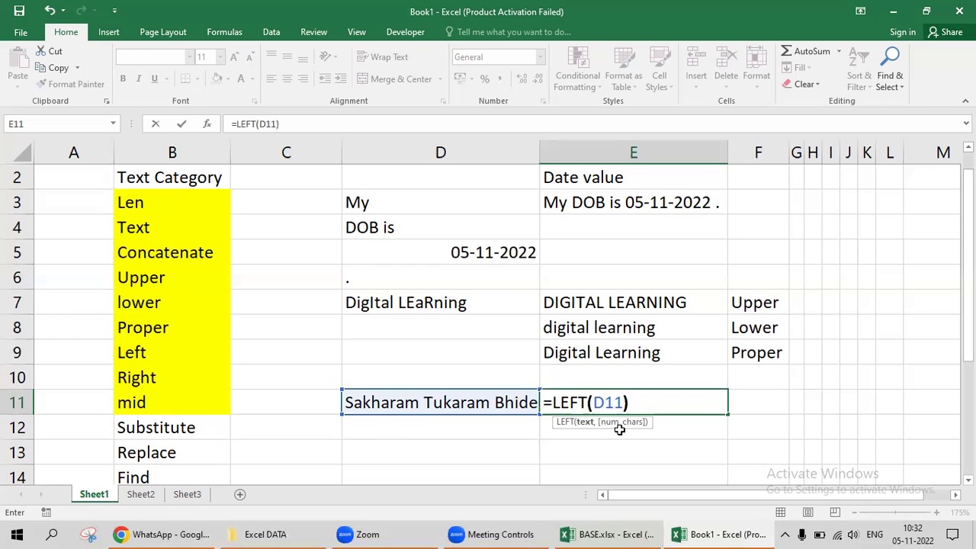
pyautogui.press('Return')
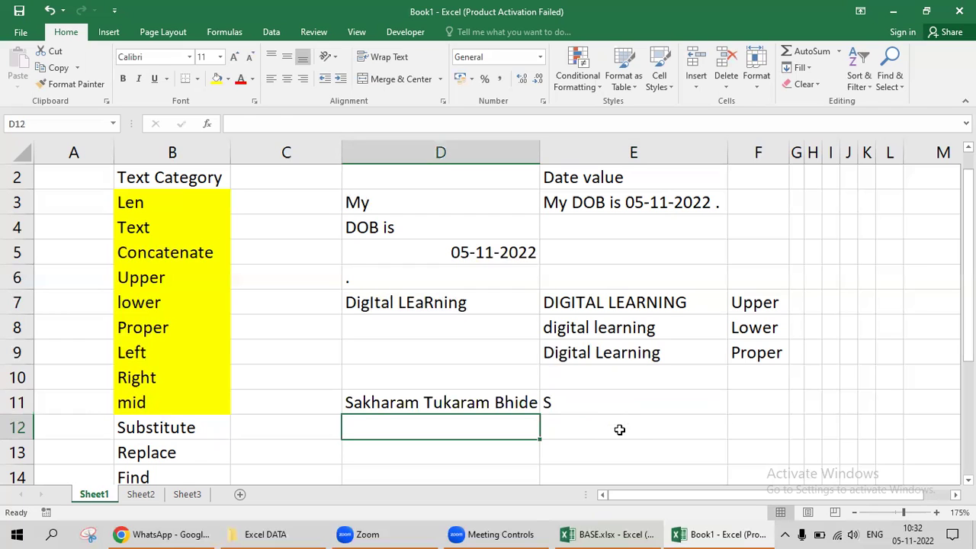
pyautogui.press('Up')
pyautogui.press('Right')
pyautogui.press('F2')
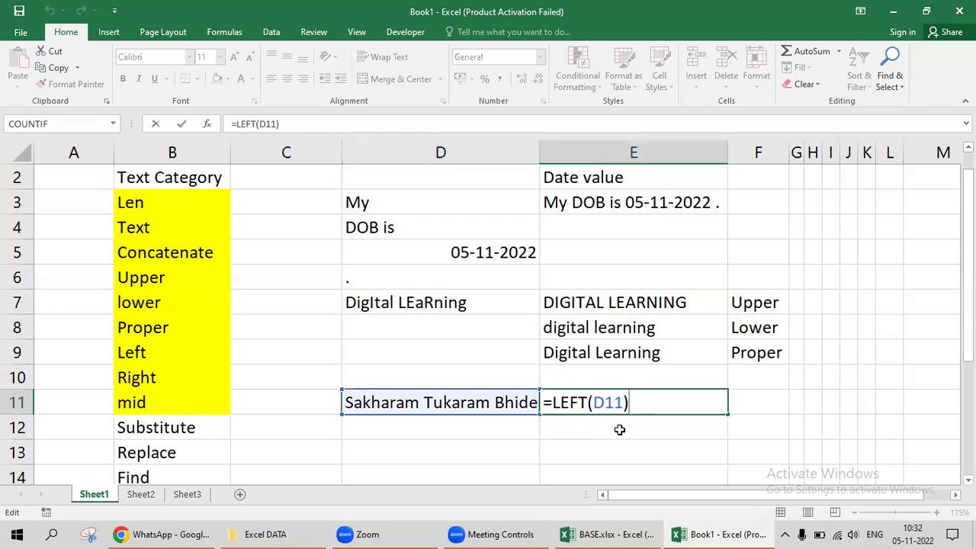
pyautogui.write(',7')
pyautogui.press('BackSpace')
pyautogui.press('BackSpace')
pyautogui.press('BackSpace')
pyautogui.write(',7')
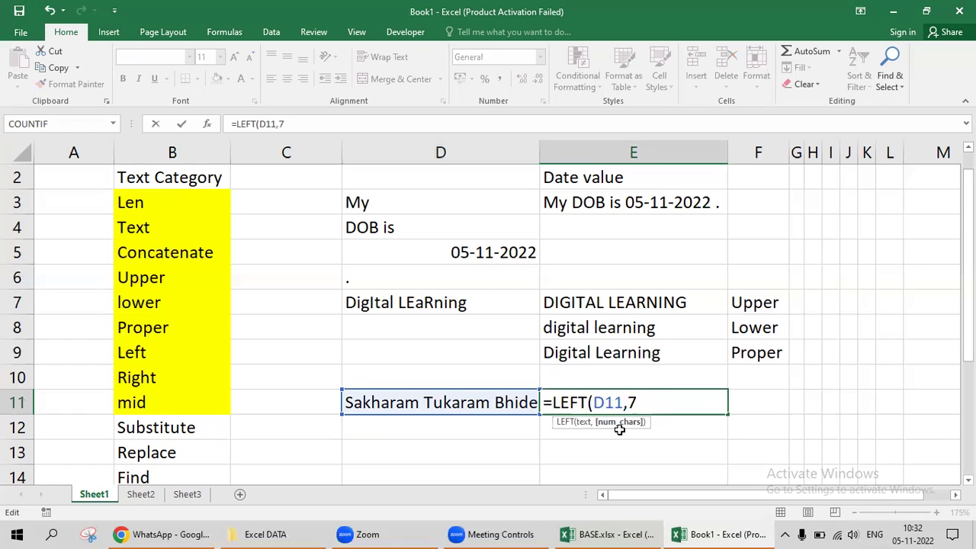
pyautogui.press('Return')
# Change the character count to 8 so E11 reads =LEFT(D11,8).
pyautogui.press('Up')
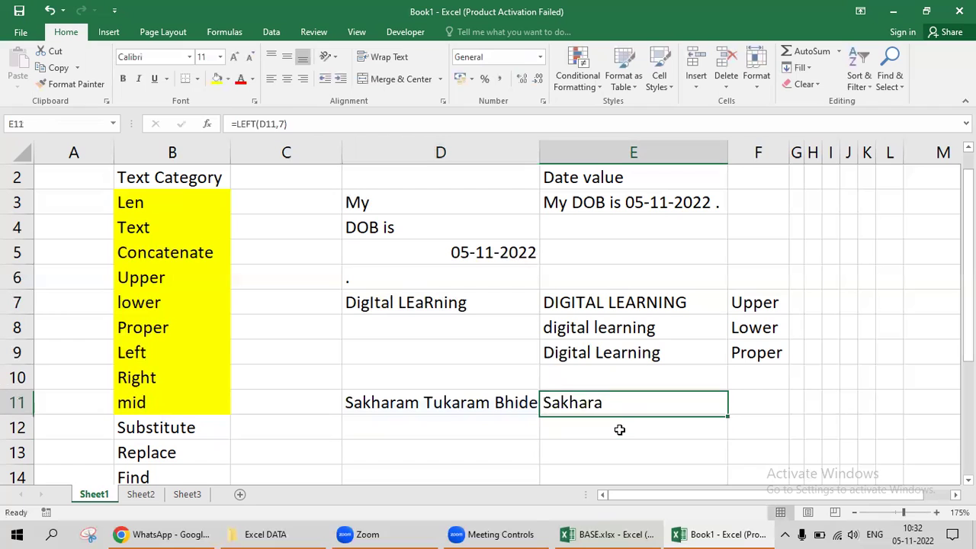
pyautogui.press('F2')
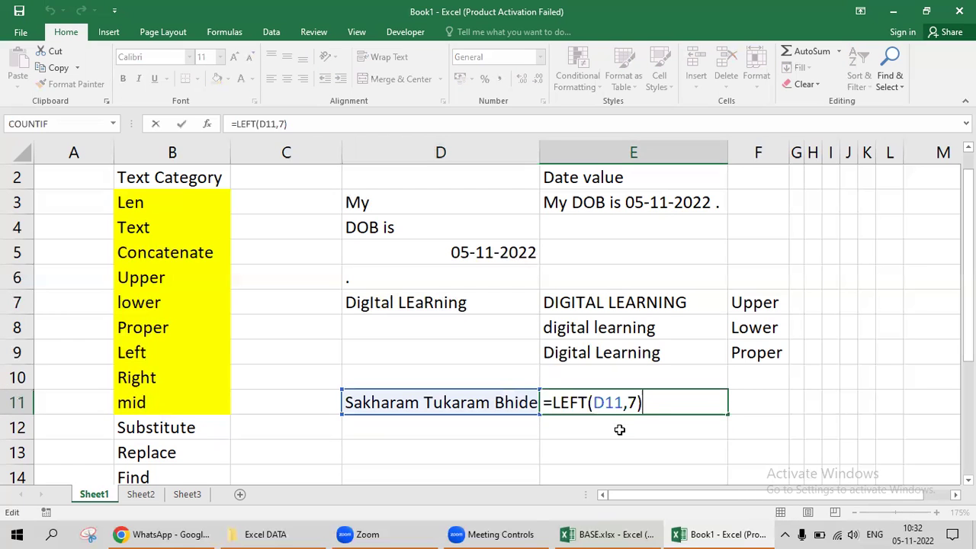
pyautogui.press('Left')
pyautogui.hotkey('shift', 'Left')
pyautogui.write('8')
pyautogui.press('Tab')
pyautogui.press('Left')
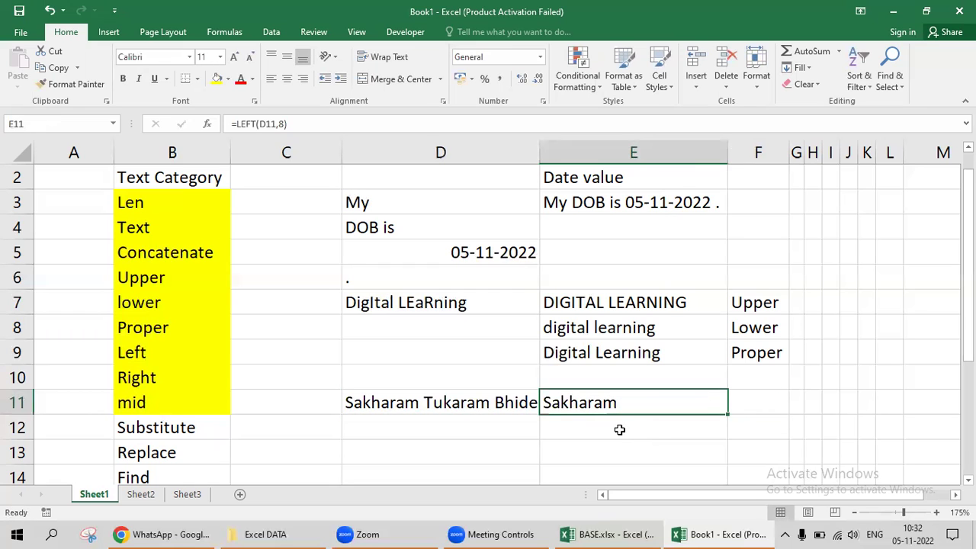
pyautogui.press('Right')
# Enter =RIGHT(D11,5) in F11 to return the surname from D11.
pyautogui.press('Left')
pyautogui.press('Left')
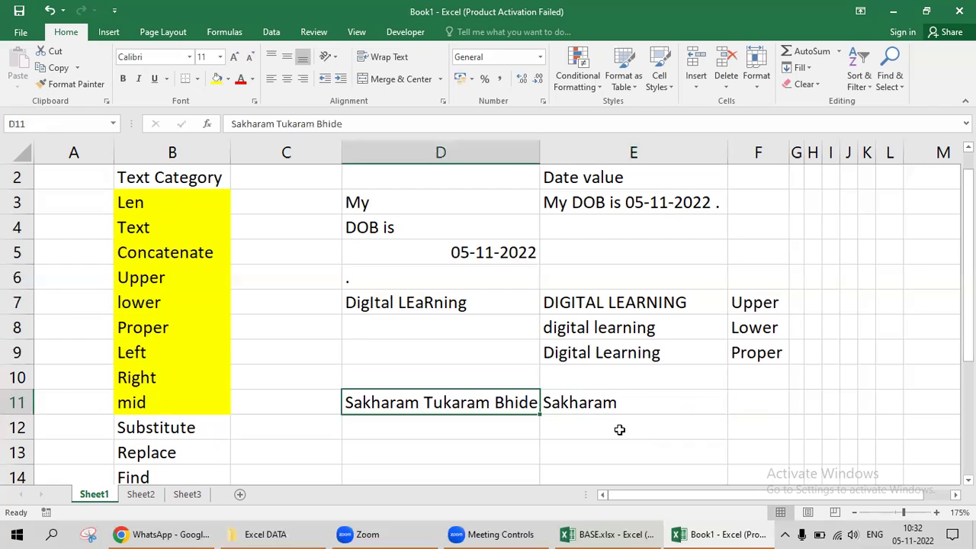
pyautogui.press('Right')
pyautogui.press('Right')
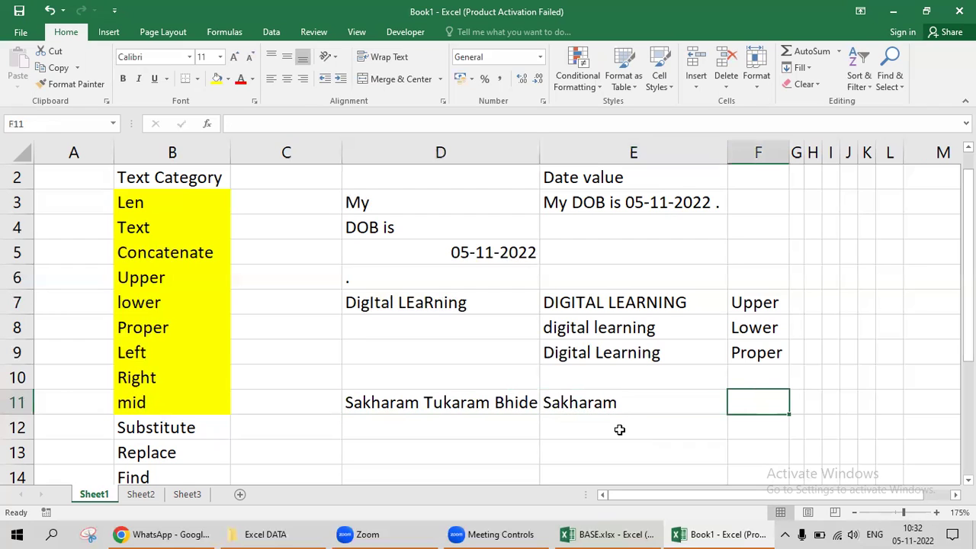
pyautogui.write('=rig')
pyautogui.press('Tab')
pyautogui.press('Left')
pyautogui.press('Left')
pyautogui.press('Left')
pyautogui.press('Right')
pyautogui.write(',5)')
pyautogui.press('Return')
pyautogui.press('Up')
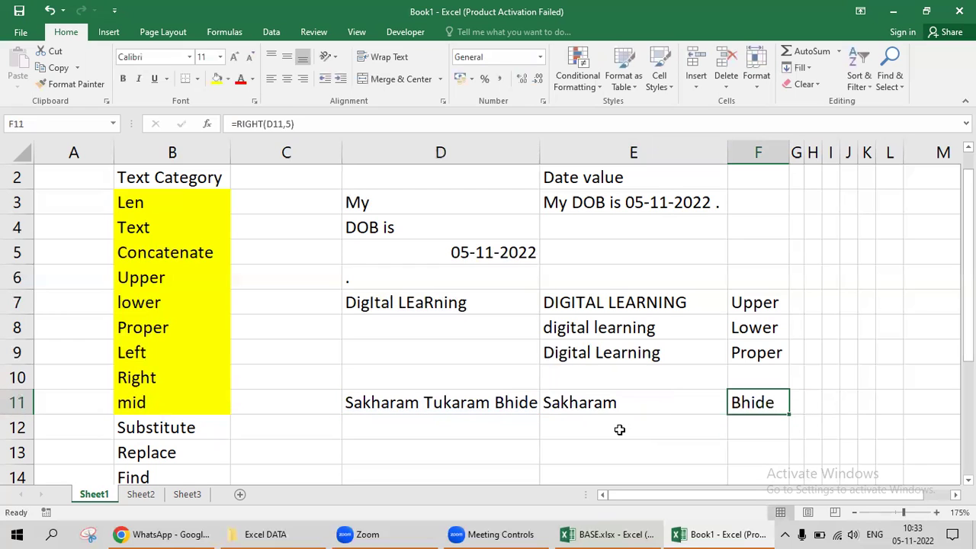
# Move down to cell D13, where the MID example will go.
pyautogui.press('Down')
pyautogui.press('Left')
pyautogui.press('Left')
pyautogui.press('Down')
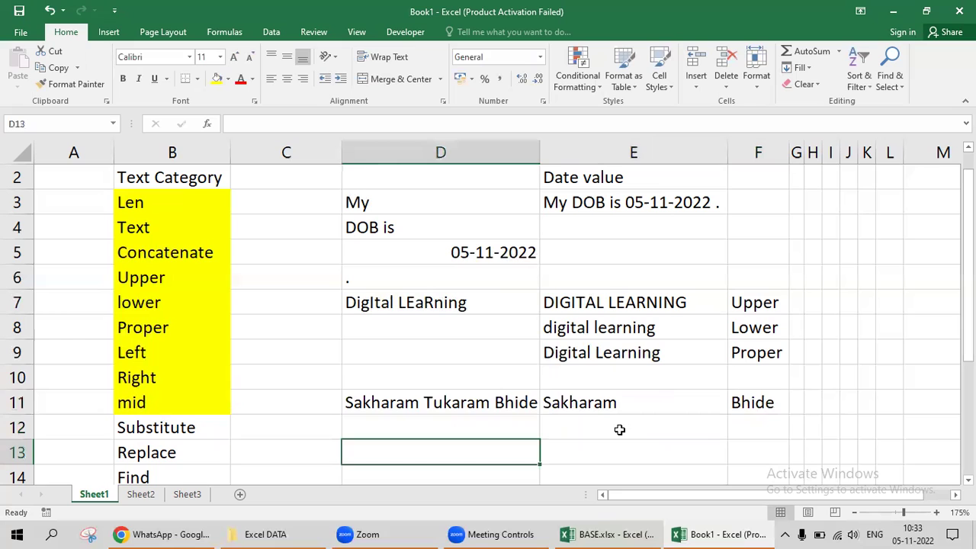
pyautogui.press('Right')
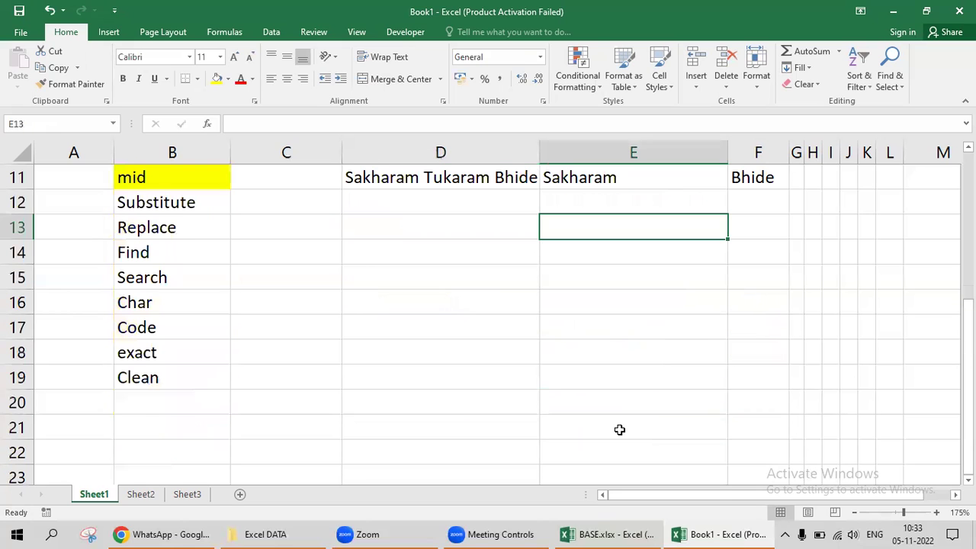
pyautogui.press('Left')
# Type =MID(D11,10,7) in D13 to pull the 7-character middle name from position 10.
pyautogui.write('=mid')
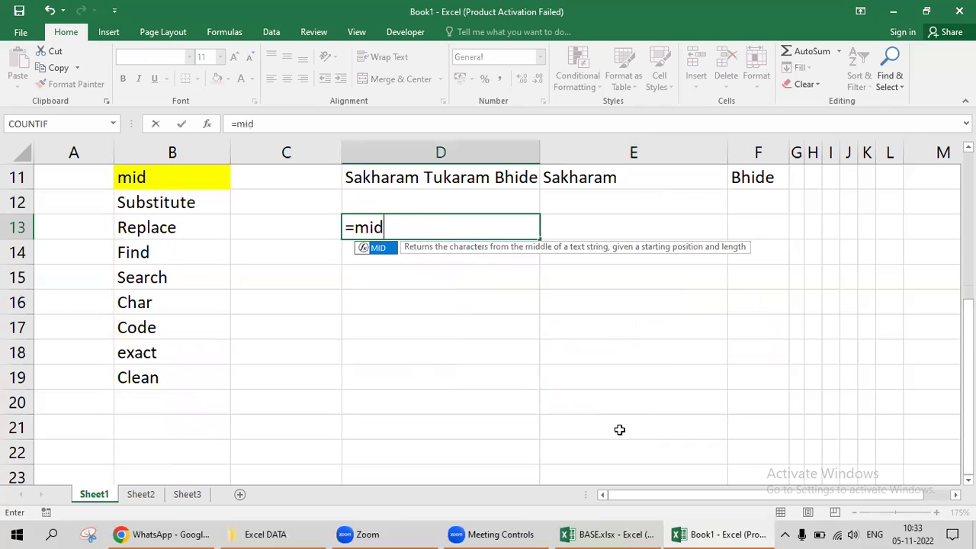
pyautogui.press('Tab')
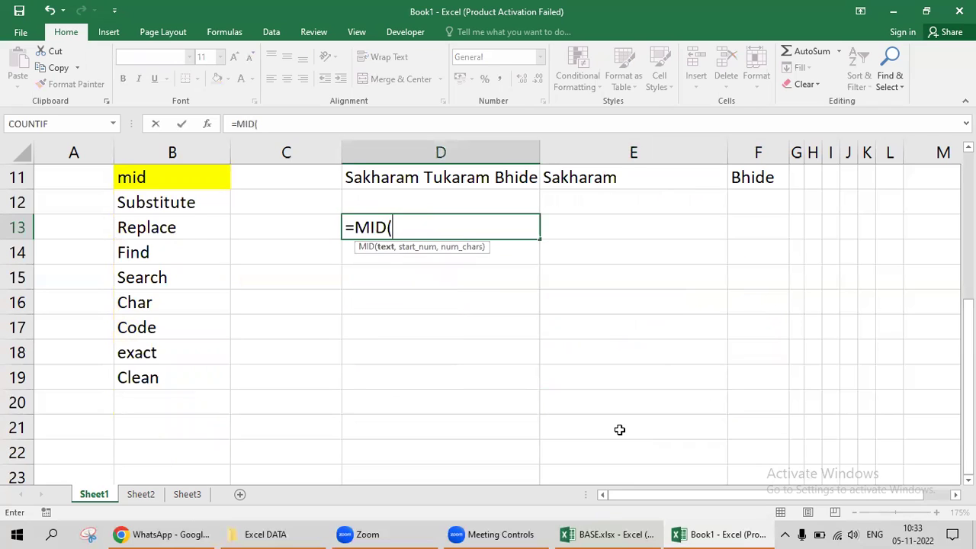
pyautogui.press('Up')
pyautogui.press('Up')
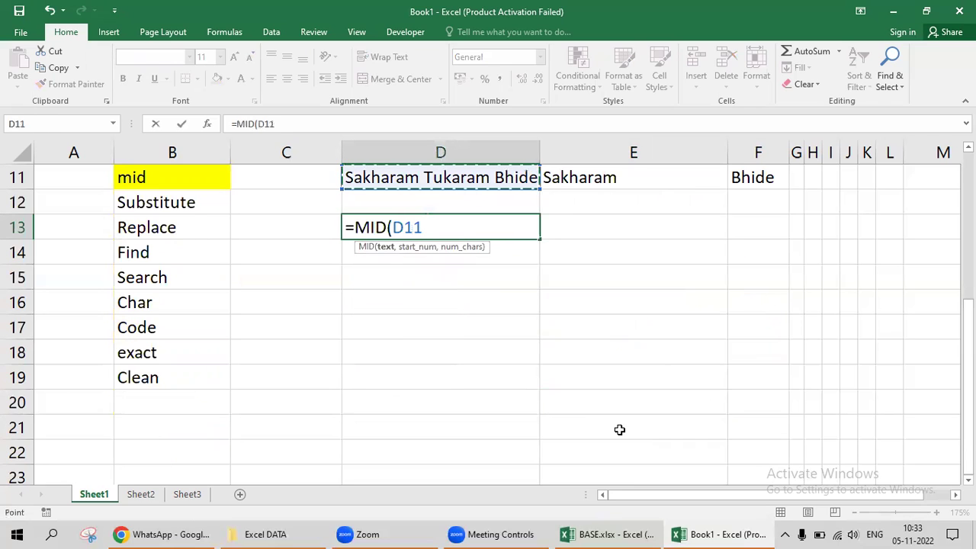
pyautogui.write(',')
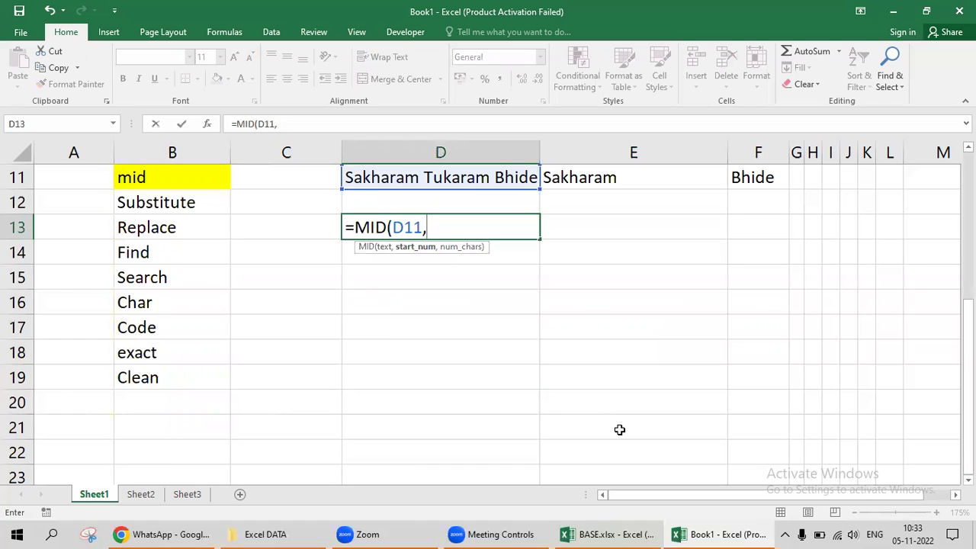
pyautogui.write('8')
pyautogui.press('BackSpace')
pyautogui.write('10')
pyautogui.write(',')
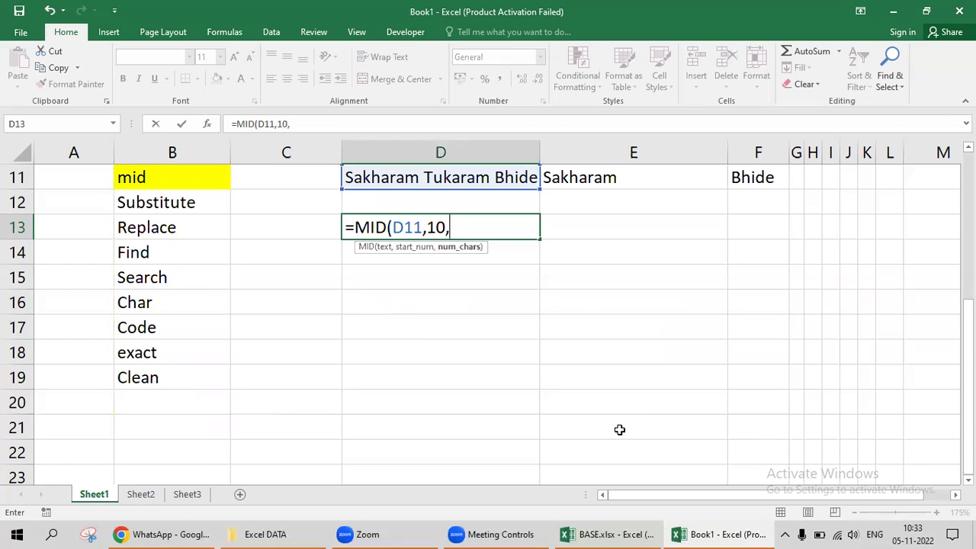
pyautogui.write('7)')
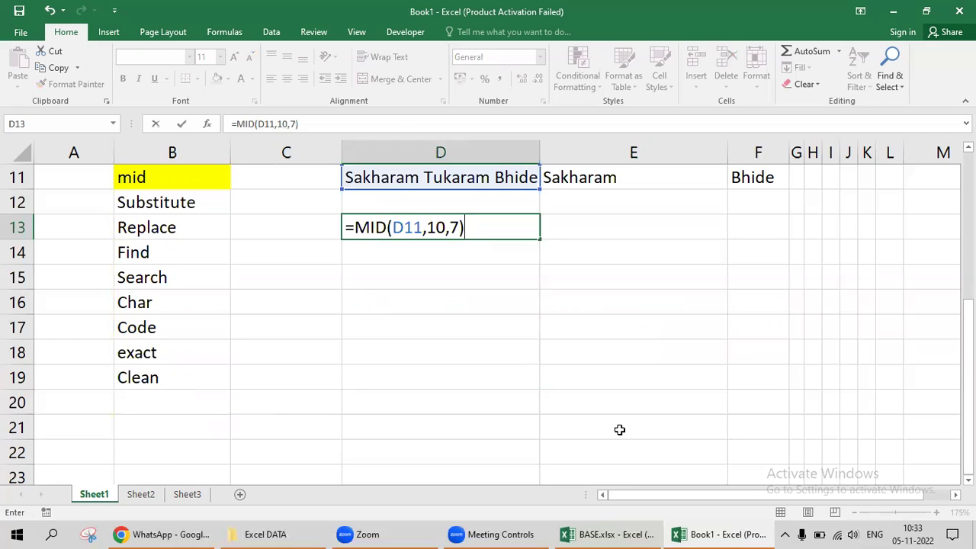
pyautogui.press('Return')
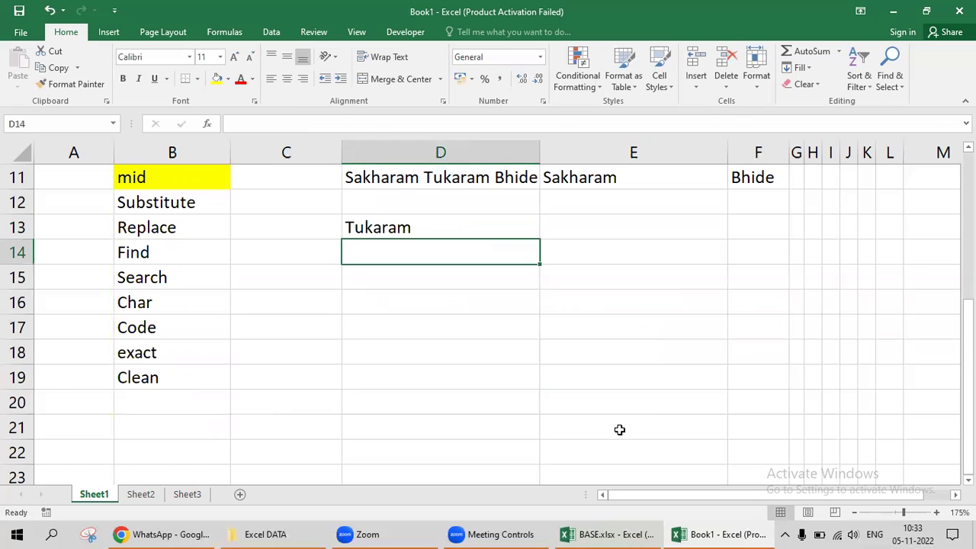
pyautogui.scroll(2, 619, 429)
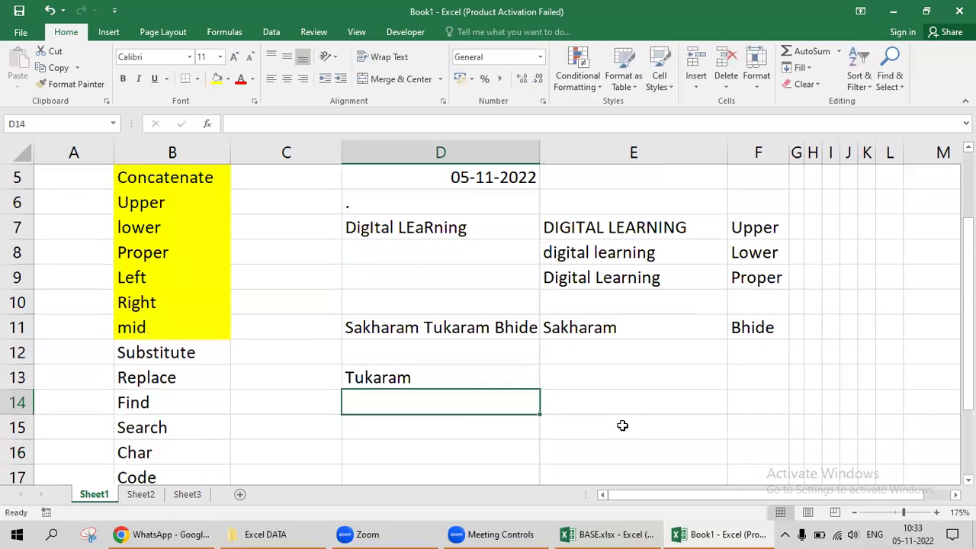
pyautogui.click(422, 367)
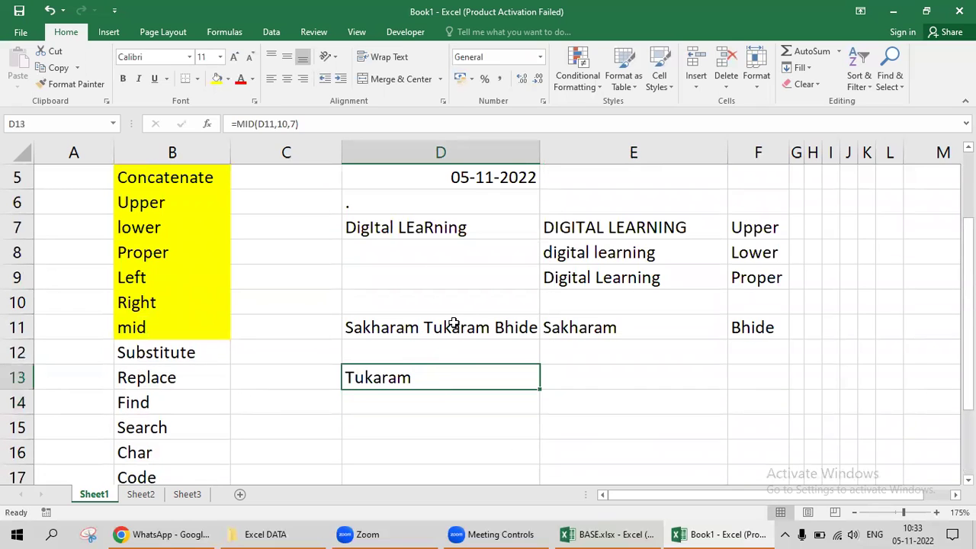
pyautogui.moveTo(161, 279); pyautogui.dragTo(160, 328)
pyautogui.click(371, 379)
pyautogui.moveTo(388, 326); pyautogui.dragTo(748, 375)
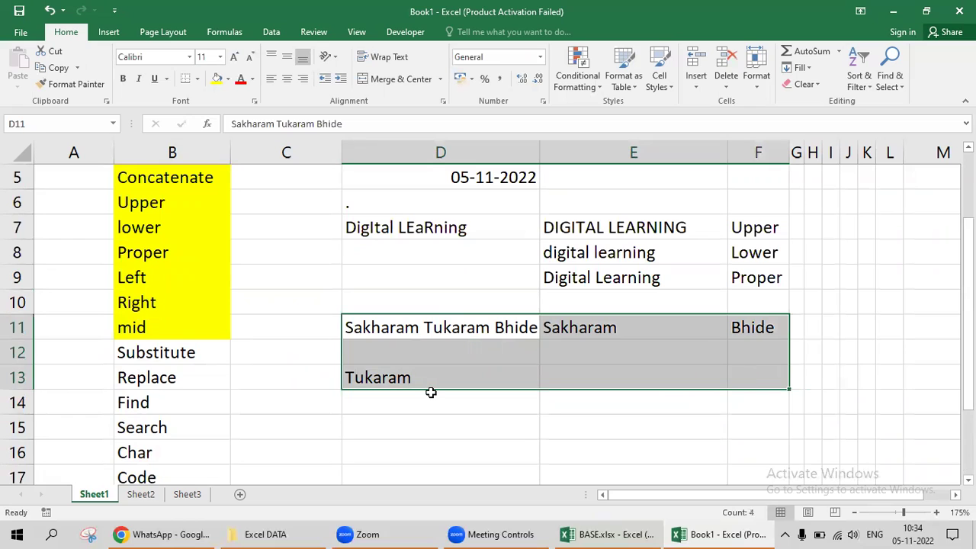
pyautogui.click(473, 360)
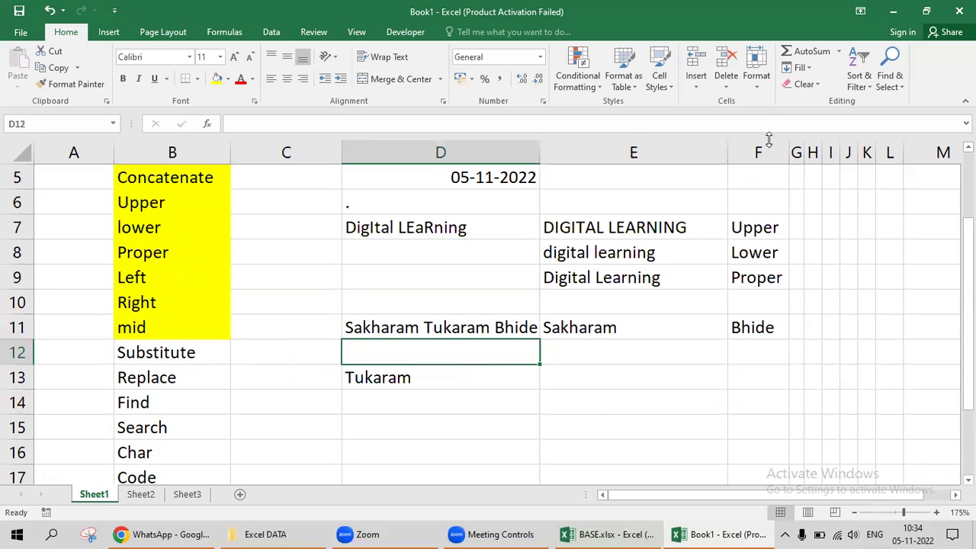
pyautogui.click(758, 80)
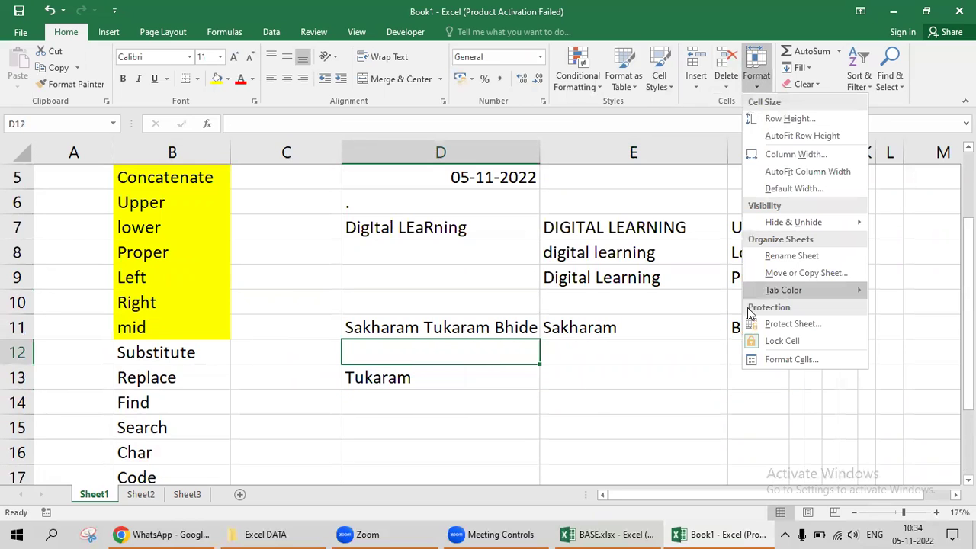
pyautogui.click(810, 70)
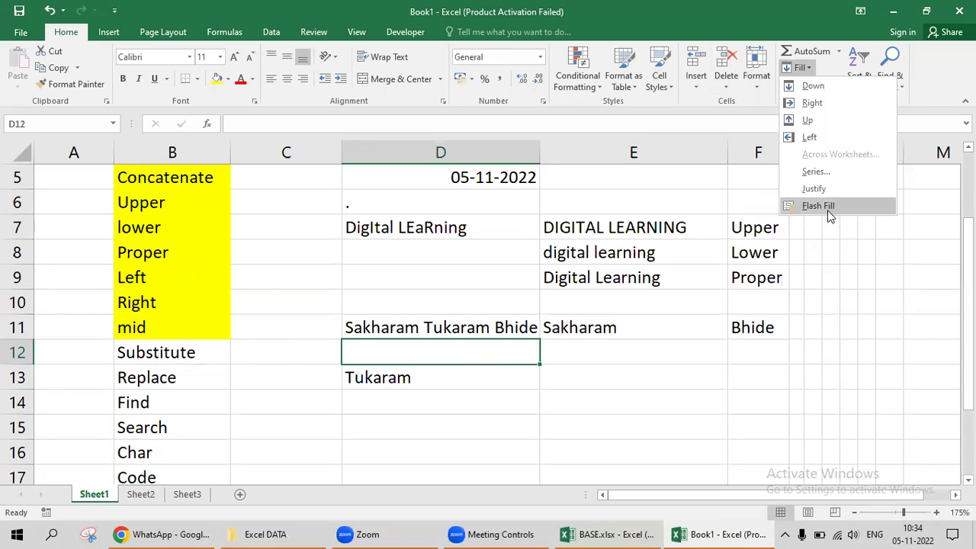
pyautogui.click(509, 366)
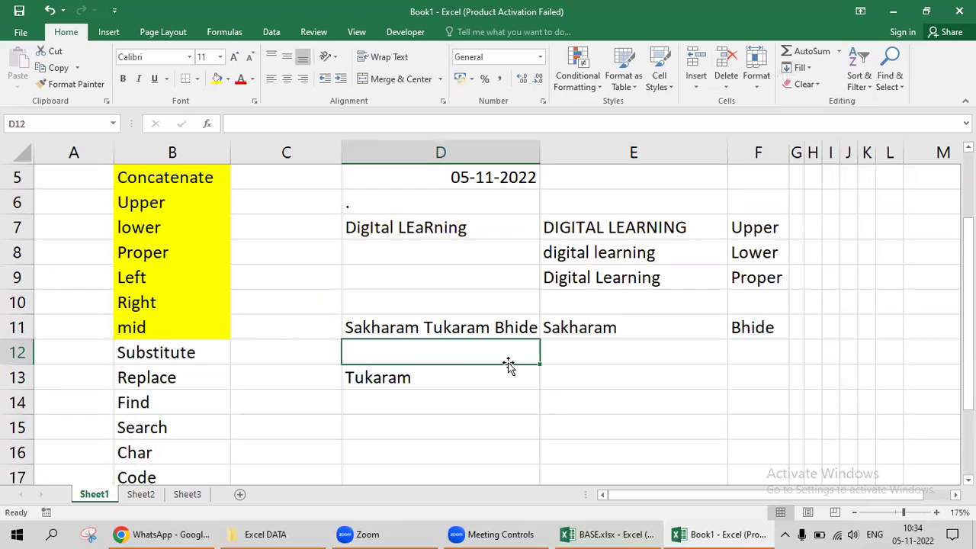
pyautogui.press('Up')
pyautogui.press('Left')
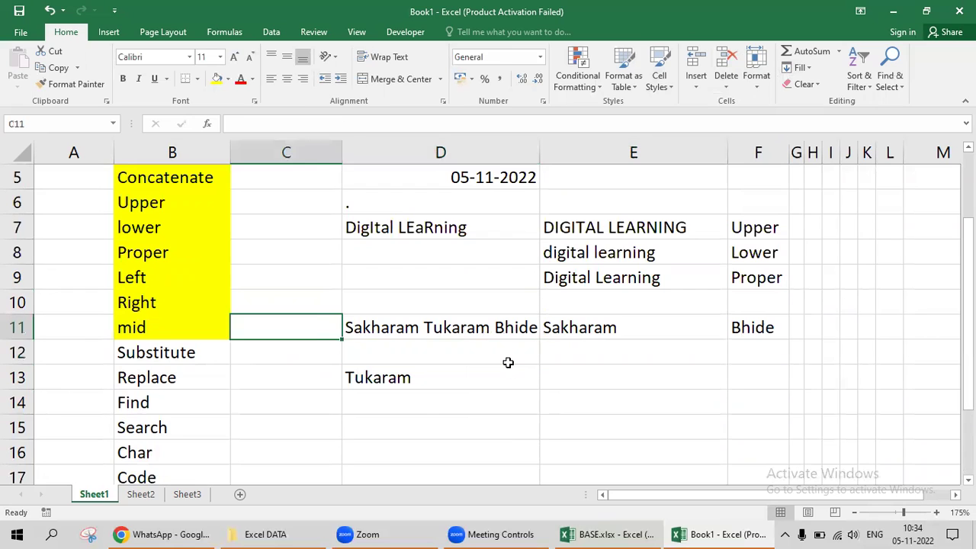
pyautogui.press('Left')
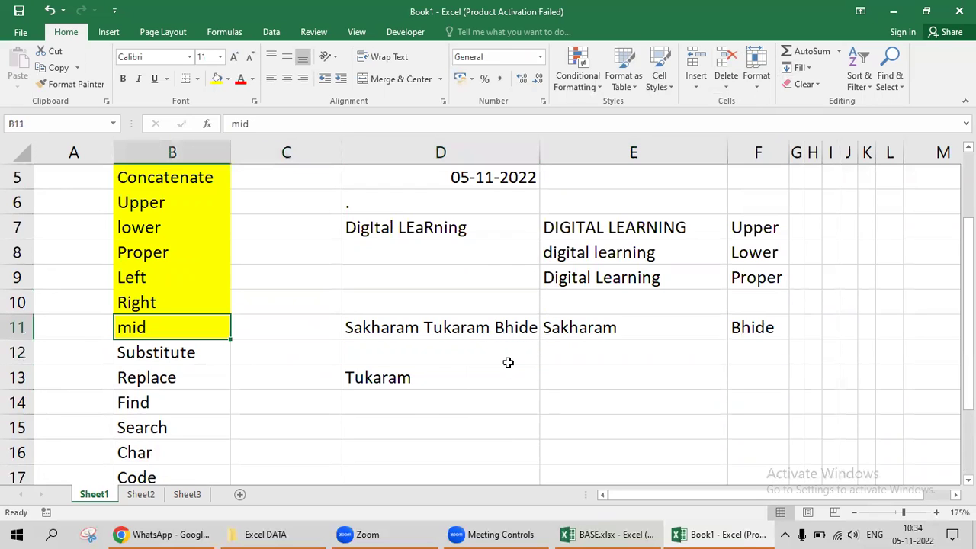
pyautogui.press('Right')
pyautogui.press('Down')
pyautogui.press('Right')
pyautogui.press('Right')
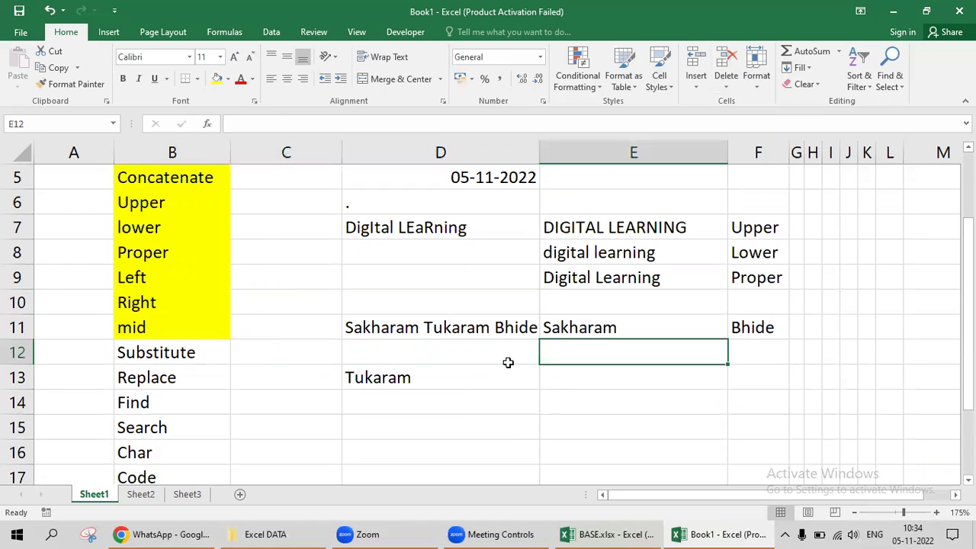
pyautogui.press('Left')
pyautogui.press('Up')
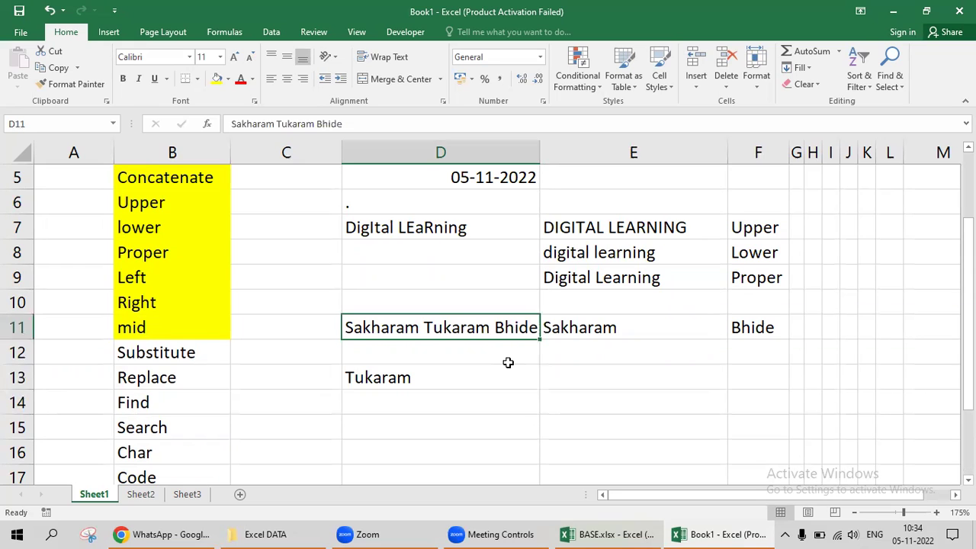
pyautogui.scroll(-1, 486, 392)
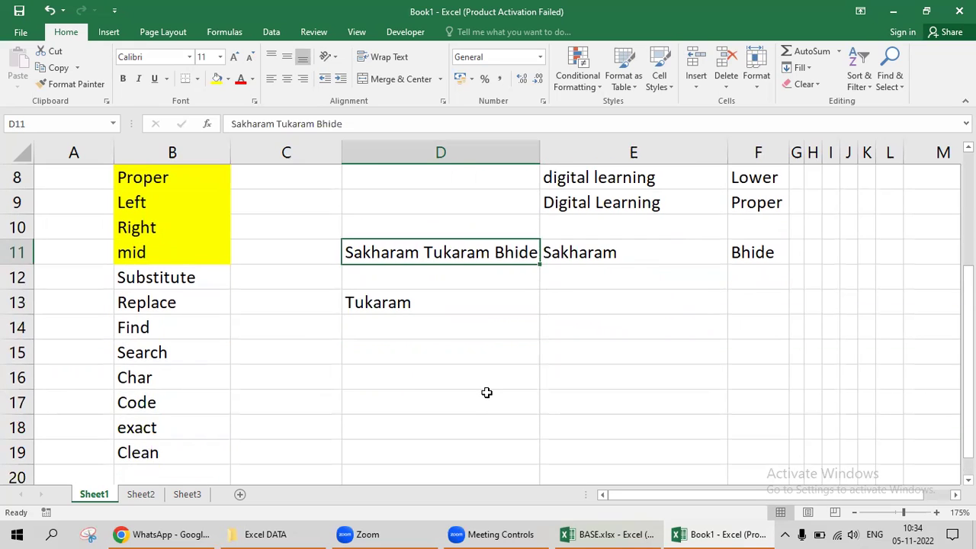
pyautogui.moveTo(166, 276); pyautogui.dragTo(176, 455)
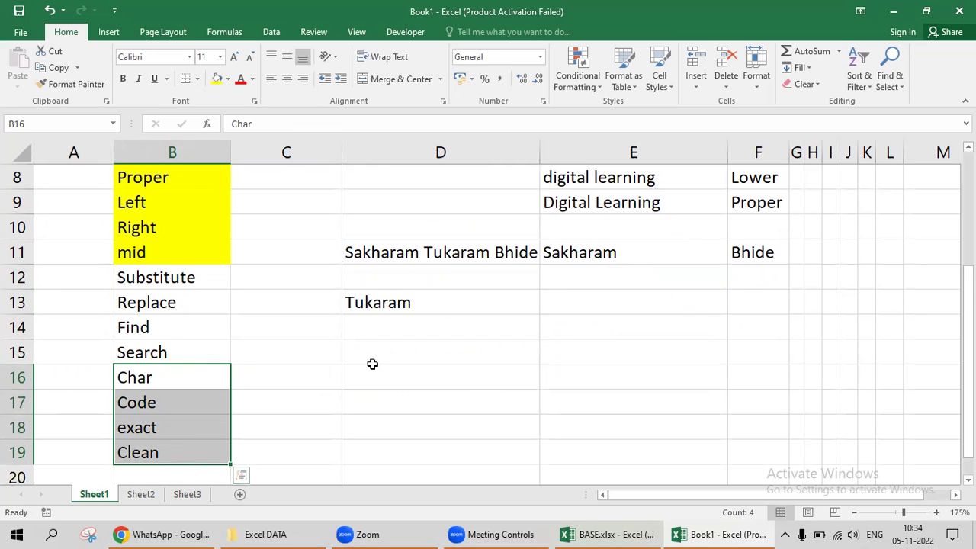
# Create a new blank workbook and enter 1 in cell C3.
pyautogui.press('Right')
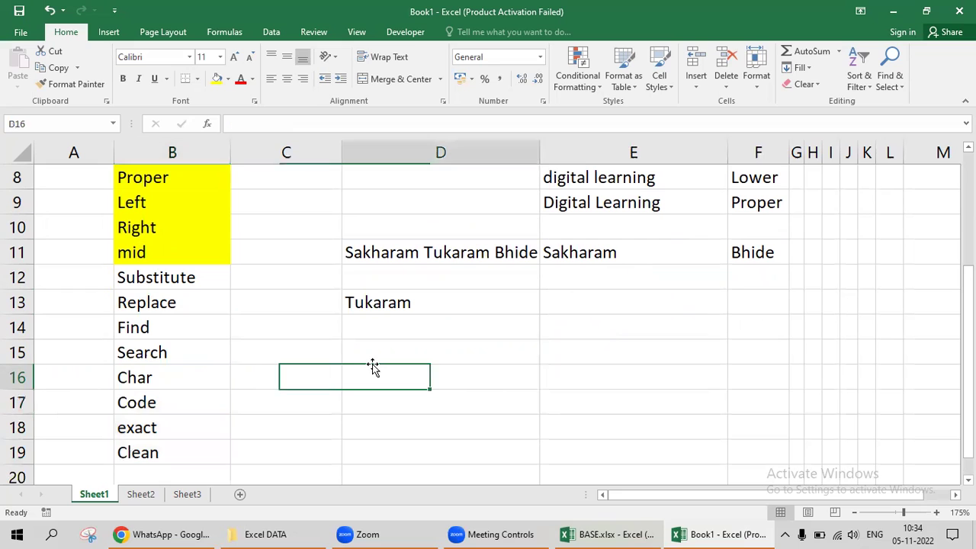
pyautogui.hotkey('ctrl', 'n')
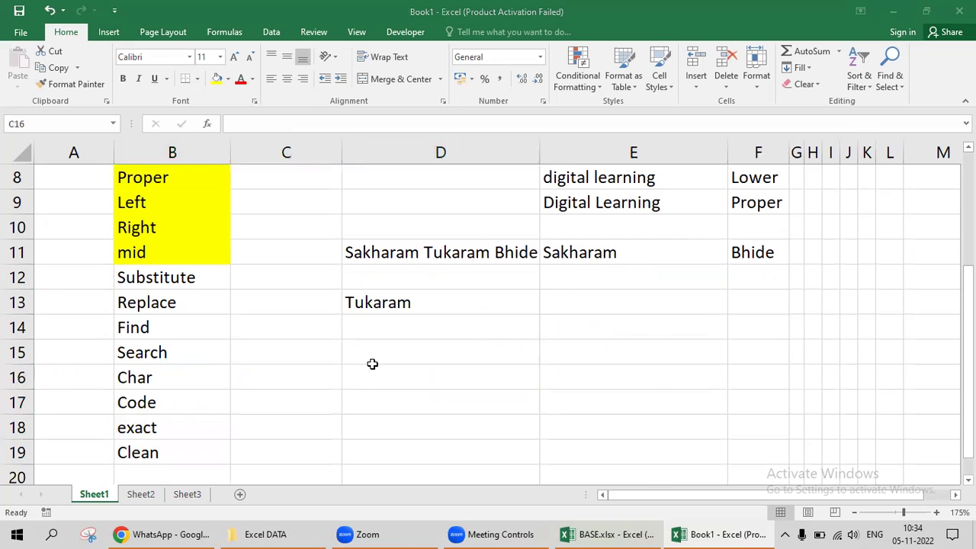
pyautogui.press('Down')
pyautogui.press('Right')
pyautogui.press('Down')
pyautogui.press('Right')
pyautogui.write('1')
pyautogui.press('Return')
# Fill column C downward with a number series 1, 2, 3 onward.
pyautogui.press('Up')
pyautogui.press('Right')
pyautogui.hotkey('shift', 'Down')
pyautogui.hotkey('shift', 'Down')
pyautogui.hotkey('shift', 'Down')
pyautogui.hotkey('shift', 'Down')
pyautogui.hotkey('shift', 'Down')
pyautogui.hotkey('shift', 'Down')
pyautogui.hotkey('shift', 'Down')
pyautogui.hotkey('shift', 'Down')
pyautogui.hotkey('shift', 'Down')
pyautogui.hotkey('shift', 'Down')
pyautogui.hotkey('shift', 'Down')
pyautogui.hotkey('shift', 'Down')
pyautogui.hotkey('shift', 'Down')
pyautogui.hotkey('shift', 'Down')
pyautogui.hotkey('shift', 'Down')
pyautogui.hotkey('shift', 'Down')
pyautogui.hotkey('shift', 'Down')
pyautogui.hotkey('shift', 'Down')
pyautogui.hotkey('shift', 'Down')
pyautogui.hotkey('shift', 'Down')
pyautogui.hotkey('shift', 'Down')
pyautogui.hotkey('shift', 'Down')
pyautogui.hotkey('shift', 'Down')
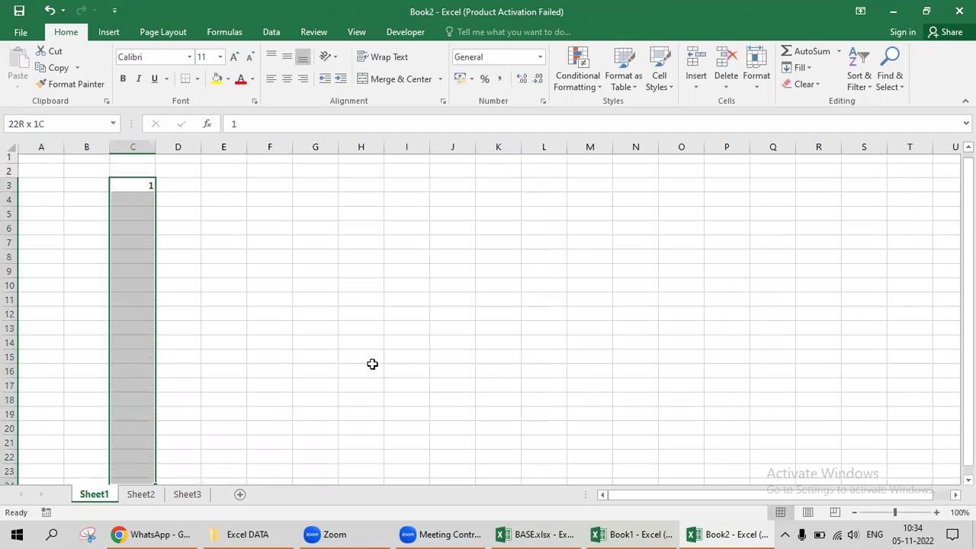
pyautogui.hotkey('alt', 'e')
pyautogui.press('i')
pyautogui.press('s')
pyautogui.press('Return')
# Type the headings Char, Code and Clean in D2:F2.
pyautogui.press('Up')
pyautogui.press('Down')
pyautogui.press('Right')
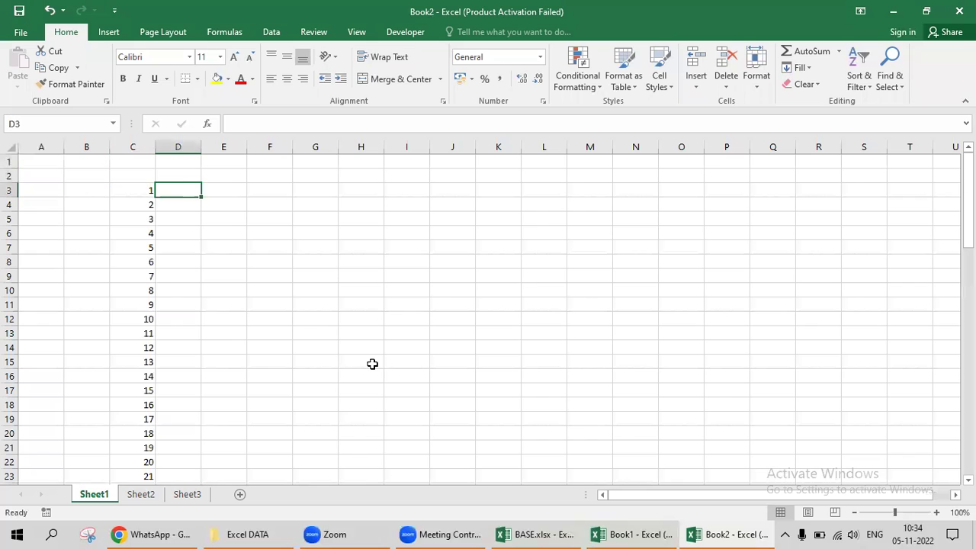
pyautogui.write('Cha')
pyautogui.press('Escape')
pyautogui.press('Up')
pyautogui.write('Char')
pyautogui.press('Right')
pyautogui.write('Cod')
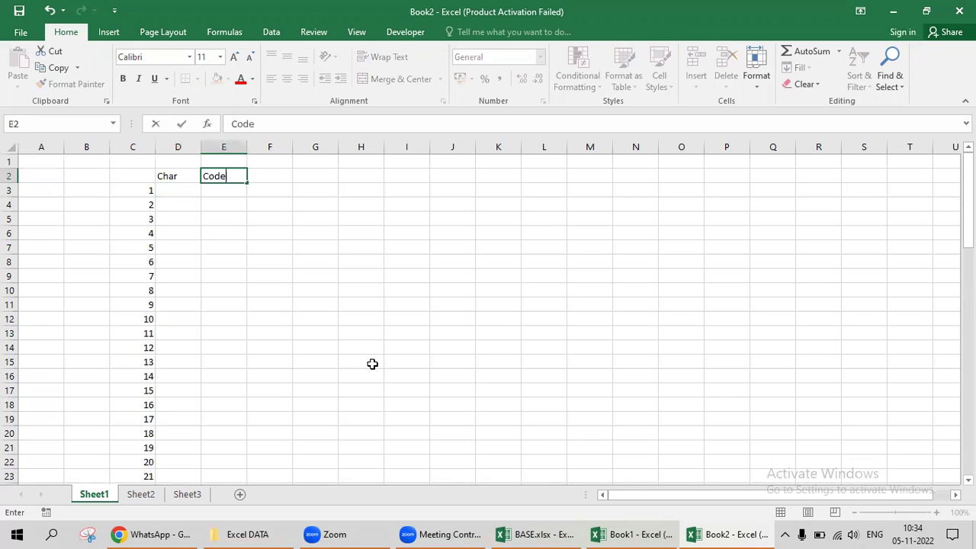
pyautogui.press('Right')
pyautogui.write('Clean')
pyautogui.press('Right')
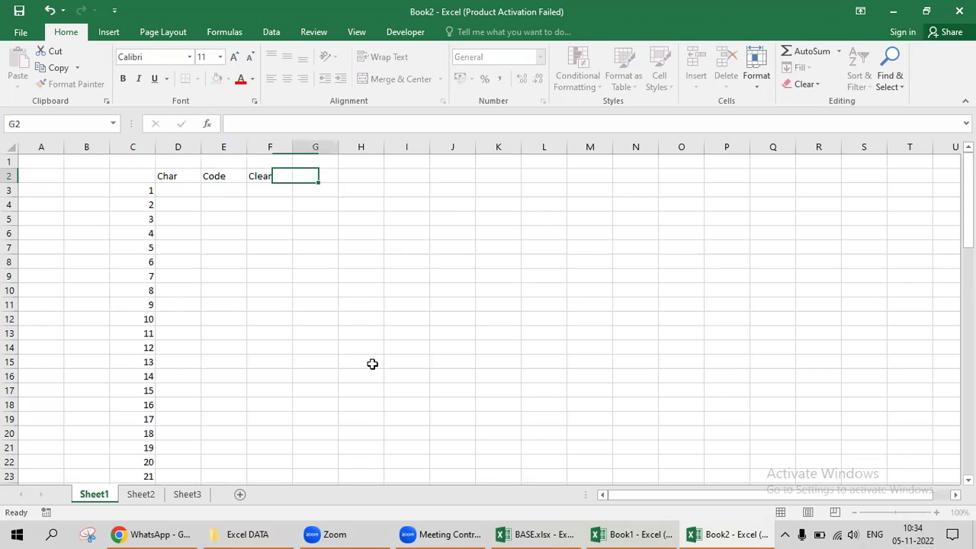
pyautogui.press('Left')
pyautogui.press('Right')
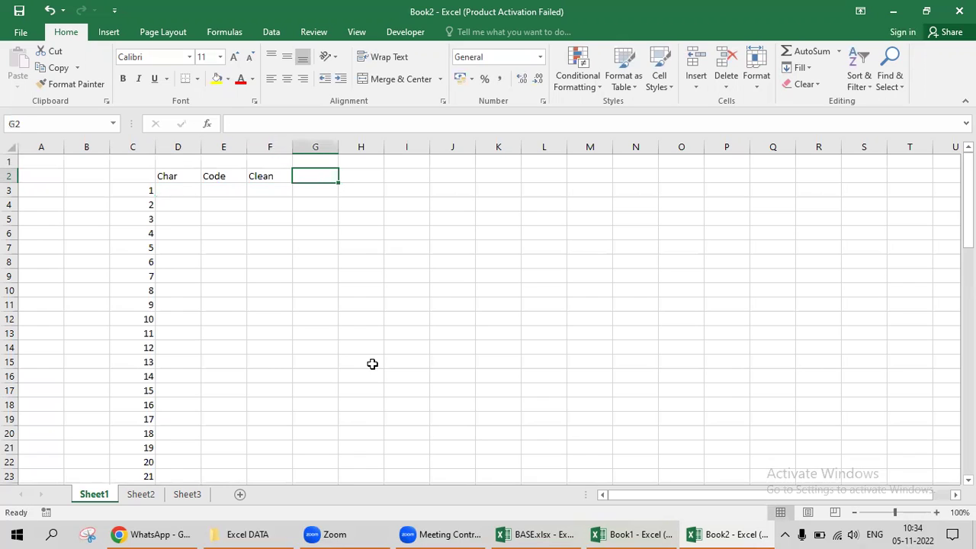
pyautogui.press('Left')
pyautogui.press('Left')
pyautogui.press('Left')
pyautogui.press('Down')
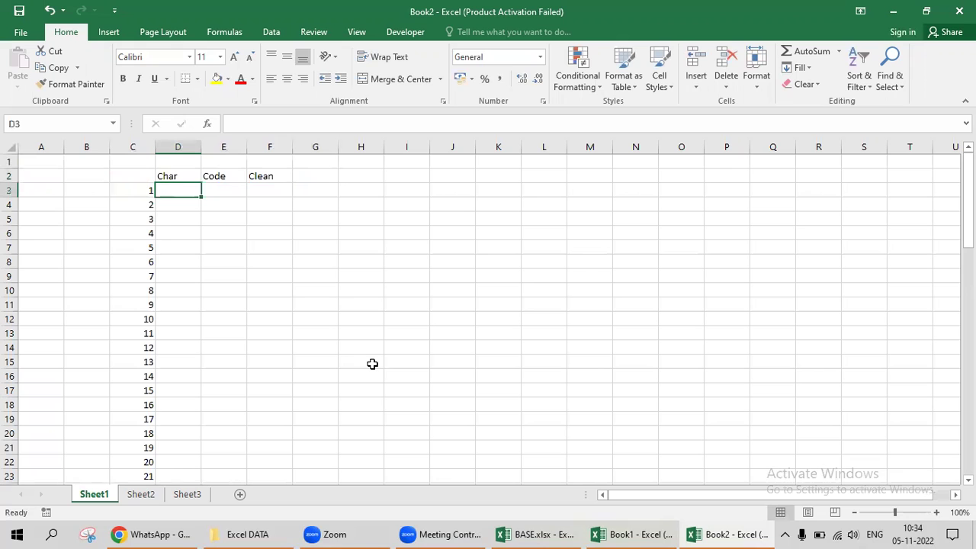
# Reselect cell D3 and switch back to the Book1 workbook.
pyautogui.keyDown('ctrl'); pyautogui.scroll(7, 323, 303); pyautogui.keyUp('ctrl')
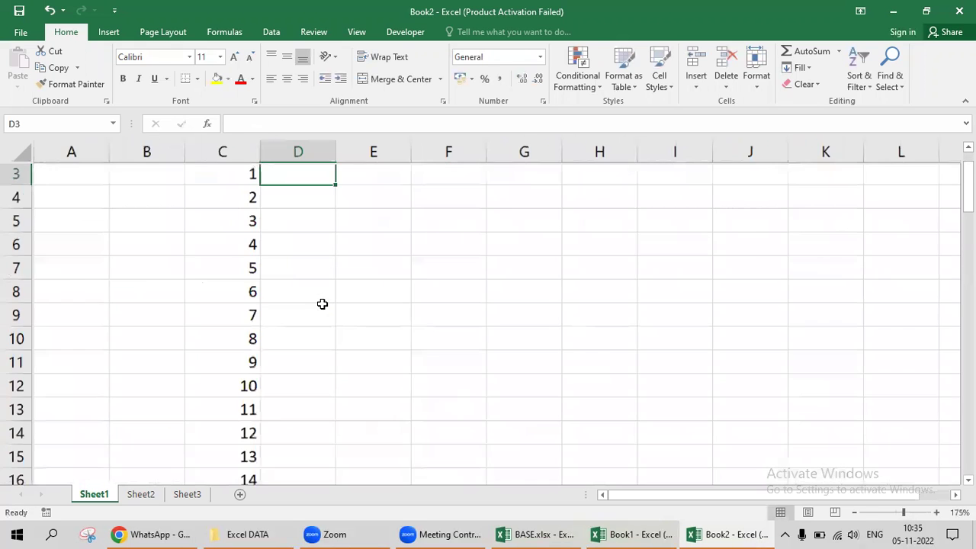
pyautogui.click(272, 237)
pyautogui.click(358, 239)
pyautogui.hotkey('alt', 'Tab')
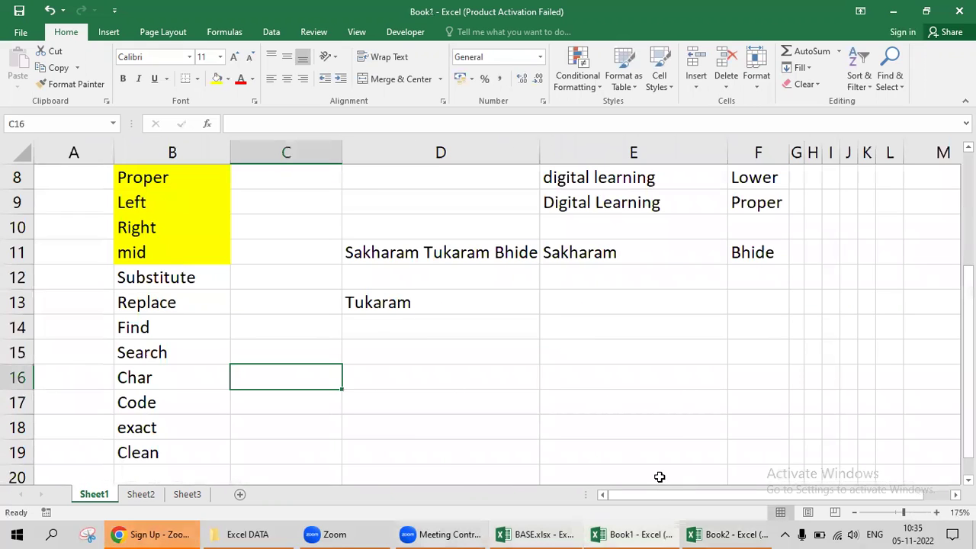
# Select the Char-to-Clean function names in Book1's B16:B19, then bring Book2 forward.
pyautogui.hotkey('alt', 'Tab')
pyautogui.hotkey('alt', 'Tab')
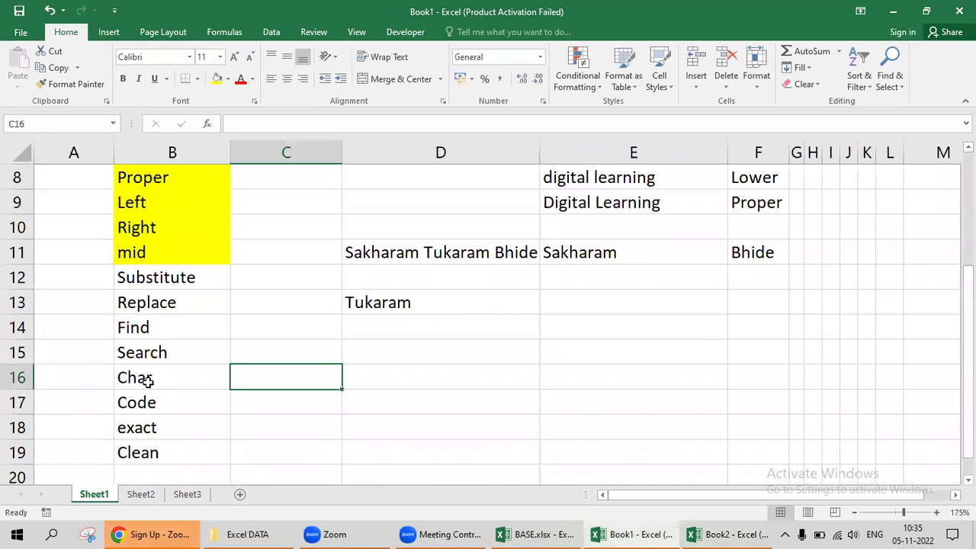
pyautogui.moveTo(138, 378); pyautogui.dragTo(139, 458)
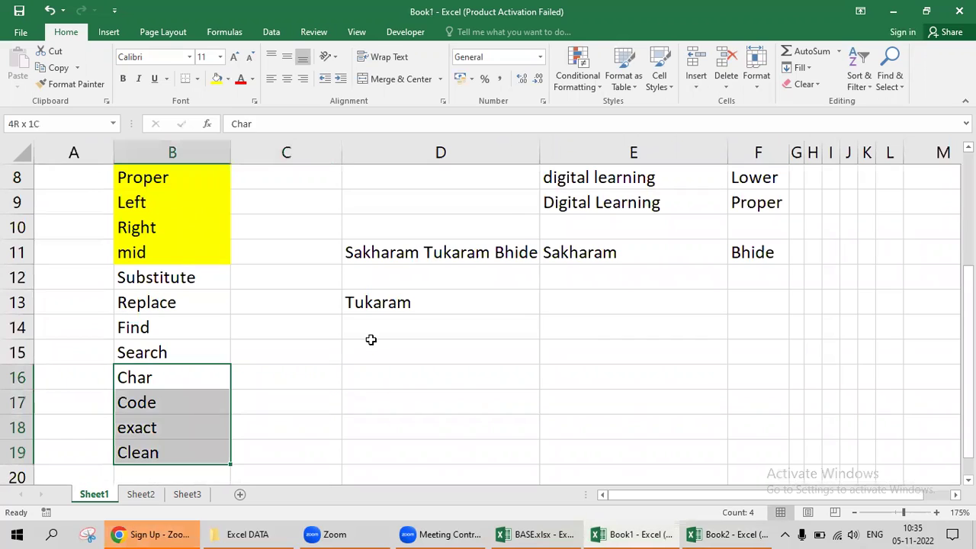
pyautogui.hotkey('alt', 'Tab')
pyautogui.hotkey('alt', 'Tab')
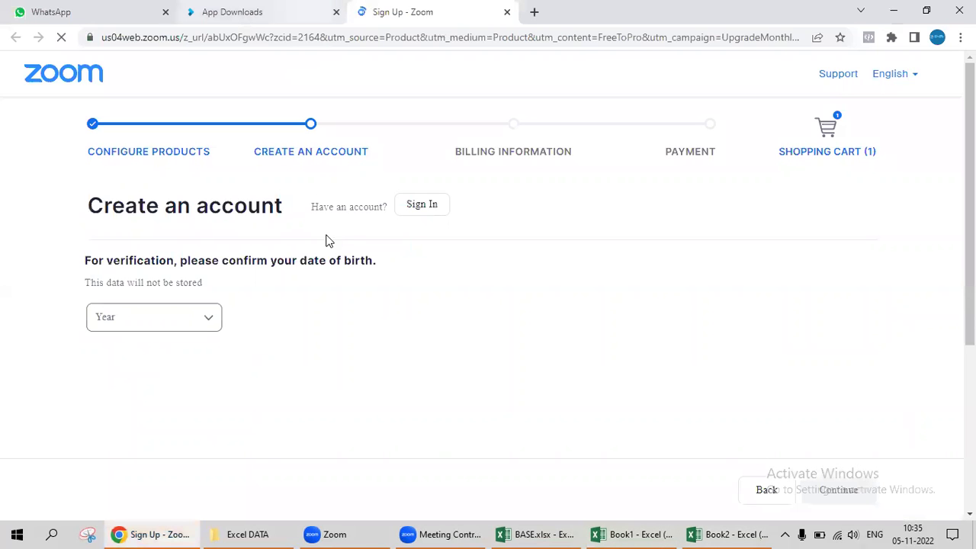
pyautogui.hotkey('alt', 'Tab')
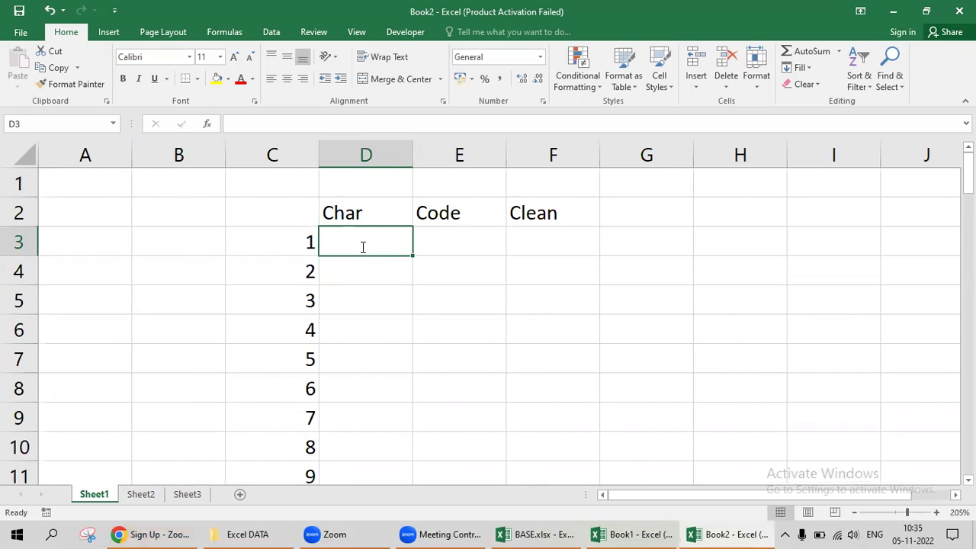
pyautogui.write('=CHAR(')
pyautogui.press('BackSpace')
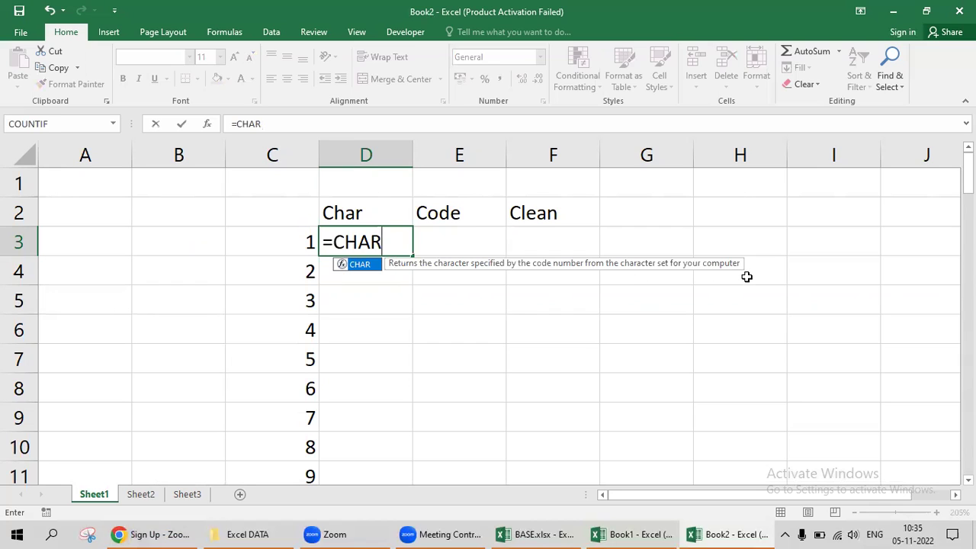
pyautogui.write('(C3')
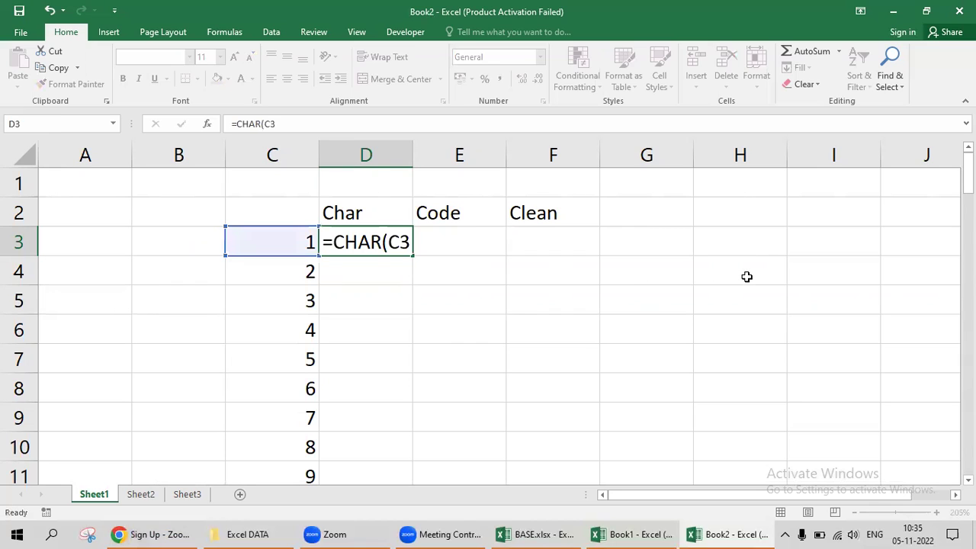
pyautogui.press('Left')
pyautogui.hotkey('ctrl', 'Down')
pyautogui.press('Right')
pyautogui.hotkey('ctrl', 'shift', 'Up')
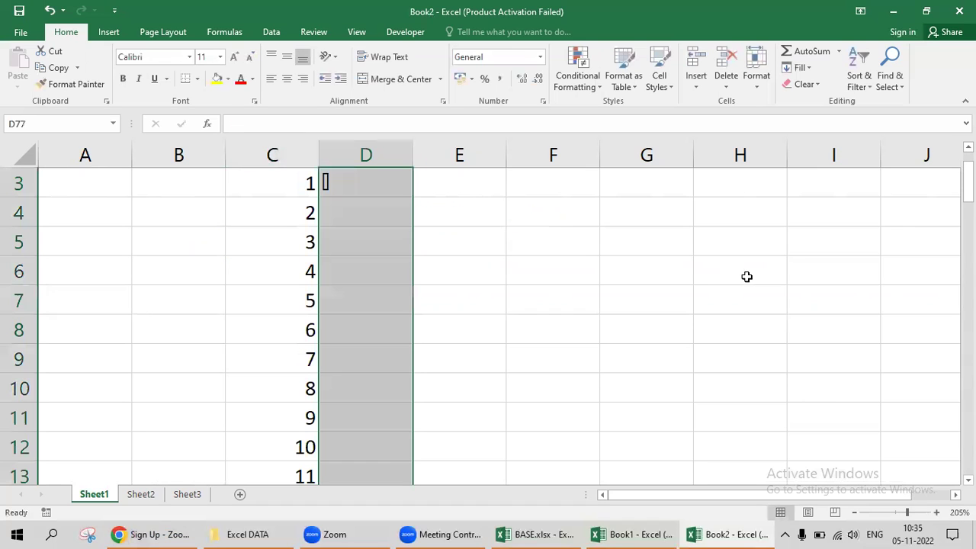
pyautogui.hotkey('ctrl', 'd')
pyautogui.hotkey('ctrl', 'Up')
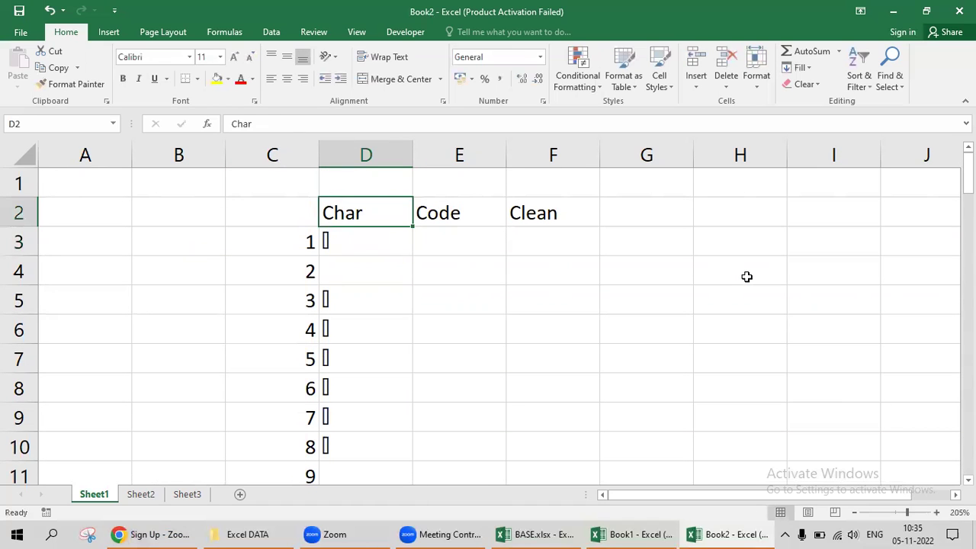
pyautogui.press('Down')
pyautogui.press('Down')
pyautogui.press('Down')
pyautogui.press('Down')
pyautogui.press('Down')
pyautogui.press('Down')
pyautogui.press('Down')
pyautogui.press('Down')
pyautogui.press('Down')
pyautogui.press('Down')
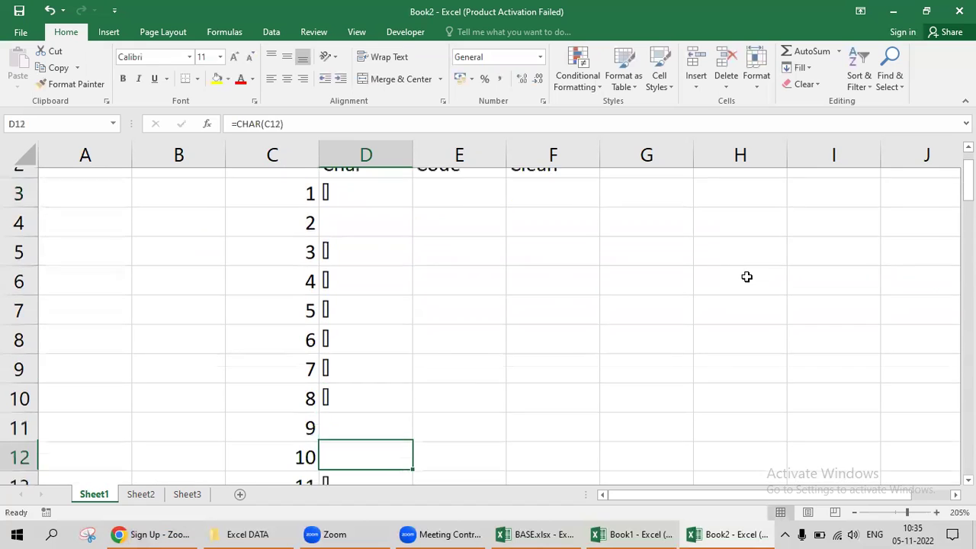
pyautogui.press('Down')
pyautogui.press('Down')
pyautogui.press('Down')
pyautogui.press('Down')
pyautogui.press('Down')
pyautogui.press('Up')
pyautogui.press('Up')
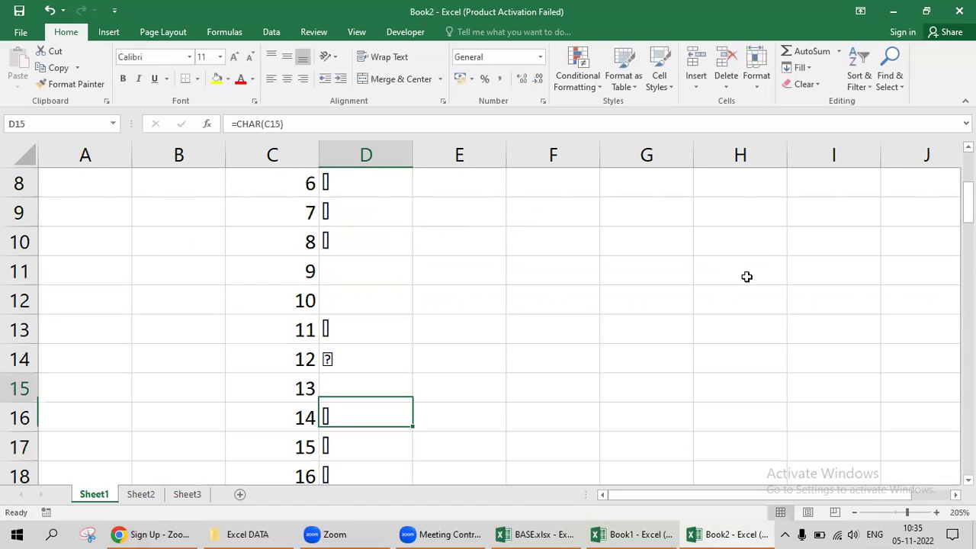
pyautogui.press('Up')
pyautogui.press('Up')
pyautogui.press('Left')
pyautogui.press('Right')
pyautogui.press('Left')
pyautogui.press('Down')
pyautogui.press('Right')
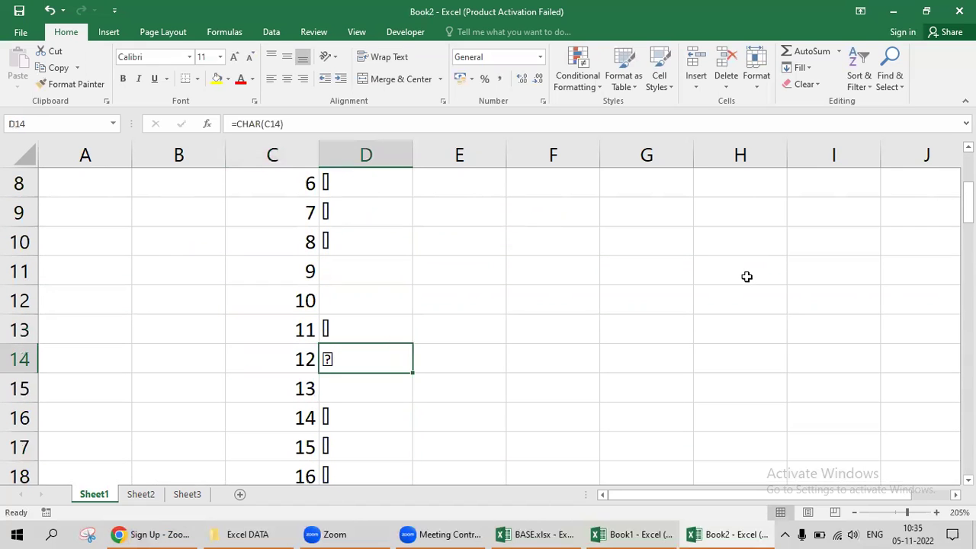
pyautogui.press('Down')
pyautogui.press('Down')
pyautogui.press('Down')
pyautogui.press('Down')
pyautogui.press('Down')
pyautogui.press('Down')
pyautogui.press('Down')
pyautogui.press('Down')
pyautogui.press('Down')
pyautogui.press('Down')
pyautogui.press('Down')
pyautogui.press('Down')
pyautogui.press('Down')
pyautogui.press('Down')
pyautogui.press('Down')
pyautogui.press('Down')
pyautogui.press('Down')
pyautogui.press('Down')
pyautogui.press('Down')
pyautogui.press('Down')
pyautogui.press('Down')
pyautogui.press('Down')
pyautogui.press('Down')
pyautogui.press('Down')
pyautogui.press('Down')
pyautogui.press('Down')
pyautogui.press('Down')
pyautogui.press('Up')
pyautogui.press('Up')
pyautogui.press('Up')
pyautogui.press('Up')
pyautogui.press('Up')
pyautogui.press('Up')
pyautogui.press('Down')
pyautogui.press('Up')
pyautogui.press('Down')
pyautogui.press('Down')
pyautogui.press('Down')
pyautogui.press('Down')
pyautogui.press('Down')
pyautogui.press('Down')
pyautogui.press('Down')
pyautogui.press('Down')
pyautogui.press('Down')
pyautogui.press('Down')
pyautogui.press('Down')
pyautogui.press('Down')
pyautogui.press('Down')
pyautogui.press('Down')
pyautogui.press('Down')
pyautogui.press('Down')
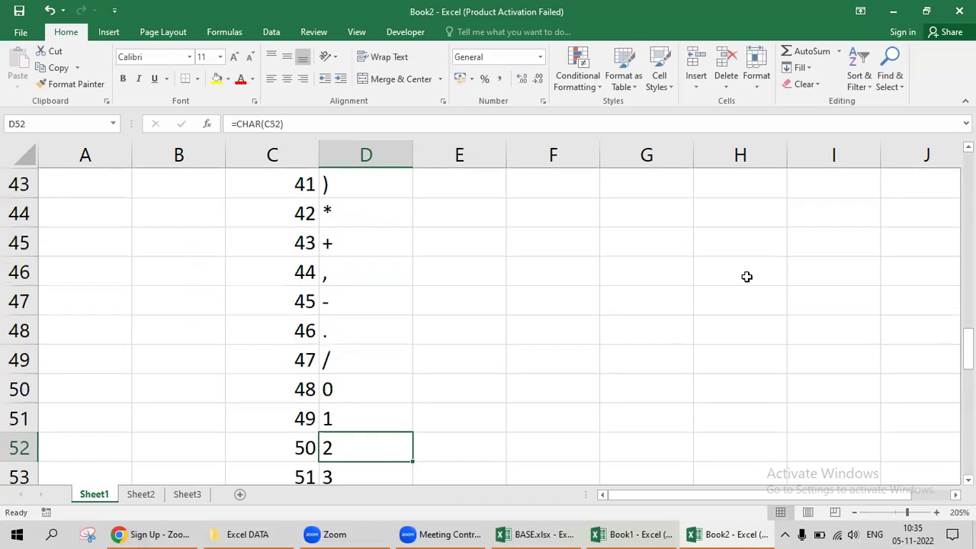
pyautogui.press('Up')
pyautogui.press('Up')
pyautogui.press('Left')
pyautogui.press('Right')
pyautogui.press('Left')
pyautogui.press('Right')
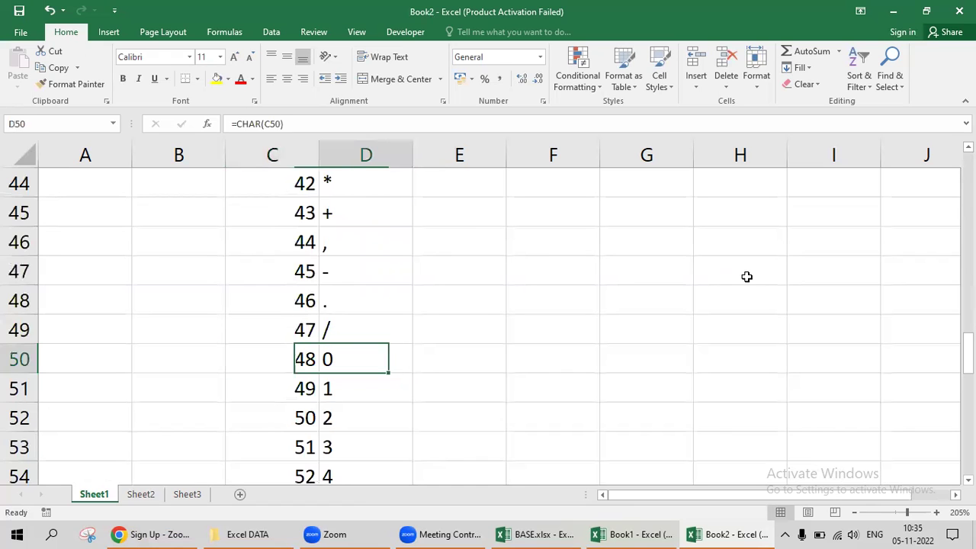
pyautogui.press('Left')
pyautogui.press('Down')
pyautogui.press('Right')
pyautogui.press('Down')
pyautogui.press('Down')
pyautogui.press('Down')
pyautogui.press('Down')
pyautogui.press('Down')
pyautogui.press('Down')
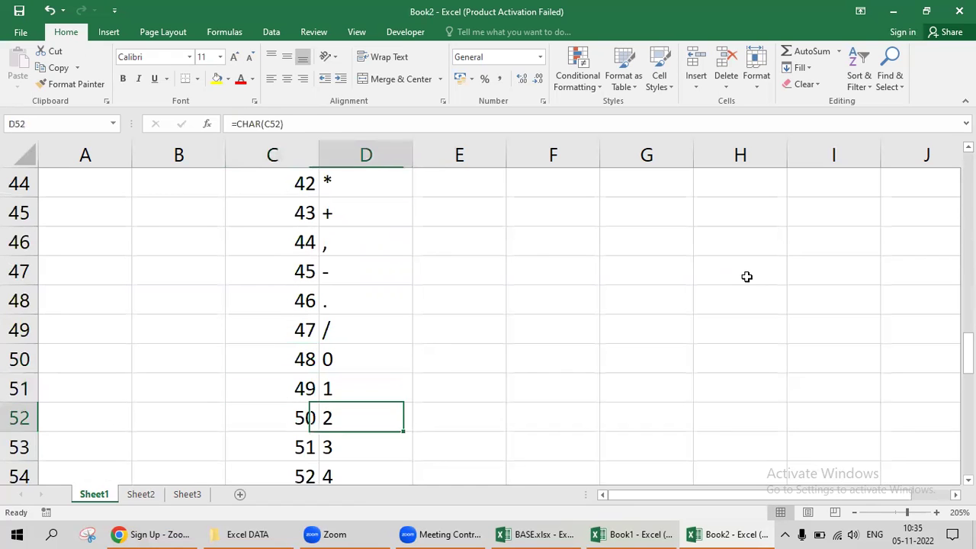
pyautogui.press('Down')
pyautogui.press('Down')
pyautogui.press('Down')
pyautogui.press('Down')
pyautogui.press('Down')
pyautogui.press('Down')
pyautogui.press('Down')
pyautogui.press('Down')
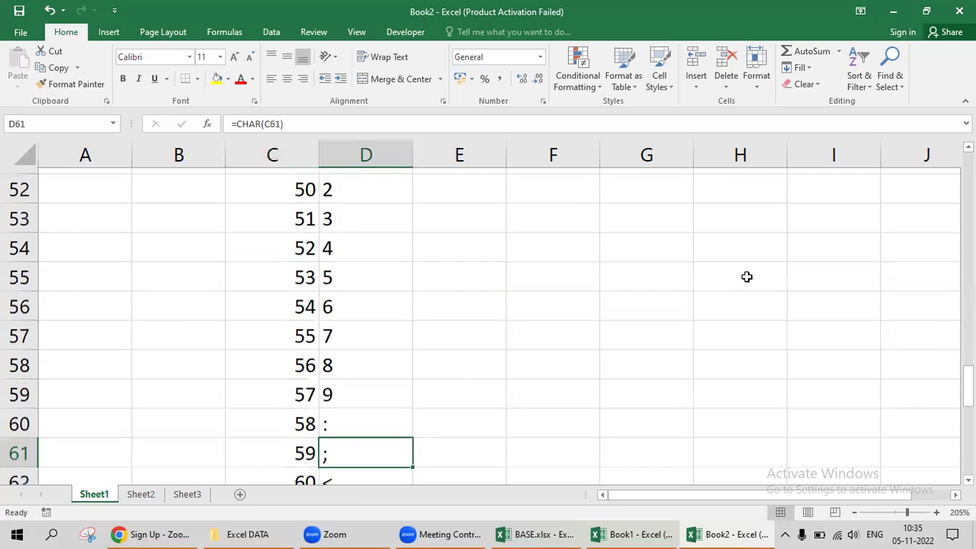
pyautogui.press('Down')
pyautogui.press('Down')
pyautogui.press('Down')
pyautogui.press('Down')
pyautogui.press('Down')
pyautogui.press('Down')
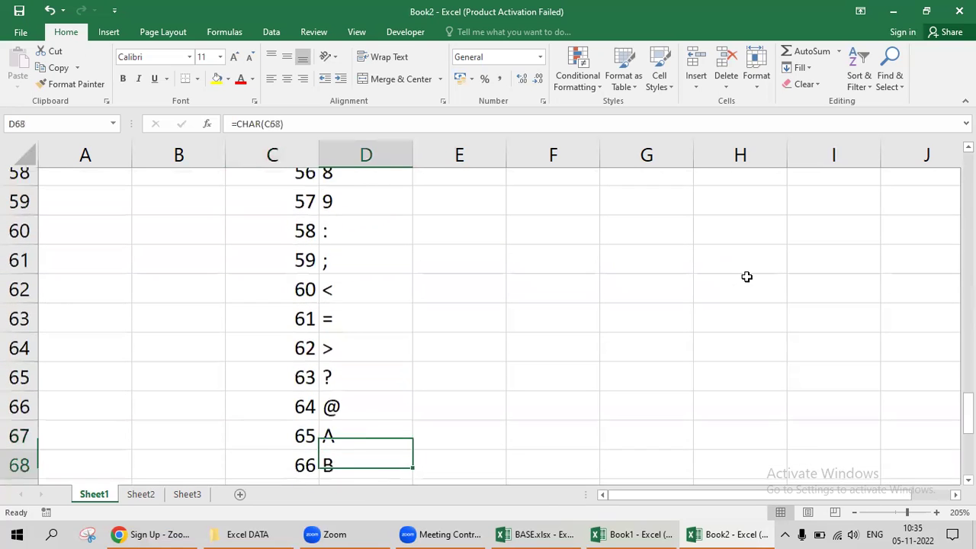
pyautogui.press('Up')
pyautogui.press('Up')
pyautogui.press('Up')
pyautogui.press('Down')
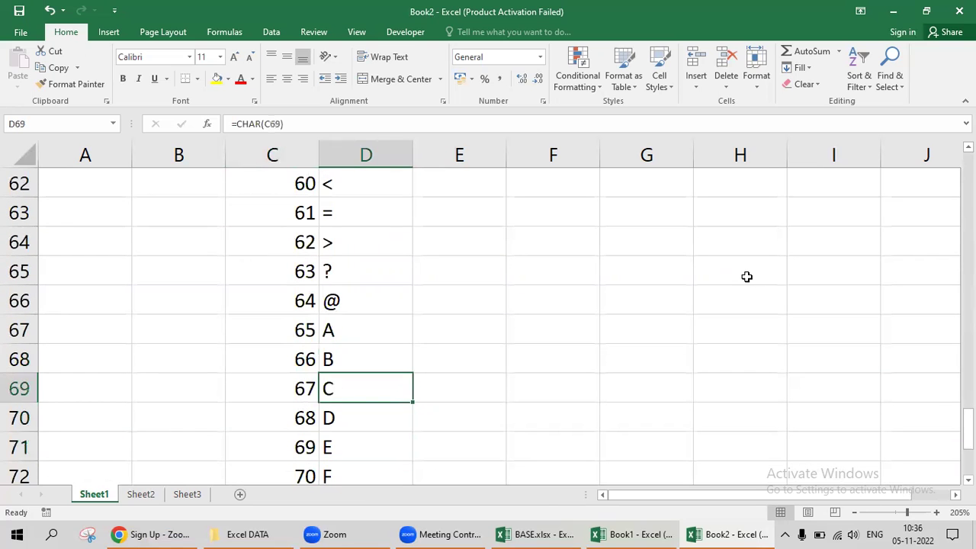
pyautogui.hotkey('ctrl', 'Up')
pyautogui.press('Down')
pyautogui.hotkey('ctrl', 'shift', 'Down')
pyautogui.hotkey('ctrl', 'Up')
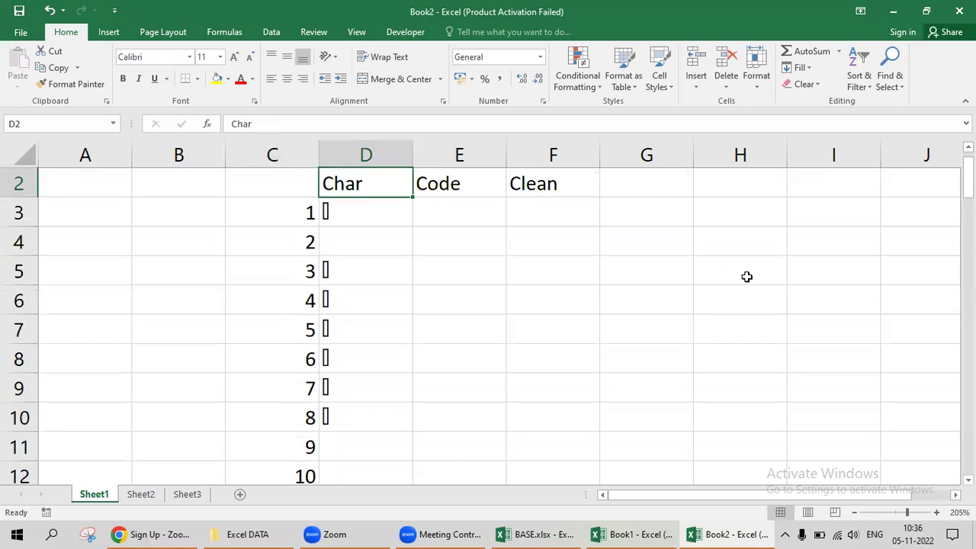
# Enter the heading Rear in cell D1.
pyautogui.press('Up')
pyautogui.press('Right')
pyautogui.press('Right')
pyautogui.press('Left')
pyautogui.press('Left')
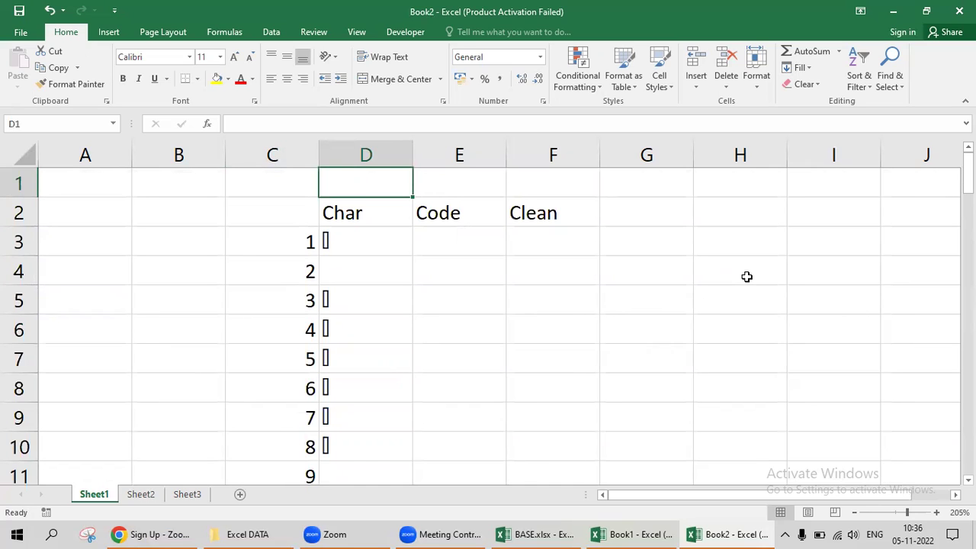
pyautogui.write('Ra')
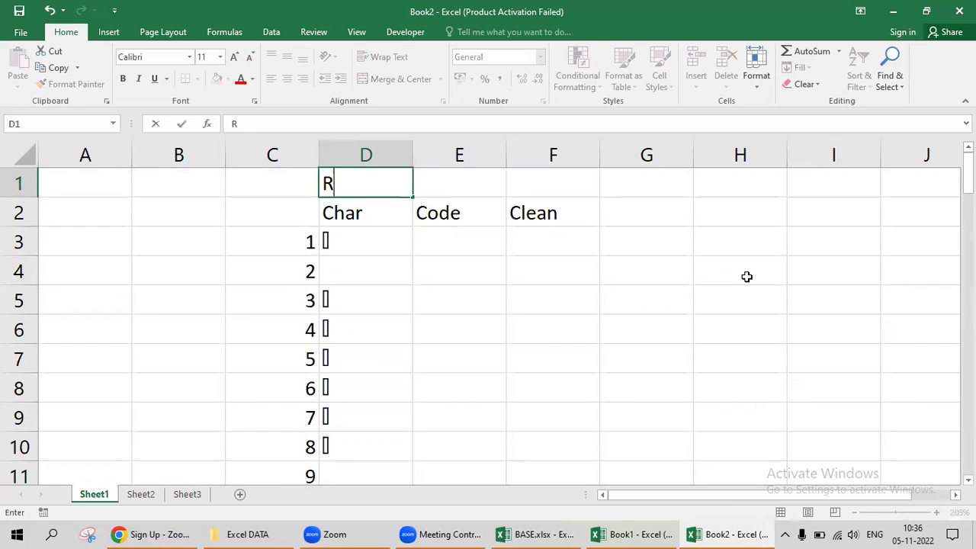
pyautogui.press('BackSpace')
pyautogui.write('ear')
pyautogui.press('Tab')
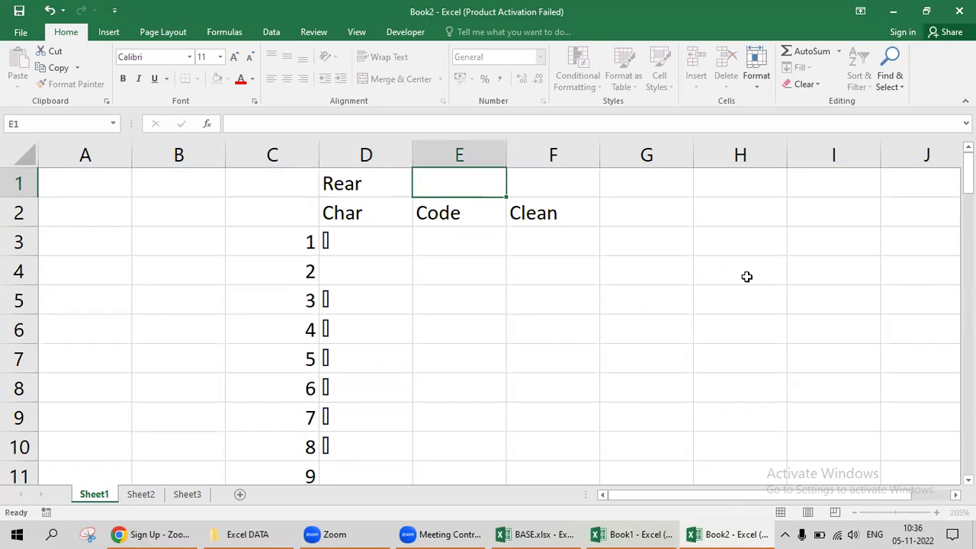
# Enter =CODE(C3) in E3 and fill it down the Code column to row 77.
pyautogui.press('Down')
pyautogui.press('Down')
pyautogui.write('=')
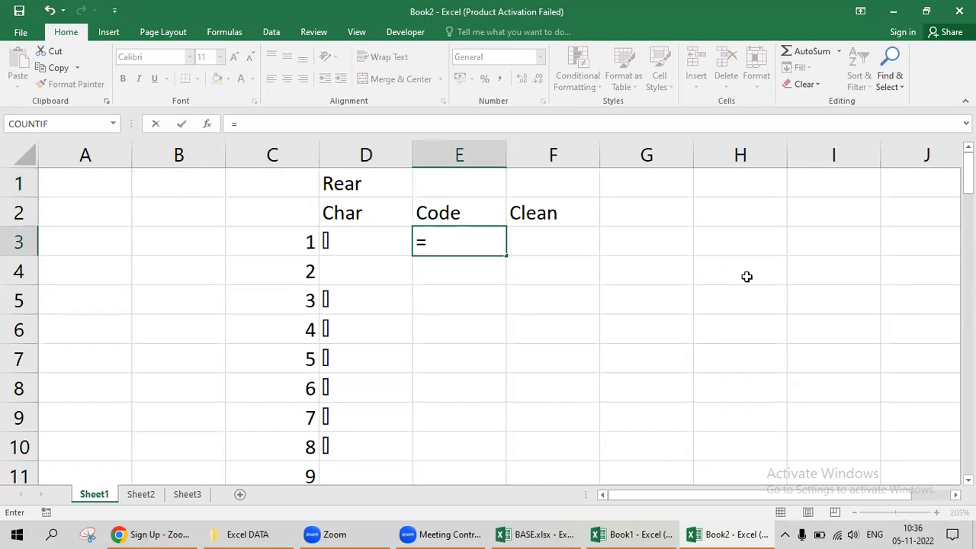
pyautogui.write('code')
pyautogui.press('Tab')
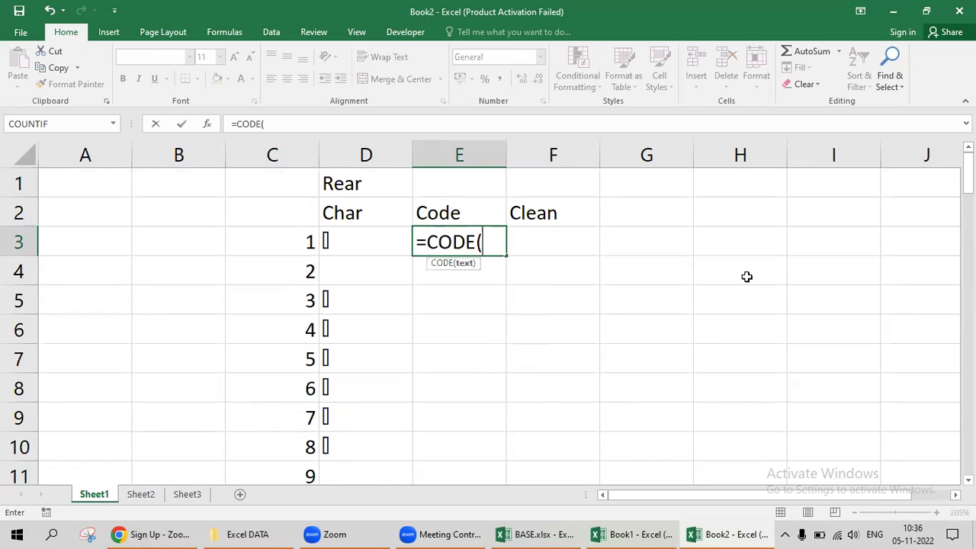
pyautogui.press('Left')
pyautogui.press('Left')
pyautogui.press('Return')
pyautogui.press('Up')
pyautogui.press('Left')
pyautogui.hotkey('ctrl', 'Down')
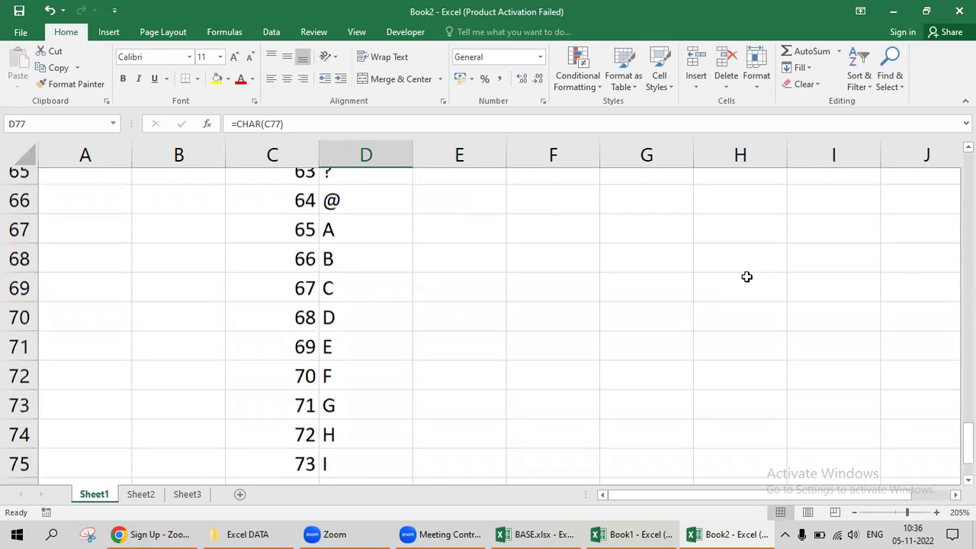
pyautogui.press('Right')
pyautogui.hotkey('ctrl', 'shift', 'Up')
pyautogui.hotkey('ctrl', 'd')
# Check the CODE results down the table, such as 49 for the number 1.
pyautogui.press('Up')
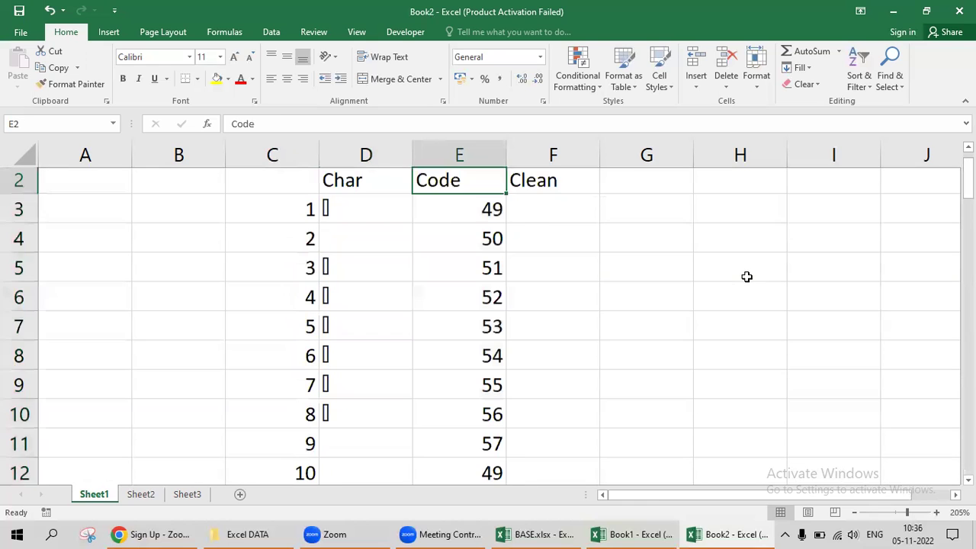
pyautogui.press('Down')
pyautogui.press('Left')
pyautogui.press('Left')
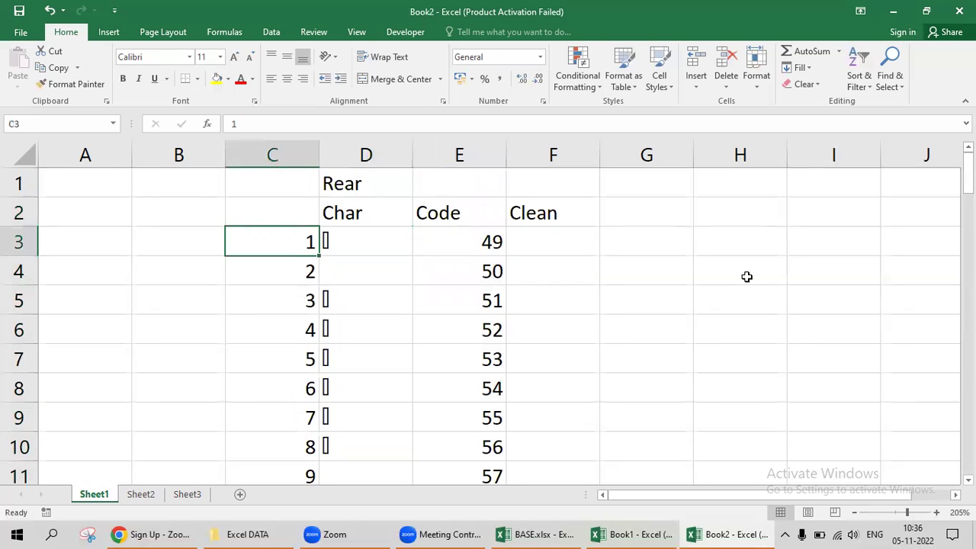
pyautogui.press('Right')
pyautogui.press('Right')
pyautogui.press('Down')
pyautogui.press('Down')
pyautogui.press('Down')
pyautogui.press('Down')
pyautogui.press('Down')
pyautogui.press('Left')
pyautogui.press('Down')
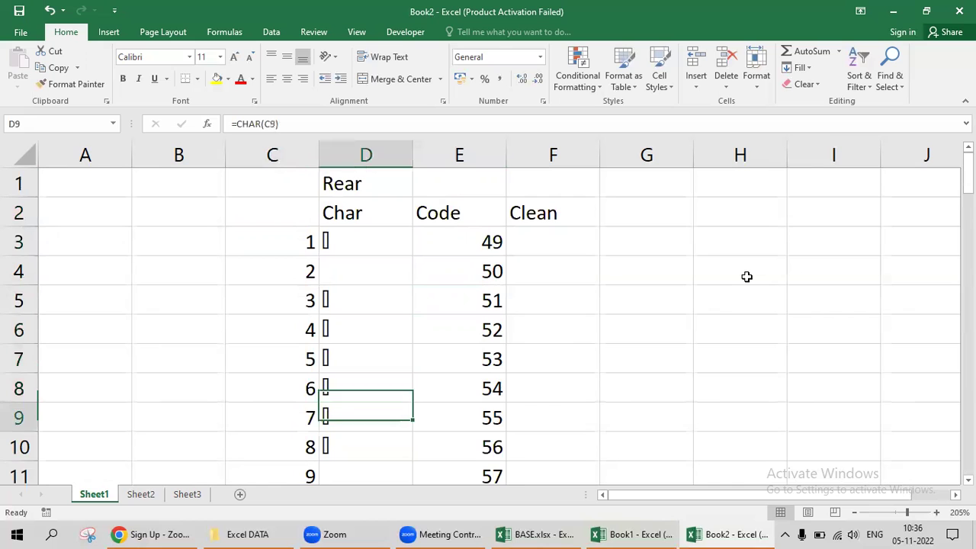
pyautogui.press('Down')
pyautogui.press('Down')
pyautogui.press('Down')
pyautogui.press('Down')
pyautogui.press('Down')
pyautogui.press('Down')
pyautogui.press('Down')
pyautogui.press('Down')
pyautogui.press('Down')
pyautogui.press('Down')
pyautogui.press('Down')
pyautogui.press('Down')
pyautogui.press('Down')
pyautogui.press('Down')
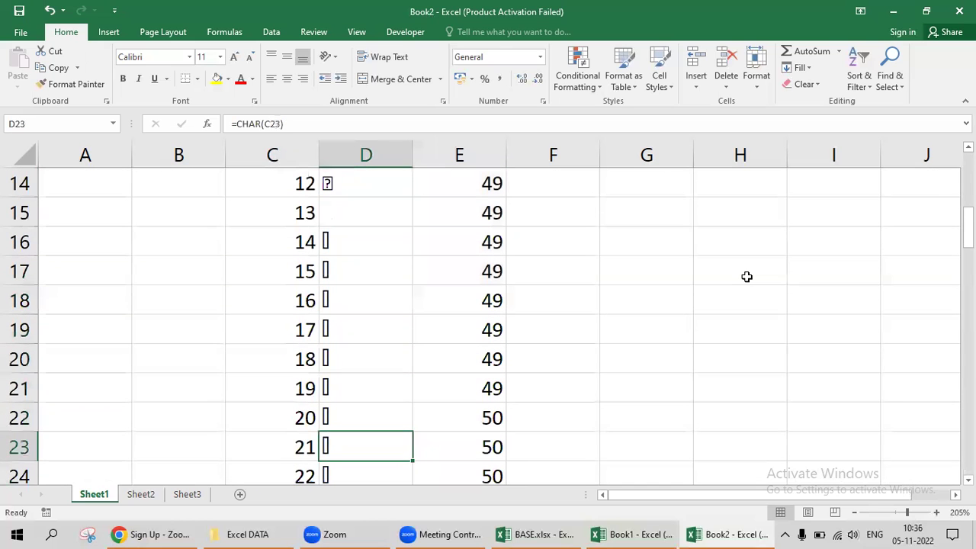
pyautogui.press('Up')
pyautogui.press('Up')
pyautogui.press('Down')
pyautogui.press('Down')
pyautogui.press('Down')
pyautogui.press('Down')
pyautogui.press('Down')
pyautogui.press('Down')
pyautogui.press('Down')
pyautogui.press('Down')
pyautogui.press('Down')
pyautogui.press('Down')
pyautogui.press('Down')
pyautogui.press('Down')
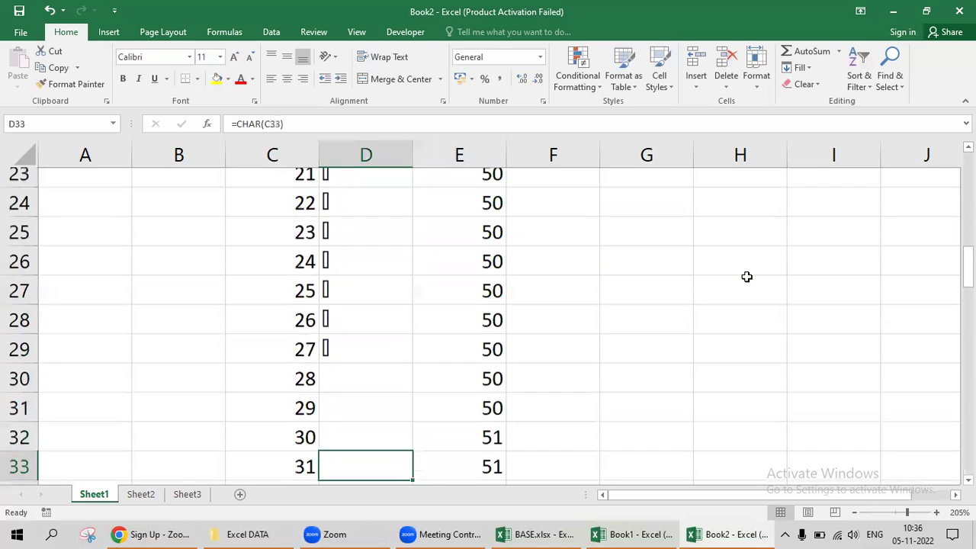
pyautogui.press('Down')
pyautogui.press('Down')
pyautogui.press('Down')
pyautogui.press('Down')
pyautogui.press('Down')
pyautogui.press('Down')
pyautogui.press('Down')
pyautogui.press('Down')
pyautogui.press('Down')
pyautogui.press('Down')
pyautogui.press('Down')
pyautogui.press('Down')
pyautogui.press('Down')
pyautogui.press('Down')
pyautogui.press('Down')
pyautogui.press('Down')
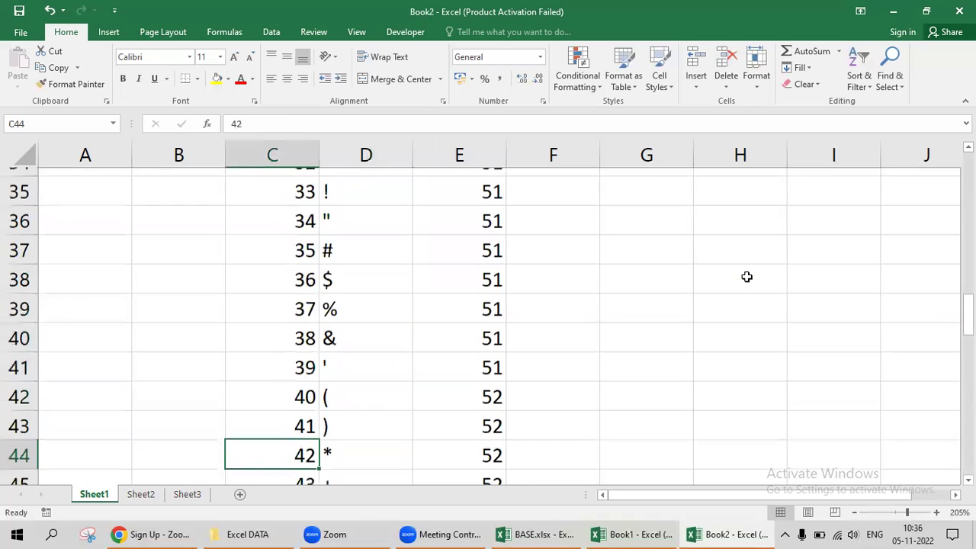
pyautogui.press('Down')
pyautogui.press('Right')
pyautogui.press('Left')
pyautogui.press('Right')
pyautogui.press('Left')
pyautogui.press('Down')
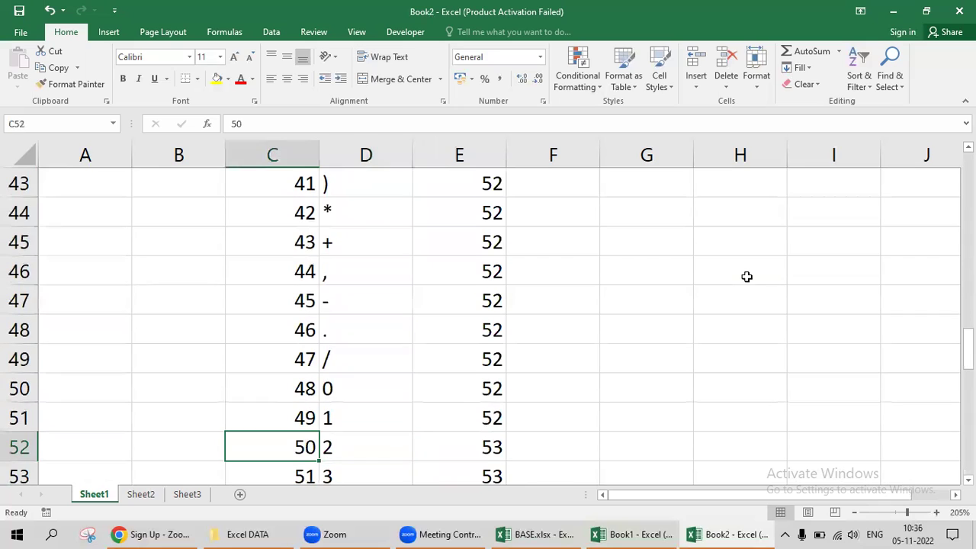
pyautogui.press('Right')
# Recheck the codes for 50 and the top rows, then start a =CLEAN formula in F3.
pyautogui.press('Right')
pyautogui.press('Up')
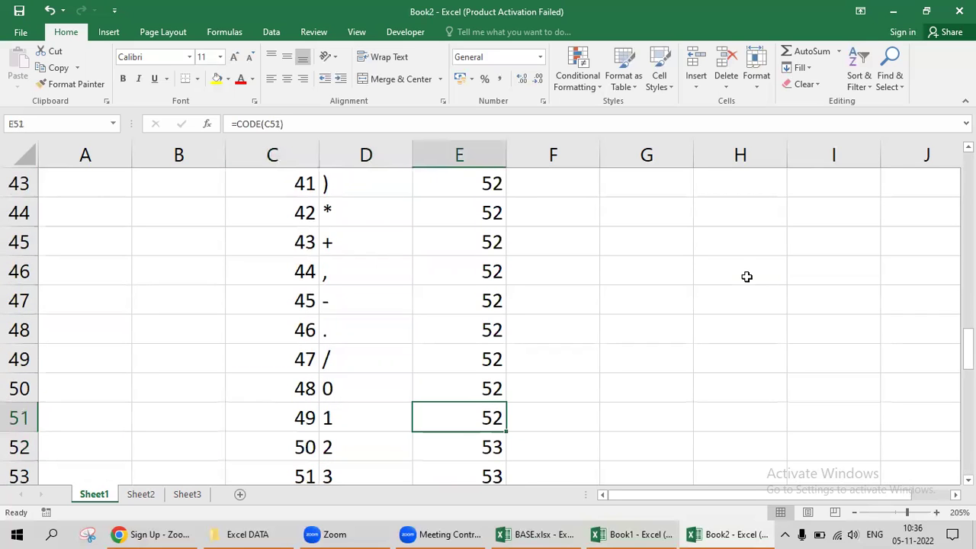
pyautogui.press('Down')
pyautogui.press('Left')
pyautogui.press('Left')
pyautogui.press('Right')
pyautogui.press('Left')
pyautogui.press('Right')
pyautogui.hotkey('ctrl', 'Up')
pyautogui.press('Down')
pyautogui.press('Right')
pyautogui.press('Down')
pyautogui.press('Down')
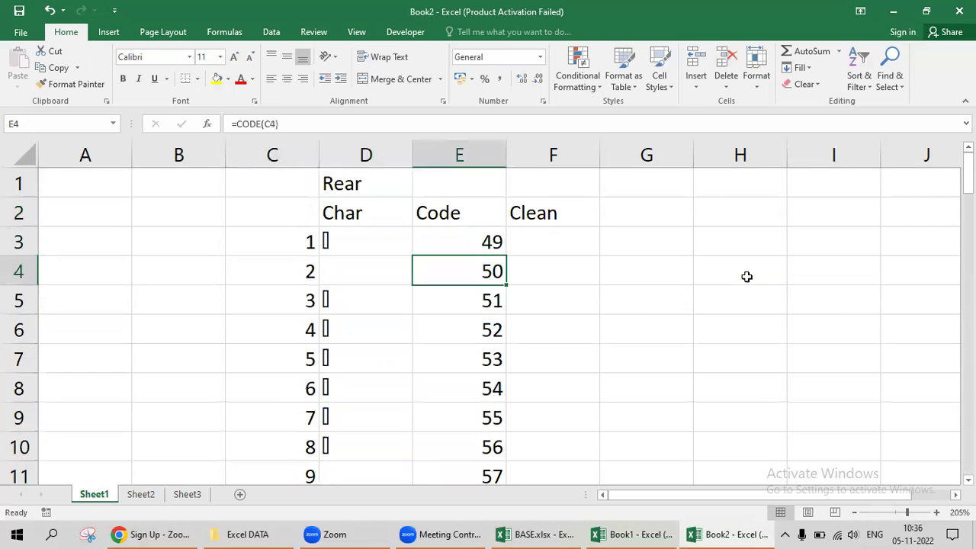
pyautogui.press('Left')
pyautogui.press('Left')
pyautogui.press('Right')
pyautogui.press('Right')
pyautogui.press('Down')
pyautogui.press('Down')
pyautogui.press('Up')
pyautogui.press('Up')
pyautogui.press('Up')
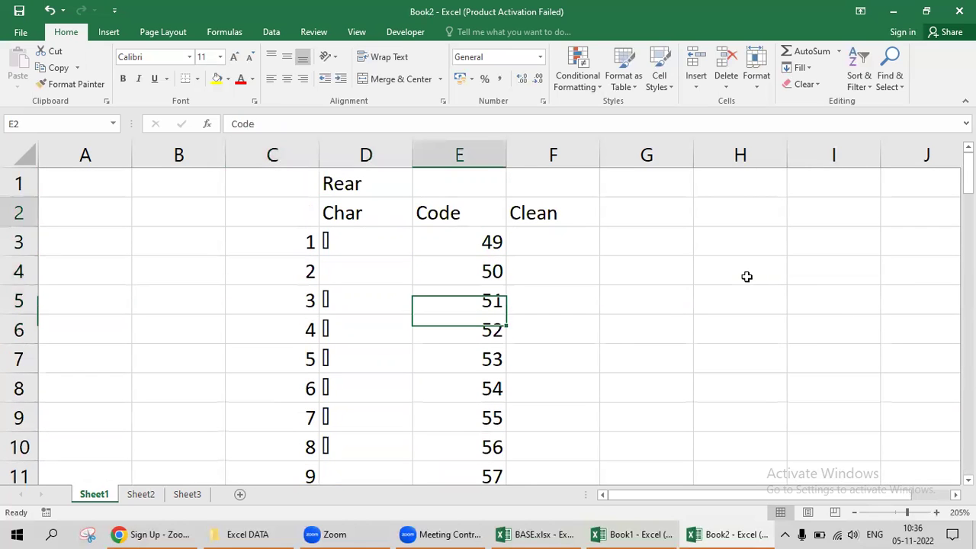
pyautogui.press('Right')
pyautogui.write('=cl')
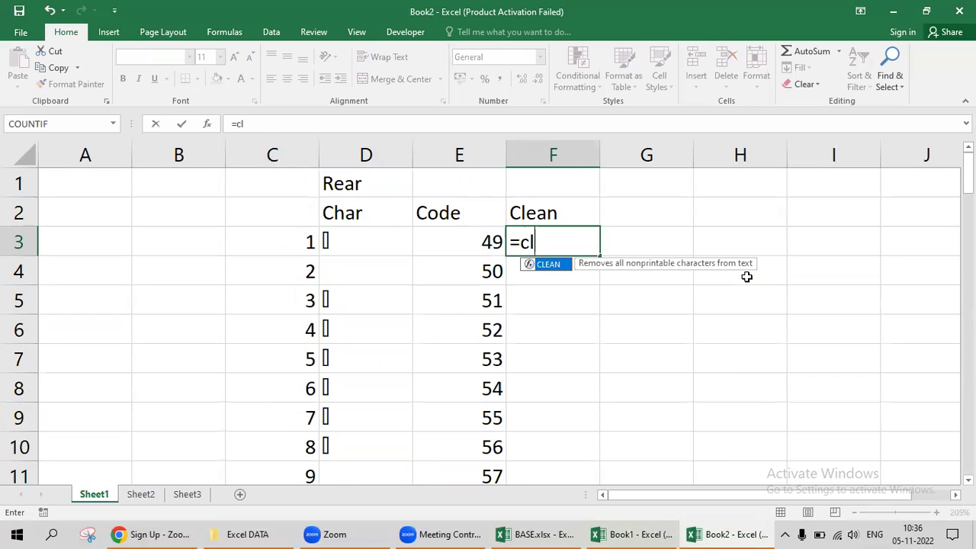
# Complete the CLEAN formula on D3 and fill it down the Clean column to row 77.
pyautogui.press('Tab')
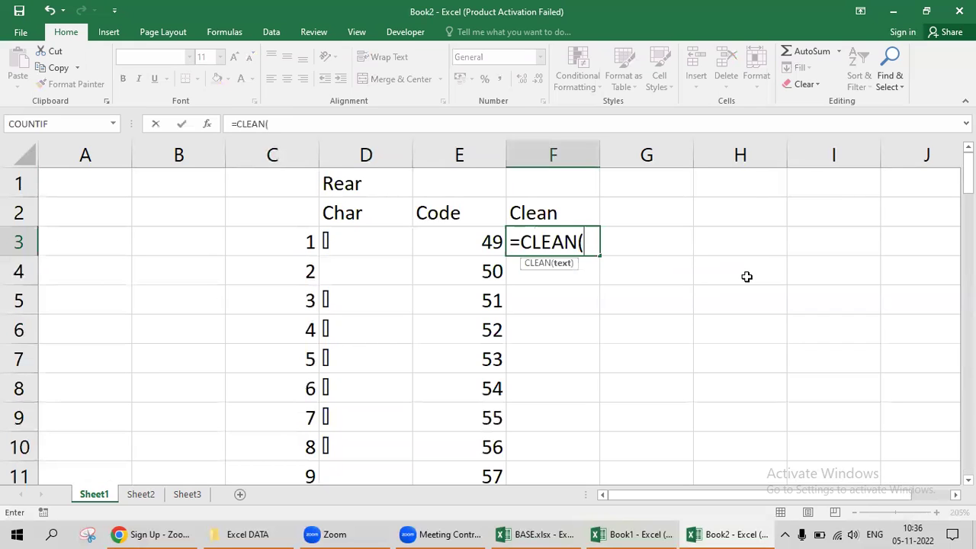
pyautogui.press('Left')
pyautogui.press('Left')
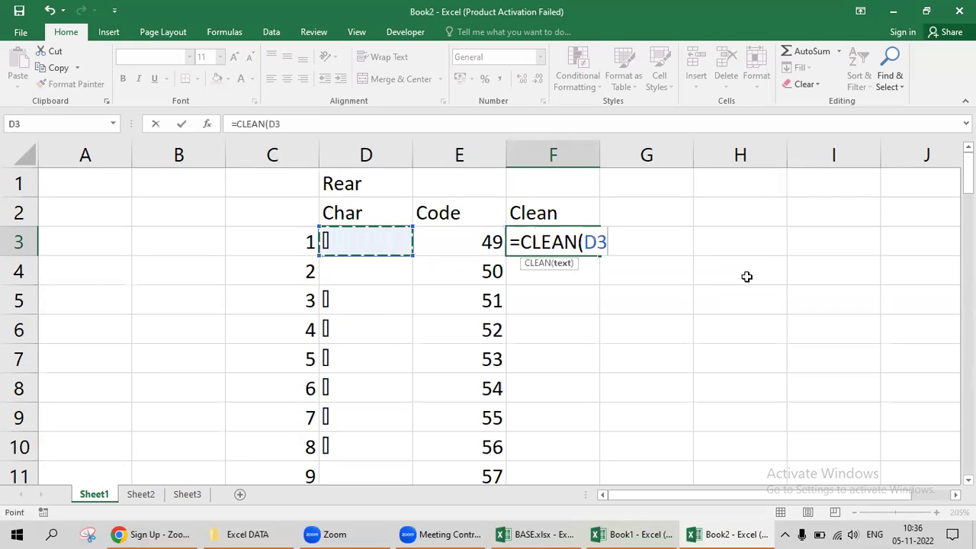
pyautogui.press('Return')
pyautogui.press('Up')
pyautogui.press('Left')
pyautogui.hotkey('ctrl', 'Down')
pyautogui.press('Right')
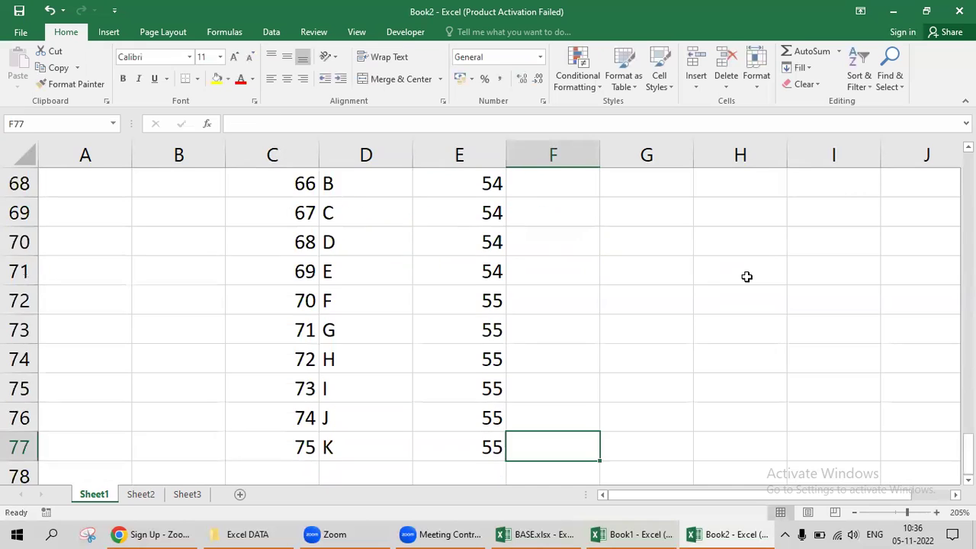
pyautogui.hotkey('ctrl', 'shift', 'Up')
pyautogui.hotkey('ctrl', 'd')
# Review the CHAR and CLEAN results down the table's columns.
pyautogui.hotkey('ctrl', 'Up')
pyautogui.hotkey('ctrl', 'Up')
pyautogui.press('Down')
pyautogui.press('Down')
pyautogui.press('Down')
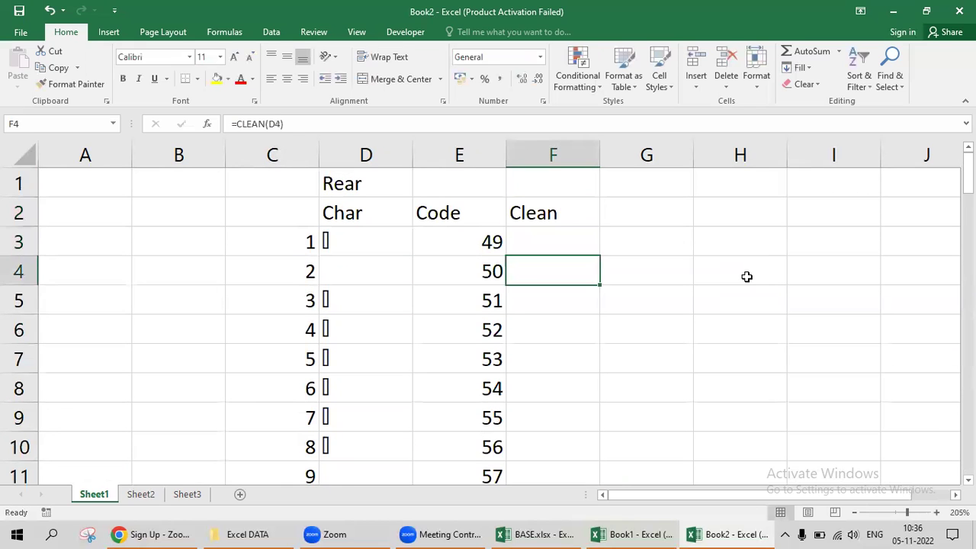
pyautogui.press('Up')
pyautogui.press('Left')
pyautogui.press('Left')
pyautogui.press('Down')
pyautogui.press('Down')
pyautogui.press('Down')
pyautogui.press('Down')
pyautogui.press('Down')
pyautogui.press('Down')
pyautogui.press('Down')
pyautogui.press('Down')
pyautogui.press('Down')
pyautogui.press('Down')
pyautogui.press('Down')
pyautogui.press('Down')
pyautogui.press('Down')
pyautogui.press('Down')
pyautogui.press('Down')
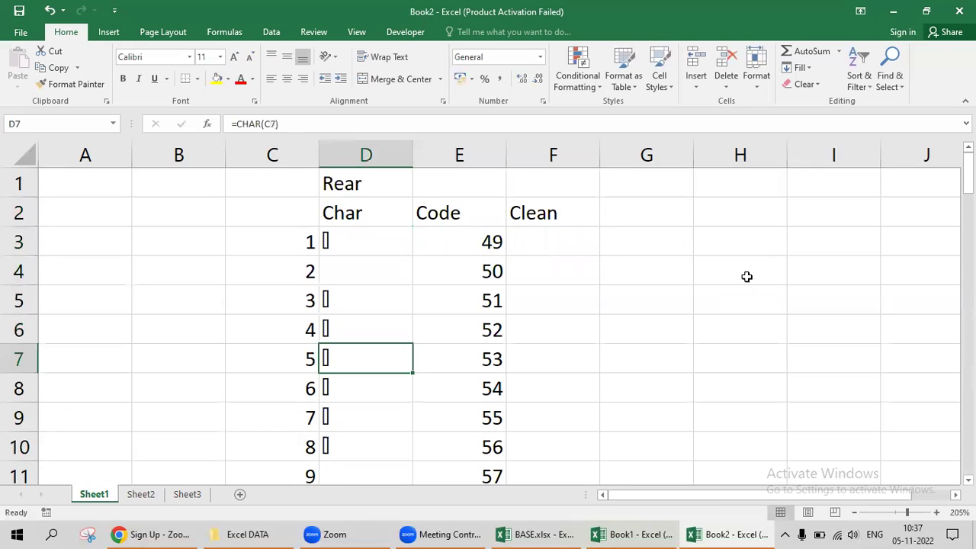
pyautogui.press('Down')
pyautogui.press('Down')
pyautogui.press('Down')
pyautogui.press('Down')
pyautogui.press('Down')
pyautogui.press('Down')
pyautogui.press('Down')
pyautogui.press('Down')
pyautogui.press('Down')
pyautogui.press('Down')
pyautogui.press('Down')
pyautogui.press('Down')
pyautogui.press('Down')
pyautogui.press('Down')
pyautogui.press('Down')
pyautogui.press('Down')
pyautogui.press('Down')
pyautogui.press('Down')
pyautogui.press('Down')
pyautogui.press('Down')
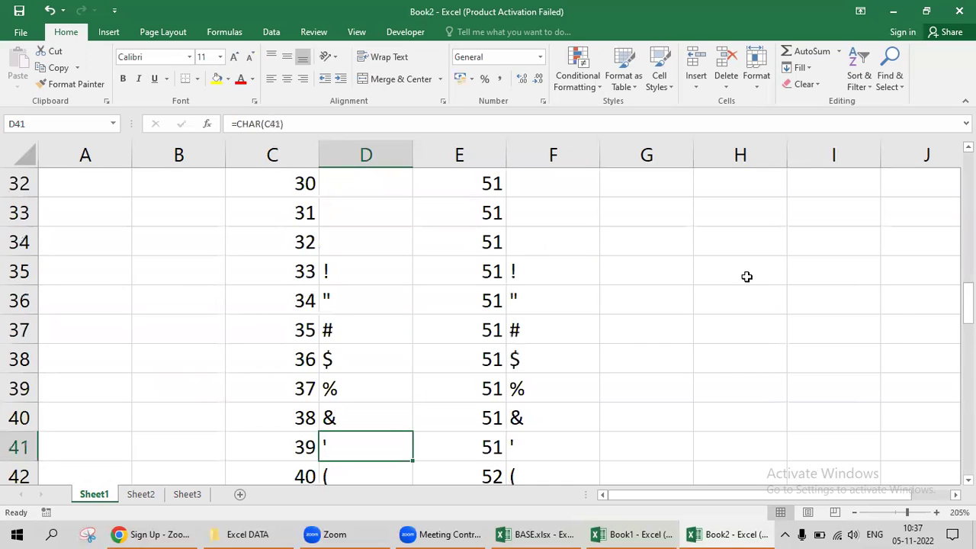
pyautogui.press('Up')
pyautogui.press('Up')
pyautogui.press('Up')
pyautogui.press('Up')
pyautogui.press('Up')
pyautogui.press('Right')
pyautogui.press('Right')
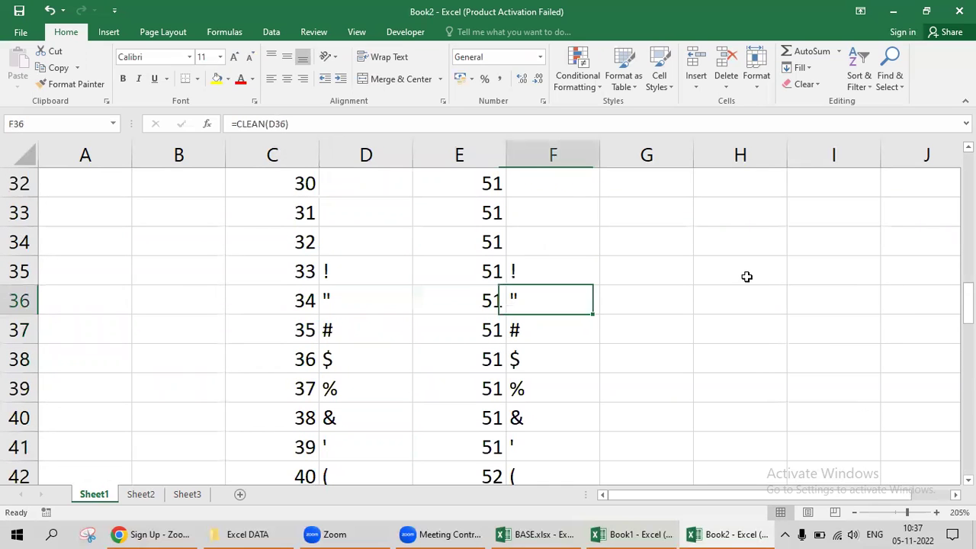
pyautogui.press('Down')
pyautogui.press('Down')
pyautogui.press('Down')
pyautogui.press('Down')
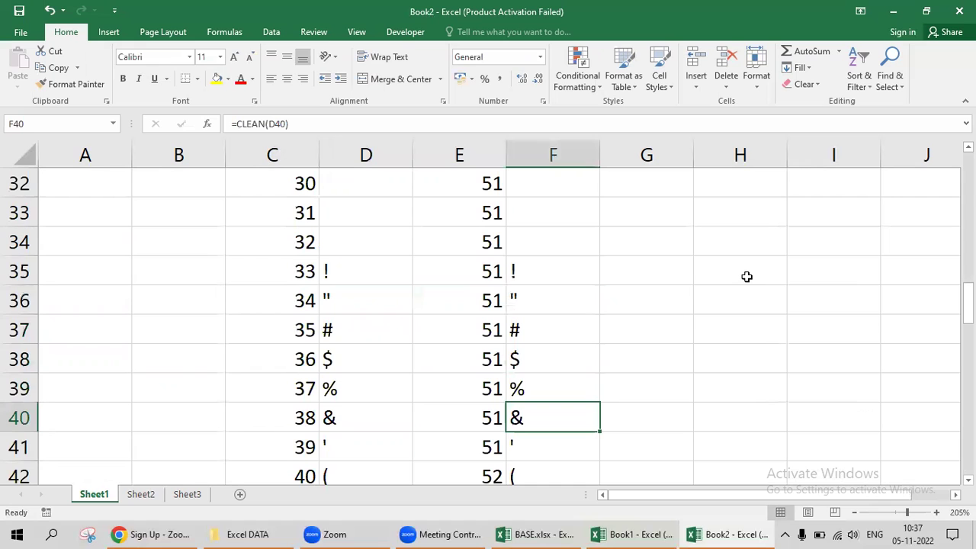
pyautogui.press('Up')
pyautogui.press('Down')
pyautogui.press('Down')
pyautogui.press('Down')
pyautogui.press('Down')
pyautogui.press('Down')
pyautogui.press('Down')
pyautogui.press('Down')
pyautogui.press('Down')
pyautogui.press('Down')
pyautogui.press('Down')
pyautogui.press('Down')
pyautogui.press('Down')
pyautogui.press('Down')
pyautogui.press('Down')
pyautogui.press('Down')
pyautogui.press('Down')
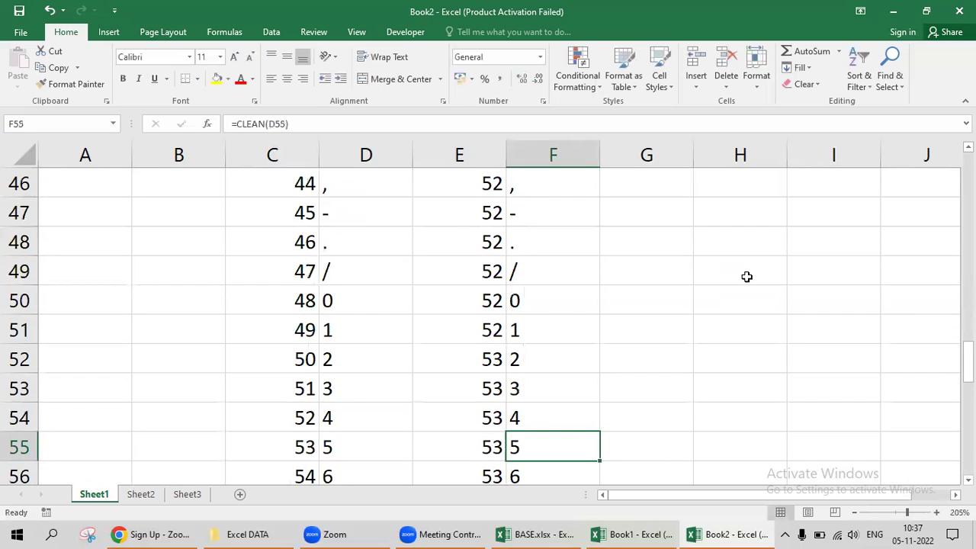
pyautogui.hotkey('ctrl', 'Up')
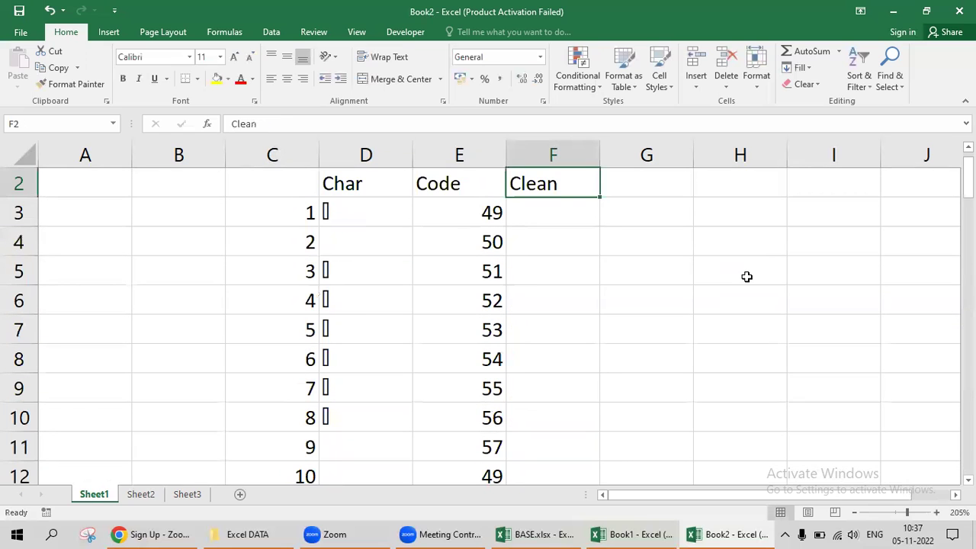
pyautogui.press('Down')
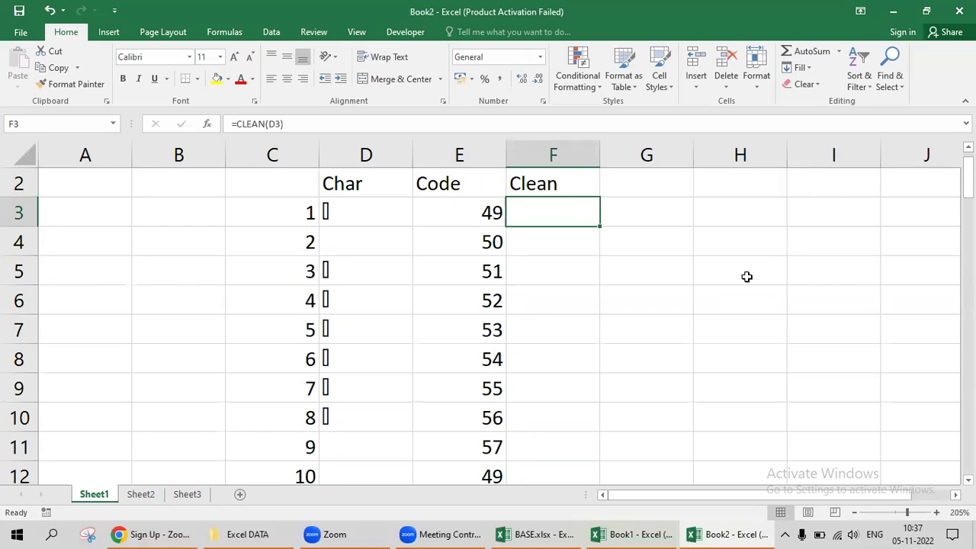
pyautogui.press('Right')
# Abandon a =cl formula in G3, then close Book2 and choose not to save.
pyautogui.write('=cl')
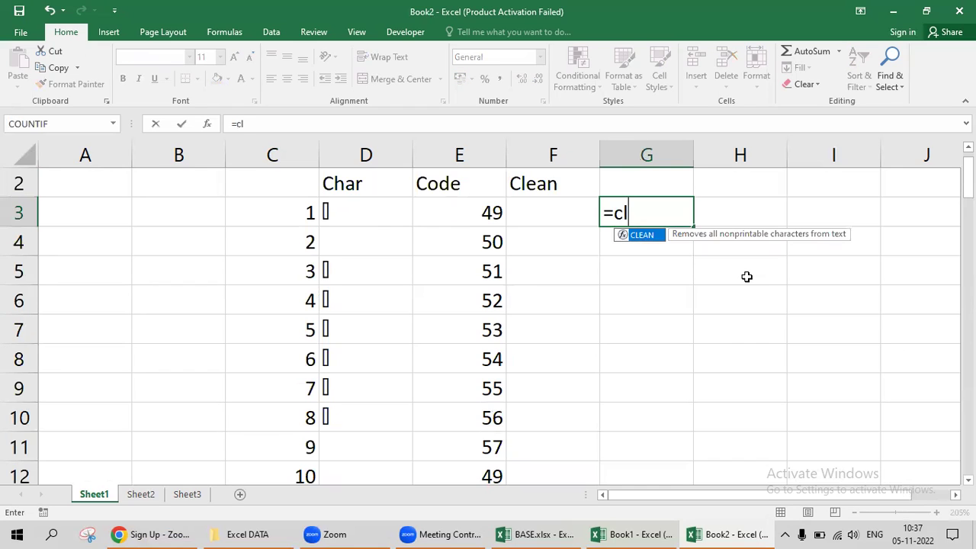
pyautogui.press('Escape')
pyautogui.press('Escape')
pyautogui.press('Left')
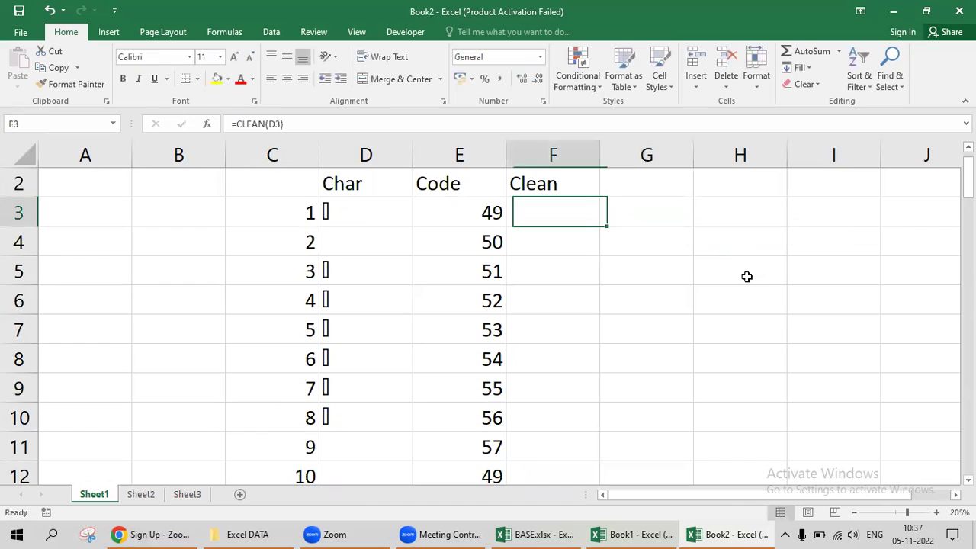
pyautogui.press('Left')
pyautogui.press('Left')
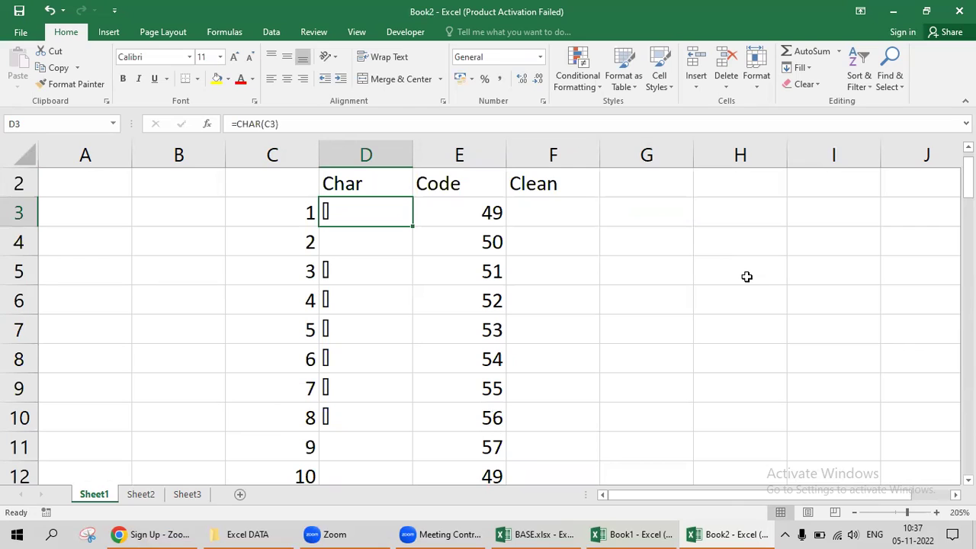
pyautogui.press('Right')
pyautogui.press('Up')
pyautogui.press('Left')
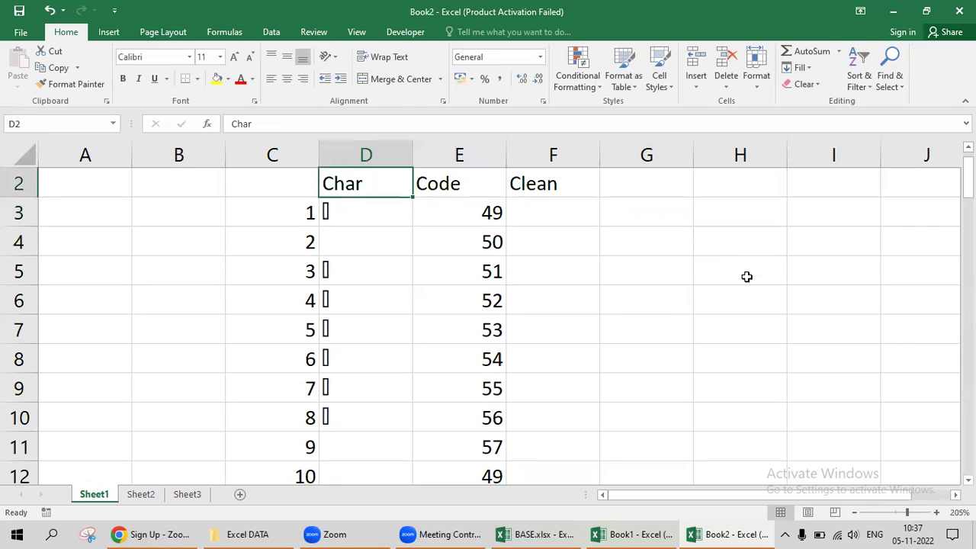
pyautogui.hotkey('alt', 'F4')
pyautogui.press('Right')
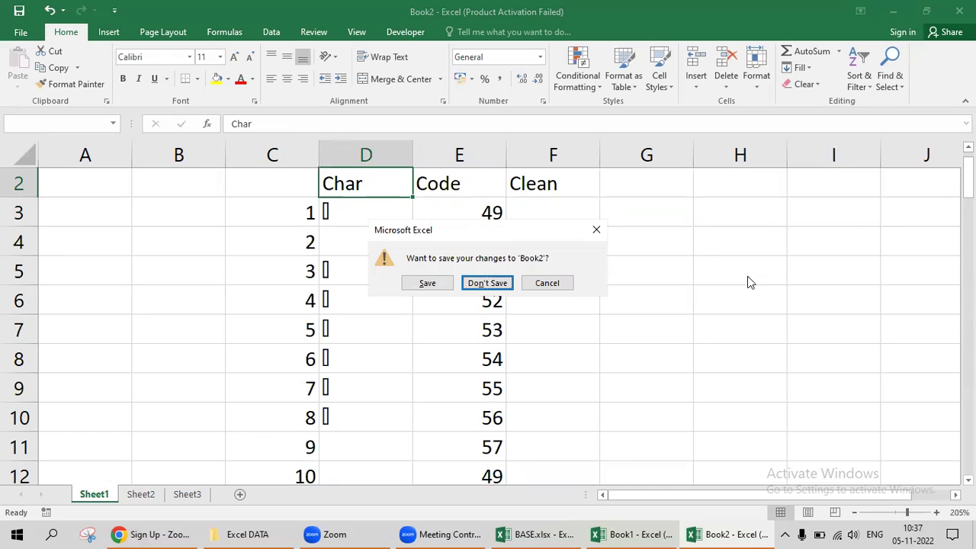
# Close Book2 without saving and enter Trim in B20 below Clean in Book1.
pyautogui.press('Return')
pyautogui.scroll(2, 747, 277)
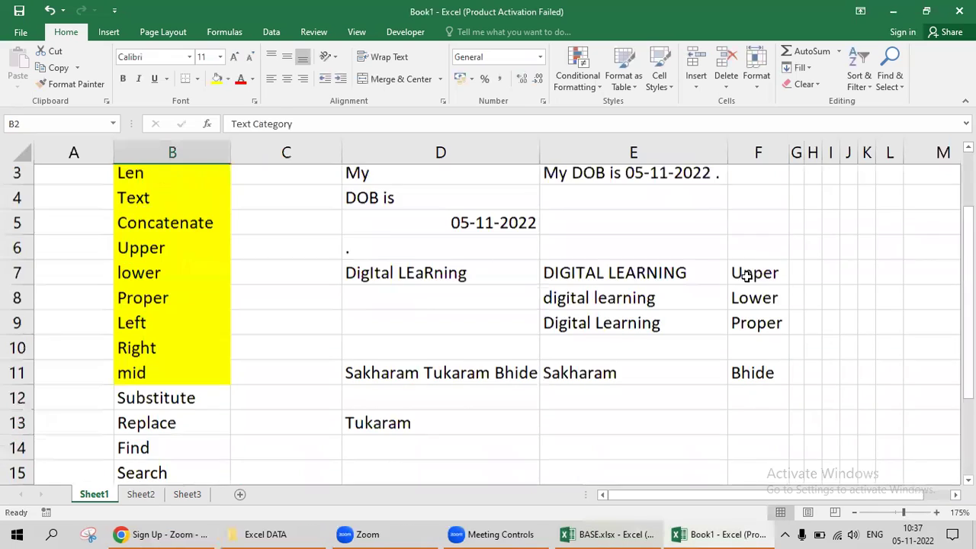
pyautogui.hotkey('ctrl', 'Down')
pyautogui.press('Down')
pyautogui.write('Trim')
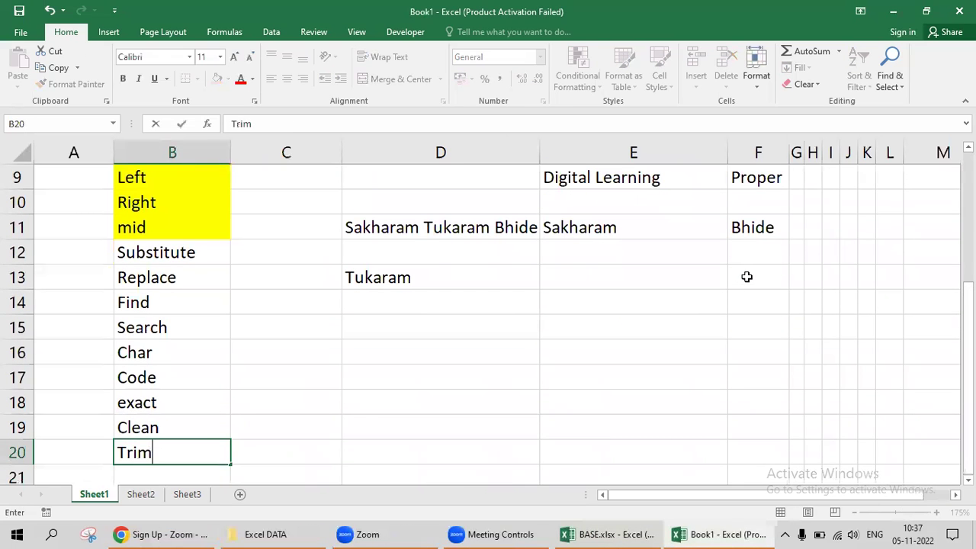
pyautogui.press('Tab')
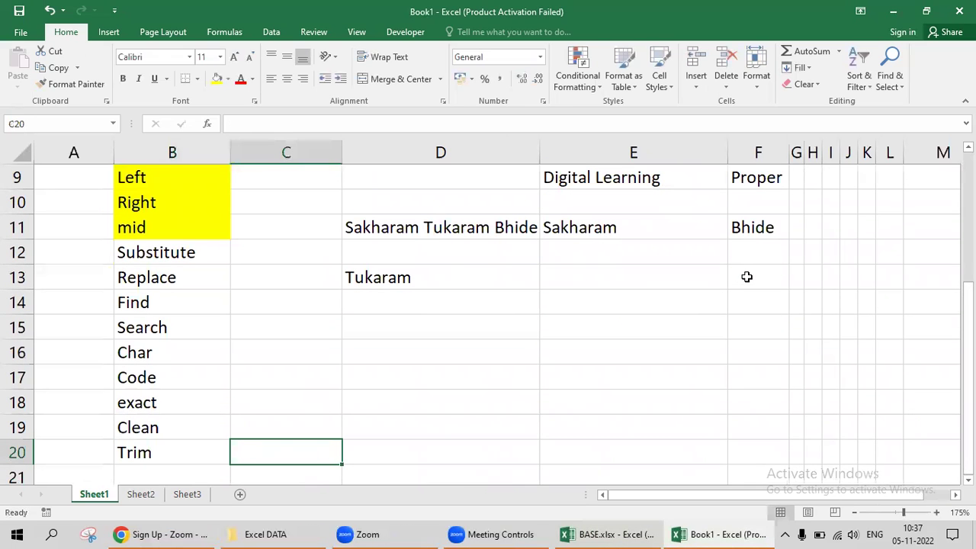
# Fill the Trim entry yellow and select the Code, exact and Clean entries.
pyautogui.press('Left')
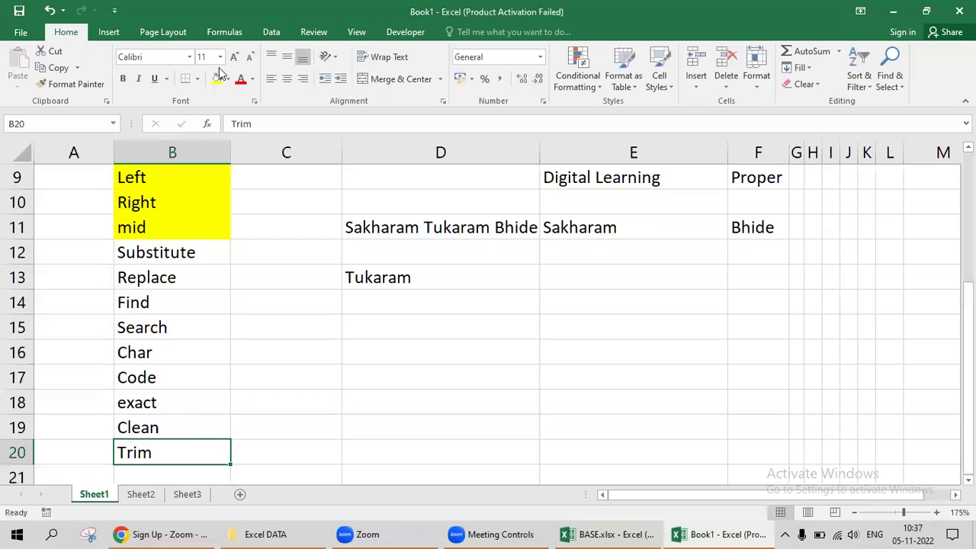
pyautogui.click(219, 82)
pyautogui.moveTo(157, 385); pyautogui.dragTo(157, 424)
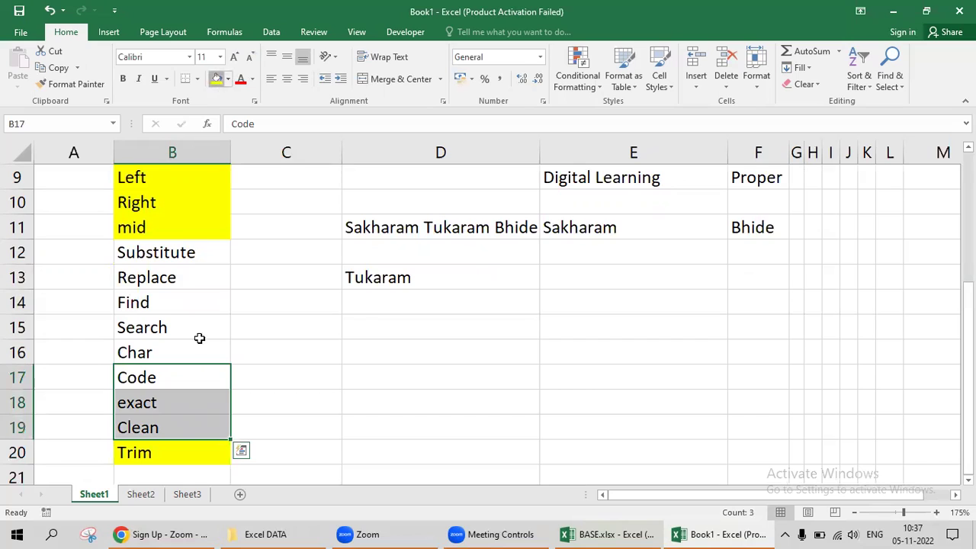
# Fill the Code, exact, Clean and Char entries yellow and label D16 Trim.
pyautogui.press('F4')
pyautogui.click(154, 351)
pyautogui.click(218, 79)
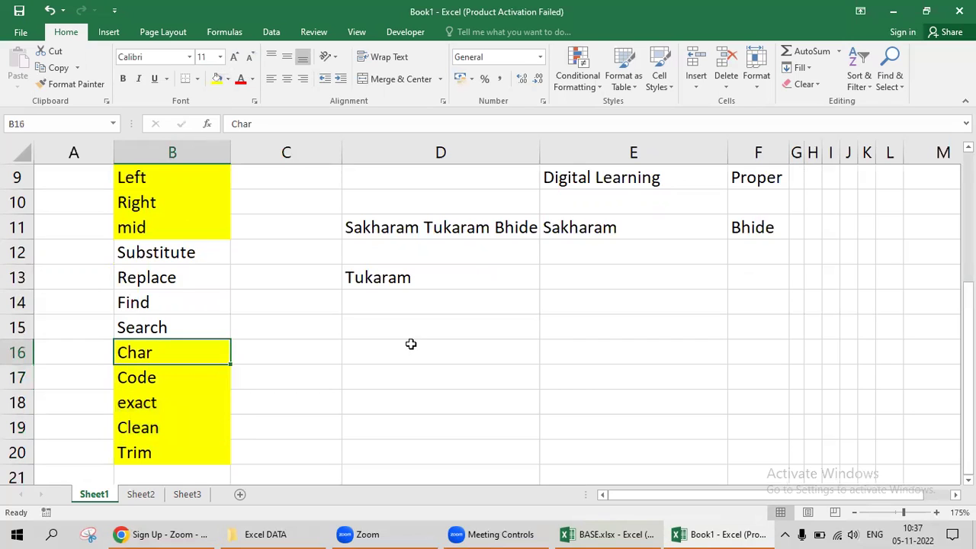
pyautogui.click(410, 343)
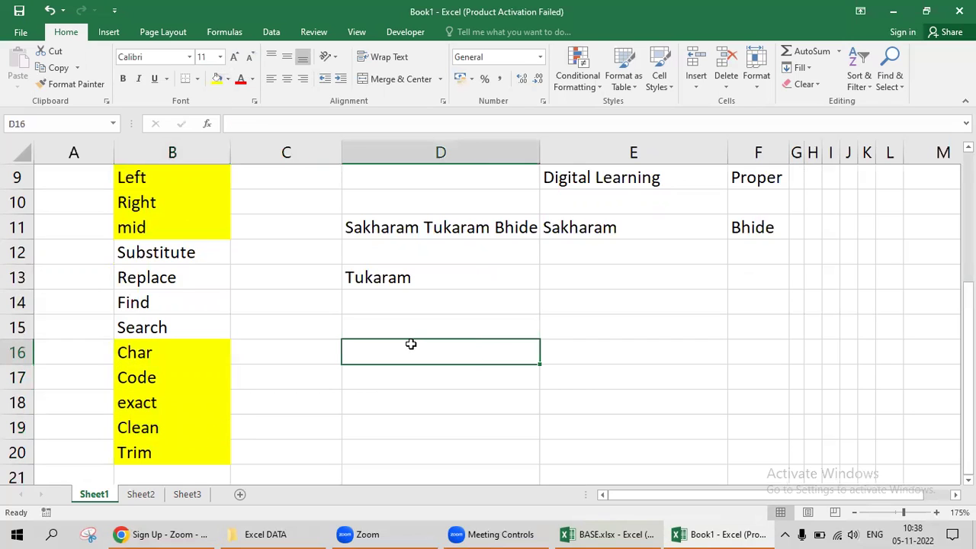
pyautogui.write('Trim')
pyautogui.press('Tab')
# Pad the full name in D11 with extra spaces and autofit column D.
pyautogui.press('Up')
pyautogui.press('Left')
pyautogui.press('Up')
pyautogui.press('Up')
pyautogui.press('Up')
pyautogui.press('Up')
pyautogui.press('F2')
pyautogui.press('Left')
pyautogui.press('Left')
pyautogui.press('Left')
pyautogui.press('Left')
pyautogui.press('Left')
pyautogui.press('Left')
pyautogui.press('Left')
pyautogui.press('Left')
pyautogui.press('Left')
pyautogui.press('Left')
pyautogui.press('Left')
pyautogui.press('Left')
pyautogui.press('Left')
pyautogui.press('Right')
pyautogui.press('Right')
pyautogui.press('Right')
pyautogui.press('Right')
pyautogui.press('Right')
pyautogui.press('Right')
pyautogui.press('Right')
pyautogui.press('Right')
pyautogui.press('Right')
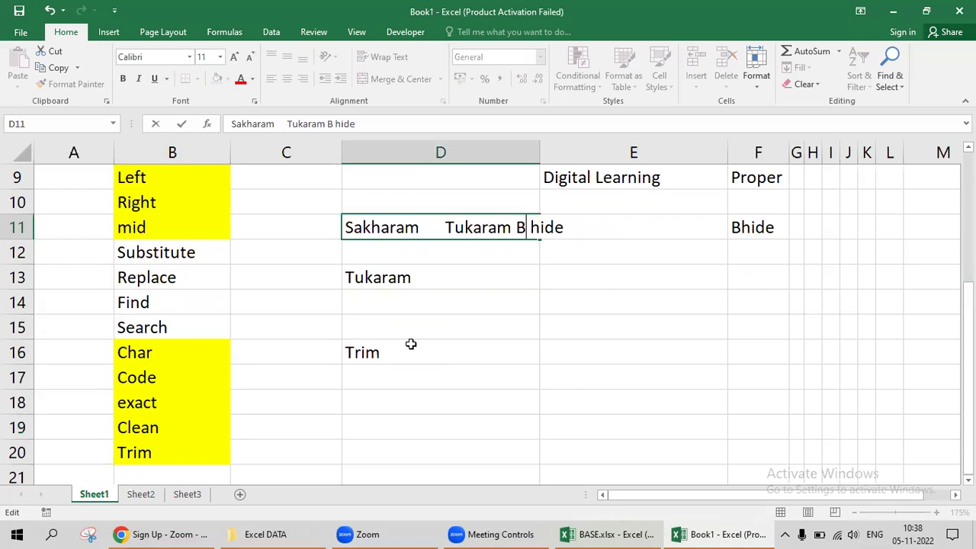
pyautogui.press('Left')
pyautogui.press('Left')
pyautogui.press('Left')
pyautogui.press('Left')
pyautogui.press('Left')
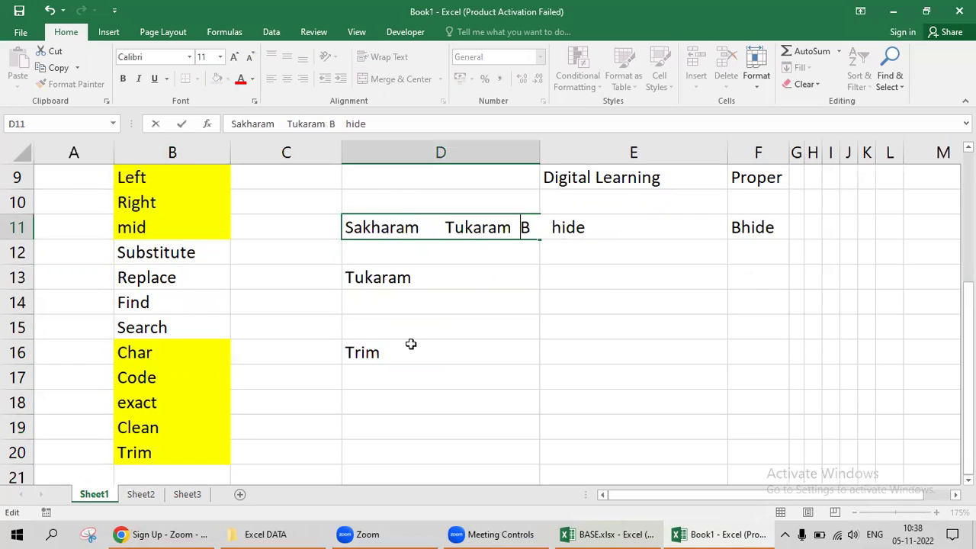
pyautogui.press('Return')
pyautogui.press('Up')
pyautogui.press('alt')
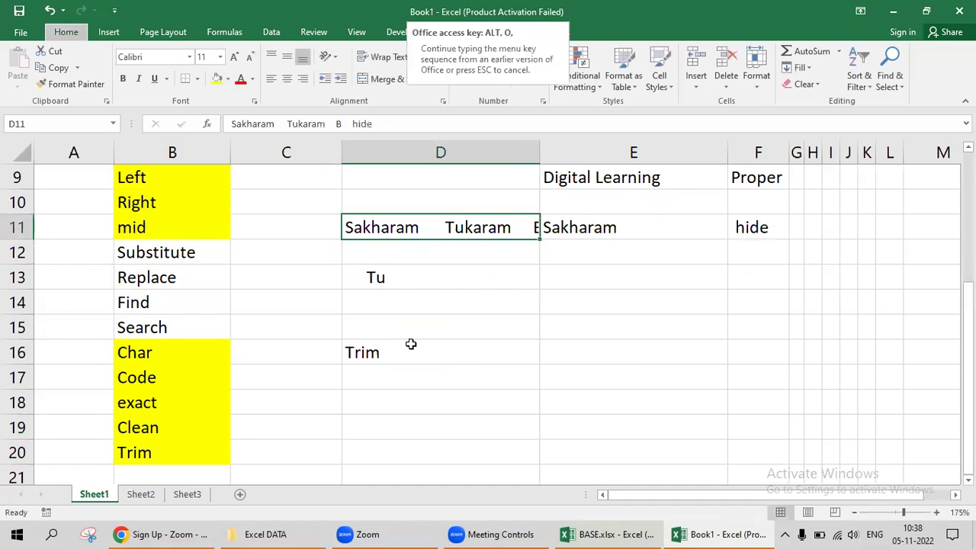
pyautogui.press('c')
pyautogui.press('a')
pyautogui.press('Down')
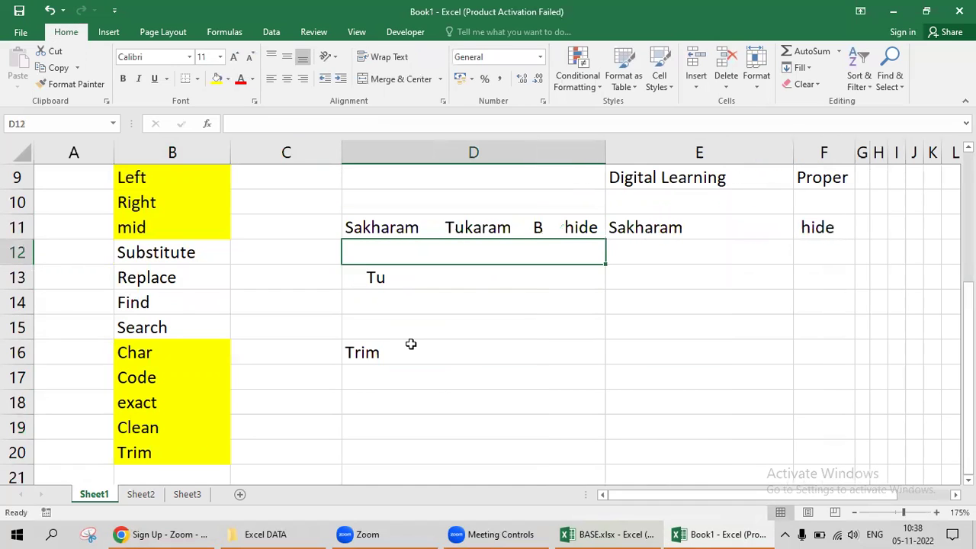
# Abandon a TRIM formula in D12, then delete the spaces splitting D11's surname.
pyautogui.write('=tri')
pyautogui.press('Tab')
pyautogui.press('BackSpace')
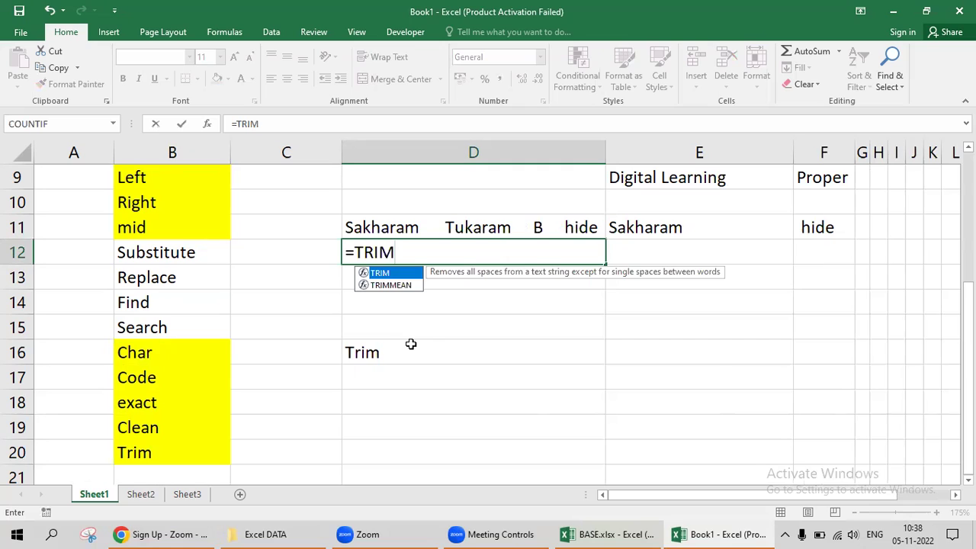
pyautogui.press('Escape')
pyautogui.press('Up')
pyautogui.press('F2')
pyautogui.press('Left')
pyautogui.press('Left')
pyautogui.press('Left')
pyautogui.press('Left')
pyautogui.hotkey('shift', 'Left')
pyautogui.hotkey('shift', 'Left')
pyautogui.hotkey('shift', 'Left')
pyautogui.hotkey('shift', 'Left')
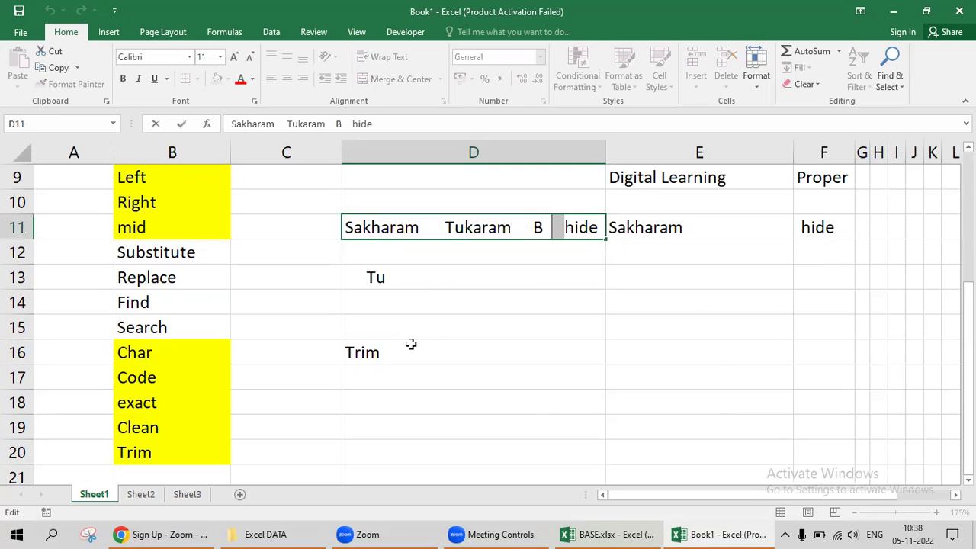
pyautogui.press('BackSpace')
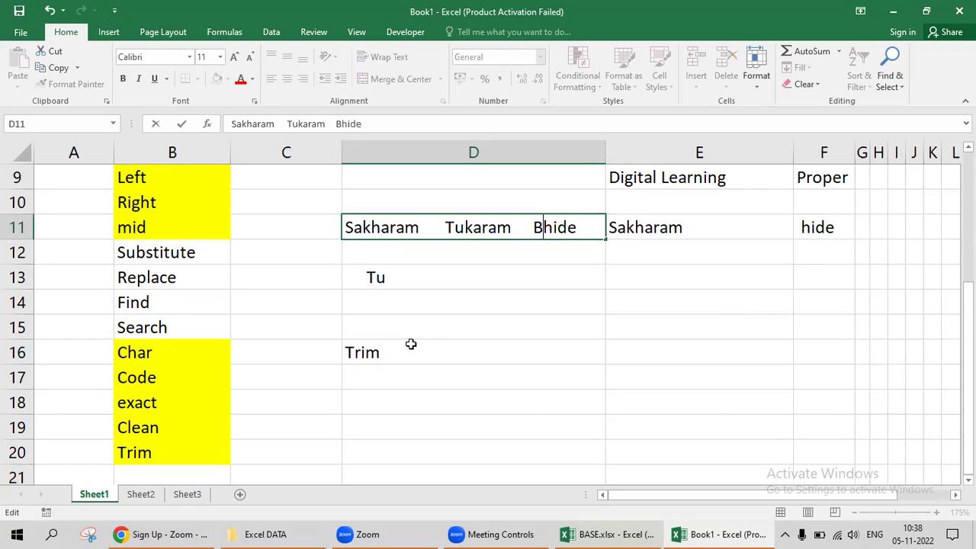
pyautogui.press('Tab')
pyautogui.press('Return')
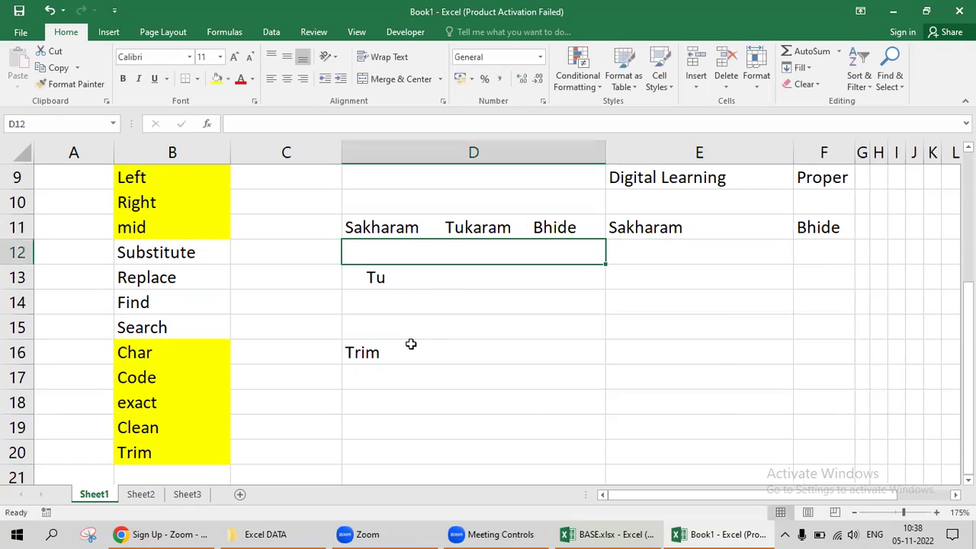
# Enter =TRIM(D11) in D12 to collapse the name's extra spaces.
pyautogui.write('=tri')
pyautogui.press('Tab')
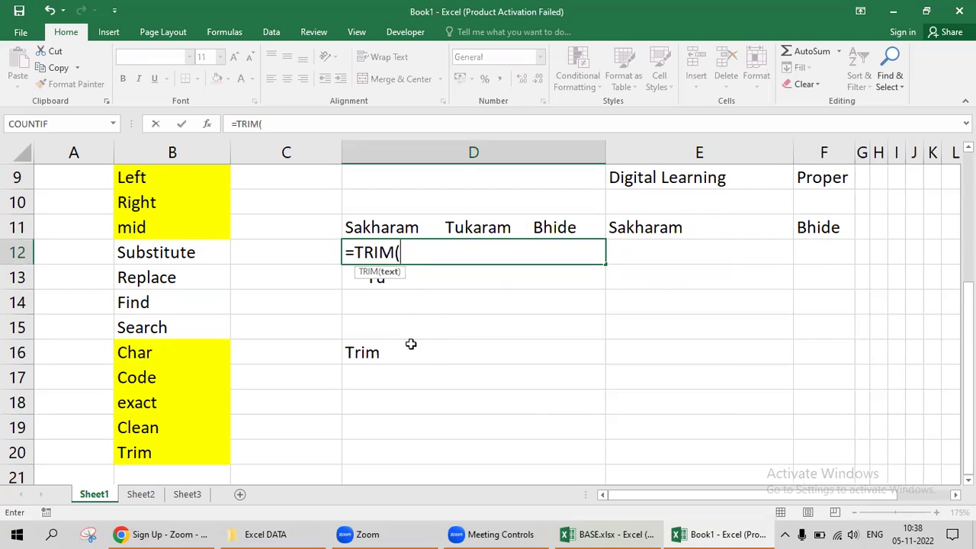
pyautogui.press('Up')
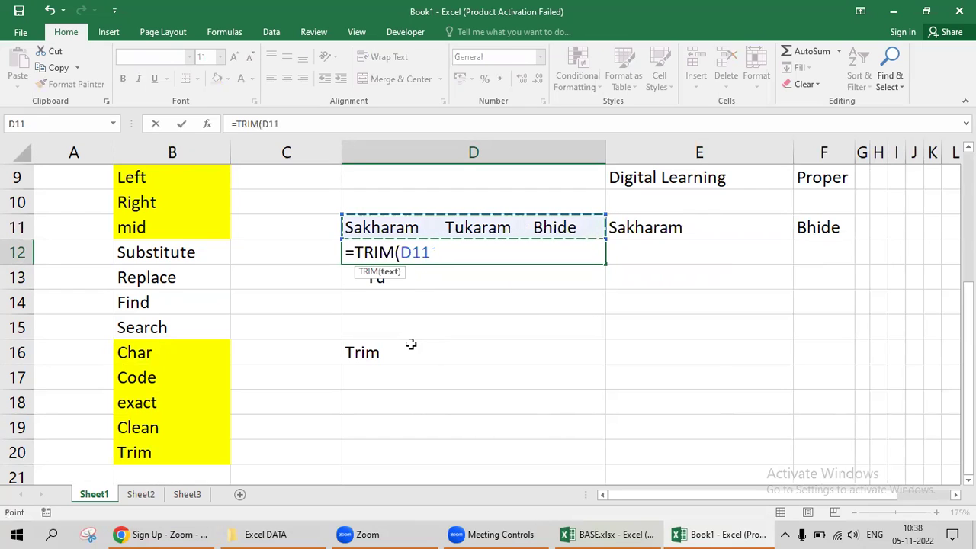
pyautogui.press('Return')
pyautogui.press('Up')
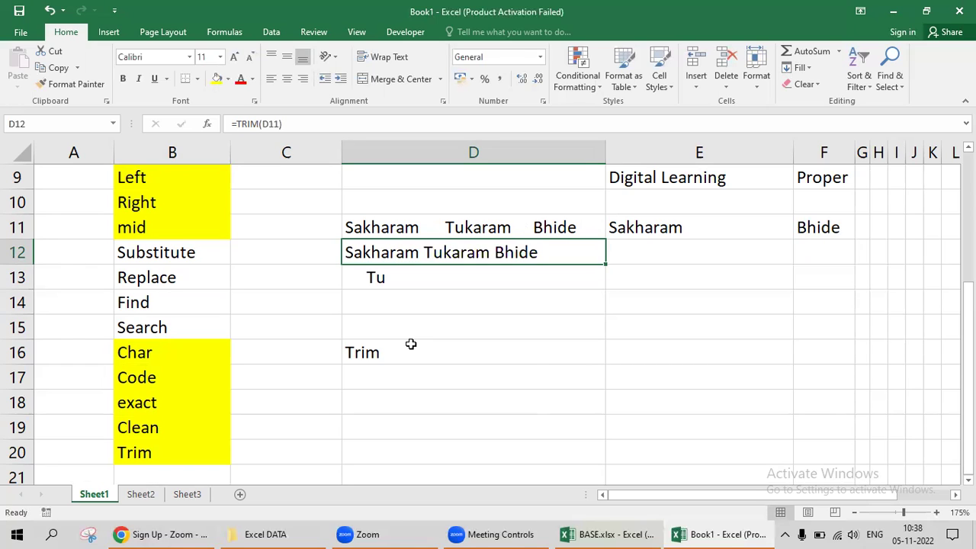
# Clear the sample name, its extracted parts, the TRIM result and the Trim label from column D.
pyautogui.press('Left')
pyautogui.press('Down')
pyautogui.press('Down')
pyautogui.press('Right')
pyautogui.press('Up')
pyautogui.press('Up')
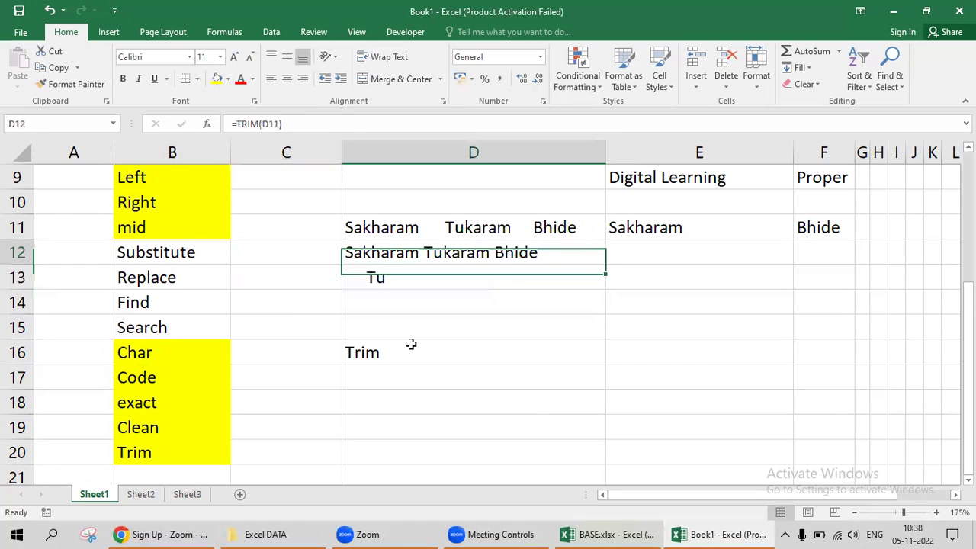
pyautogui.hotkey('shift', 'Up')
pyautogui.hotkey('shift', 'Down')
pyautogui.hotkey('shift', 'Down')
pyautogui.hotkey('shift', 'Down')
pyautogui.hotkey('shift', 'Down')
pyautogui.hotkey('shift', 'Down')
pyautogui.hotkey('shift', 'Down')
pyautogui.press('Delete')
pyautogui.press('Up')
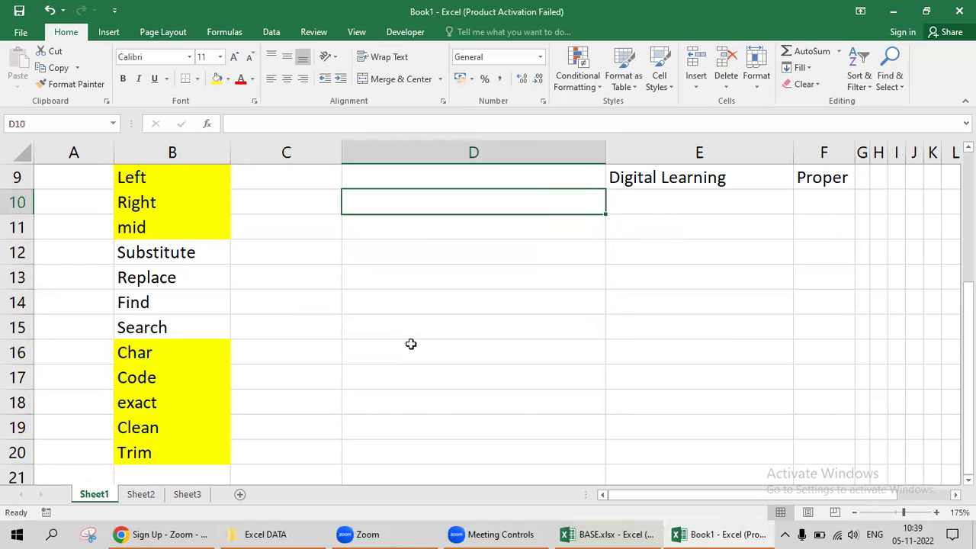
# Step through the earlier text examples around D7 and E9.
pyautogui.press('Up')
pyautogui.press('Right')
pyautogui.press('Up')
pyautogui.press('Up')
pyautogui.press('Up')
pyautogui.press('Up')
pyautogui.press('Up')
pyautogui.press('Up')
pyautogui.press('Up')
pyautogui.press('Left')
pyautogui.press('Down')
pyautogui.press('Down')
pyautogui.press('Down')
pyautogui.press('Down')
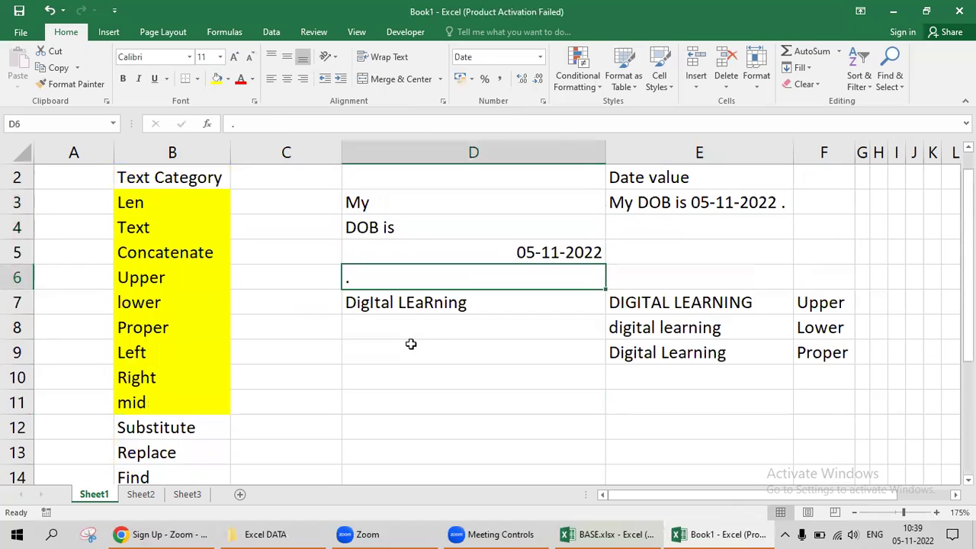
pyautogui.press('Down')
pyautogui.press('Right')
pyautogui.press('Left')
pyautogui.press('Left')
pyautogui.press('Down')
pyautogui.press('Right')
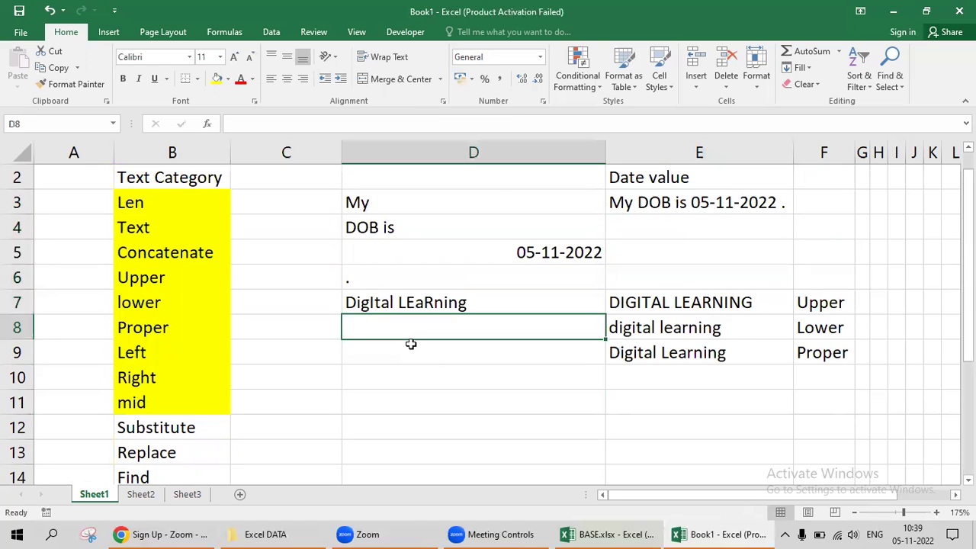
# Enter =EXACT(D7,E9) in D9 to compare the texts case-sensitively.
pyautogui.click(410, 344)
pyautogui.write('=exa')
pyautogui.press('Tab')
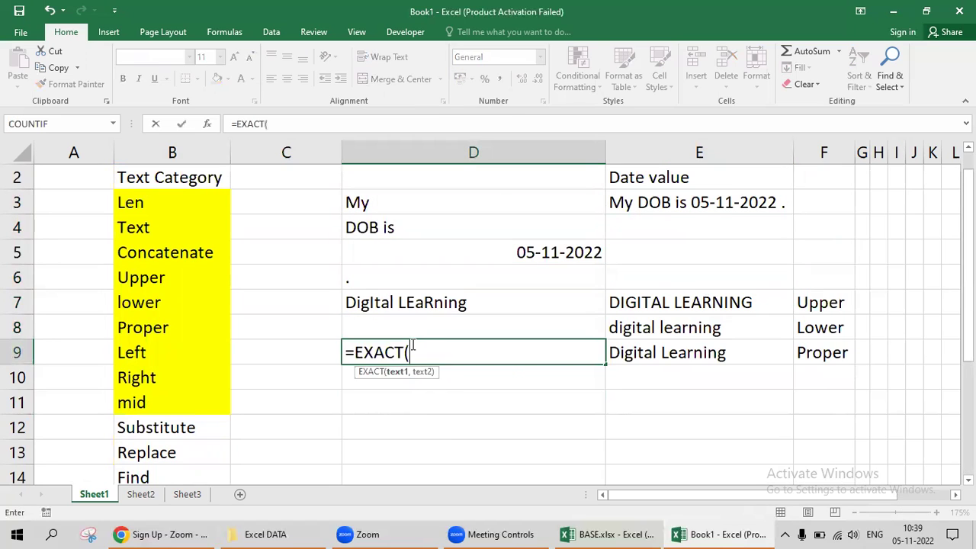
pyautogui.press('Up')
pyautogui.press('Up')
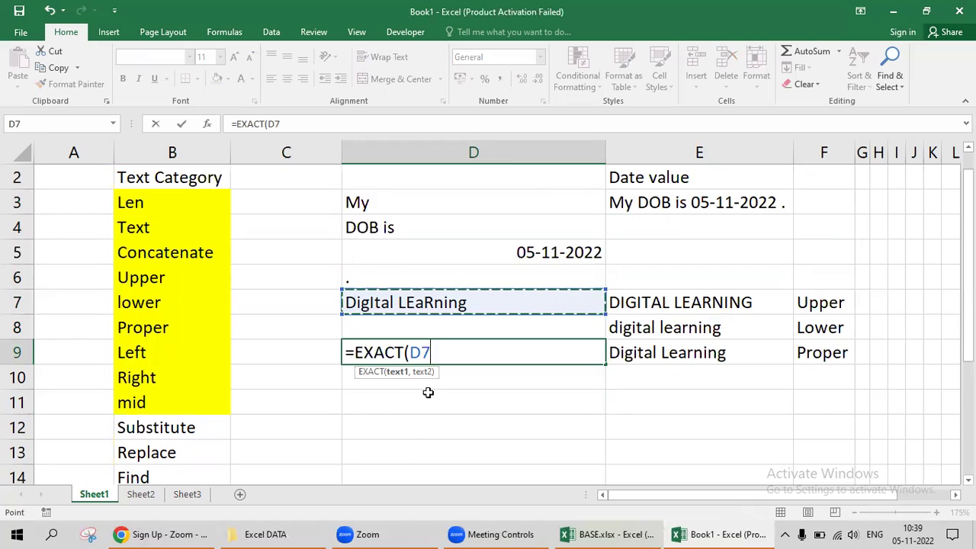
pyautogui.write(',')
pyautogui.press('Right')
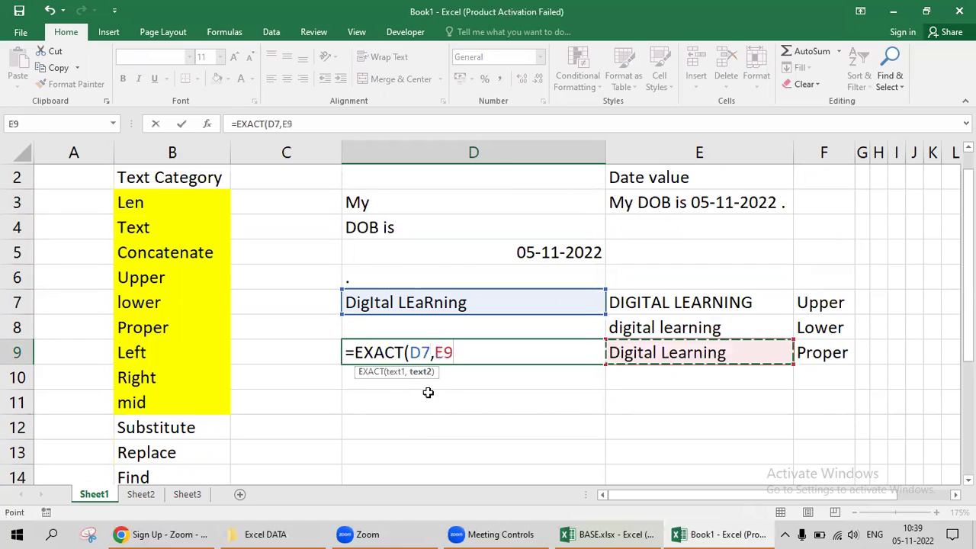
pyautogui.write(')')
pyautogui.press('Return')
# Check D9's FALSE result against the mixed-case D7 and the PROPER result in E9.
pyautogui.press('Up')
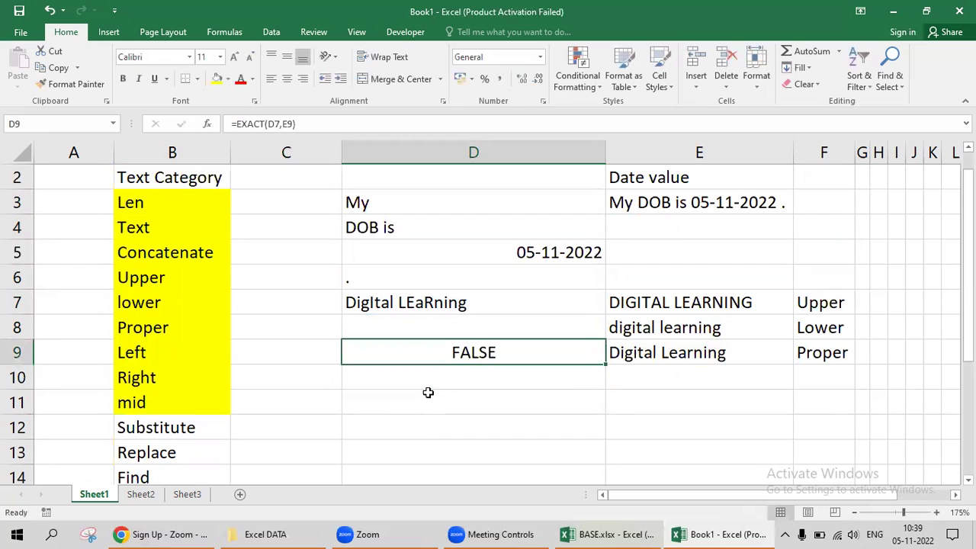
pyautogui.press('Up')
pyautogui.press('Up')
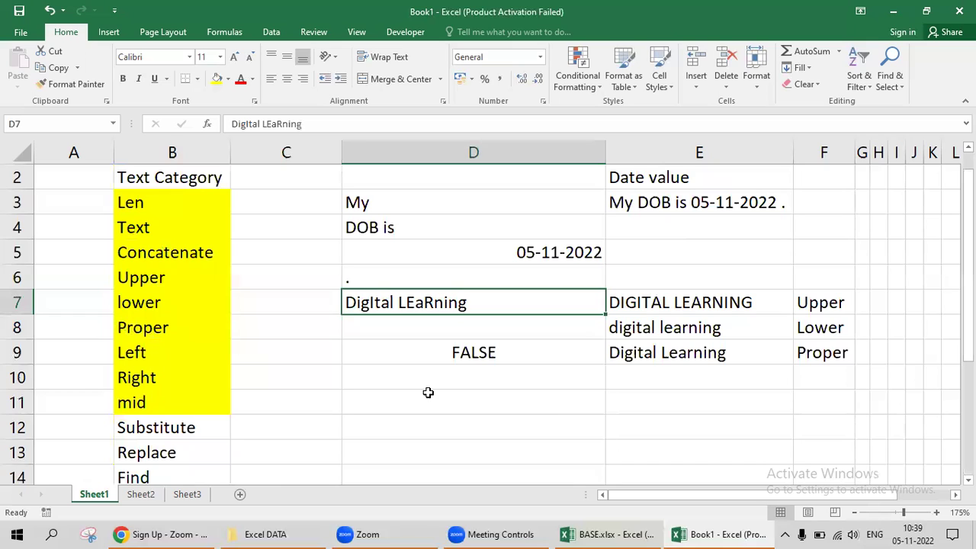
pyautogui.press('Down')
pyautogui.press('Down')
pyautogui.press('Right')
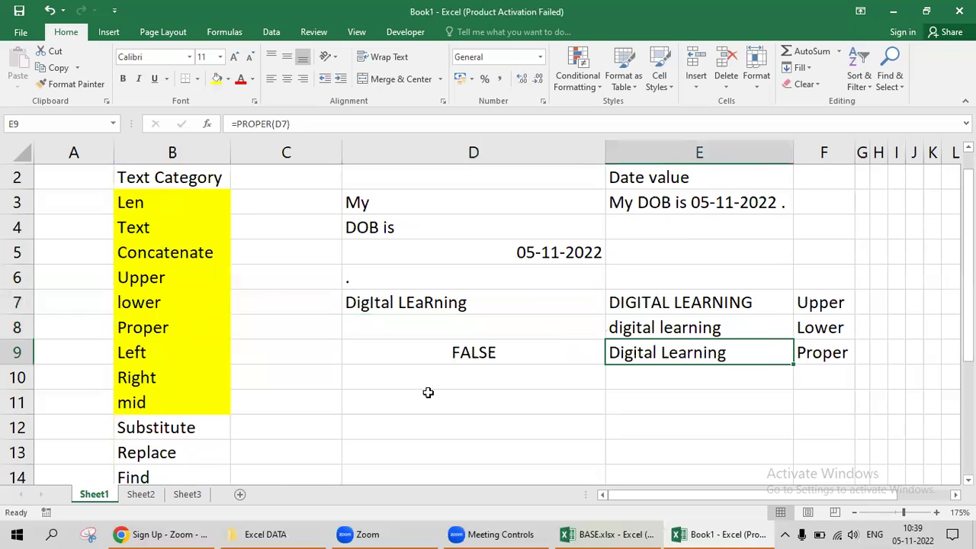
pyautogui.press('Down')
# Paste the Digital Learning text from E9 as values into D12 and E12.
pyautogui.press('Down')
pyautogui.press('Up')
pyautogui.press('Up')
pyautogui.hotkey('ctrl', 'c')
pyautogui.click(428, 392)
pyautogui.press('Down')
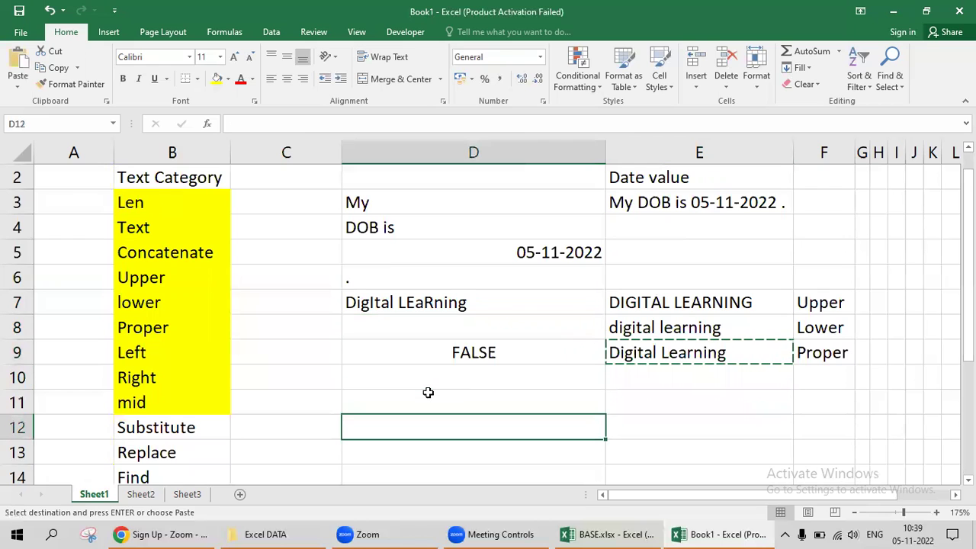
pyautogui.hotkey('shift', 'Right')
pyautogui.hotkey('ctrl', 'alt', 'v')
pyautogui.press('v')
pyautogui.press('Return')
pyautogui.press('Escape')
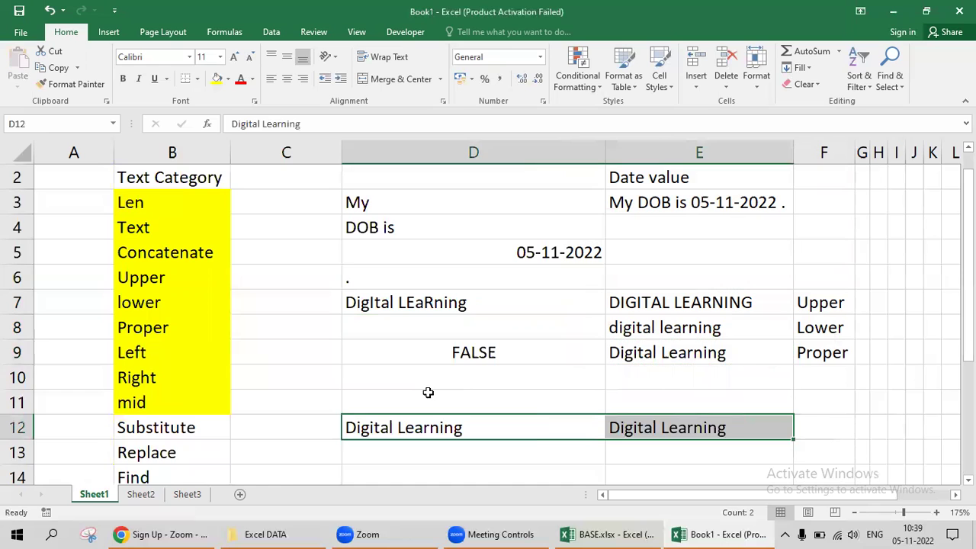
# Enter =EXACT(D12,E12) in D14 to compare the two Digital Learning cells.
pyautogui.press('Right')
pyautogui.press('Down')
pyautogui.press('Down')
pyautogui.press('Left')
pyautogui.write('=exa')
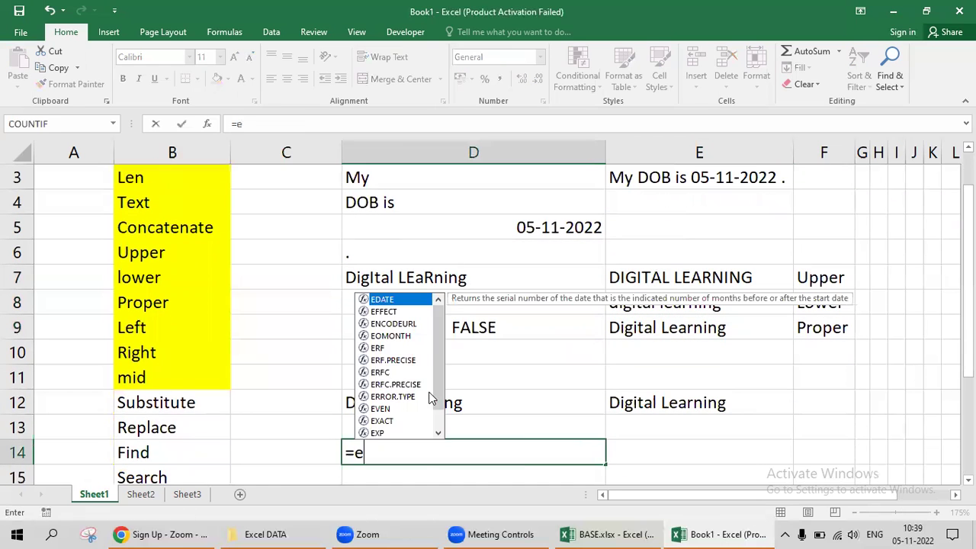
pyautogui.press('Tab')
pyautogui.click(428, 392)
pyautogui.write(',')
pyautogui.press('Up')
pyautogui.press('Up')
pyautogui.press('Right')
pyautogui.write(',')
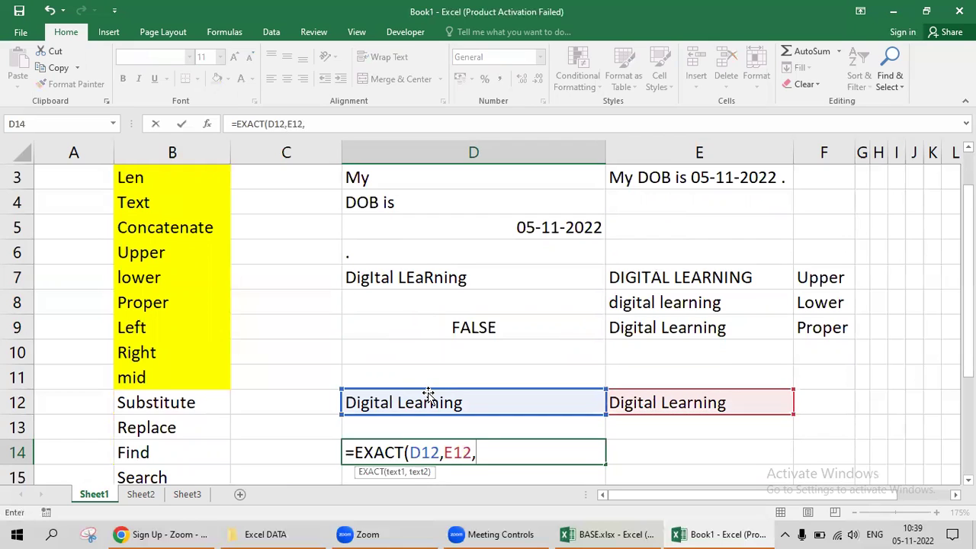
pyautogui.press('BackSpace')
pyautogui.press('Return')
# Confirm D14 shows TRUE for the matching D12 and E12 entries.
pyautogui.press('Up')
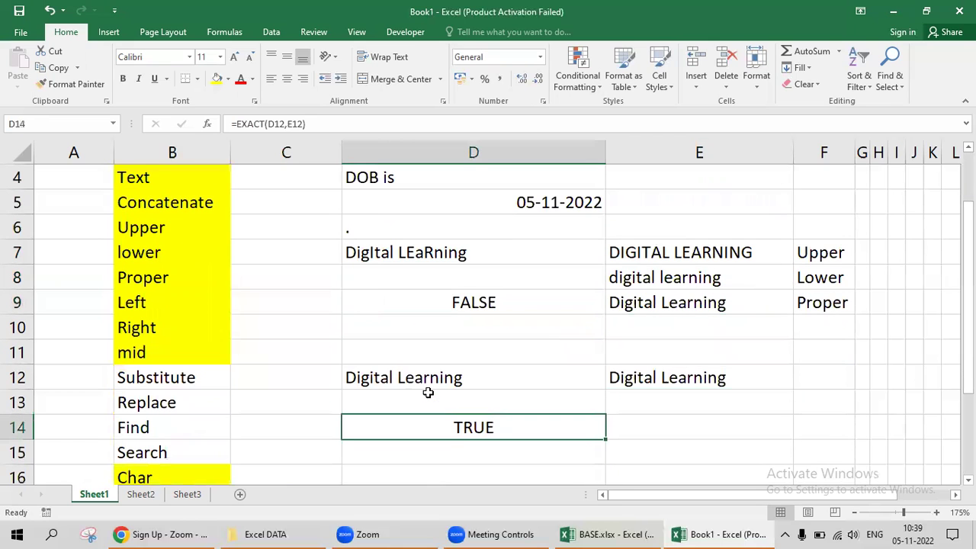
pyautogui.press('Up')
pyautogui.press('Up')
pyautogui.hotkey('shift', 'Right')
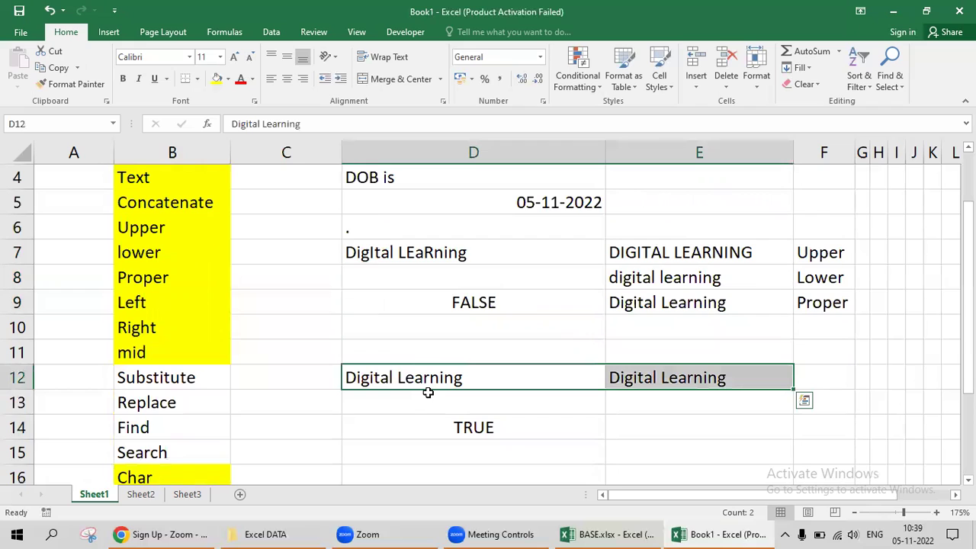
pyautogui.press('Down')
pyautogui.press('Down')
pyautogui.press('F2')
pyautogui.press('Escape')
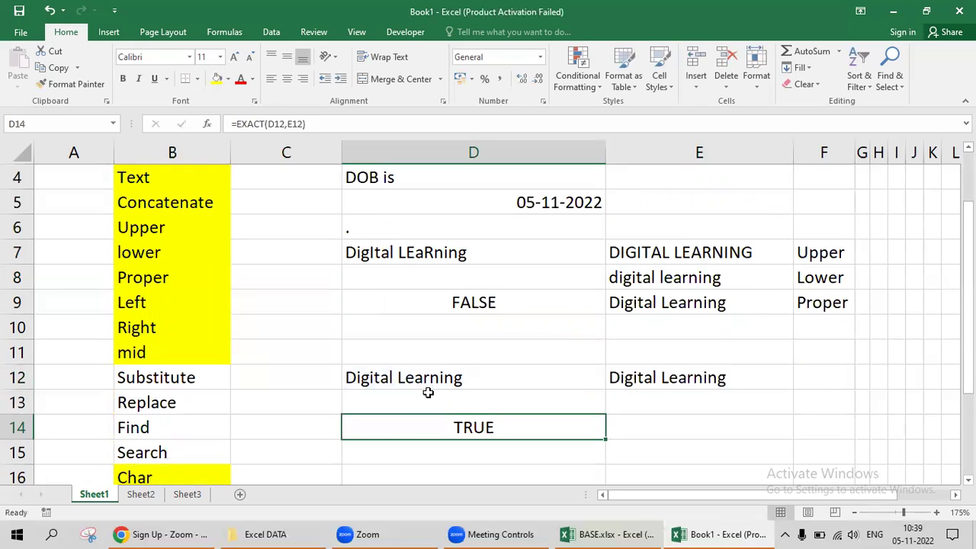
pyautogui.press('Up')
pyautogui.press('Up')
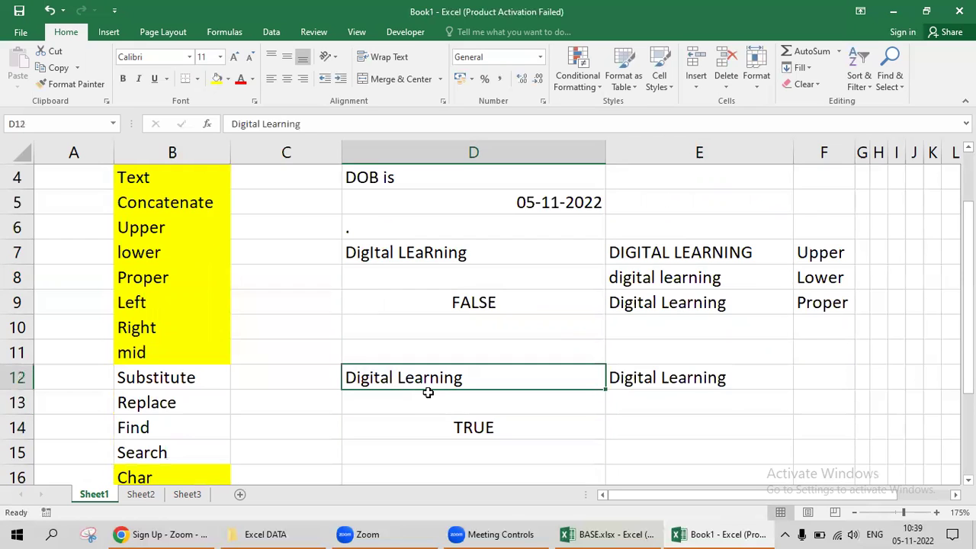
pyautogui.write('4654654654546')
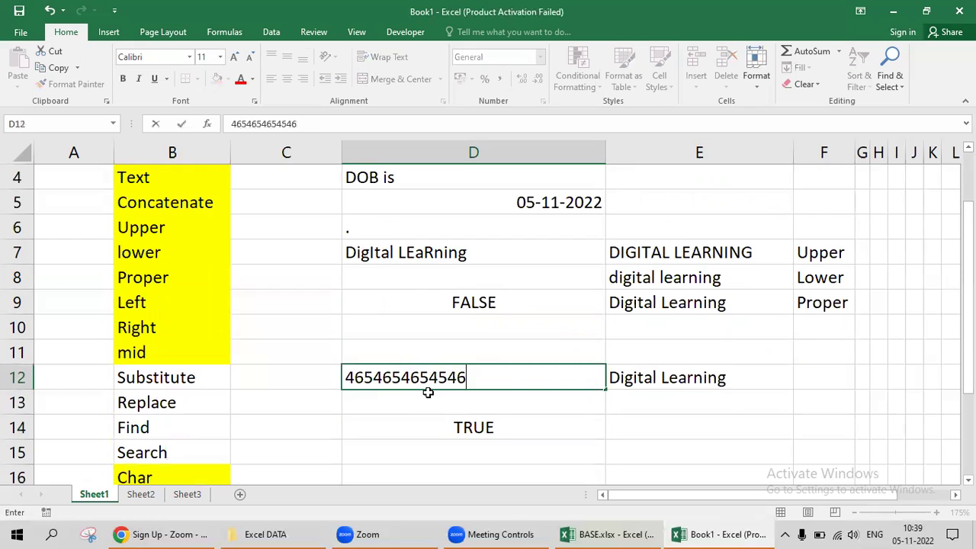
pyautogui.press('Tab')
pyautogui.write('654564645')
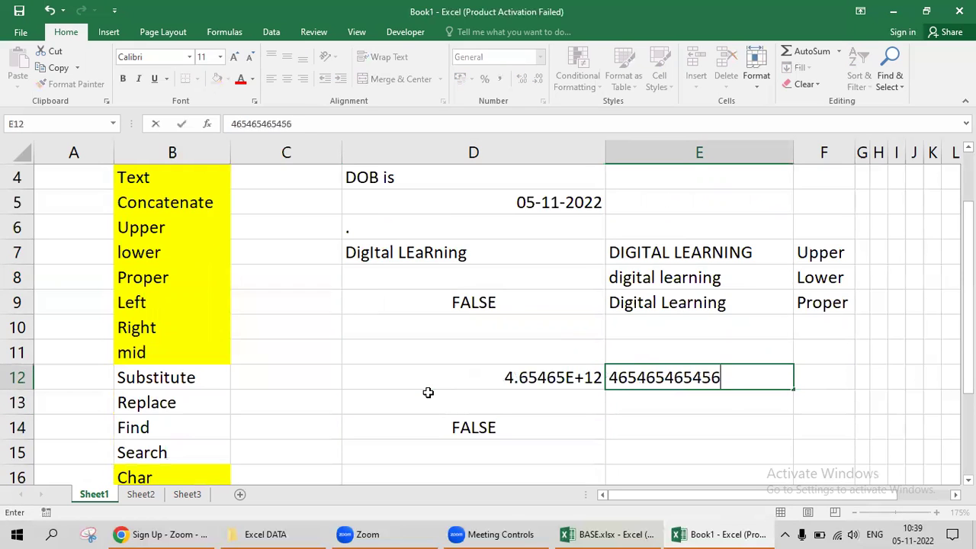
pyautogui.press('Tab')
pyautogui.press('Left')
pyautogui.press('Left')
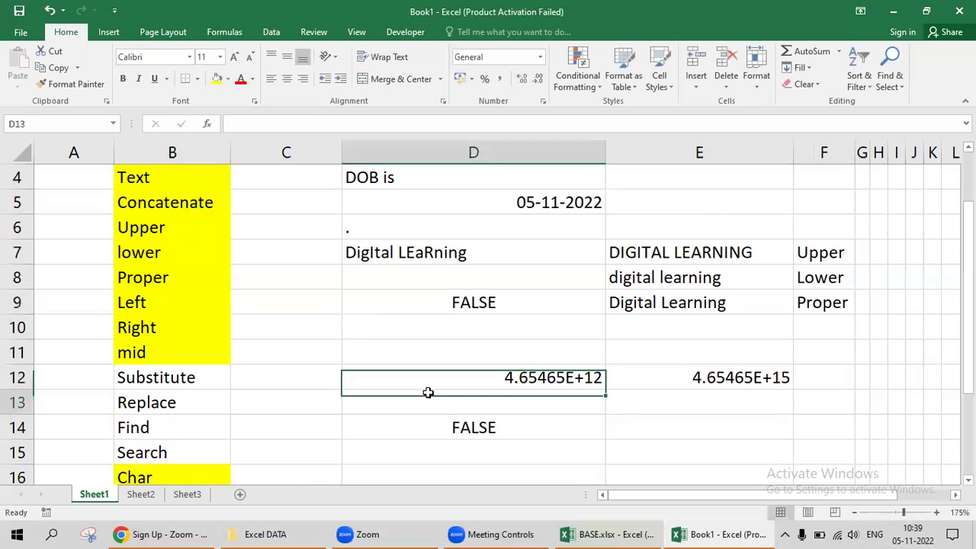
pyautogui.press('Down')
pyautogui.press('Down')
# Paste D12's number into E12 as a value so D14 shows TRUE.
pyautogui.press('Up')
pyautogui.press('Up')
pyautogui.hotkey('ctrl', 'c')
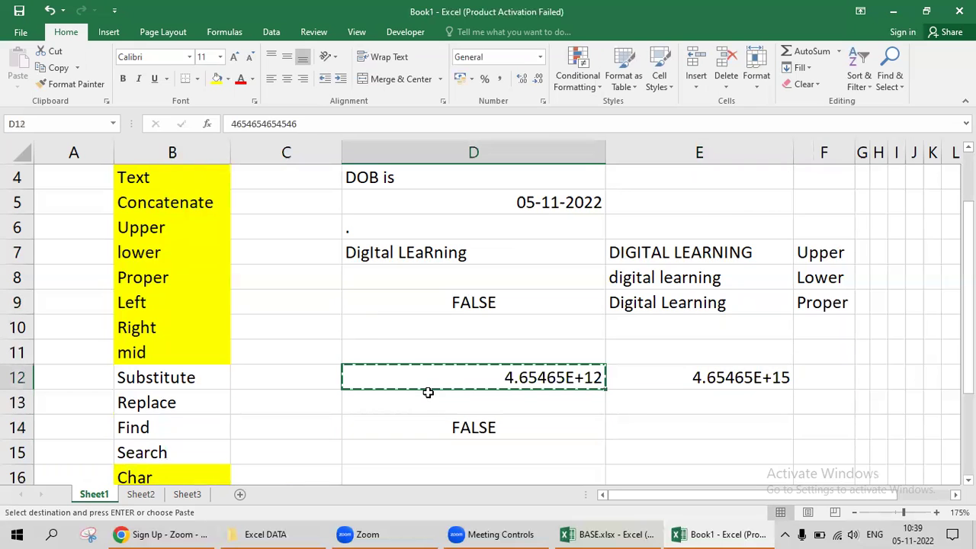
pyautogui.press('Escape')
pyautogui.press('Right')
pyautogui.press('Left')
pyautogui.hotkey('ctrl', 'c')
pyautogui.press('Right')
pyautogui.hotkey('alt', 'e')
pyautogui.press('s')
pyautogui.press('v')
pyautogui.press('Return')
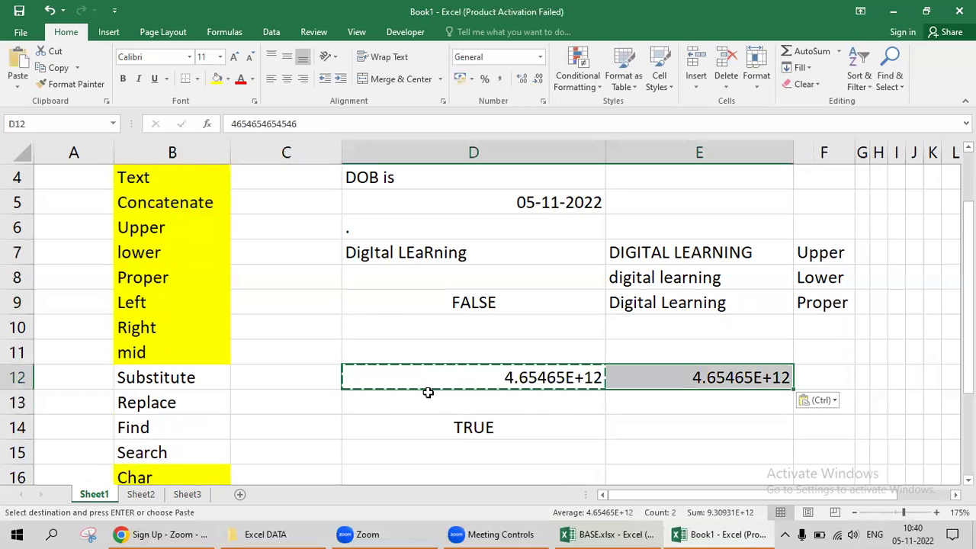
pyautogui.press('Left')
pyautogui.press('Down')
pyautogui.press('Down')
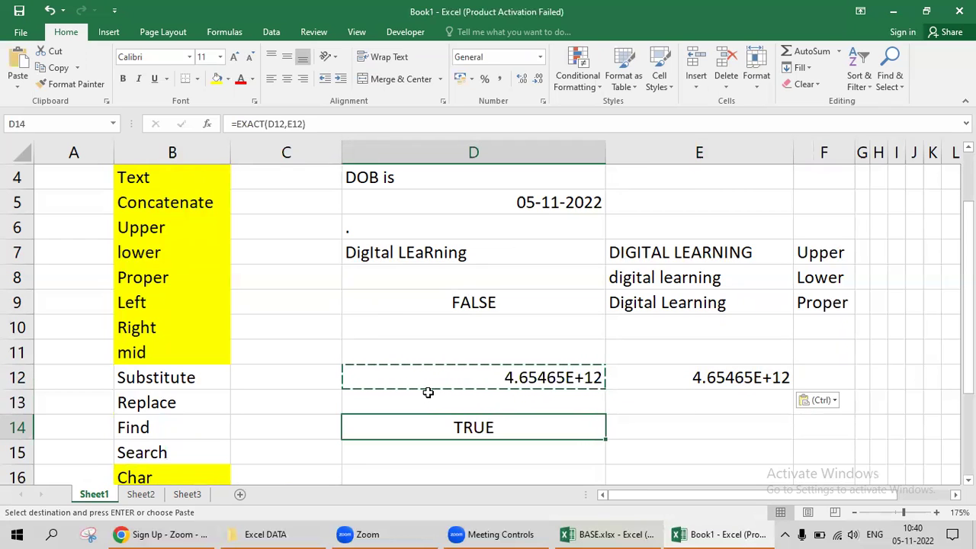
pyautogui.press('Escape')
# Replace the long number in D12 with 103.
pyautogui.press('Up')
pyautogui.press('Up')
pyautogui.hotkey('shift', 'Right')
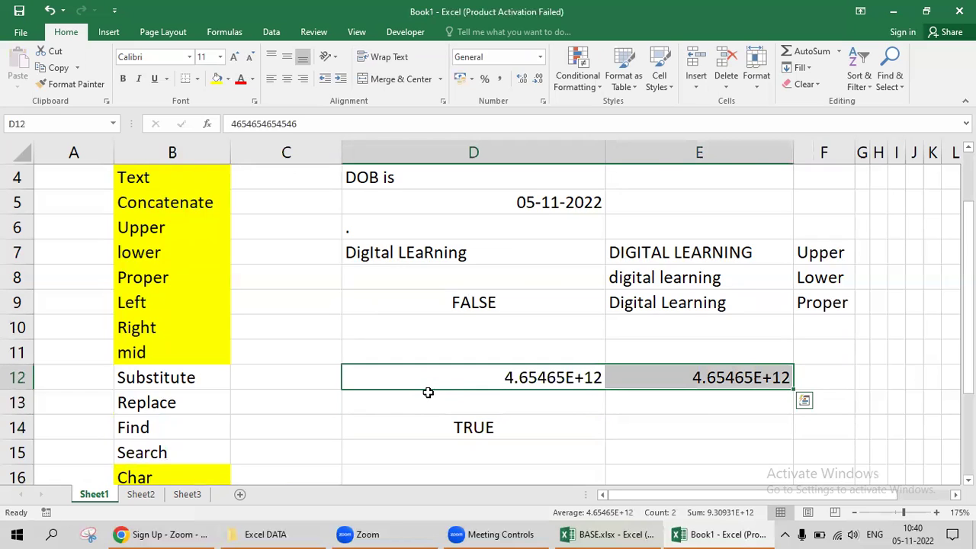
pyautogui.press('F2')
pyautogui.press('Escape')
pyautogui.write('103')
pyautogui.press('Return')
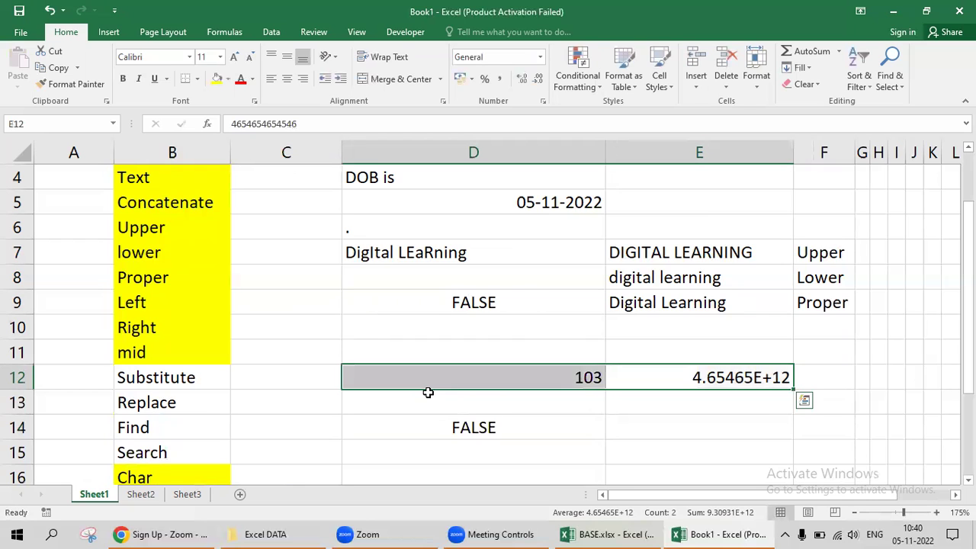
# Enter 1O3 with a letter O in E12 and compare it against D12's 103.
pyautogui.press('Up')
pyautogui.press('Down')
pyautogui.write('1O3')
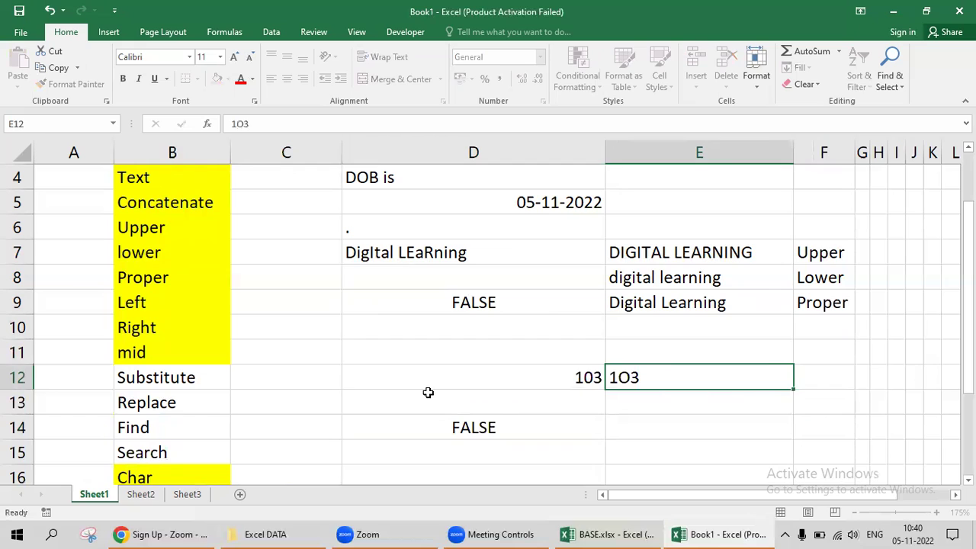
pyautogui.hotkey('ctrl', 'Return')
pyautogui.press('Left')
pyautogui.press('Left')
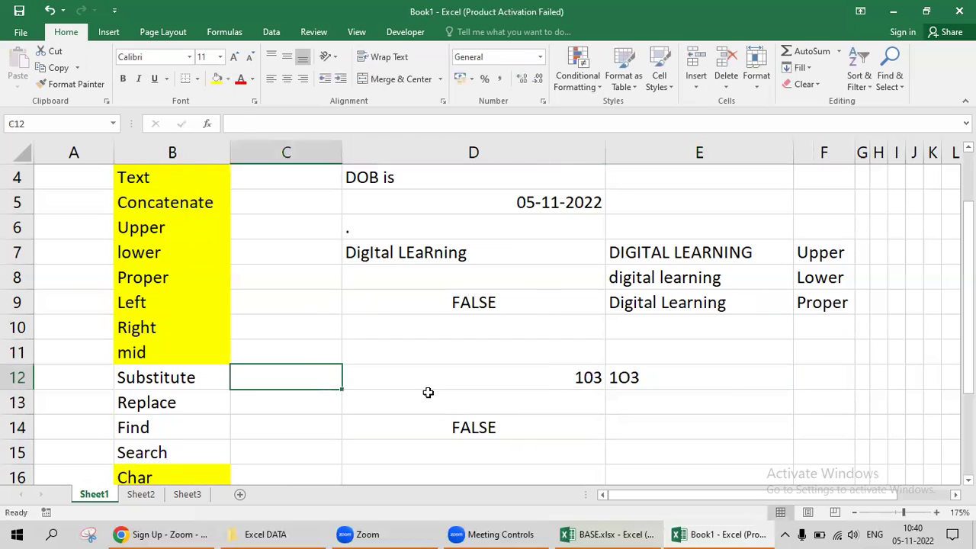
pyautogui.press('Right')
pyautogui.press('Right')
pyautogui.press('Left')
pyautogui.press('Right')
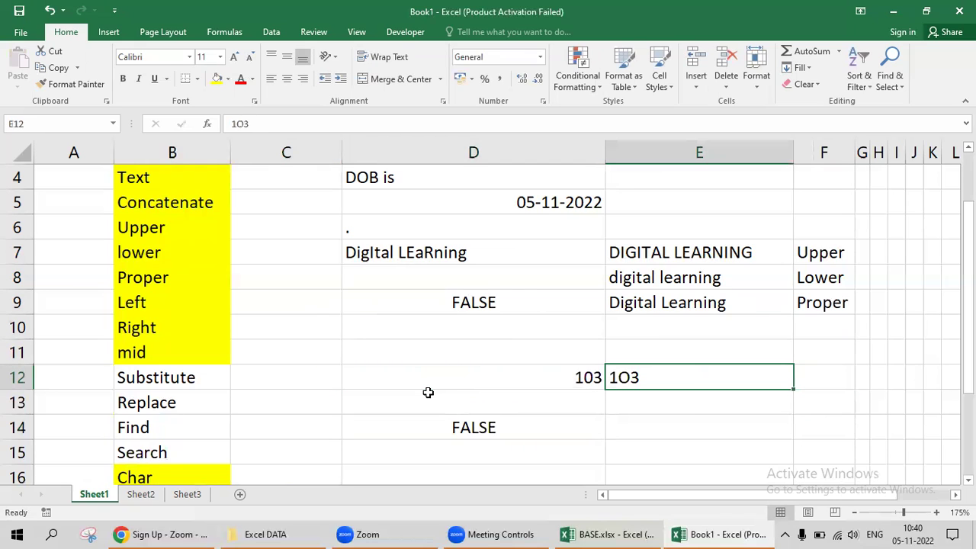
pyautogui.press('Left')
pyautogui.press('Right')
pyautogui.press('Left')
pyautogui.press('Left')
# After seeing FALSE in D14, correct E12 to 103 so it returns TRUE.
pyautogui.press('Right')
pyautogui.press('Right')
pyautogui.press('Down')
pyautogui.press('Down')
pyautogui.press('Left')
pyautogui.press('Up')
pyautogui.press('Up')
pyautogui.press('Right')
pyautogui.write('103')
pyautogui.click(428, 393)
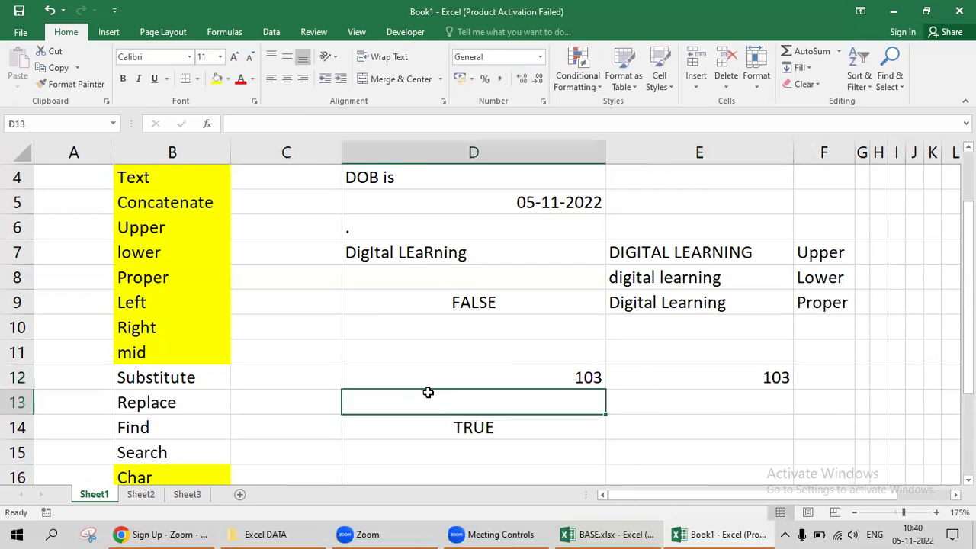